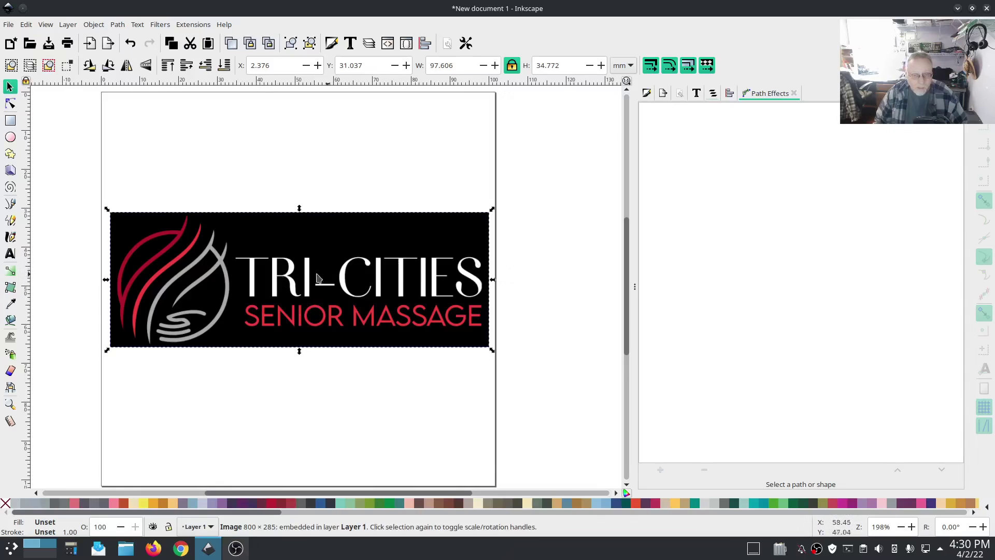
Open the document properties to check the page size and units.
scroll(151, 242, up, 1)
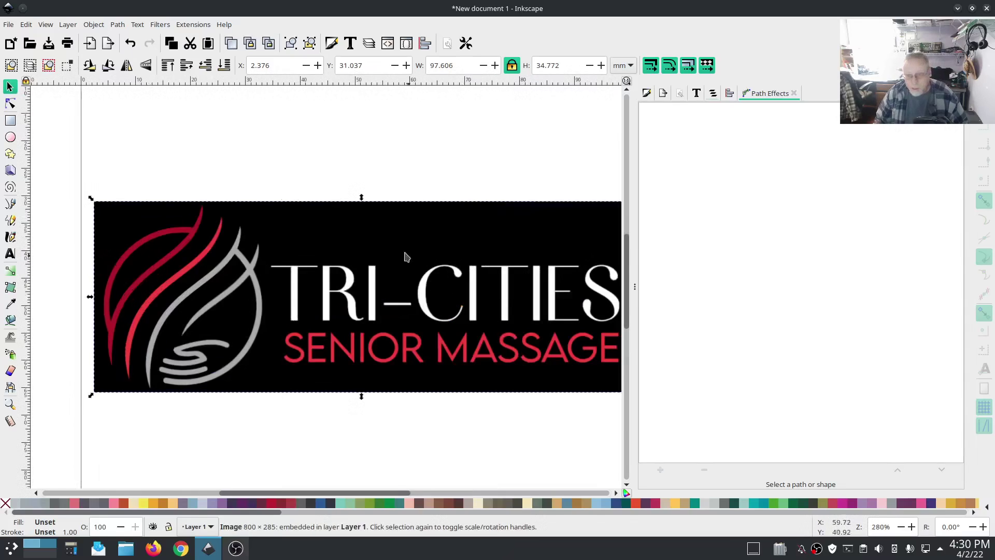
click(386, 246)
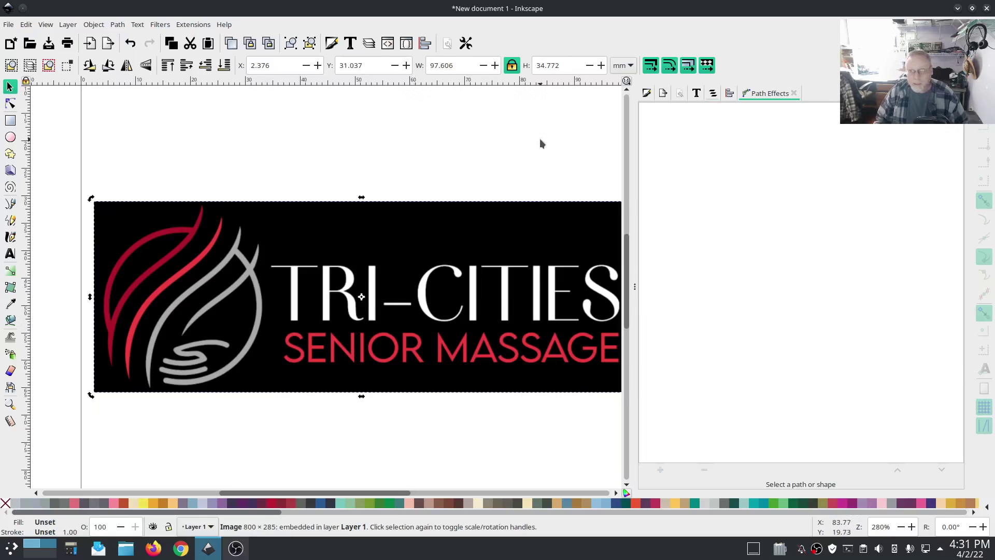
click(646, 94)
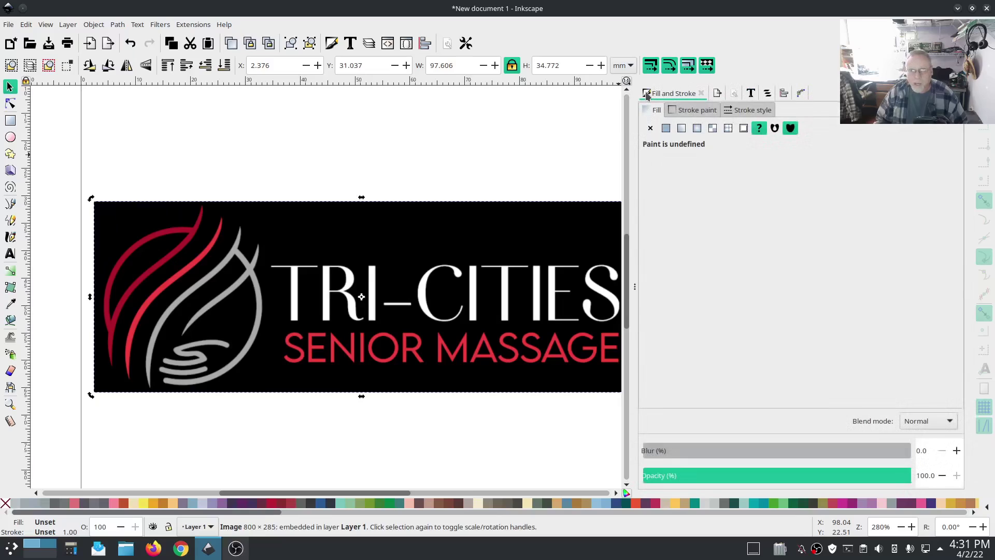
click(736, 94)
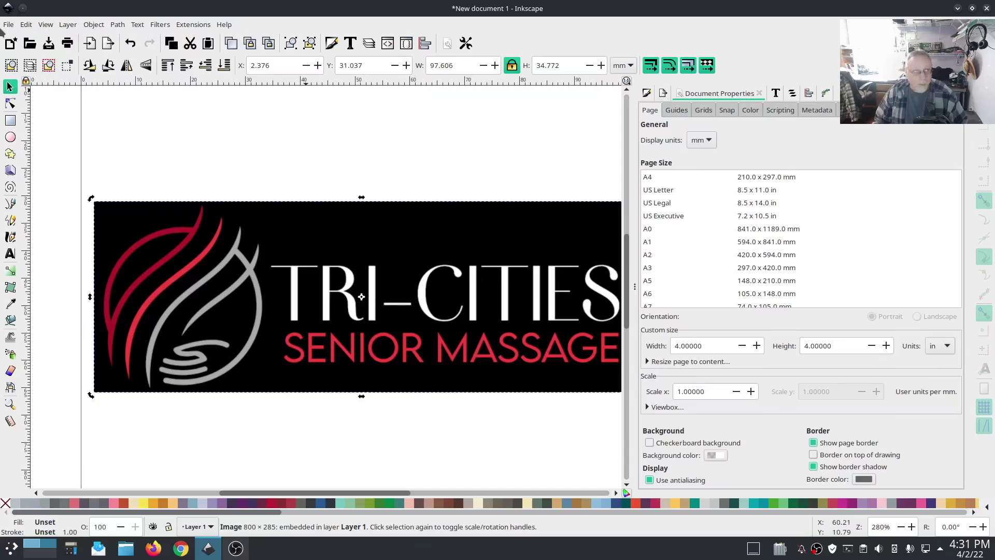
click(8, 26)
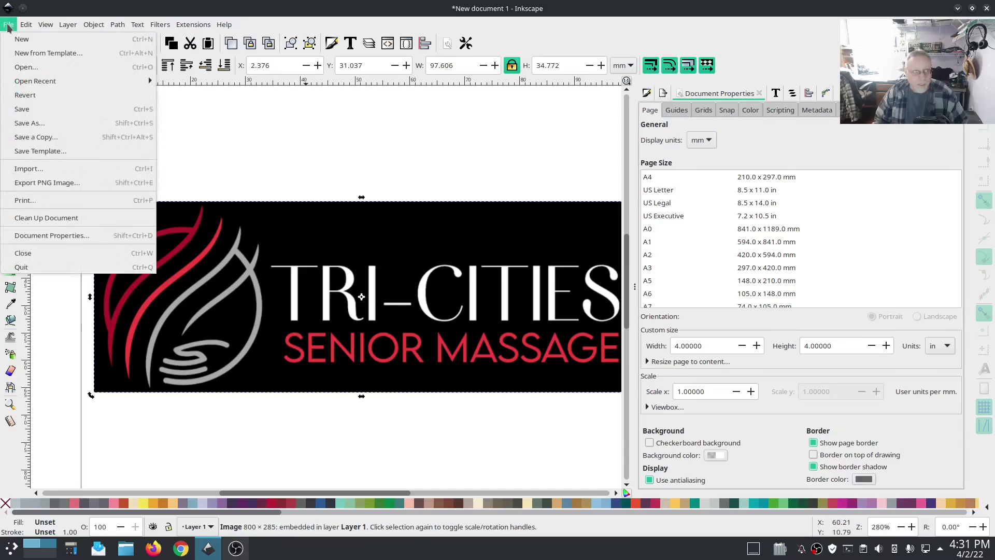
click(50, 236)
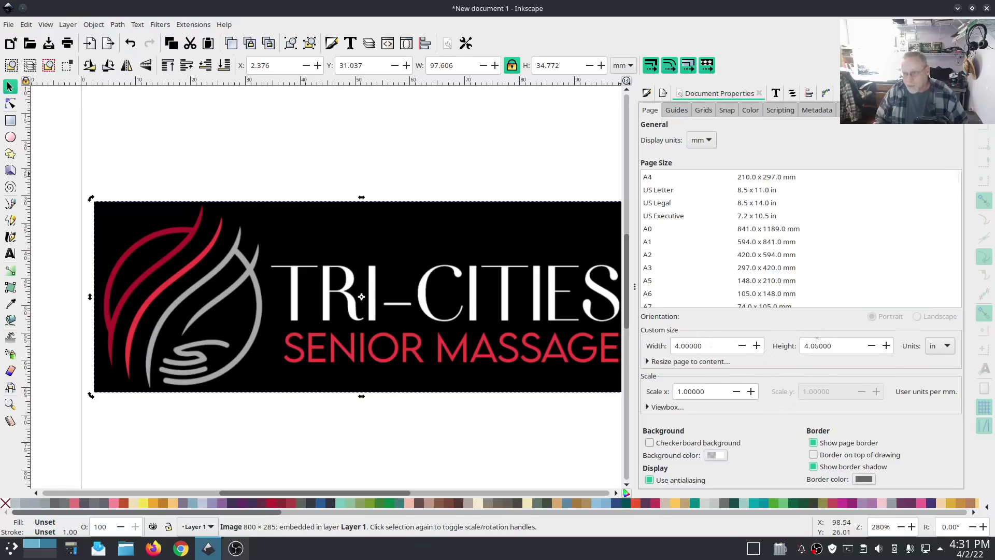
Stretch the logo image horizontally to about 101.4 mm wide, keeping its height.
ctrl+scroll(544, 425, down, 2)
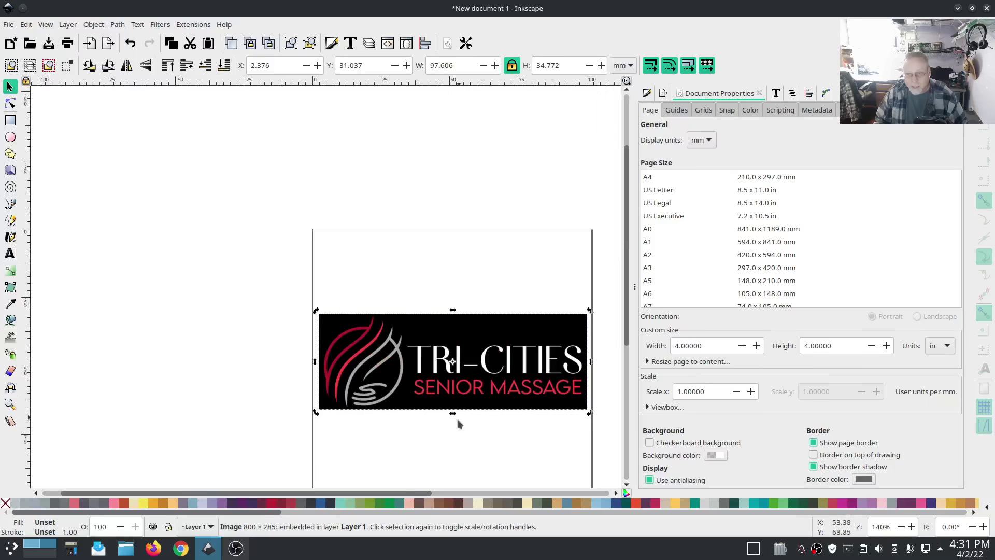
click(425, 328)
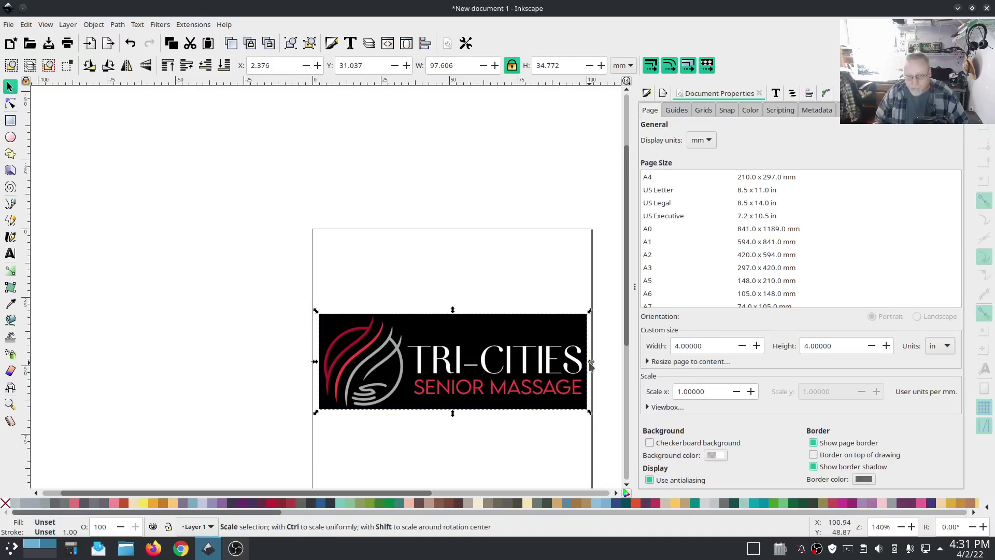
drag(590, 363, 594, 365)
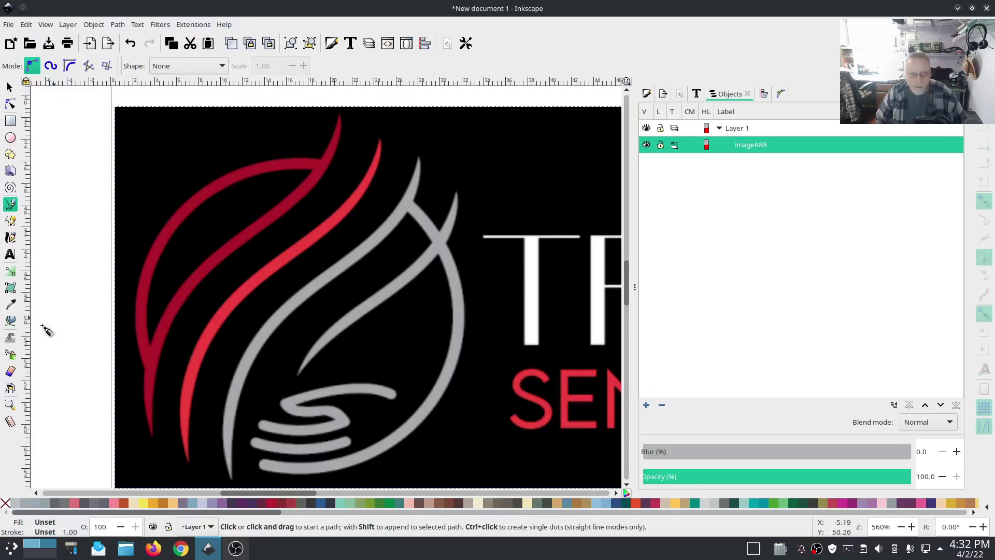
Measure the stroke thickness of the outer dark red arc in the logo emblem.
scroll(184, 240, up, 2)
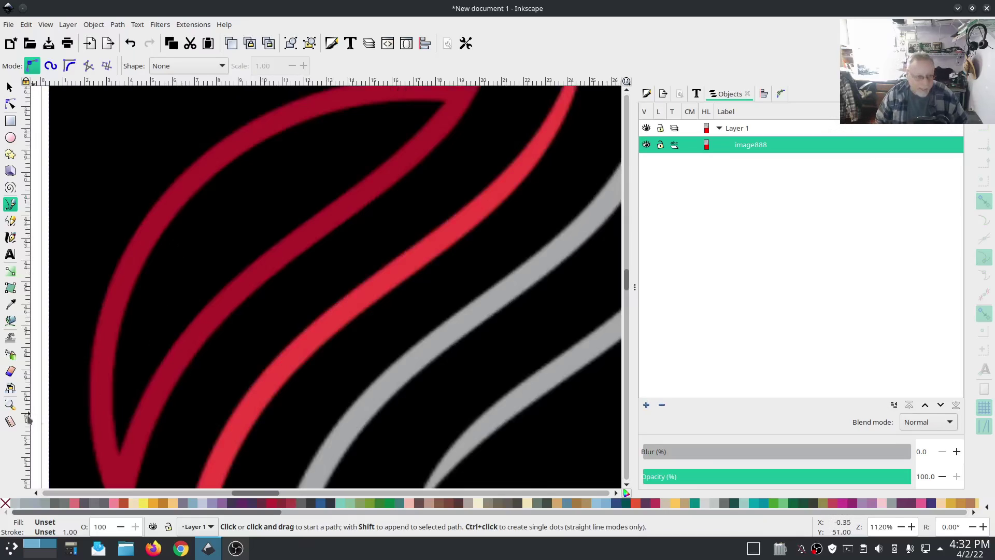
click(10, 420)
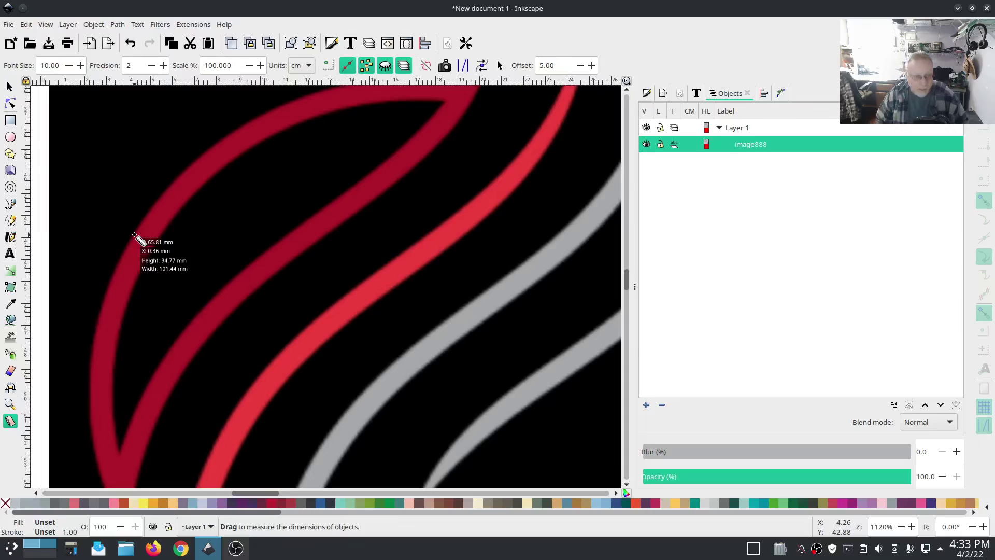
scroll(129, 237, up, 1)
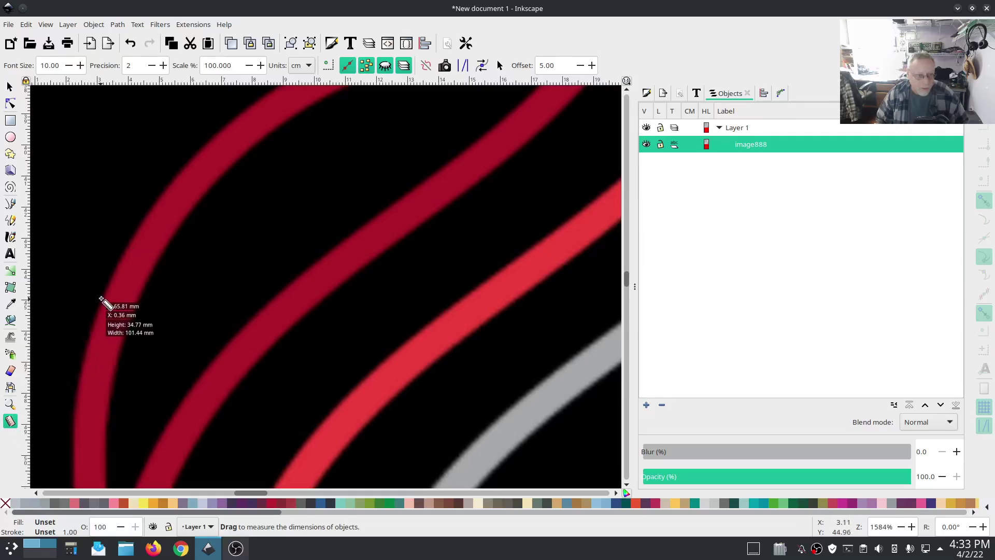
drag(102, 297, 135, 312)
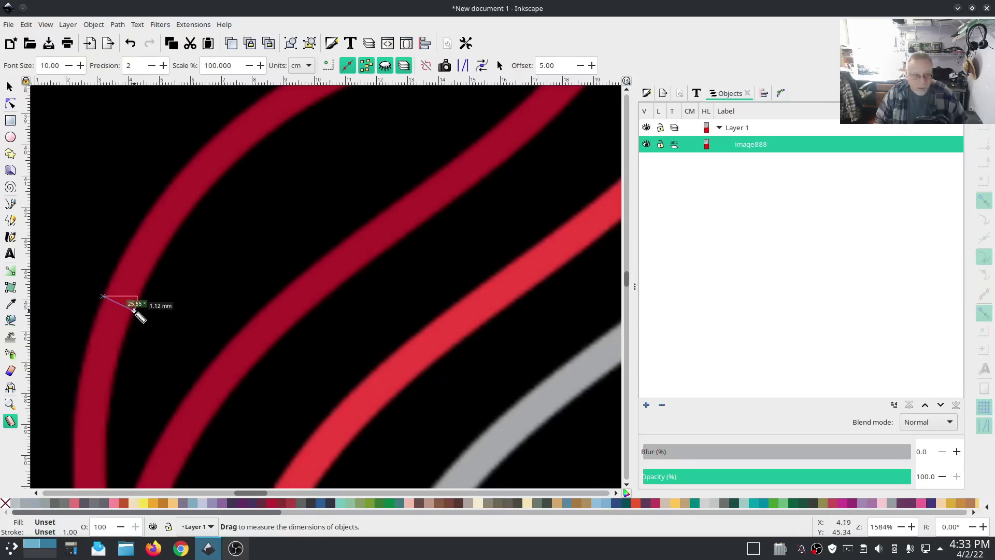
drag(134, 311, 136, 312)
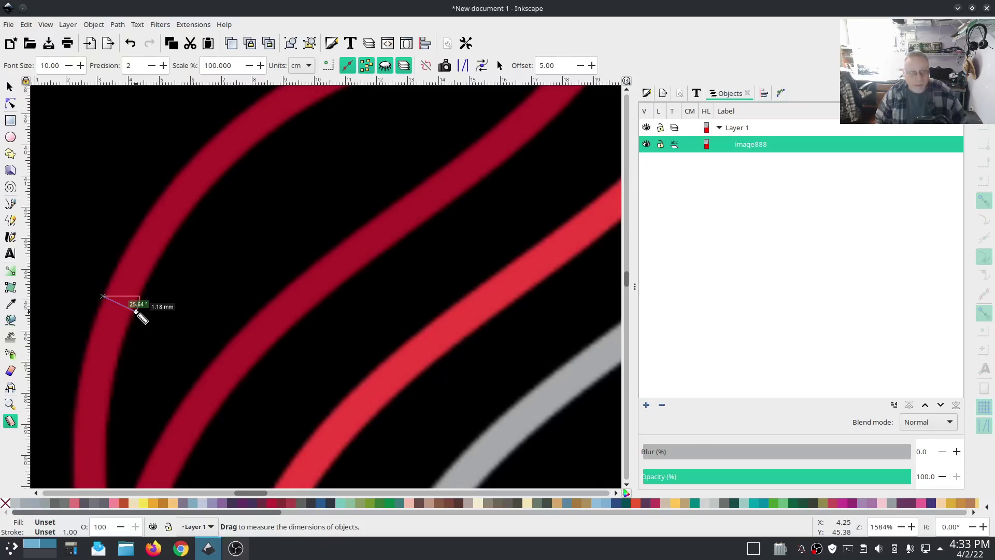
drag(136, 312, 136, 312)
Measure the stem width and the crossbar thickness of the letter T in TRI-CITIES.
scroll(350, 340, down, 5)
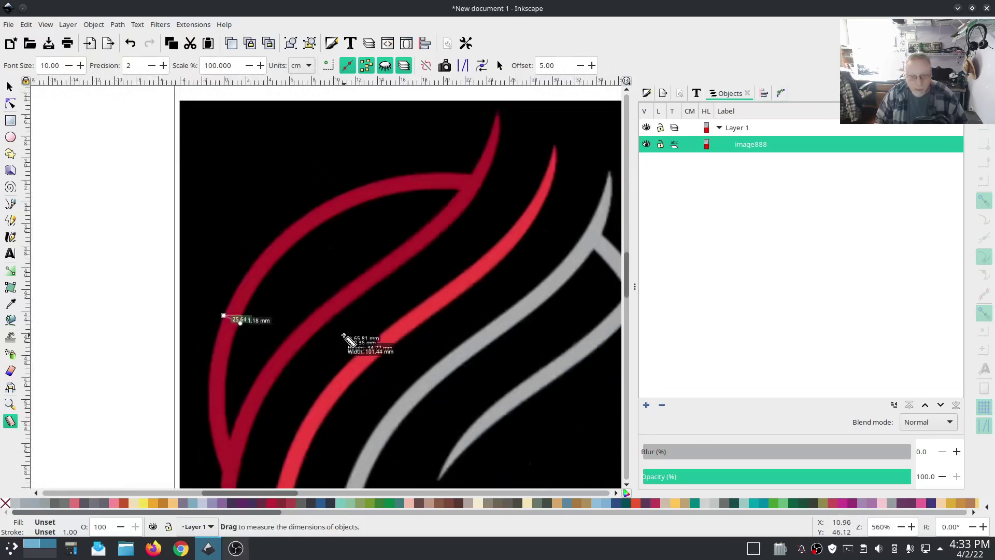
scroll(489, 342, up, 5)
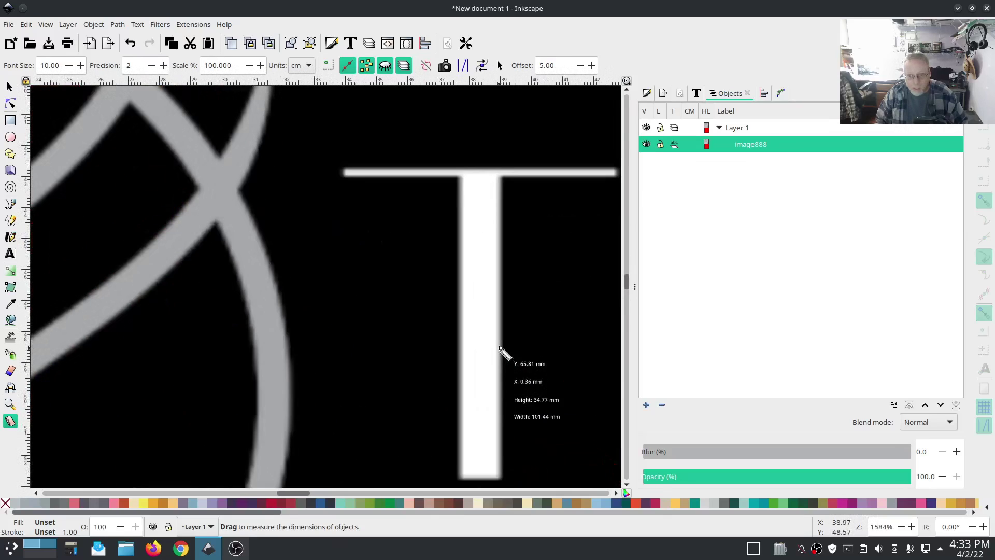
drag(459, 338, 501, 338)
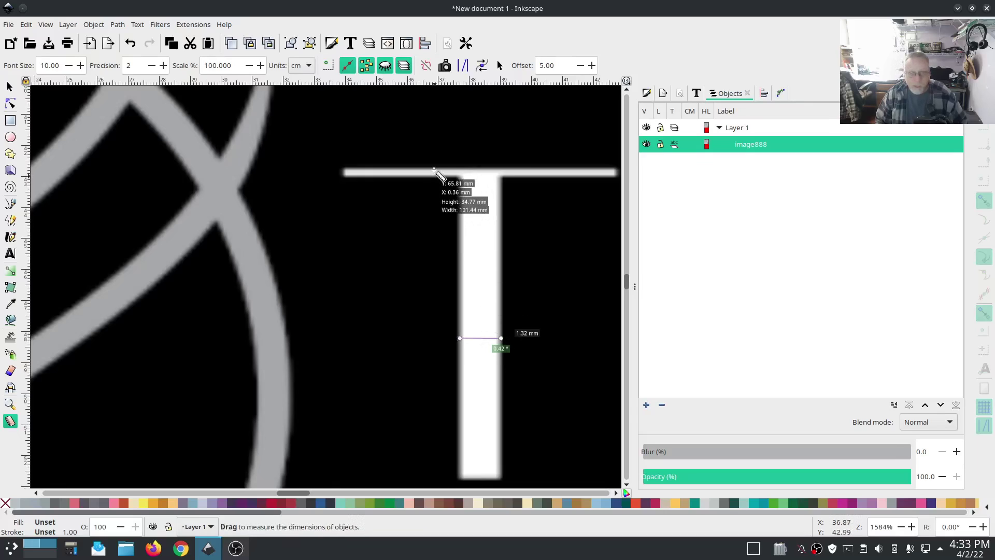
scroll(406, 166, up, 3)
scroll(405, 165, up, 2)
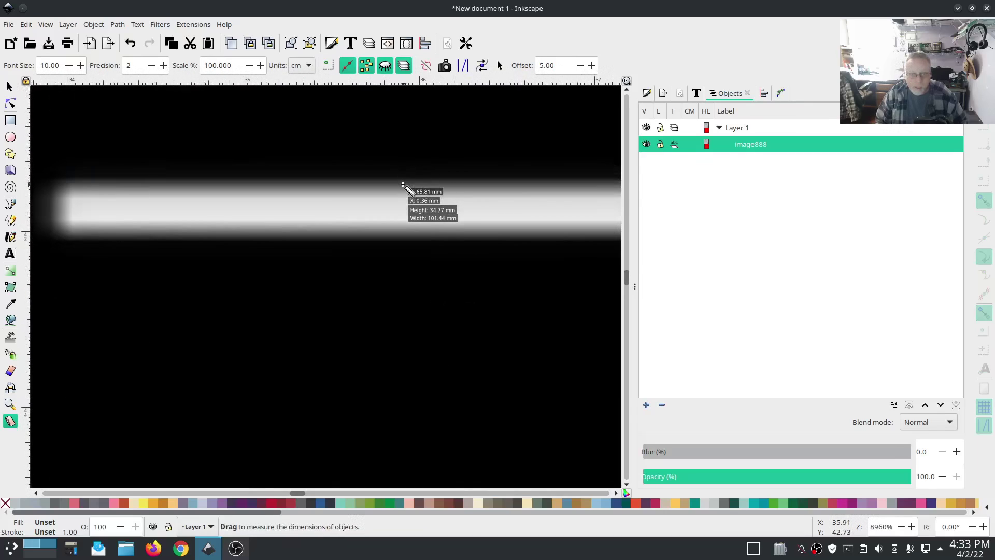
drag(402, 191, 405, 229)
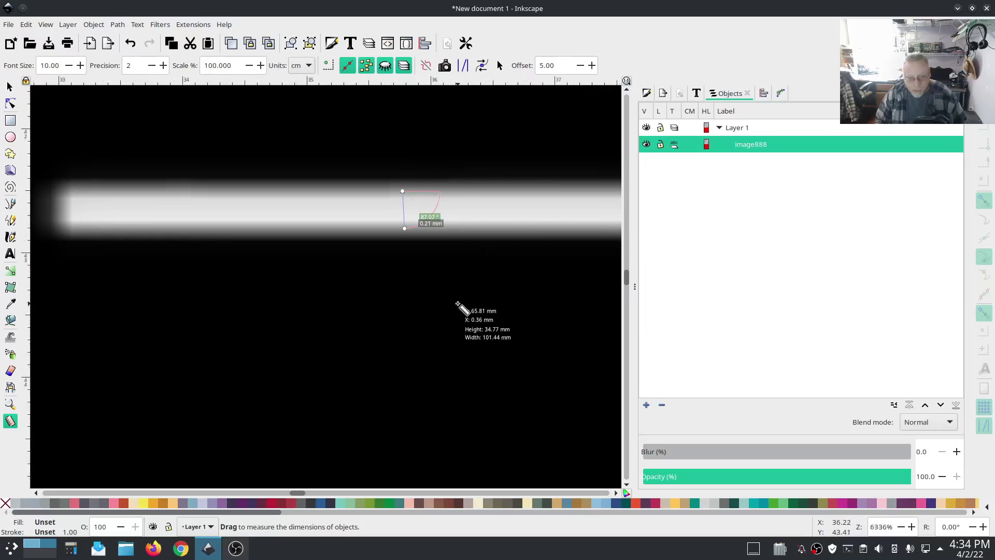
Measure the stroke thickness of the red letter S in SENIOR.
scroll(458, 304, down, 5)
scroll(458, 304, down, 3)
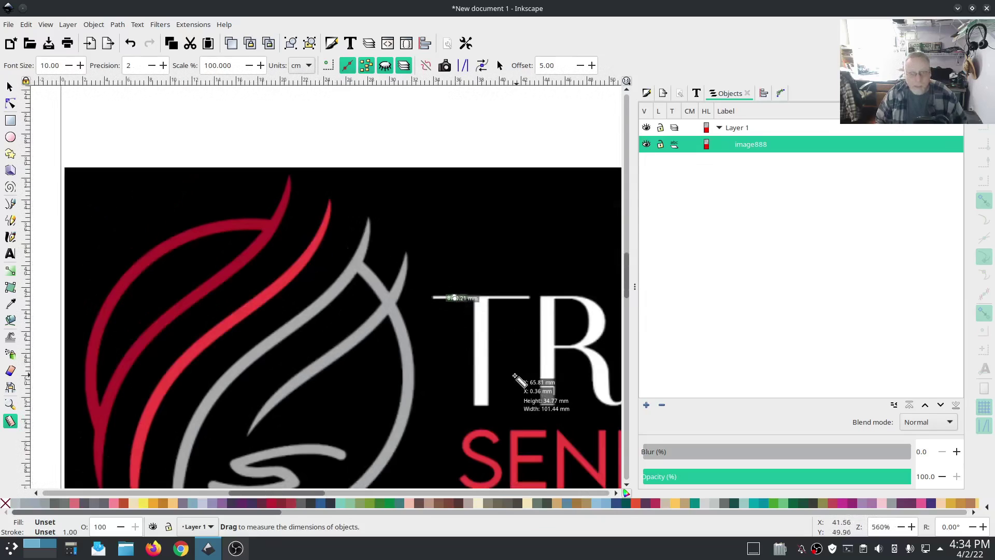
scroll(477, 455, up, 7)
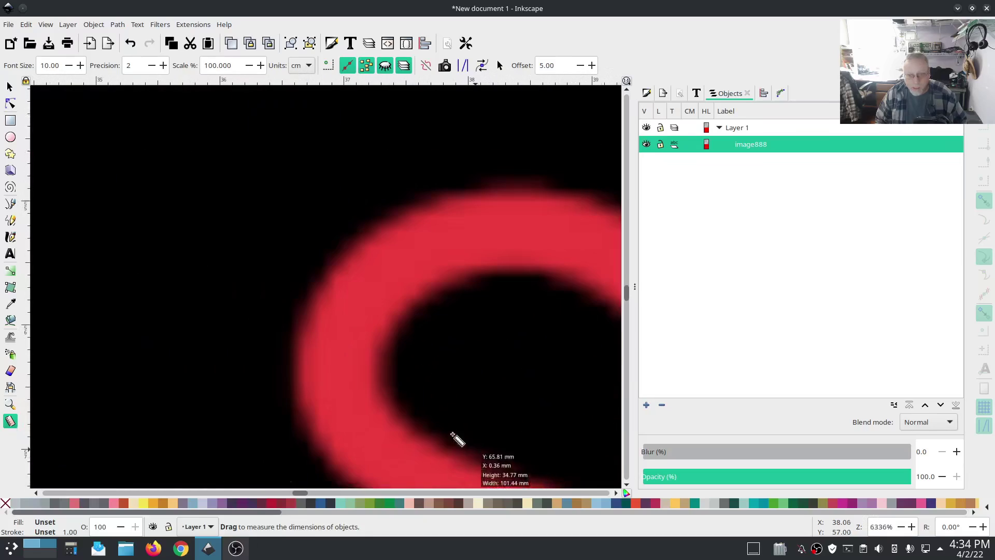
drag(291, 356, 418, 357)
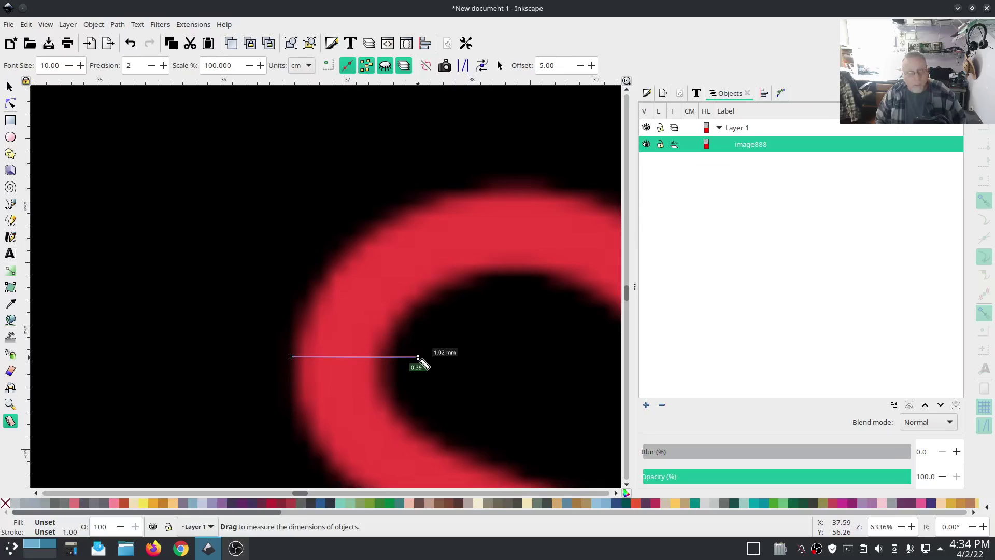
drag(418, 357, 405, 358)
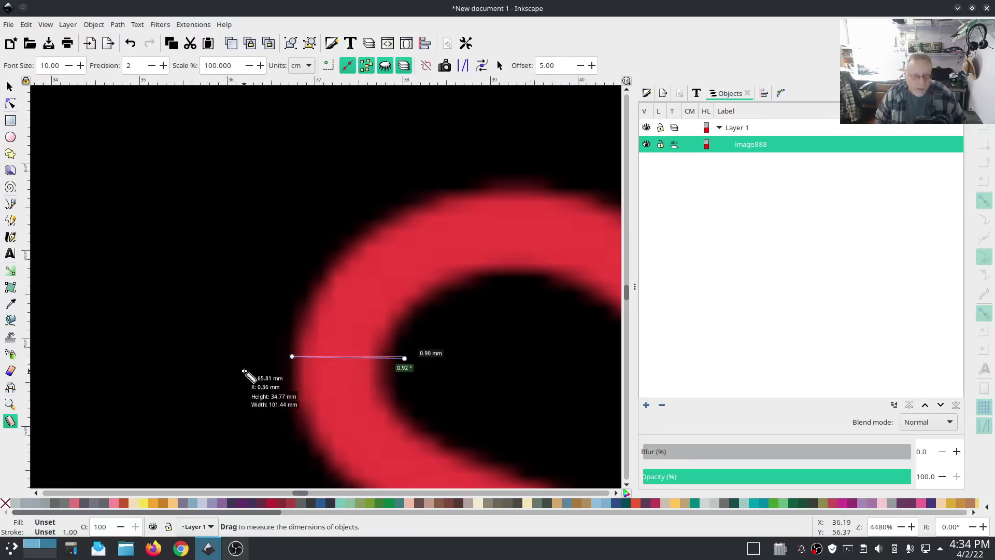
Move the logo image to about X 24 mm, Y 32.5 mm.
scroll(244, 371, down, 6)
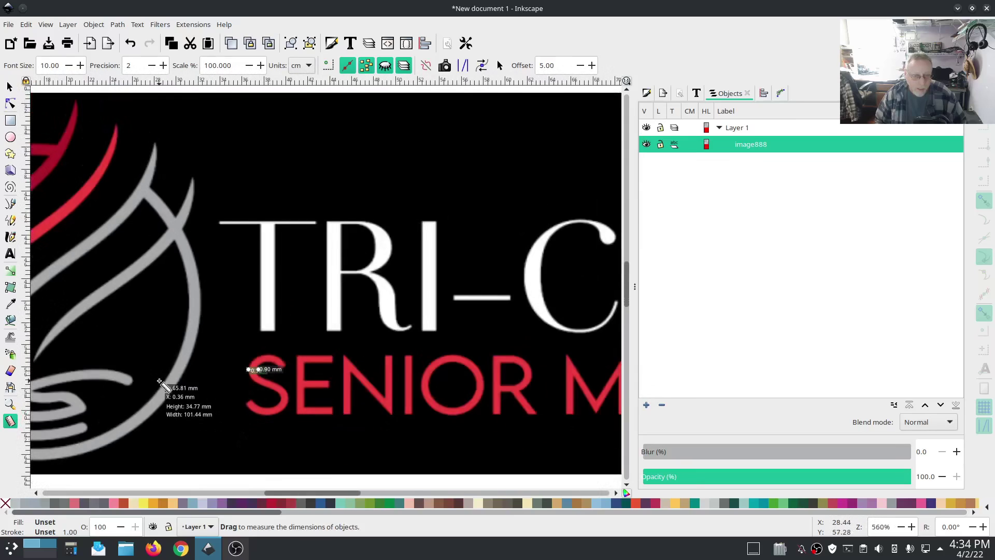
click(8, 87)
drag(337, 335, 400, 333)
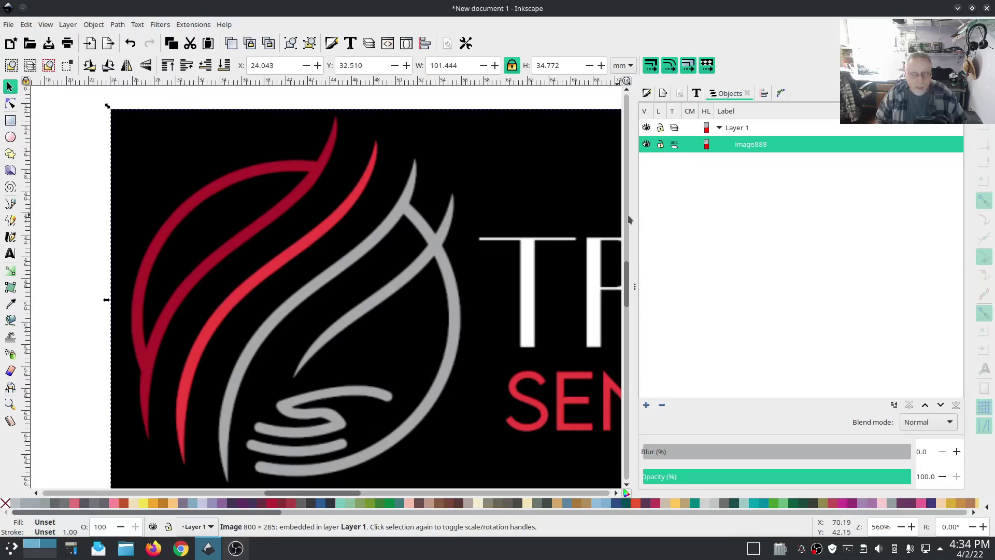
click(646, 93)
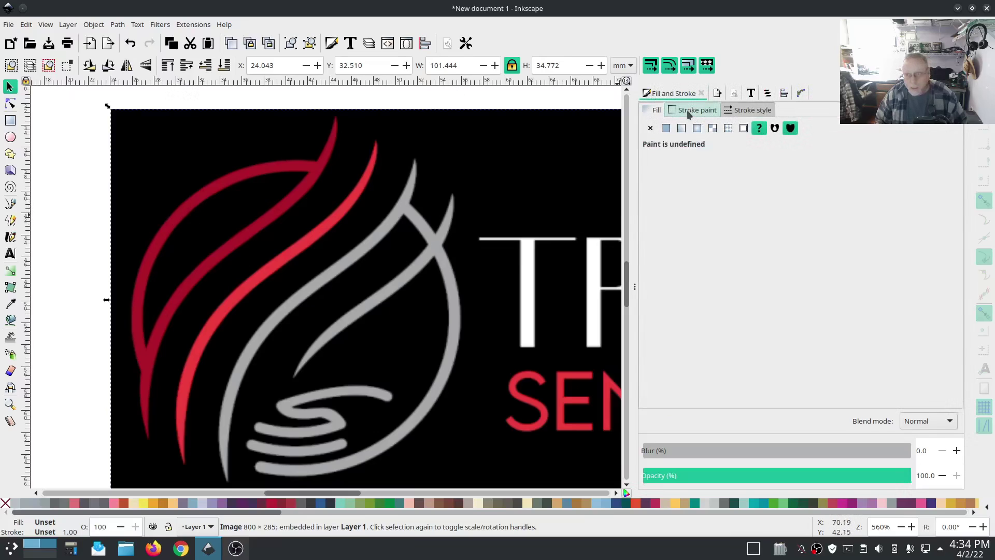
click(11, 203)
scroll(207, 213, up, 2)
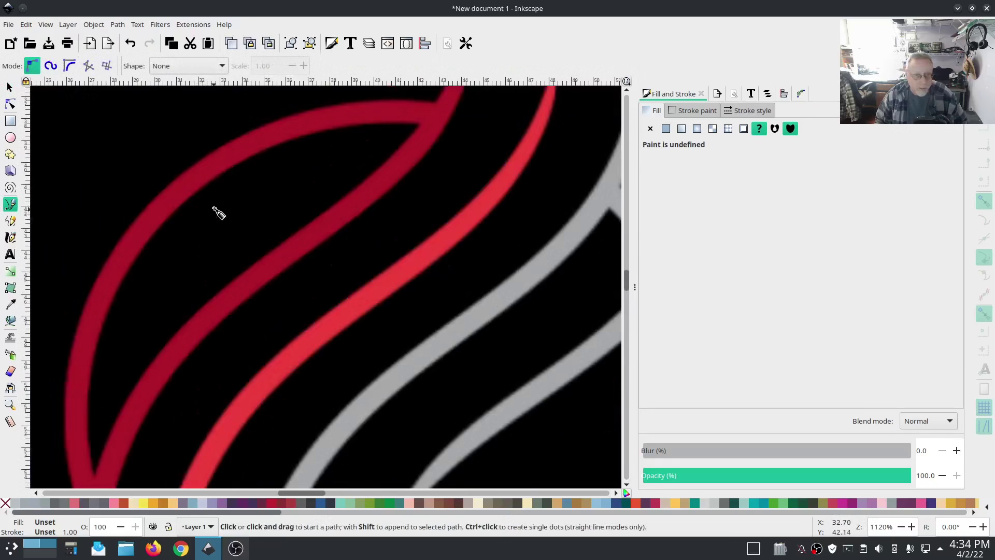
click(426, 112)
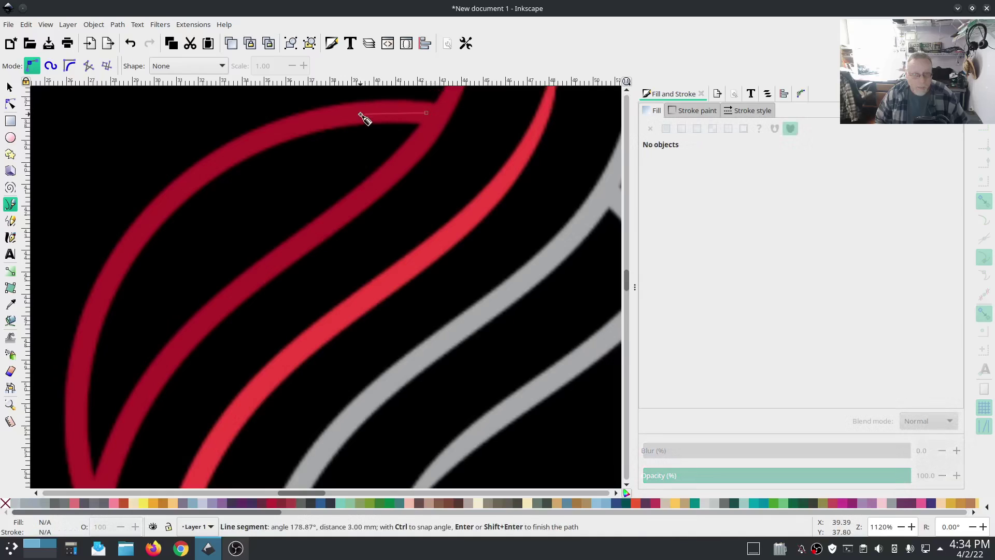
click(324, 118)
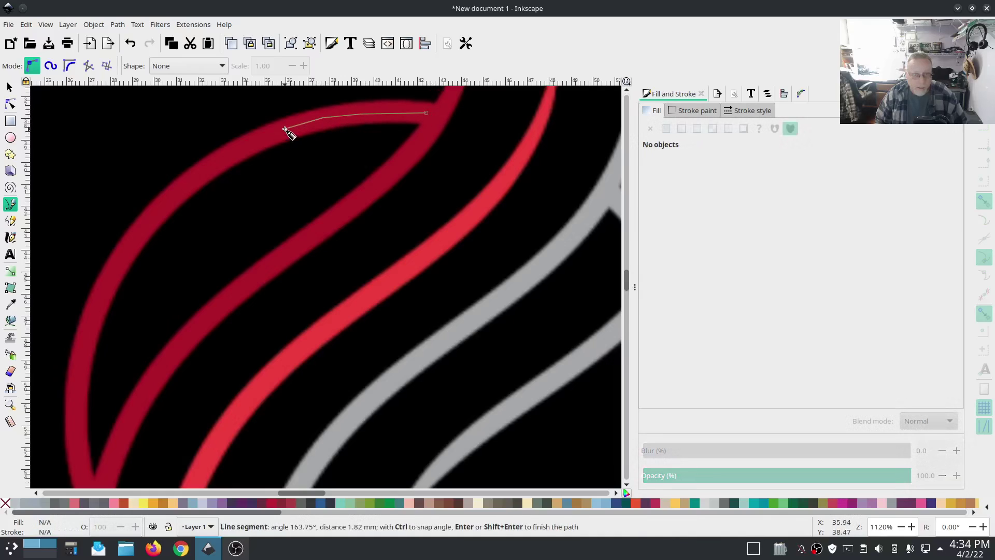
key(Escape)
Reduce the opacity of the logo image to about 39% so it serves as a tracing template.
click(768, 95)
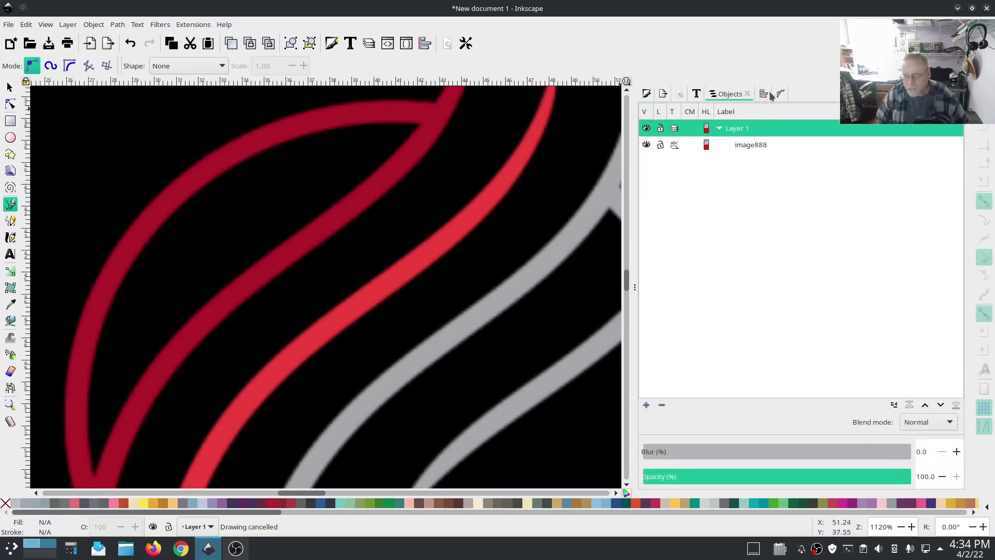
click(736, 144)
click(747, 477)
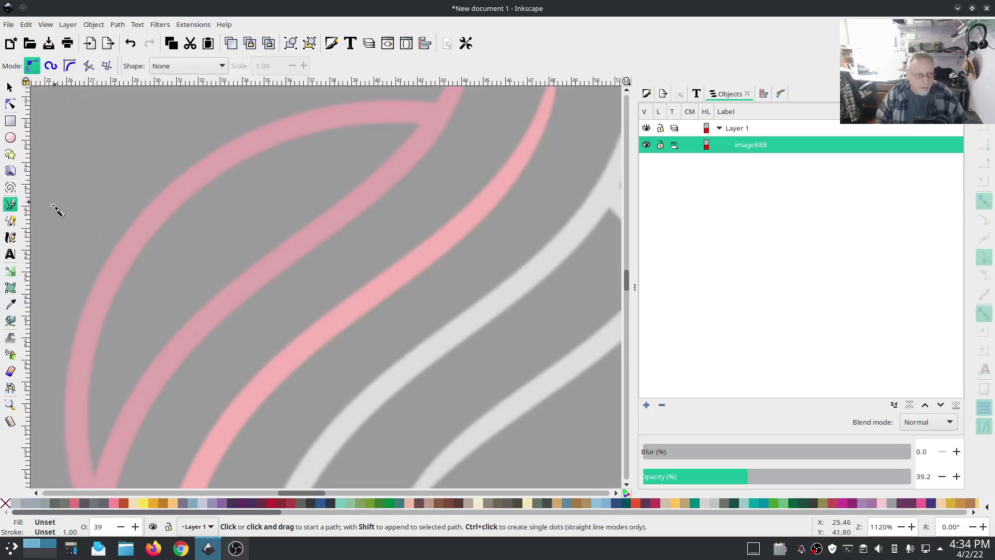
Trace the centreline of the outermost pink arc with short straight Bezier-tool segments, from the upper tip junction down to the lower fork.
click(430, 111)
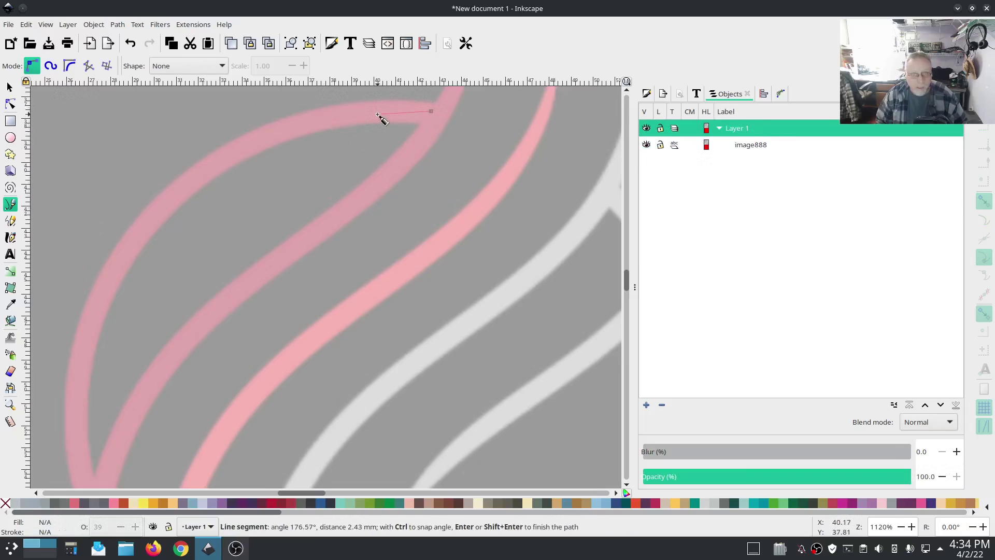
click(384, 111)
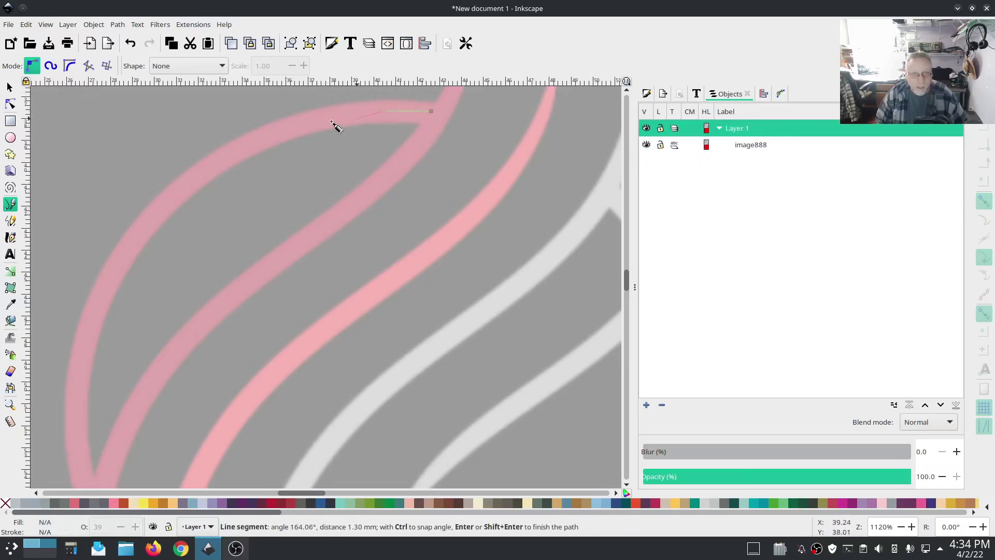
click(283, 131)
click(230, 155)
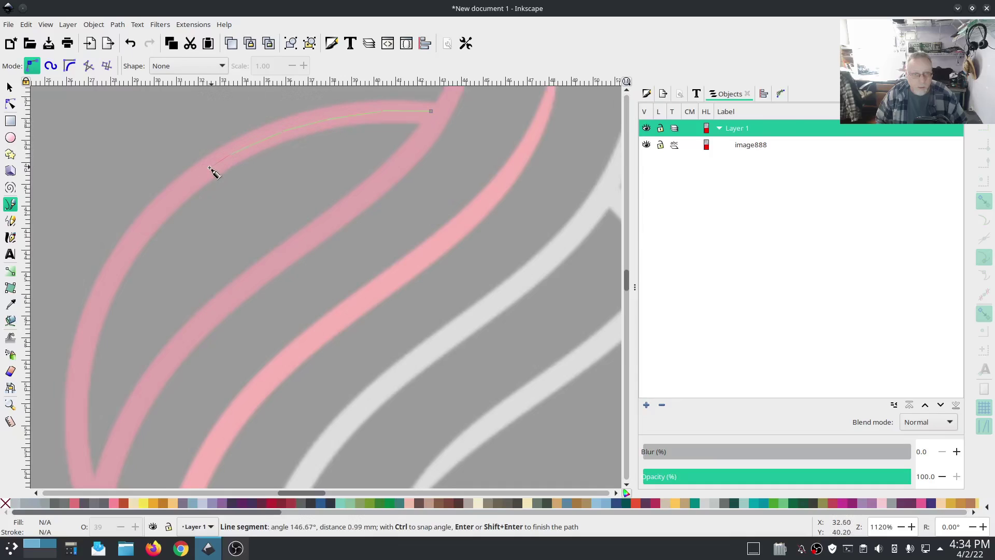
click(149, 218)
click(129, 243)
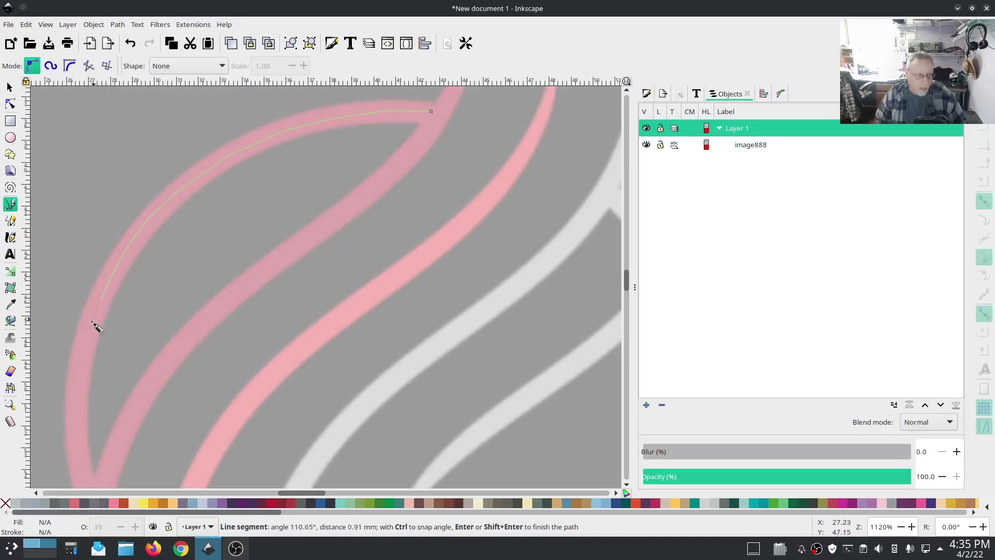
click(87, 338)
click(80, 374)
drag(80, 374, 119, 198)
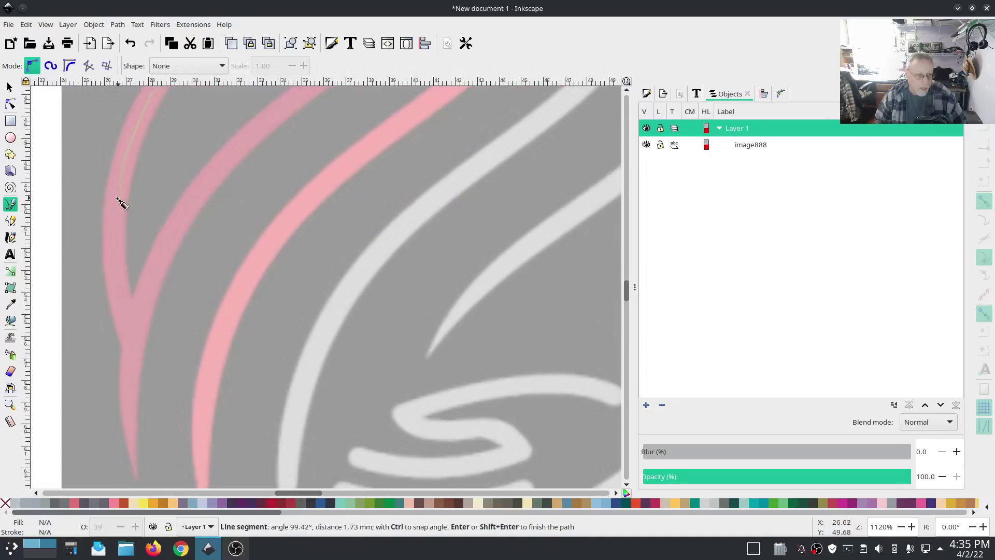
click(114, 236)
click(114, 270)
click(120, 307)
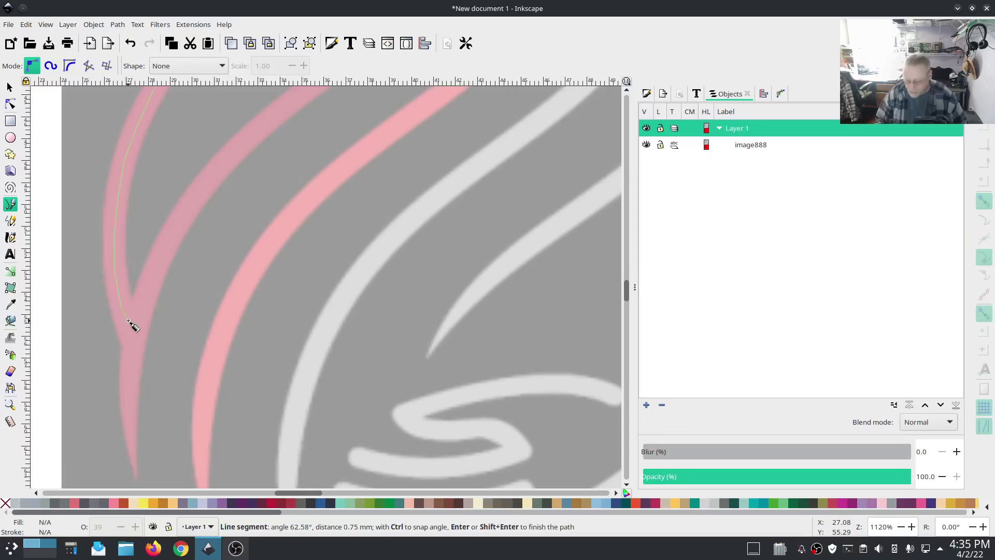
double_click(130, 324)
Set the traced arc's stroke width to 1.2 mm.
scroll(131, 325, up, 2)
click(647, 92)
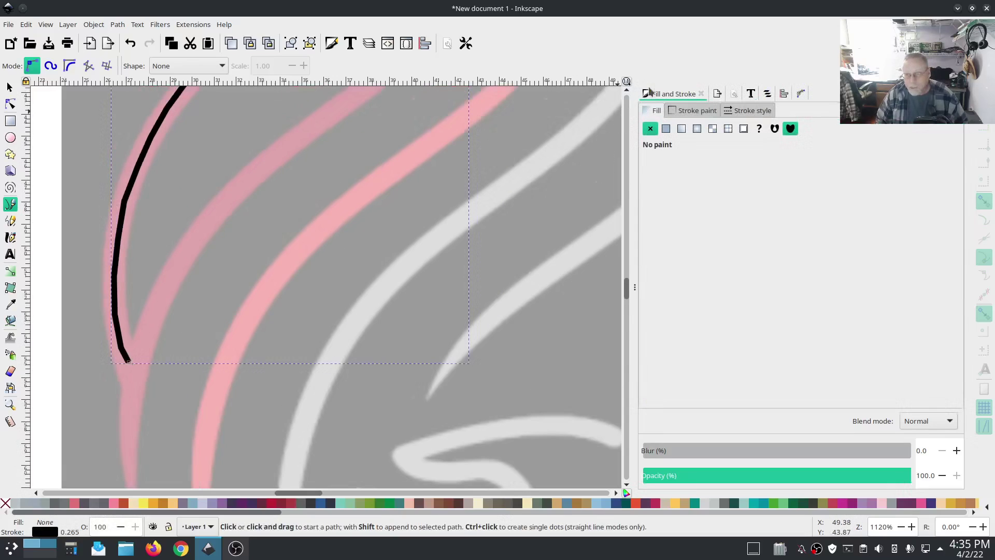
click(728, 110)
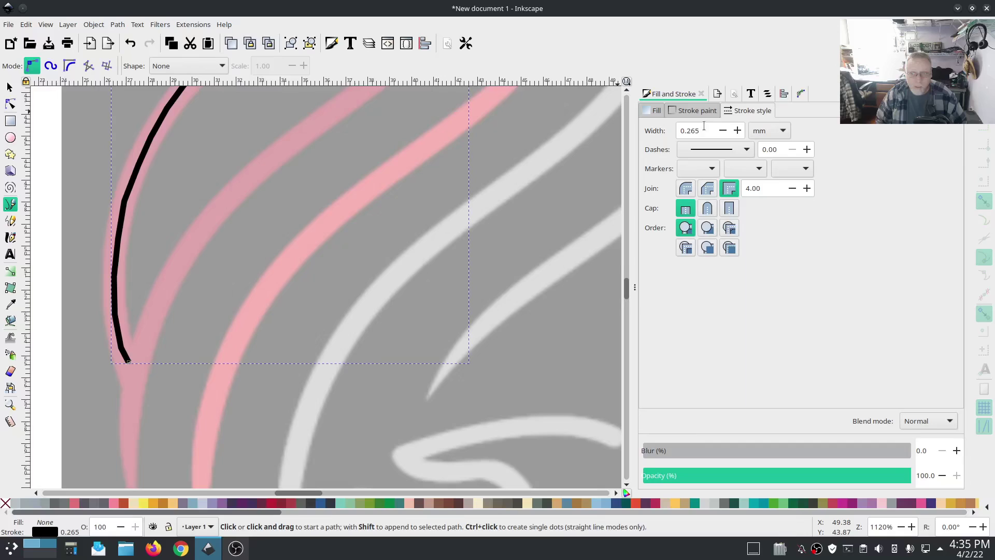
drag(703, 126, 666, 120)
text(1.2)
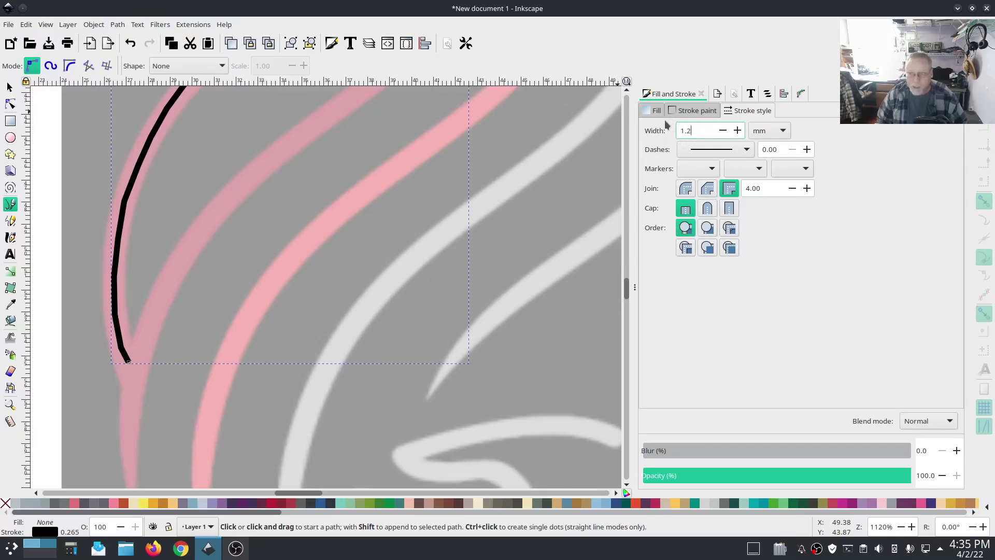
key(Return)
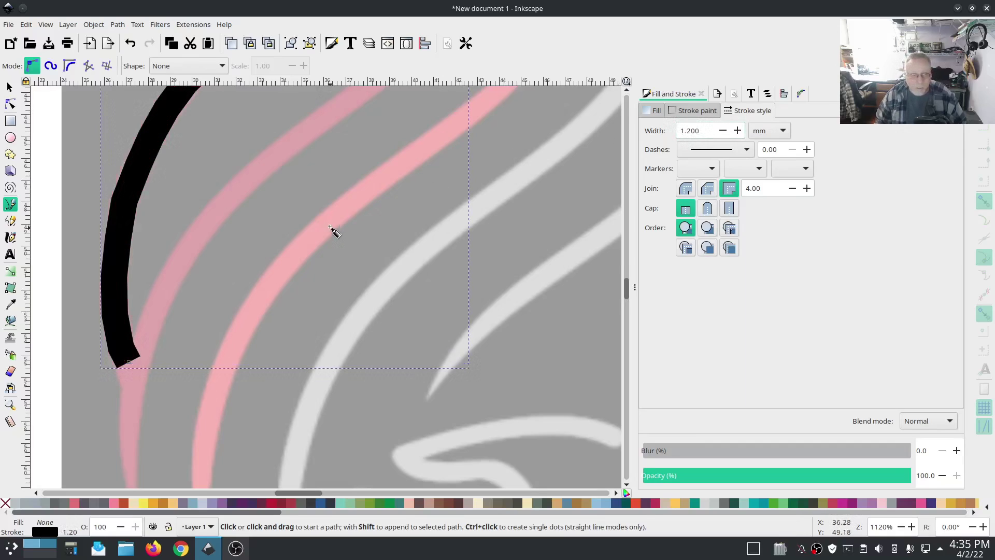
Make all nodes of the traced arc symmetric to smooth its curve.
scroll(240, 222, down, 2)
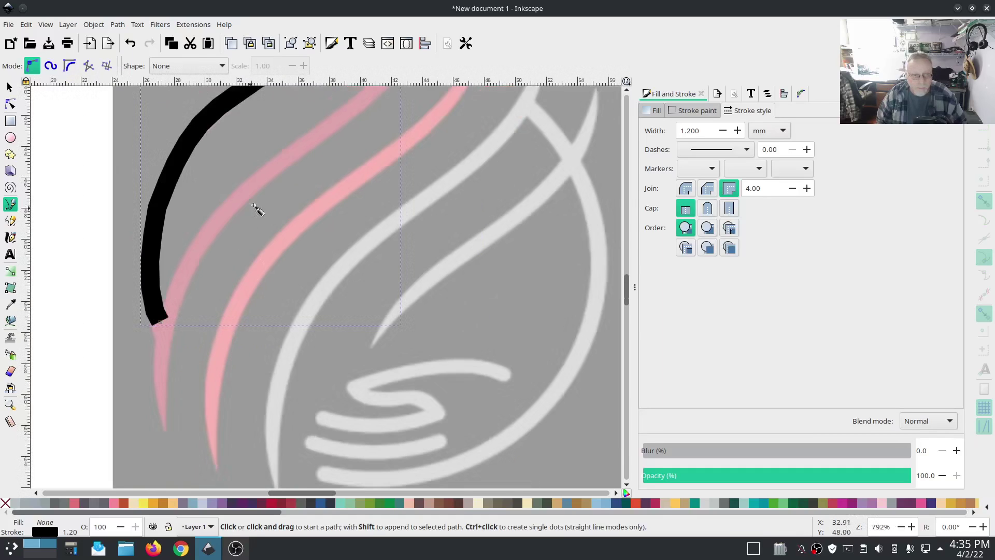
scroll(271, 291, up, 1)
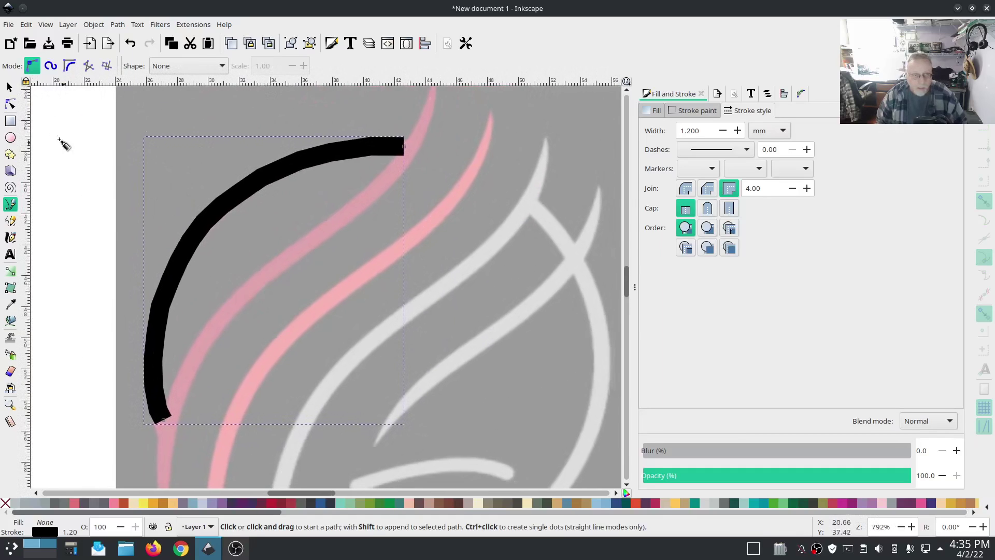
click(11, 104)
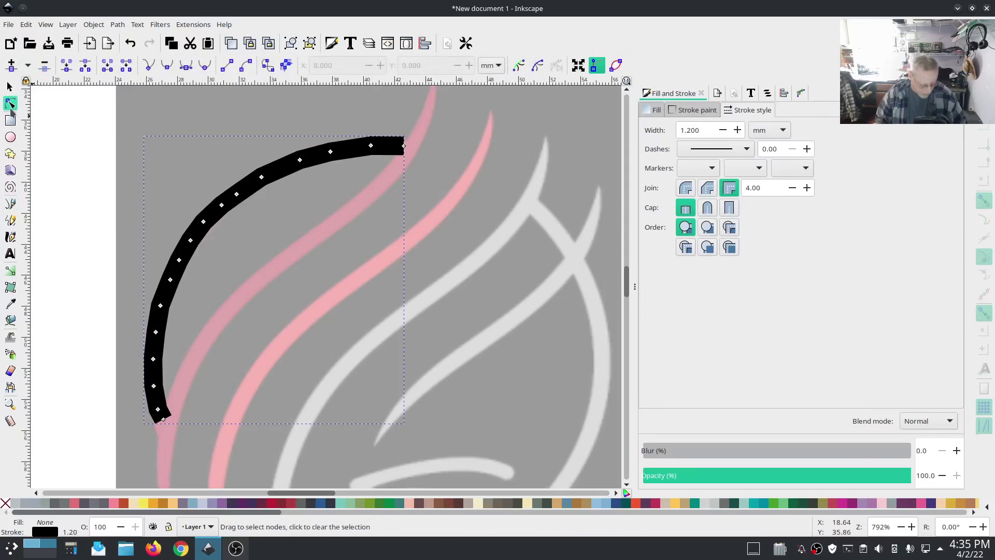
key(ctrl+a)
click(186, 65)
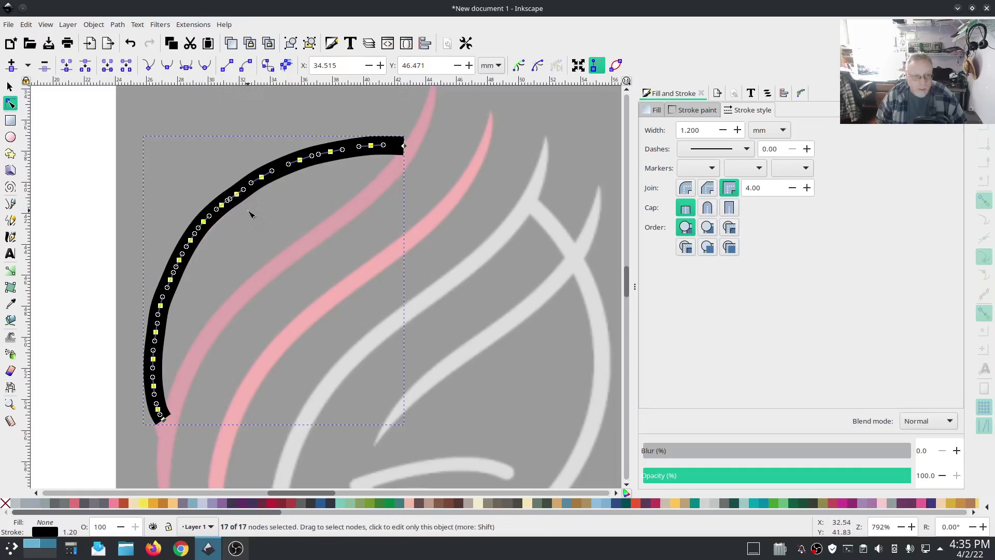
Nudge two arc nodes onto the template, one to about X 31.9, Y 40.7 mm and one to about X 27.5, Y 46.3 mm.
click(240, 194)
click(238, 195)
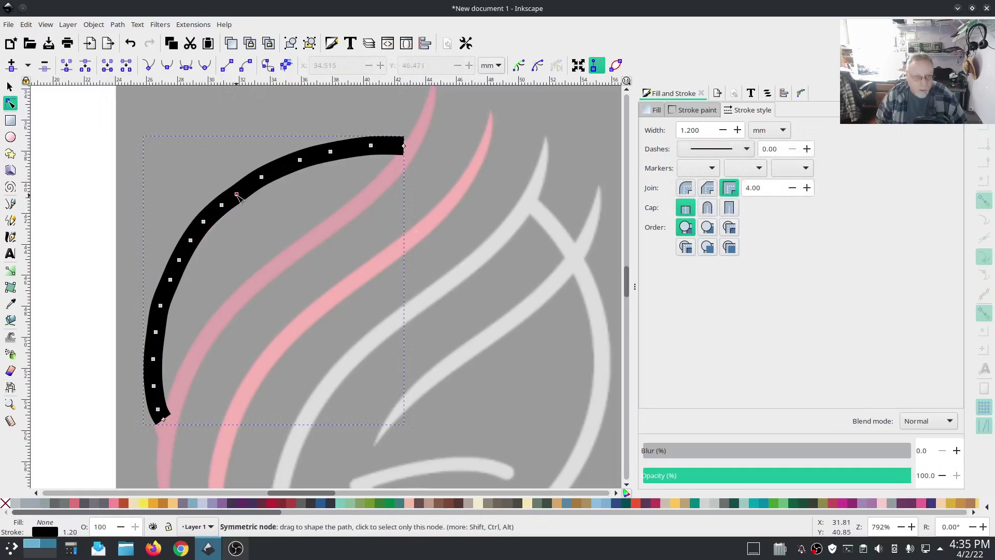
drag(236, 196, 239, 194)
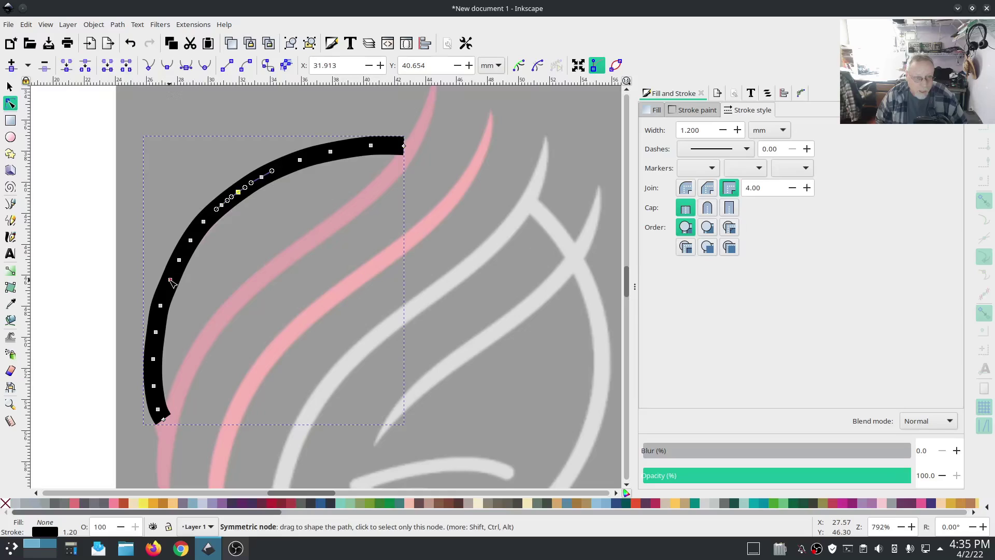
drag(171, 281, 170, 281)
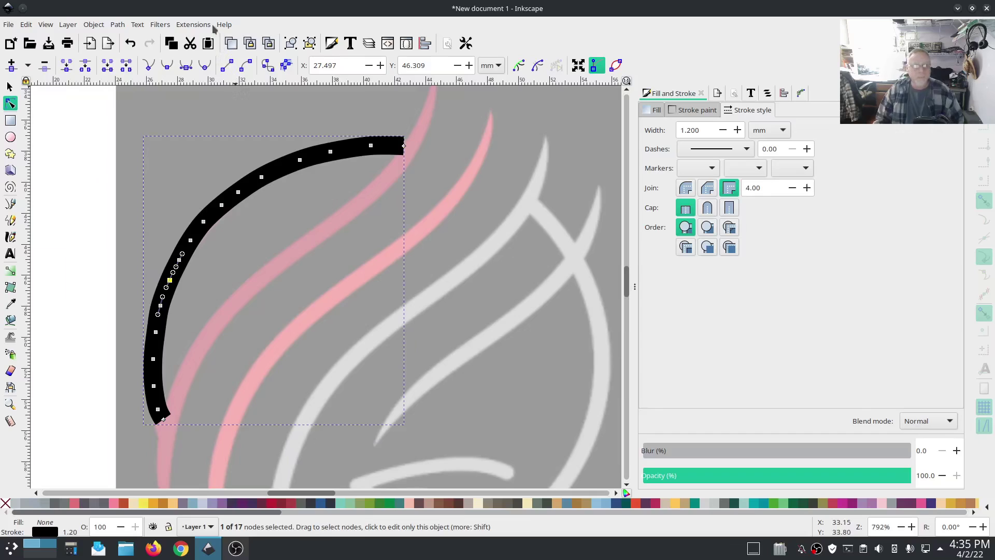
Convert the traced arc to a satin column with Ink/Stitch's Convert Line to Satin.
click(193, 24)
mouse_move(290, 168)
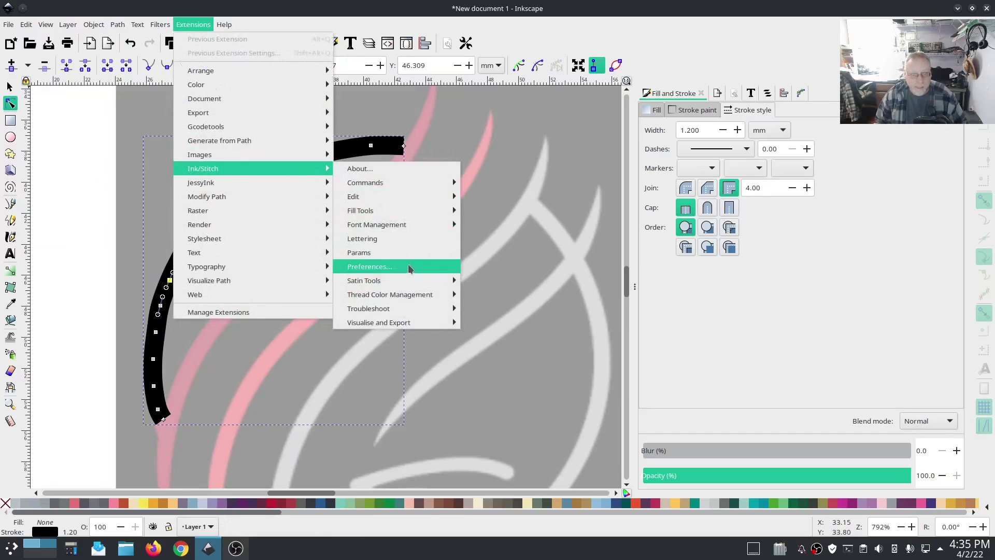
mouse_move(445, 280)
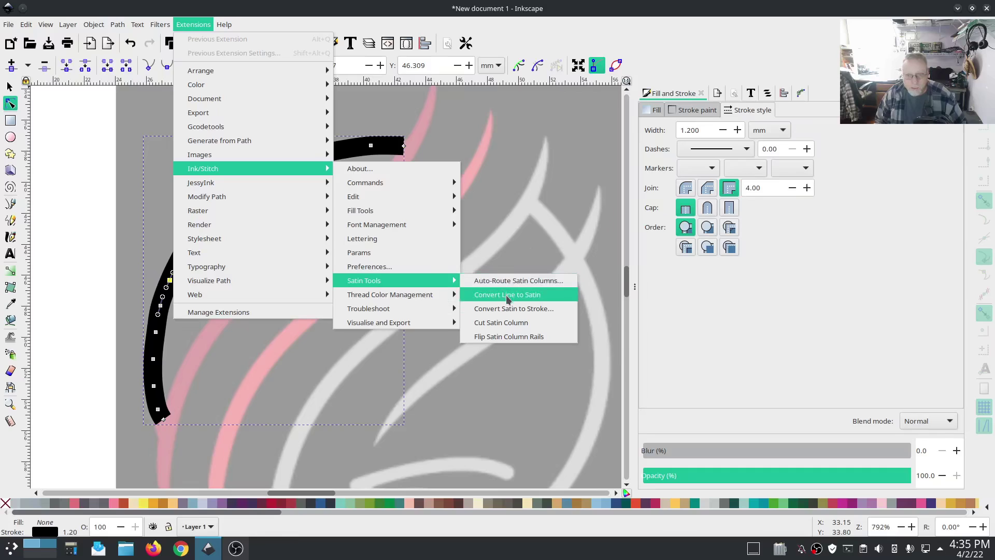
click(506, 298)
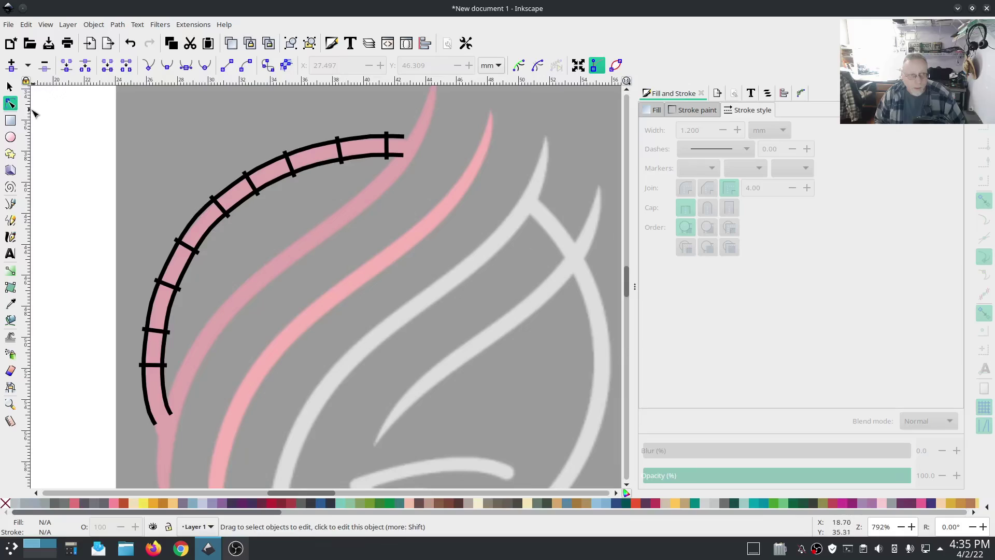
Extend the outer rail's upper end node to about X 43.1, Y 37.1 mm, and select the inner rail's upper end node.
click(331, 164)
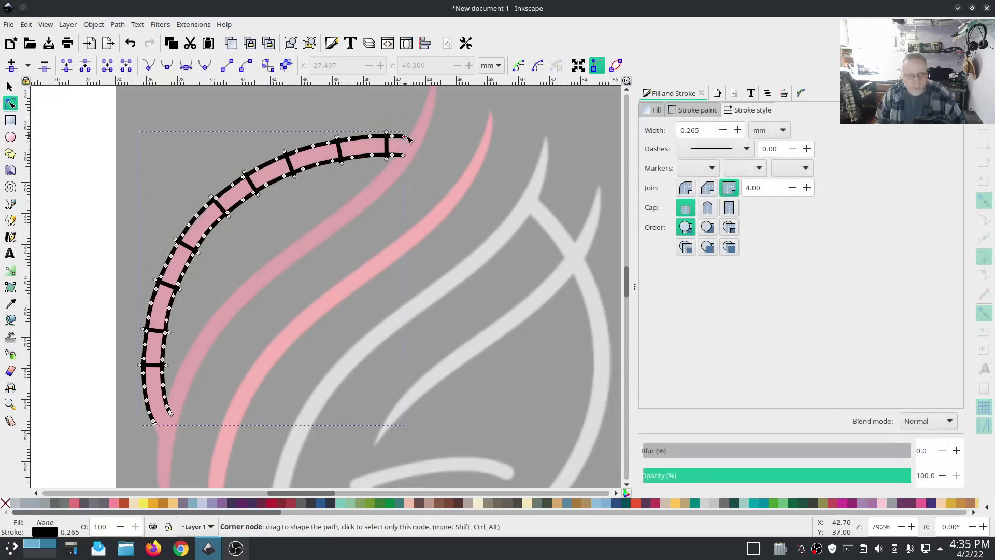
drag(405, 137, 411, 137)
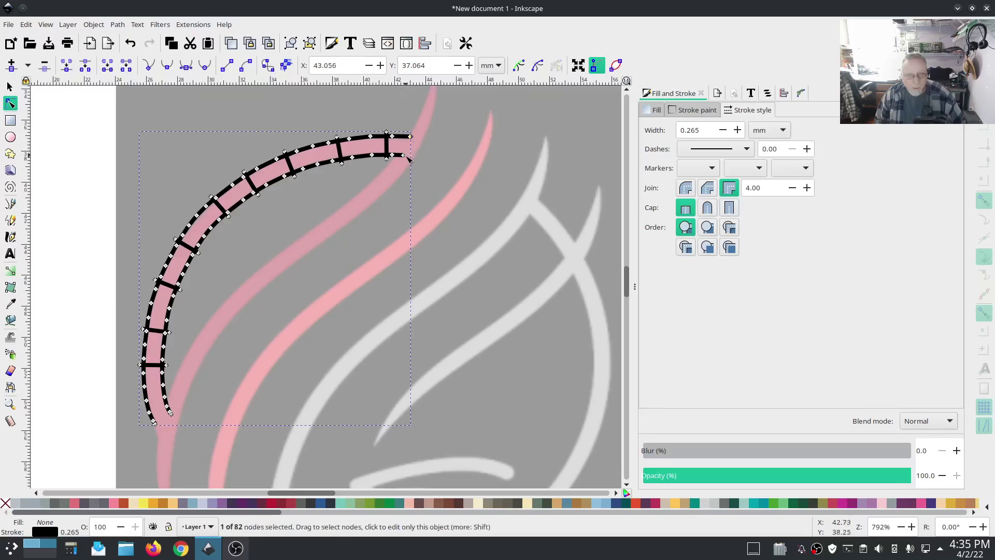
click(405, 156)
Try to shorten the inner rail at the satin's lower end by deleting its last nodes and repositioning the new end, then undo both edits.
scroll(163, 433, down, 2)
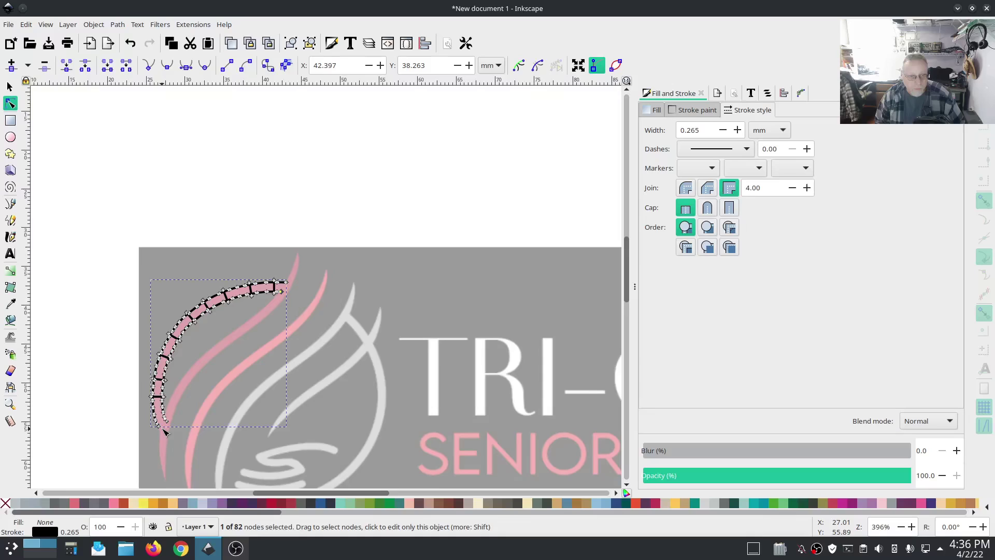
scroll(164, 439, up, 4)
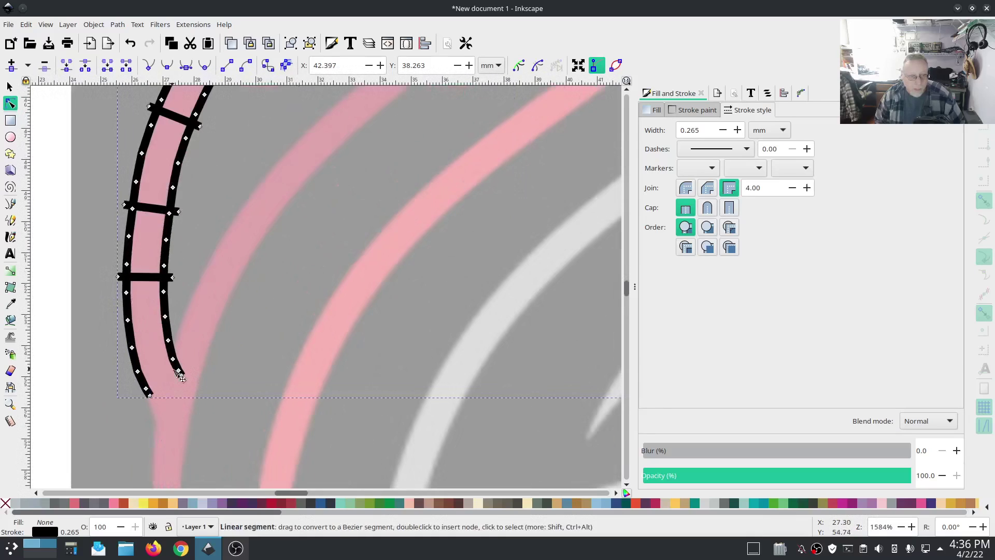
drag(157, 352, 205, 384)
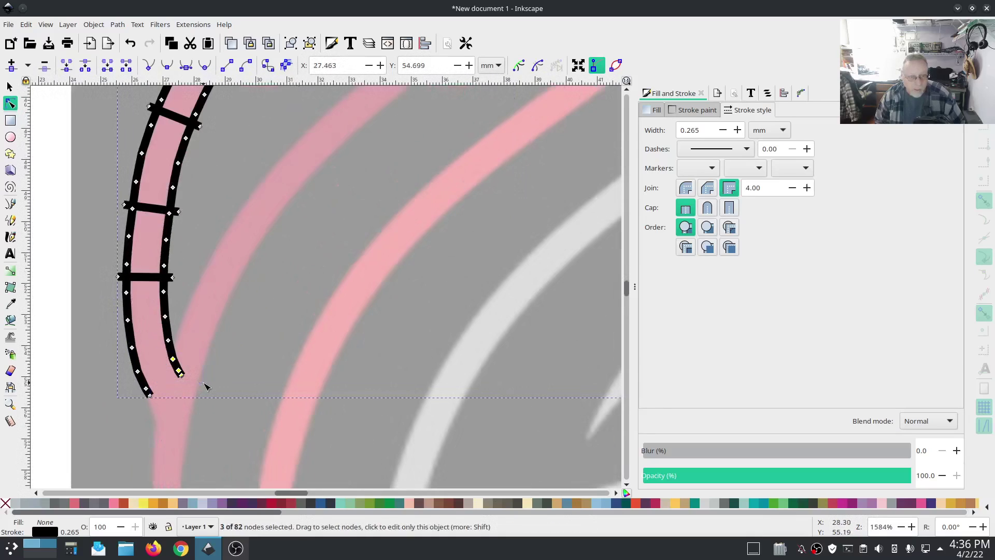
key(Delete)
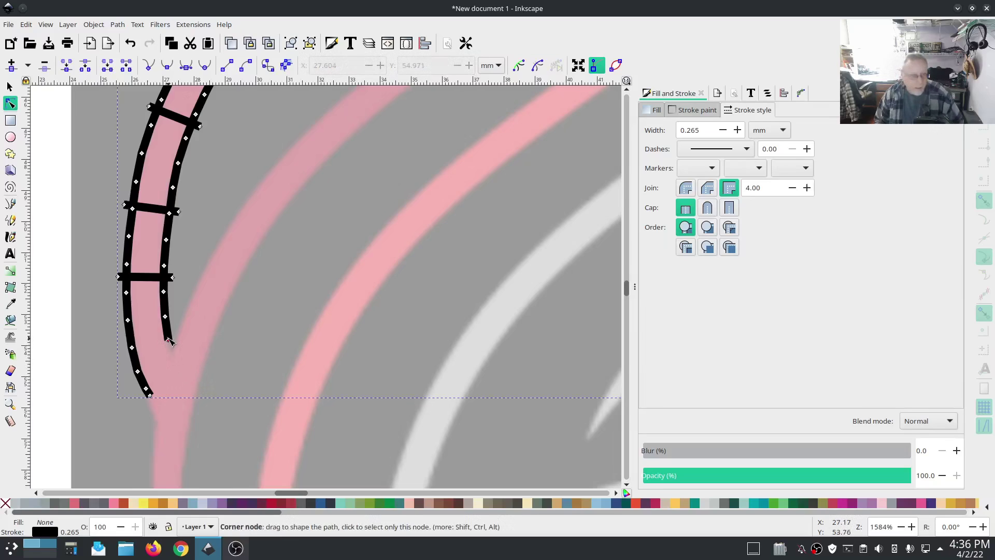
drag(168, 342, 176, 361)
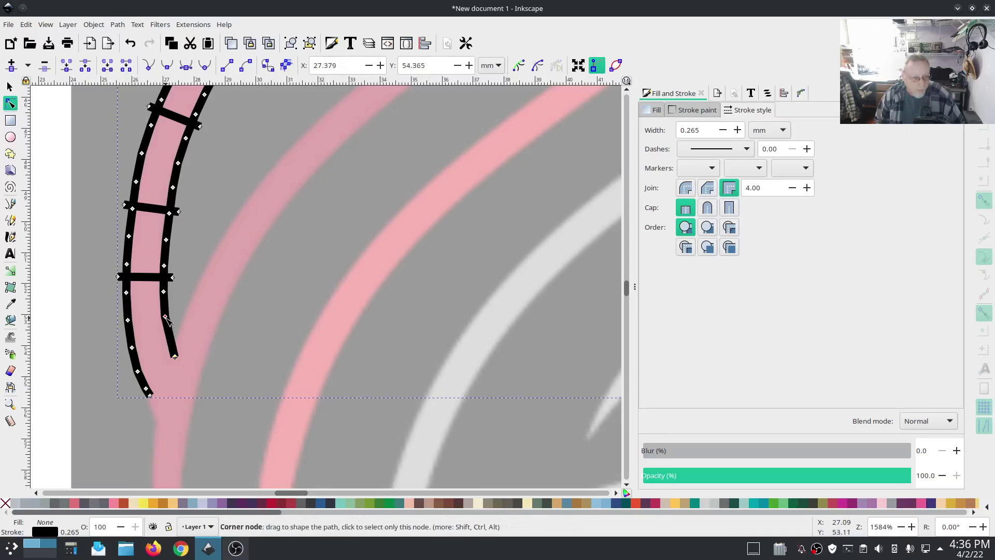
key(ctrl+z)
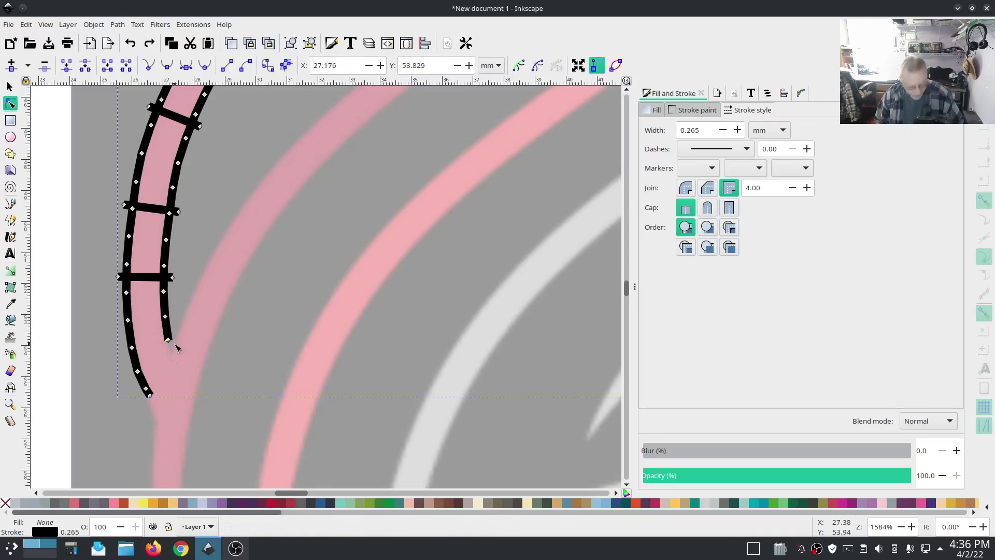
key(ctrl+z)
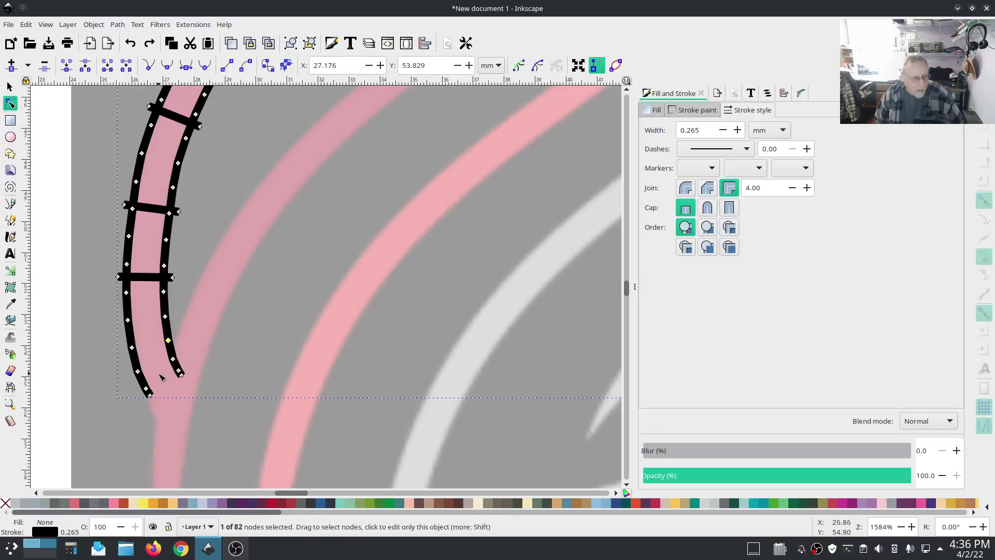
Delete the inner rail's lowest end node and extend the outer rail's lower end further down the pink fork.
click(160, 374)
click(178, 365)
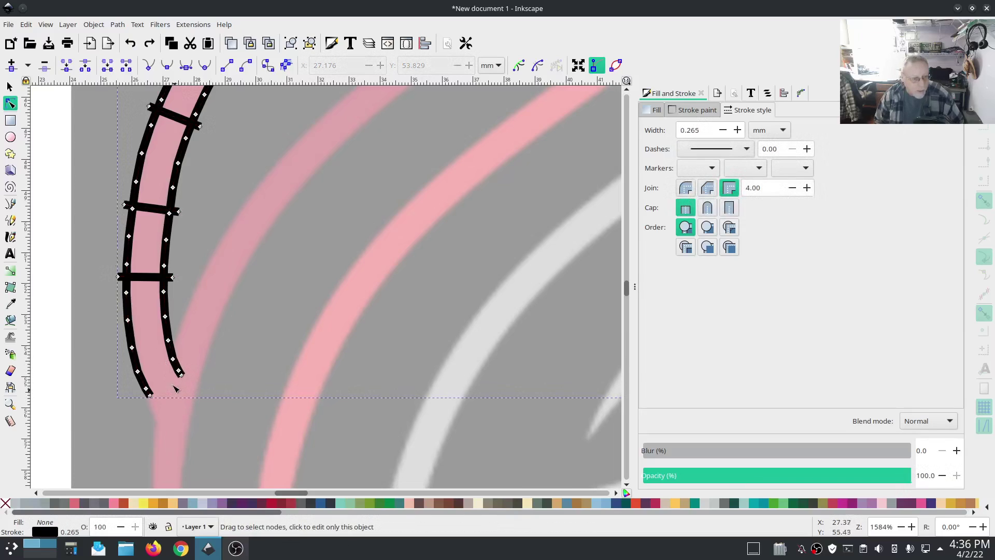
click(180, 373)
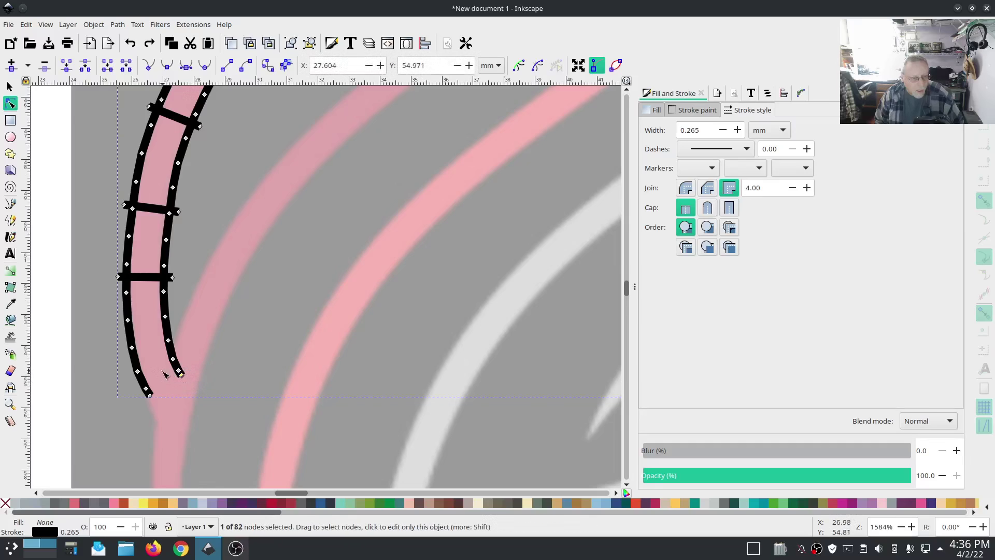
key(Delete)
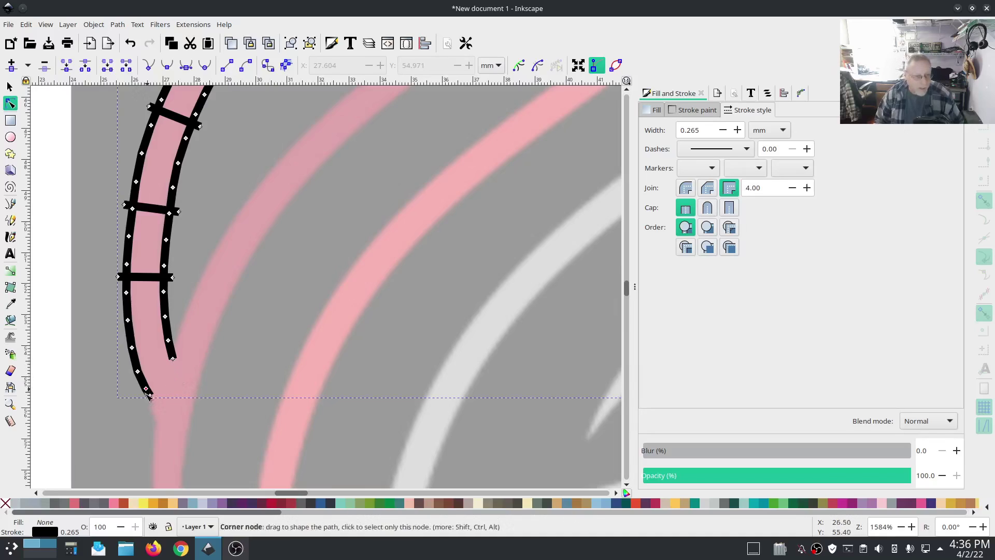
mouse_move(150, 397)
mouse_down()
mouse_move(160, 421)
mouse_move(149, 393)
mouse_up()
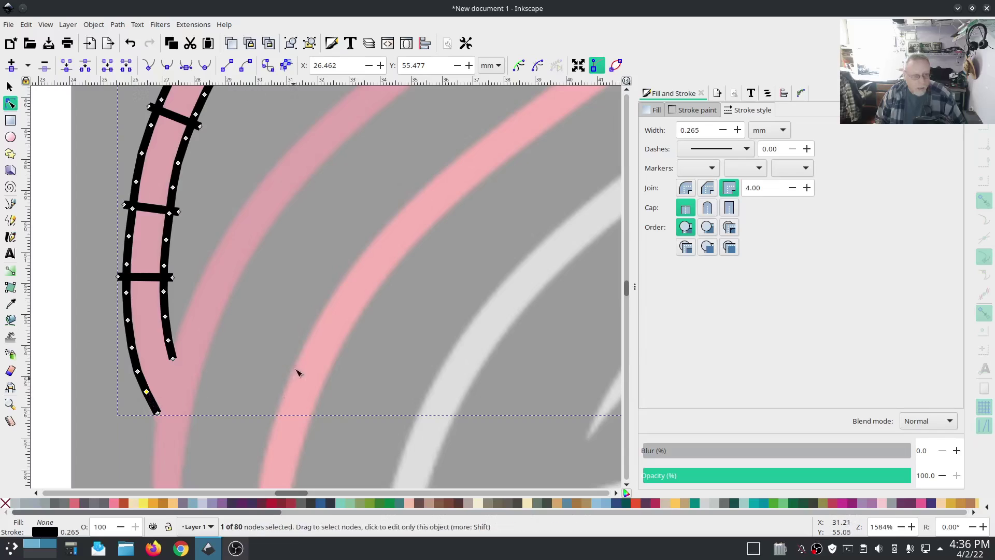
Apply the traced pink arc's colour to the satin column's stroke with the Dropper.
scroll(283, 355, down, 2)
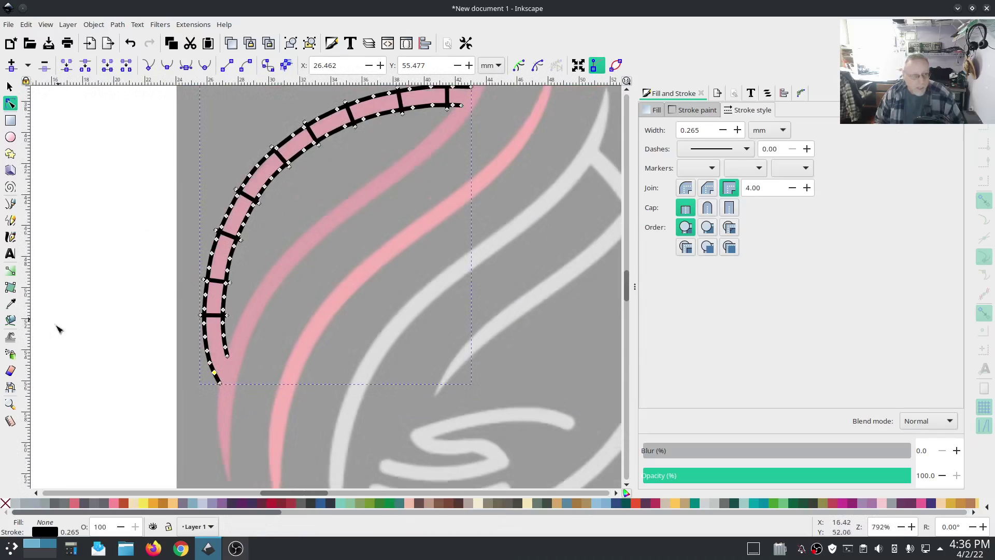
click(11, 305)
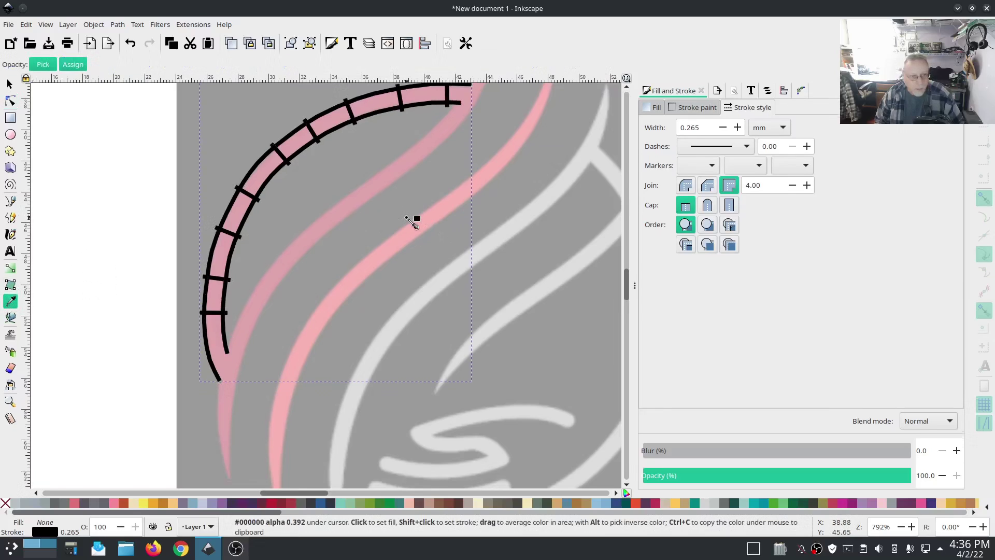
shift+click(241, 207)
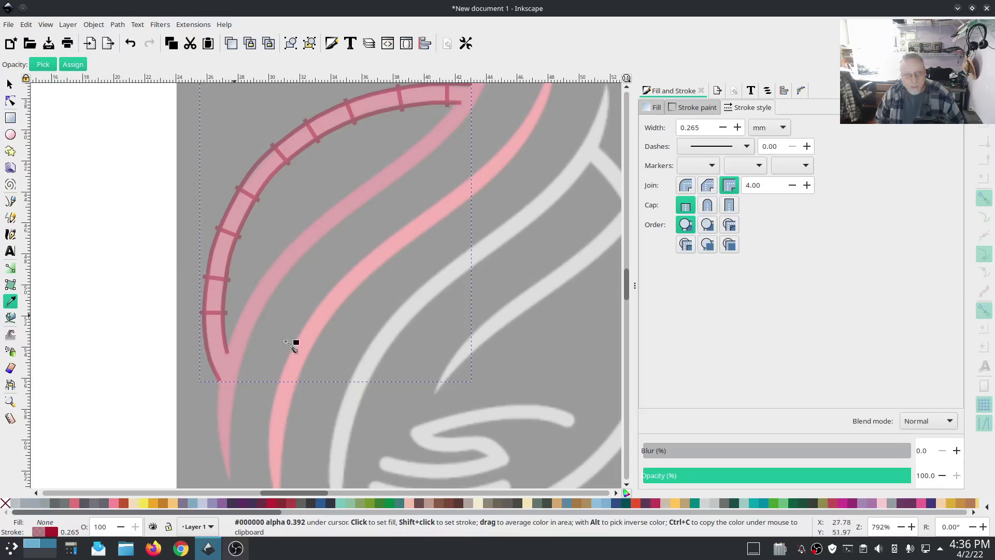
Draw a three-node line about 5.5 mm long down the pink fork below the satin column and give it a fine dotted dash pattern.
scroll(509, 215, up, 2)
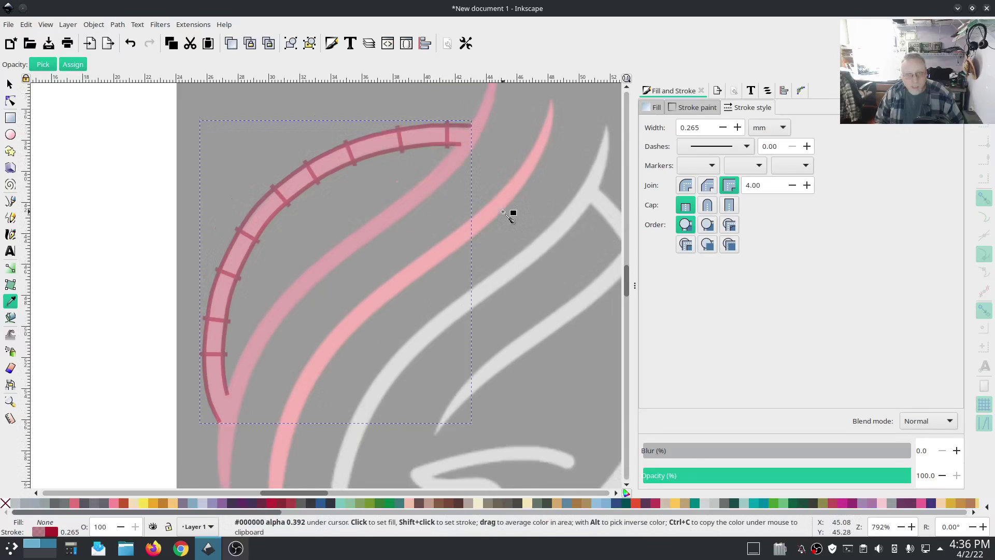
scroll(510, 215, up, 2)
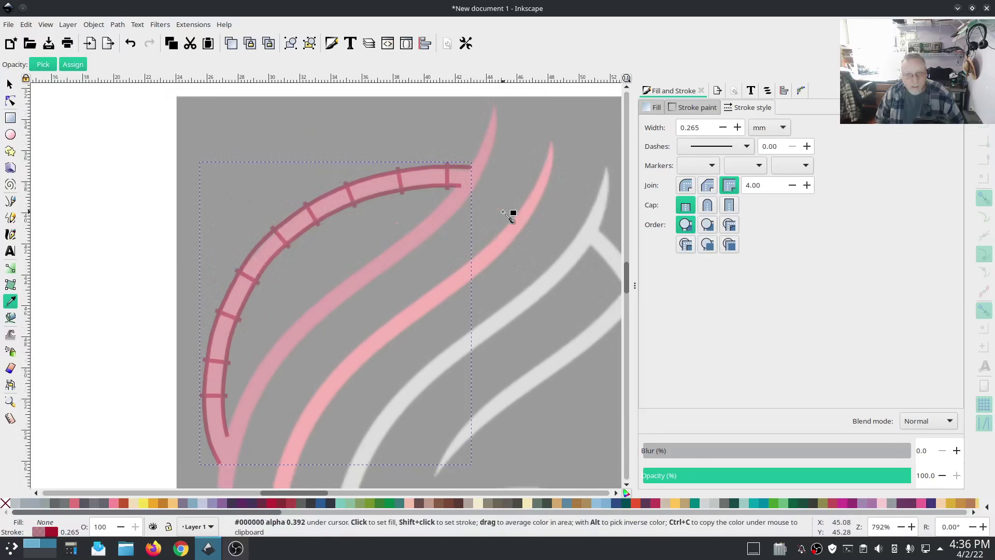
click(11, 202)
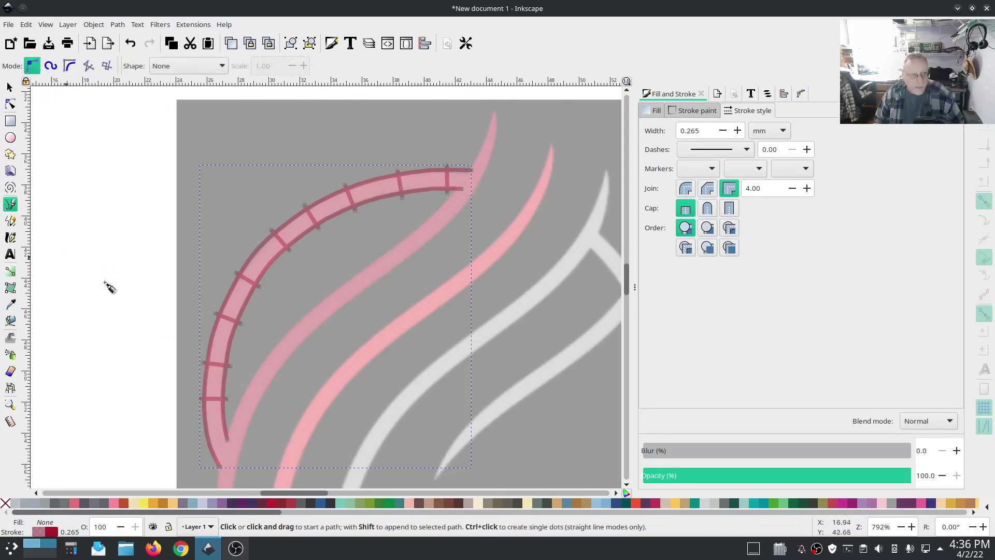
scroll(262, 343, down, 8)
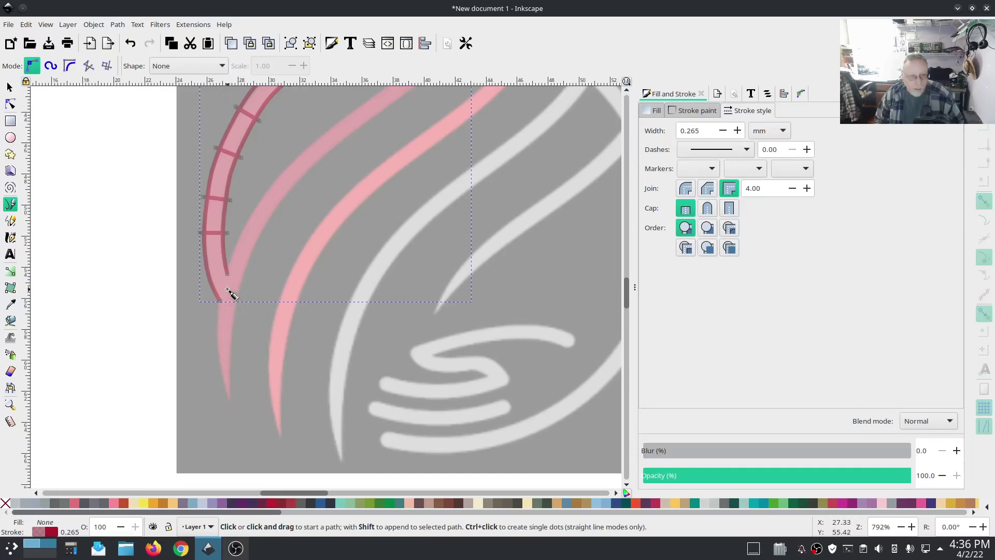
click(227, 289)
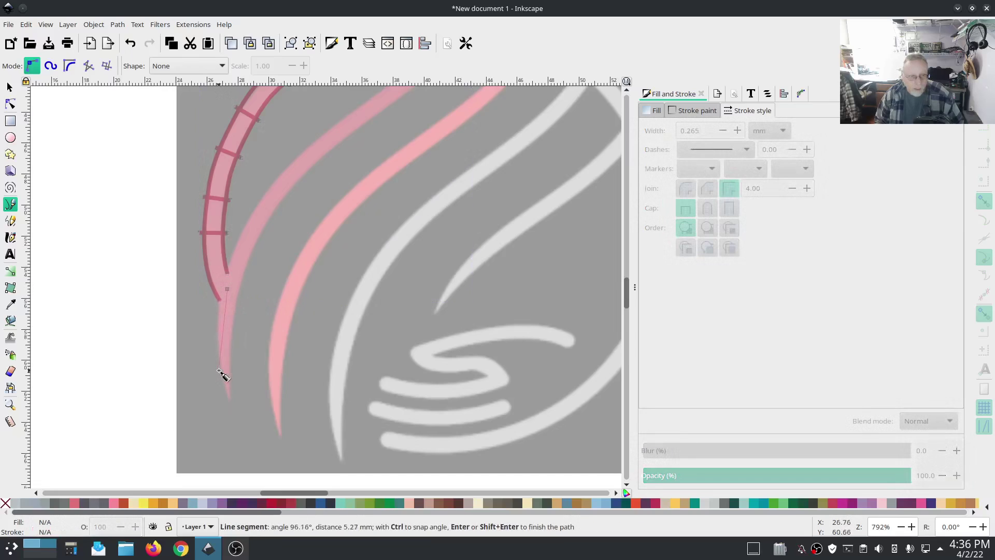
click(223, 336)
double_click(226, 373)
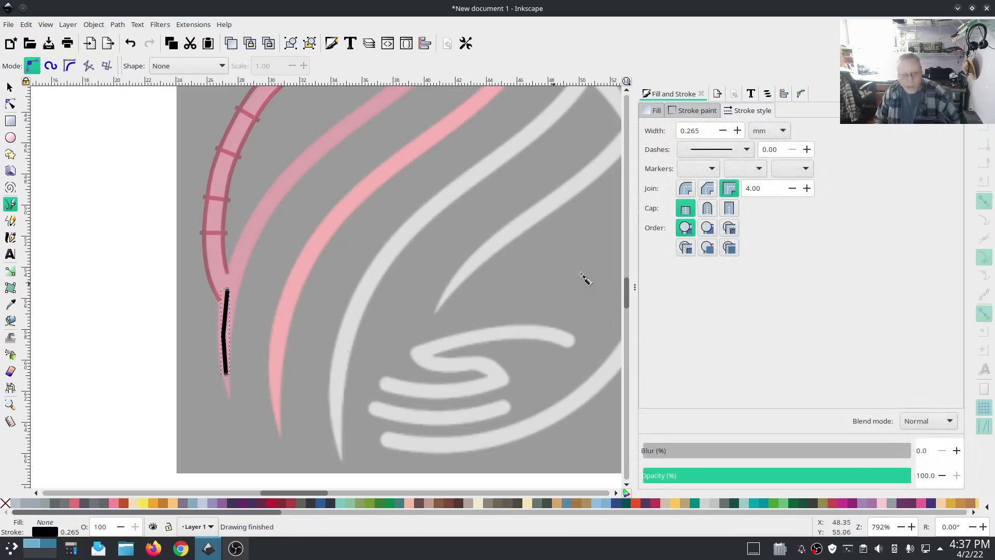
click(720, 150)
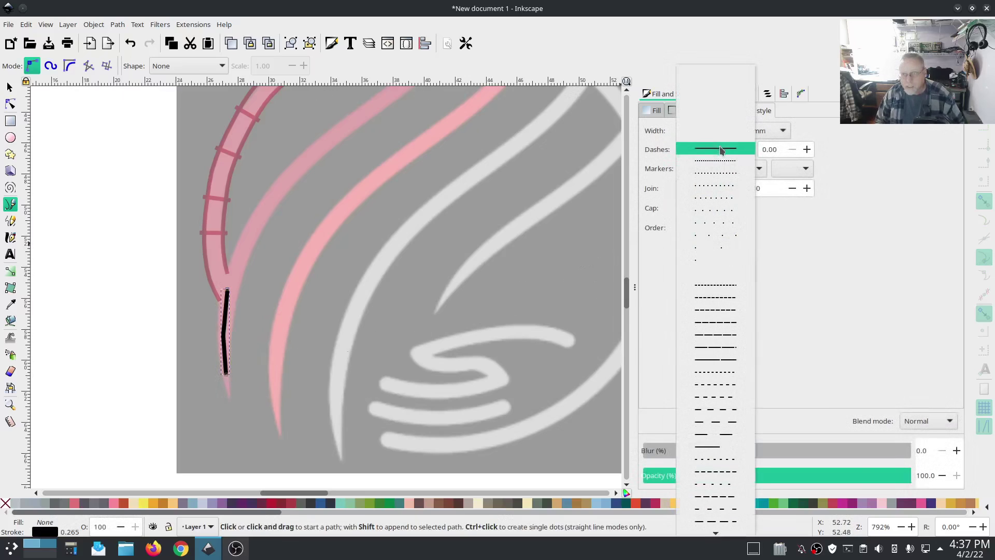
click(722, 159)
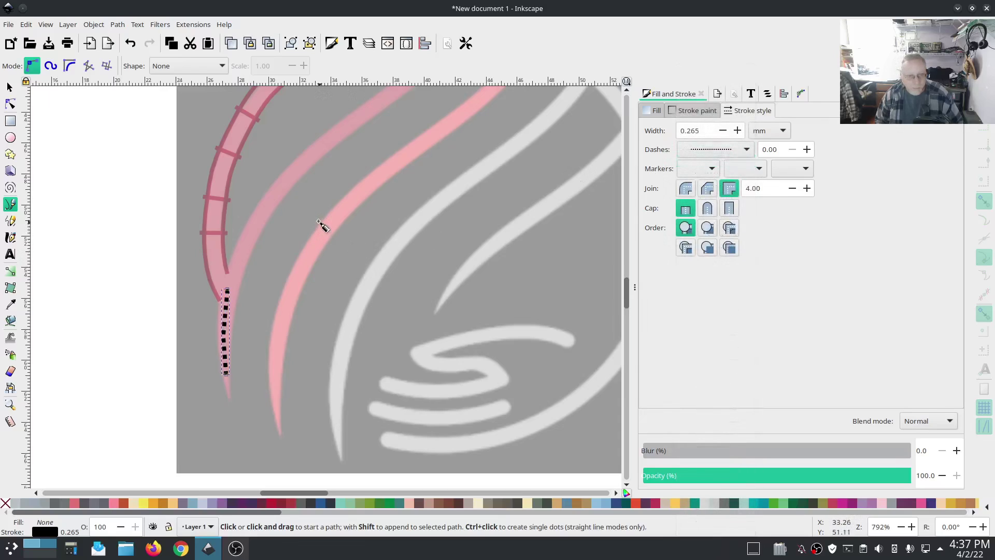
Try to sample the satin column's red for the dotted line with the Dropper, and undo the colour picks.
click(10, 305)
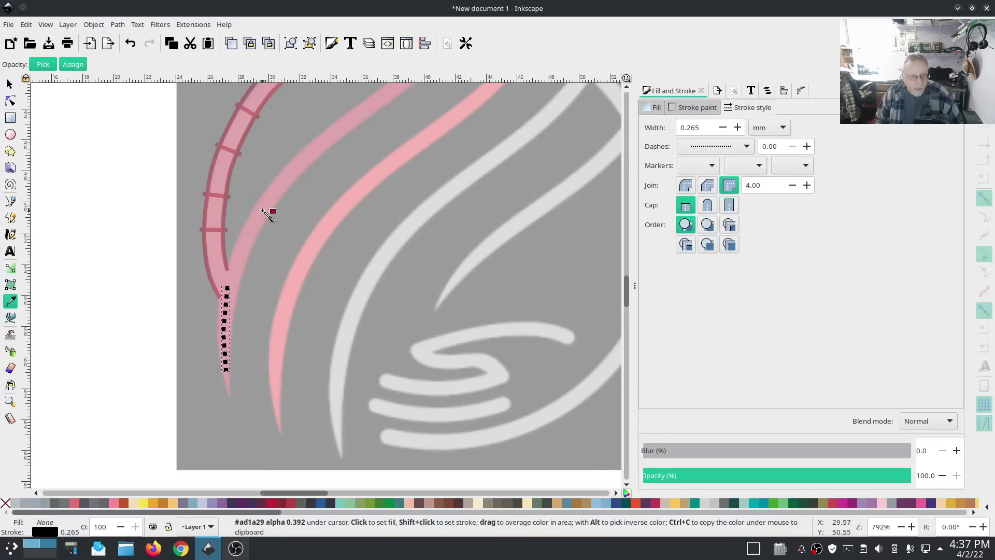
click(212, 253)
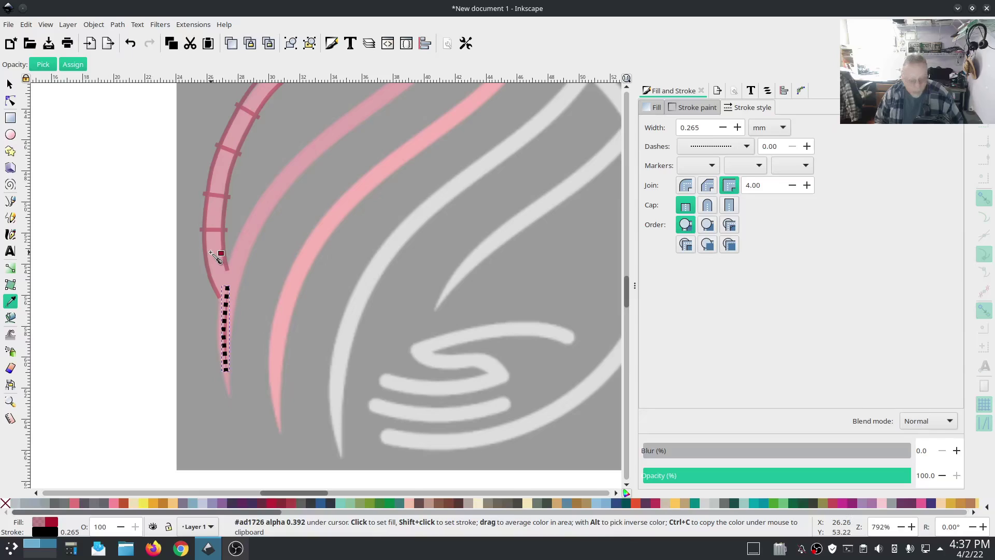
key(ctrl+z)
click(212, 254)
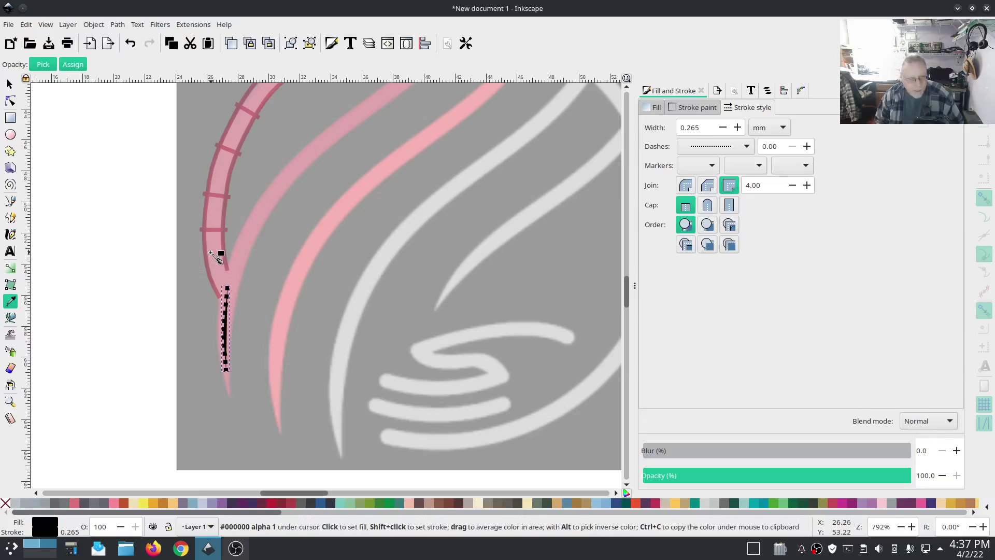
key(ctrl+z)
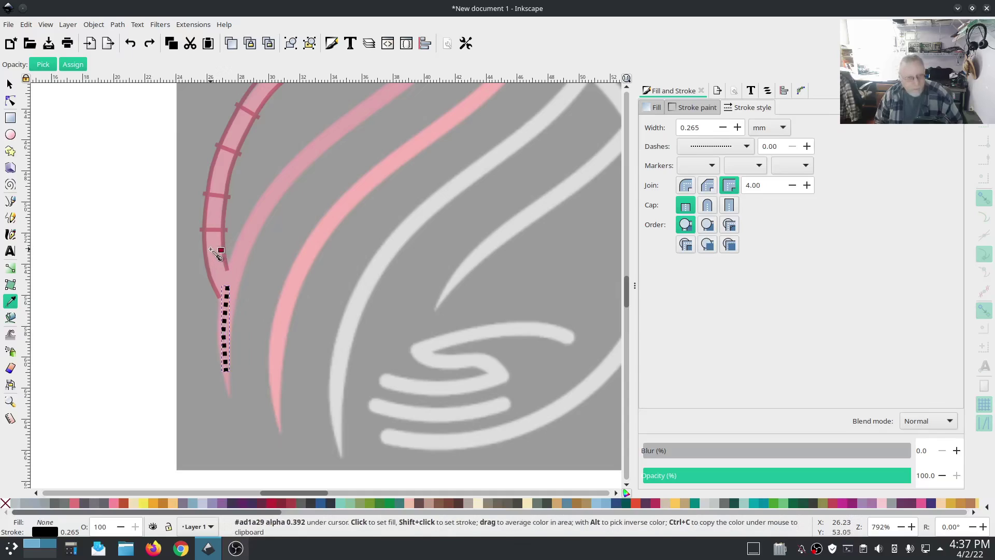
click(215, 254)
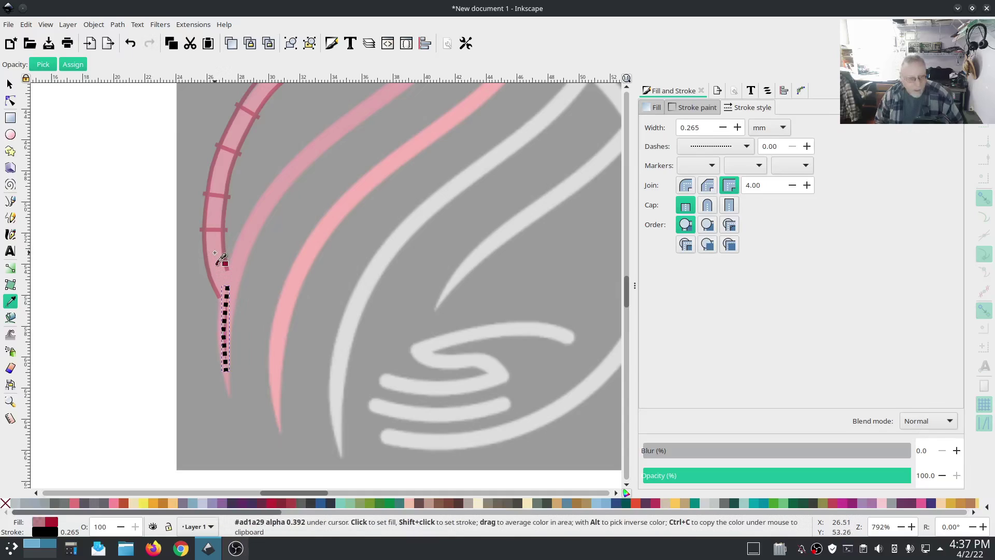
key(ctrl+z)
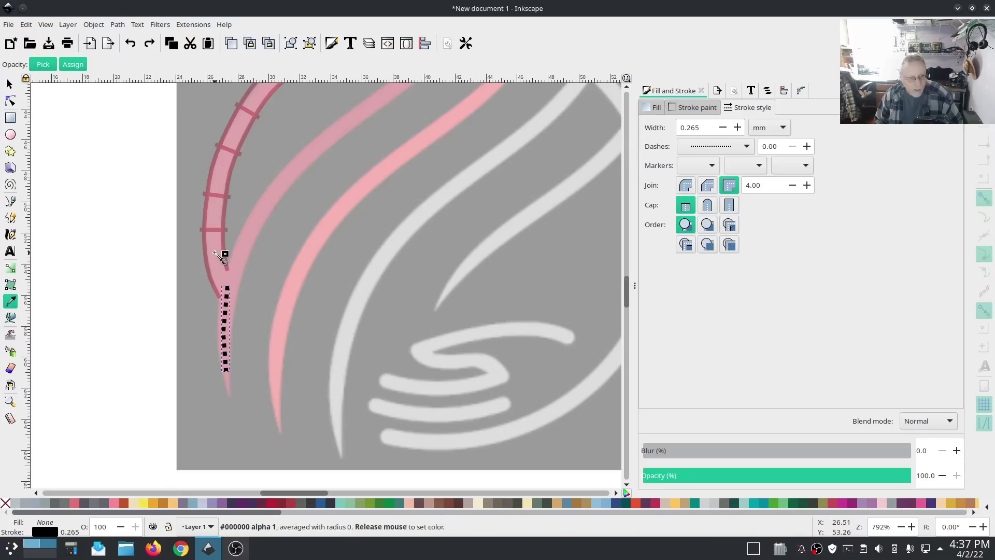
Apply the satin rail's dark red to the dotted line's stroke and set the stroke's alpha to 100.
drag(228, 260, 224, 260)
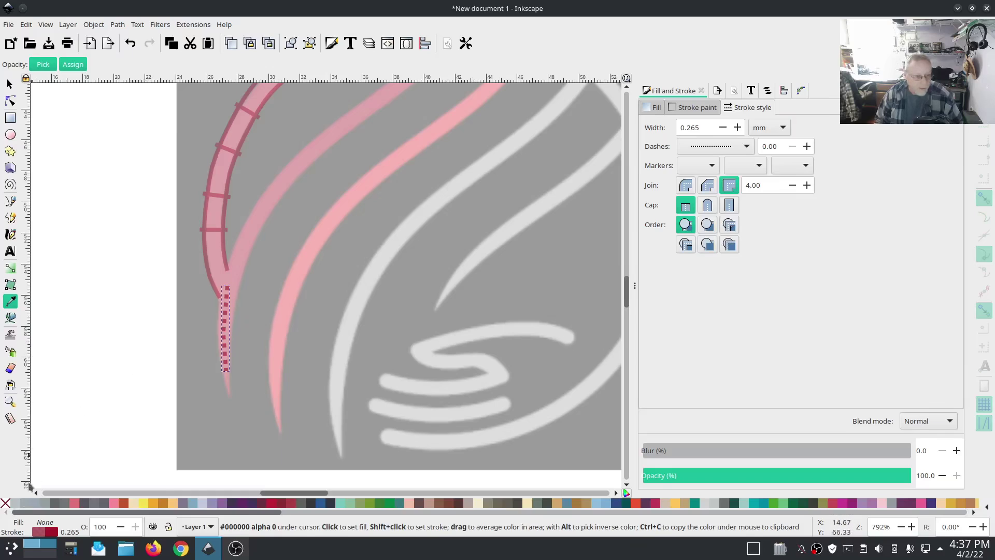
click(43, 532)
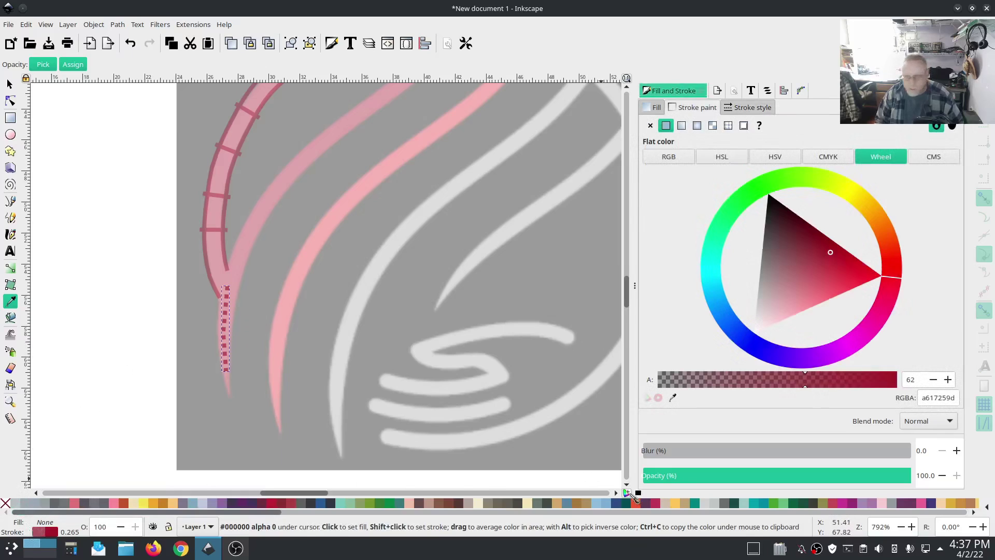
drag(879, 382, 902, 392)
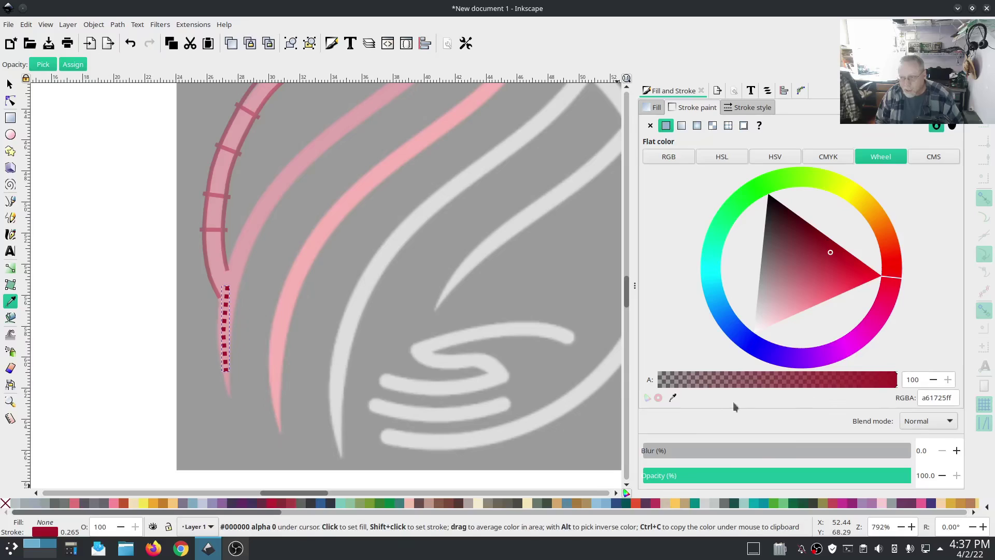
Select the satin column and set its stroke's alpha to 100.
click(9, 85)
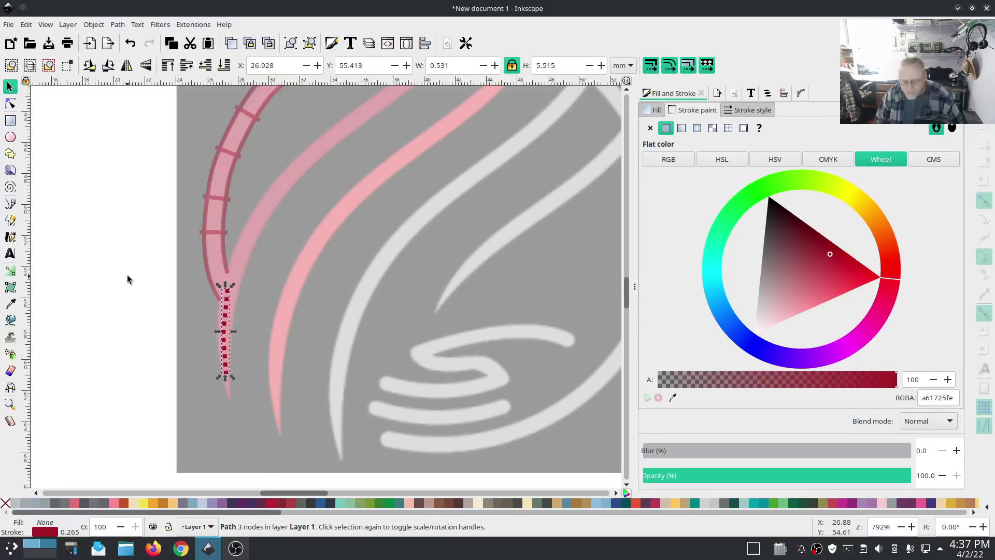
click(229, 185)
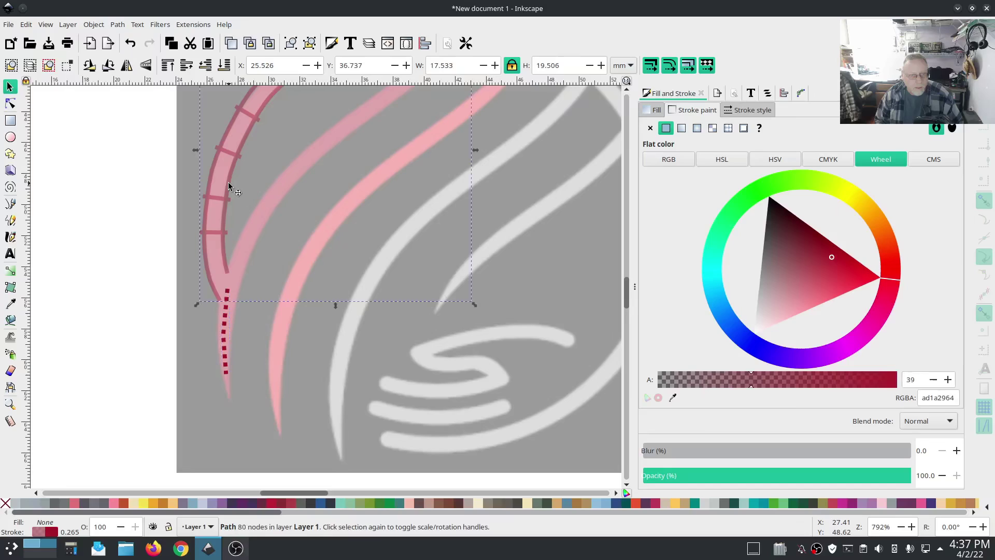
click(228, 186)
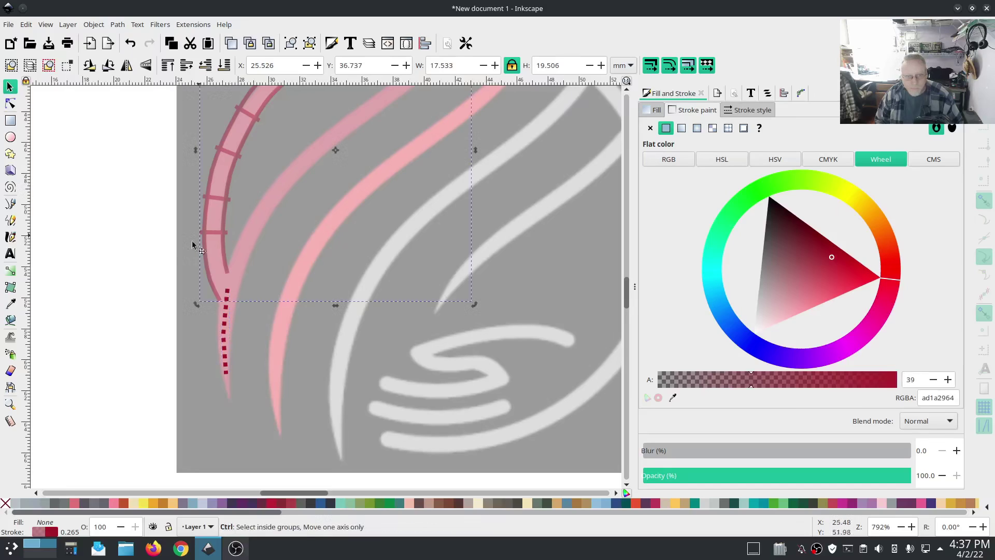
key(Escape)
click(227, 232)
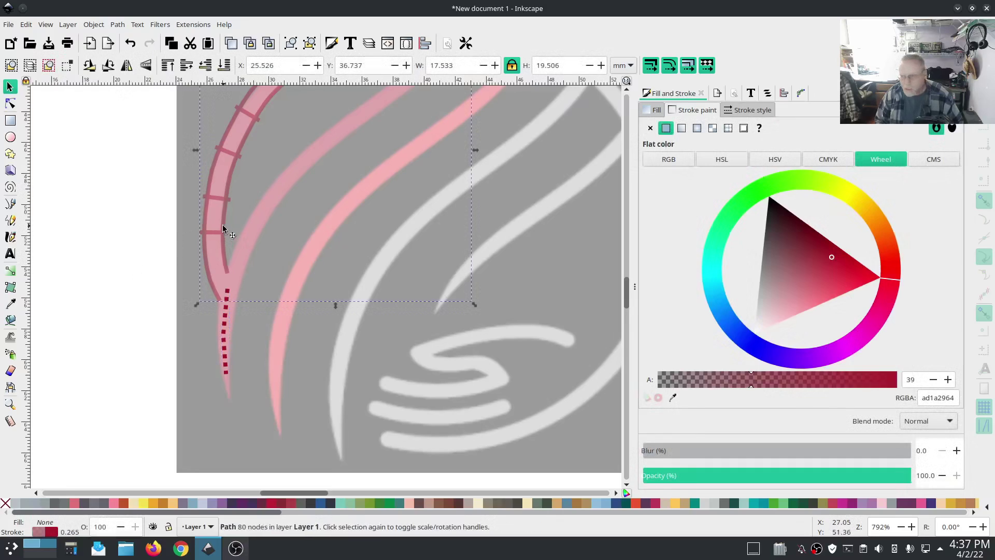
drag(892, 382, 899, 382)
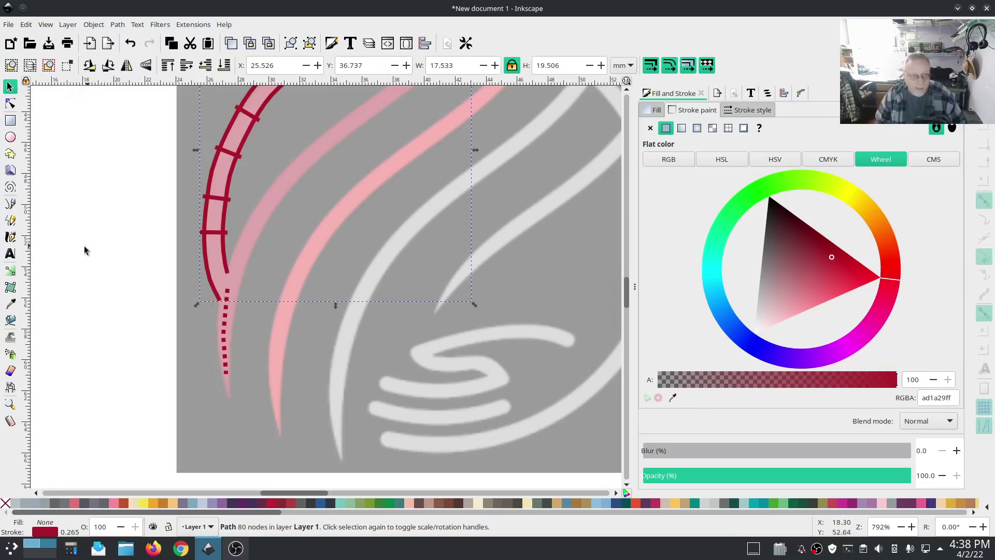
Start a path at the pink fork's lower tip, about X 27.4, Y 62.2 mm, and trace up the inner pink stroke; show the Objects list.
click(10, 204)
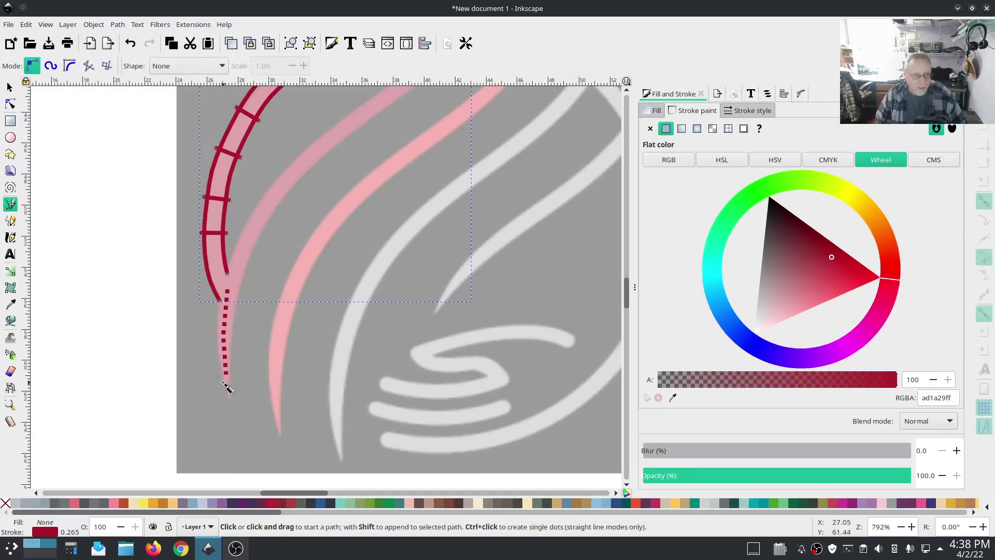
click(229, 396)
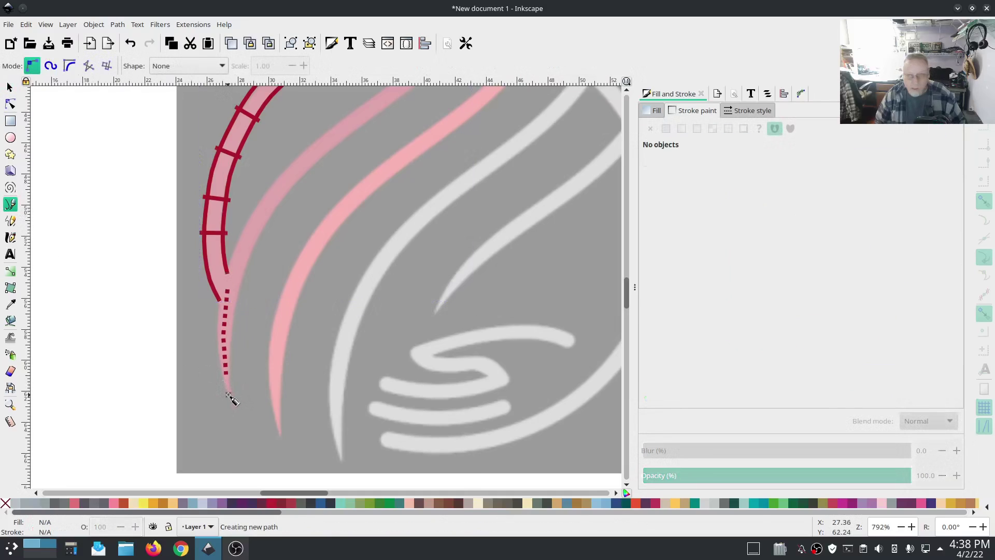
click(767, 93)
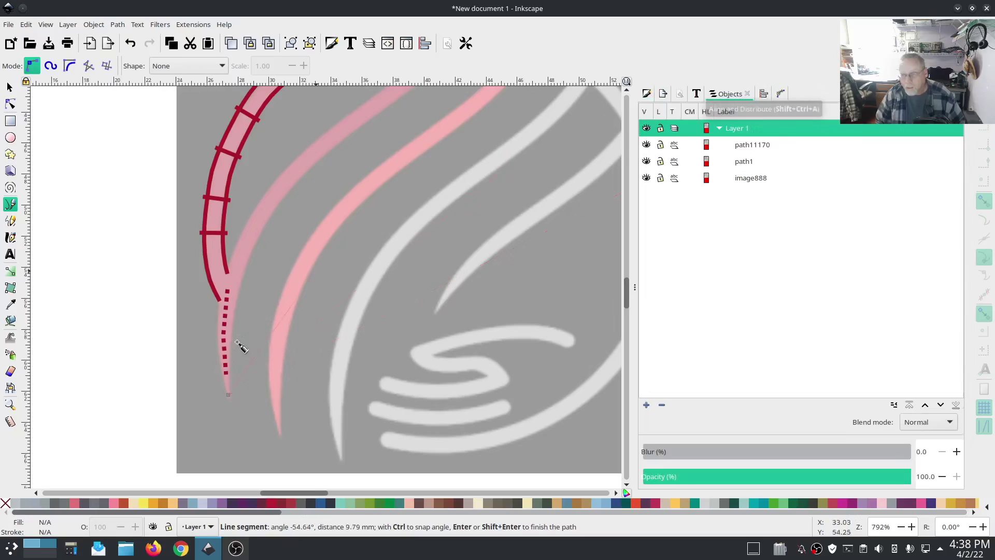
click(236, 266)
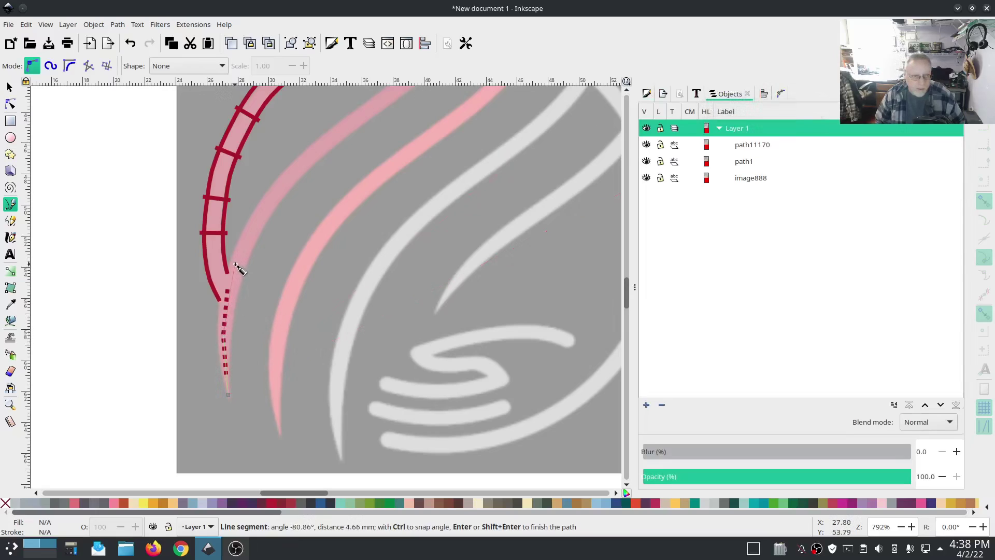
click(259, 223)
click(305, 166)
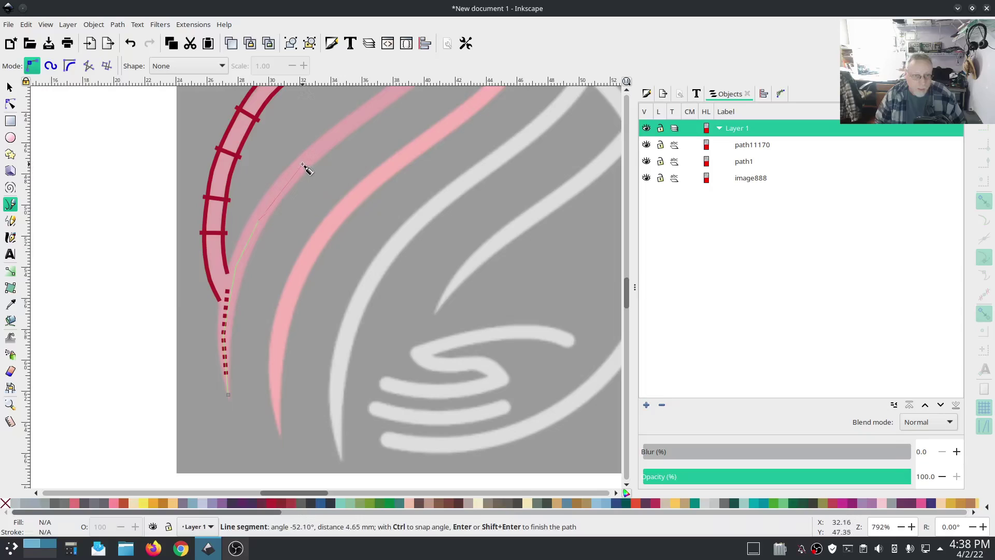
Continue tracing the inner pink stroke up to its upper tip, about X 44.5, Y 33.5 mm, and finish the open path.
click(350, 128)
drag(349, 128, 292, 342)
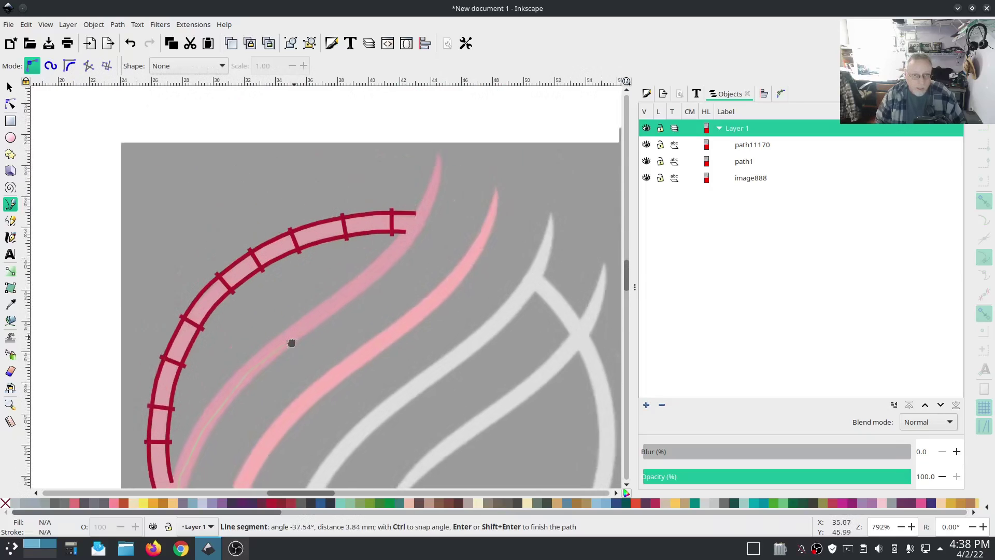
key(BackSpace)
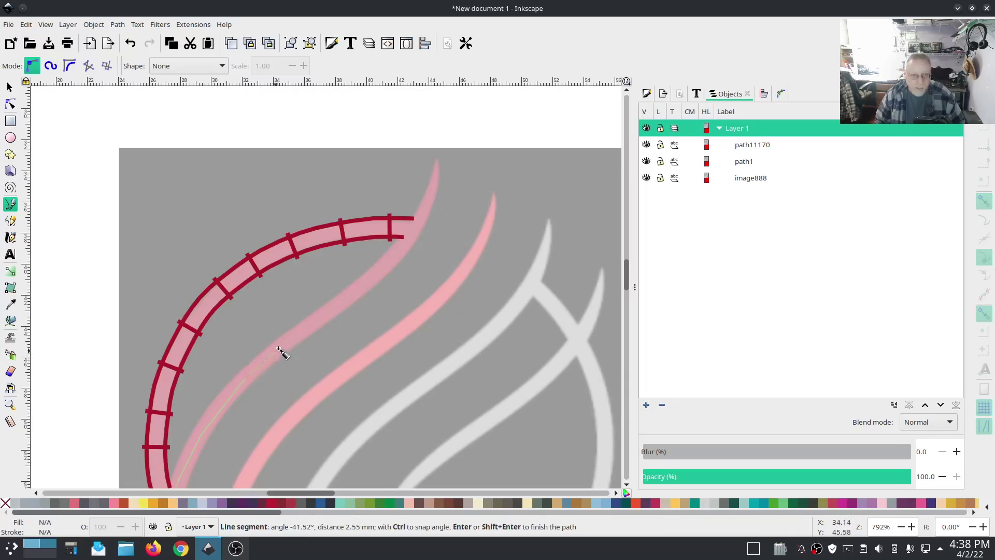
click(314, 320)
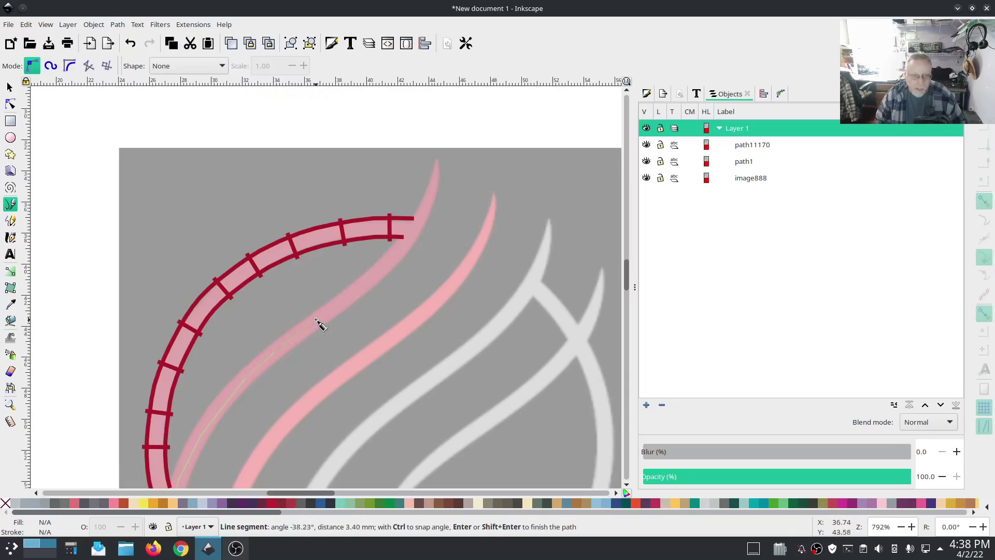
click(395, 255)
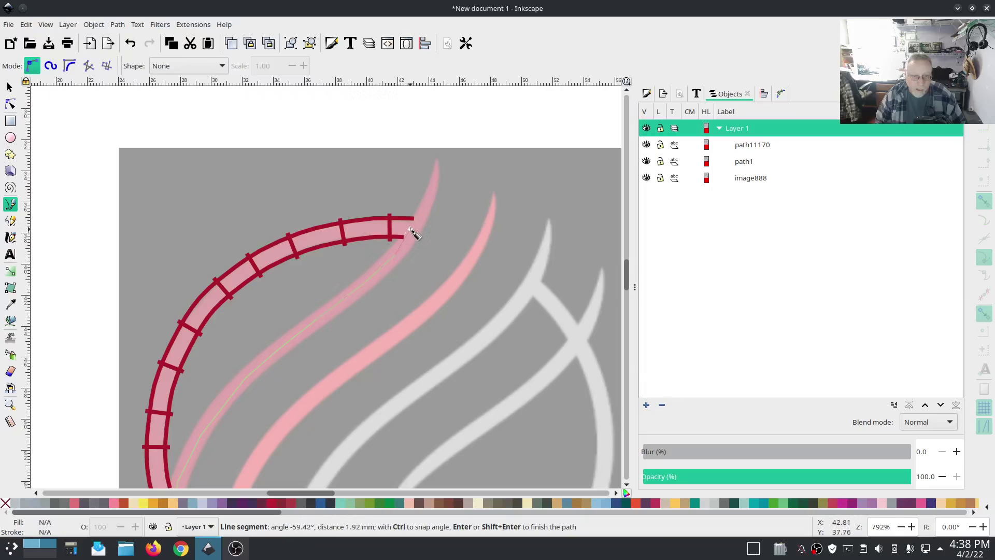
click(426, 206)
click(435, 180)
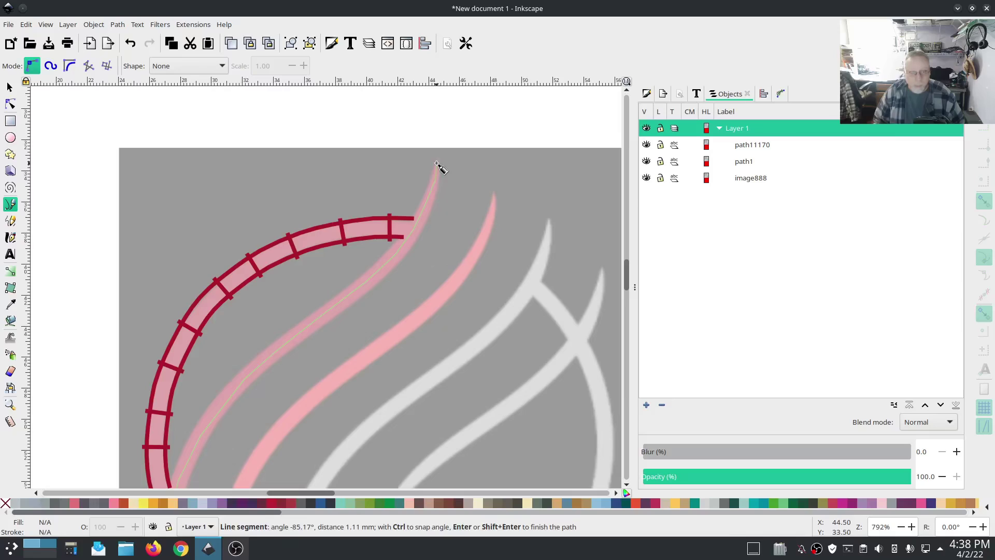
click(438, 166)
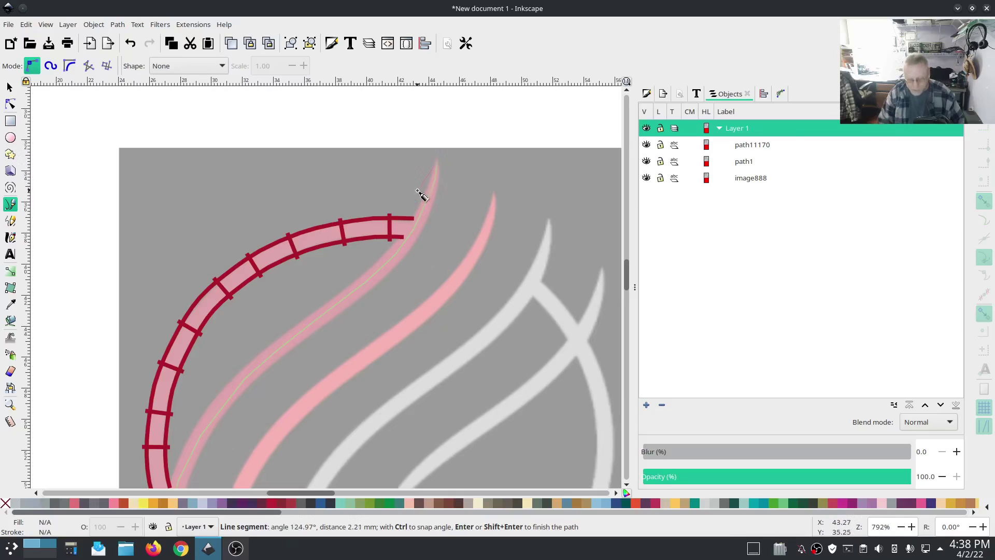
key(Return)
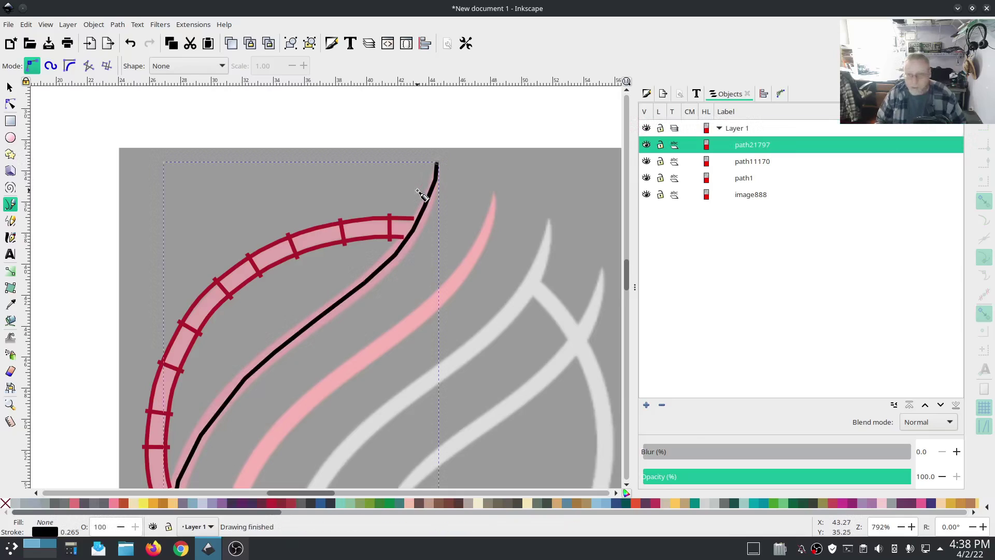
Set the stroke width of the newly traced path to 1.2 mm.
click(10, 103)
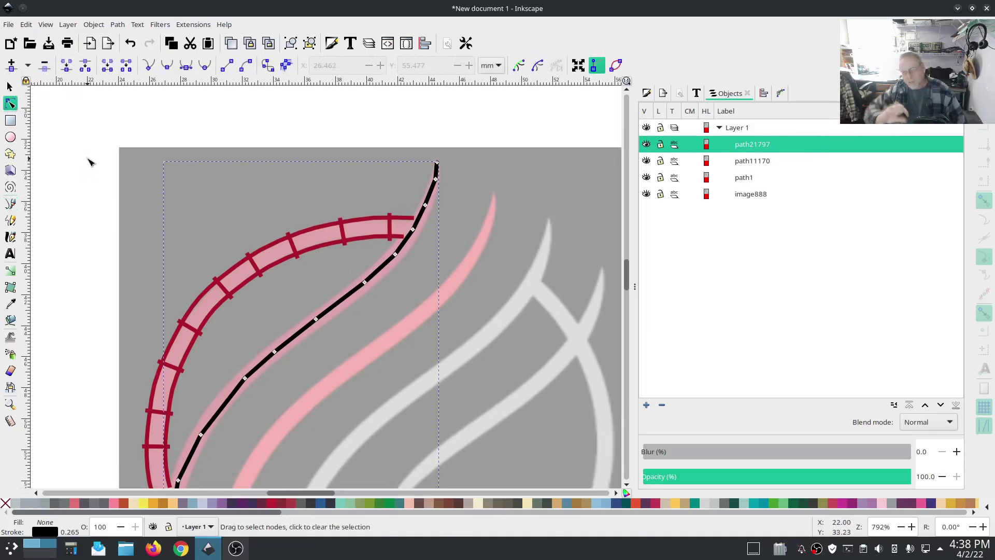
click(9, 87)
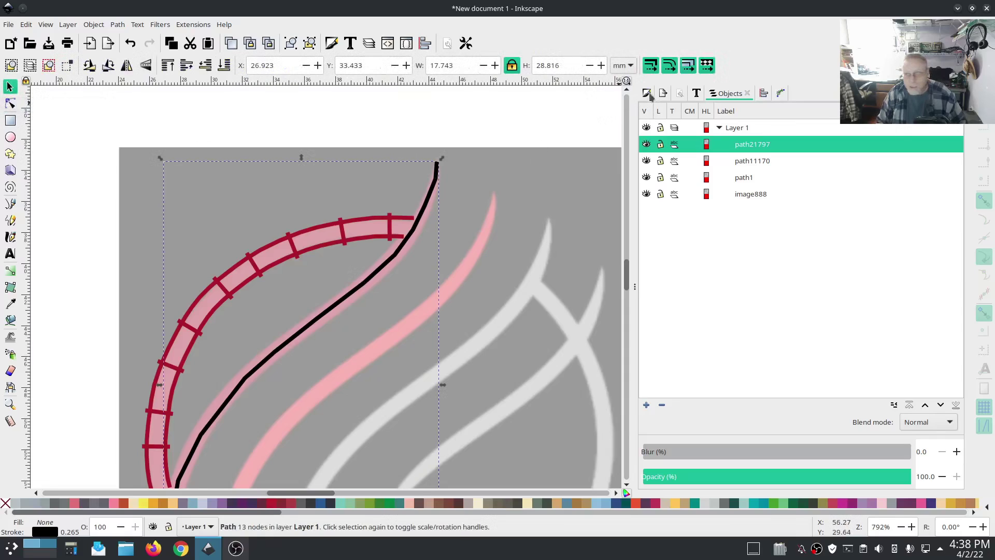
click(647, 94)
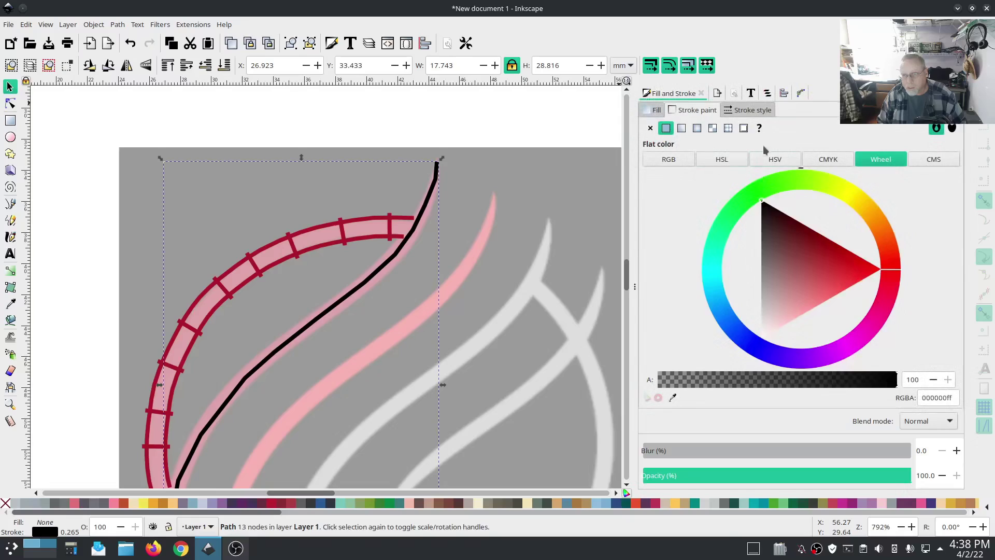
click(754, 111)
drag(704, 130, 673, 137)
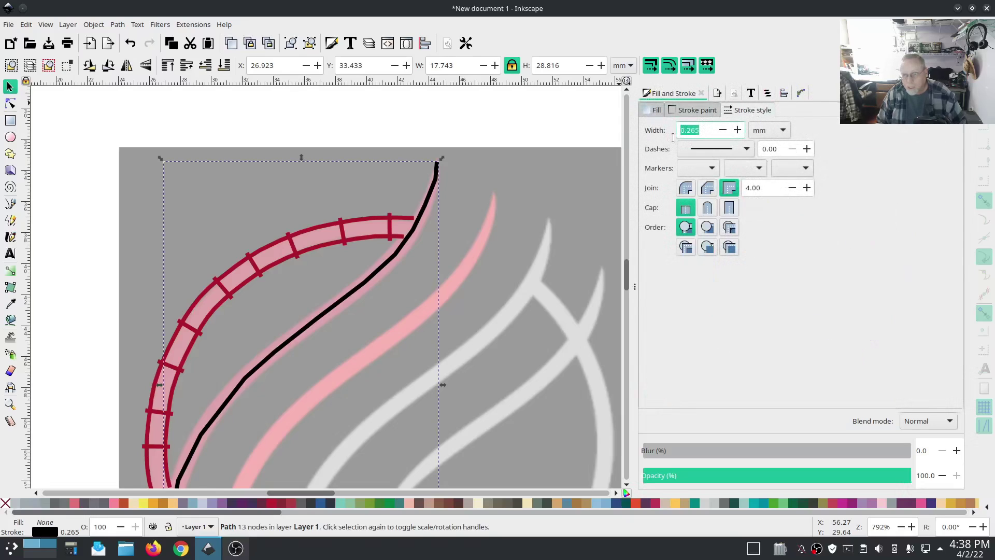
text(1.)
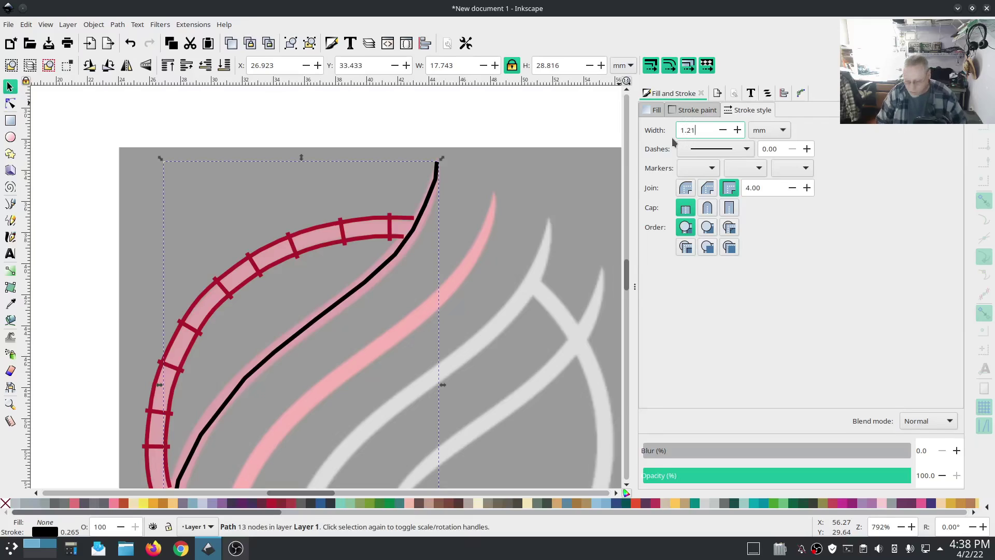
text(2)
key(Return)
scroll(447, 314, down, 2)
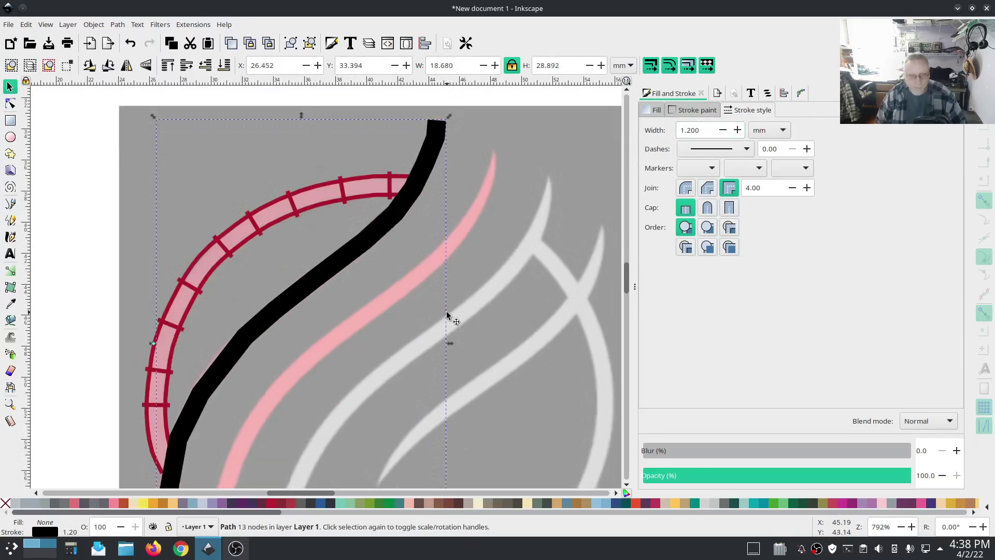
Make all nodes of the traced path symmetric so that its segments curve smoothly.
click(10, 104)
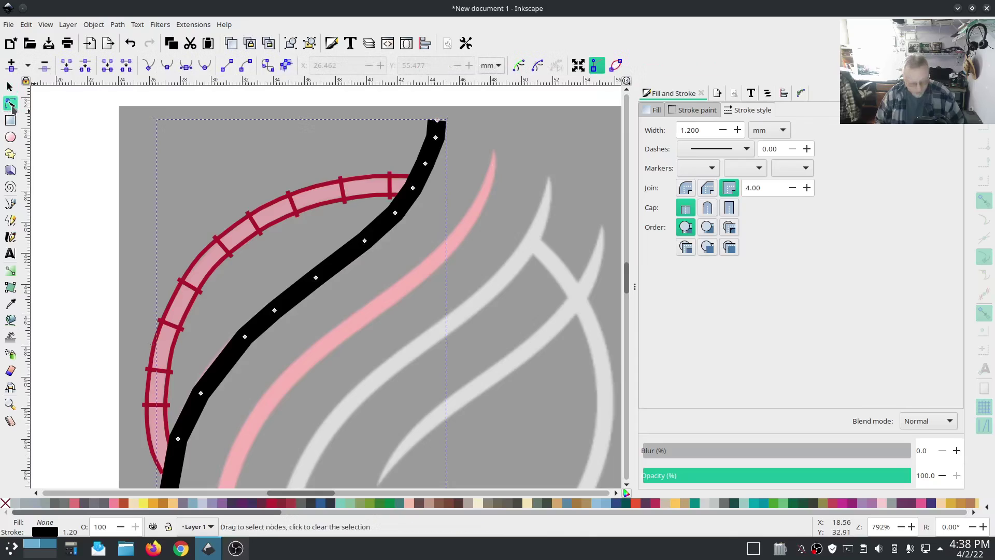
key(ctrl+a)
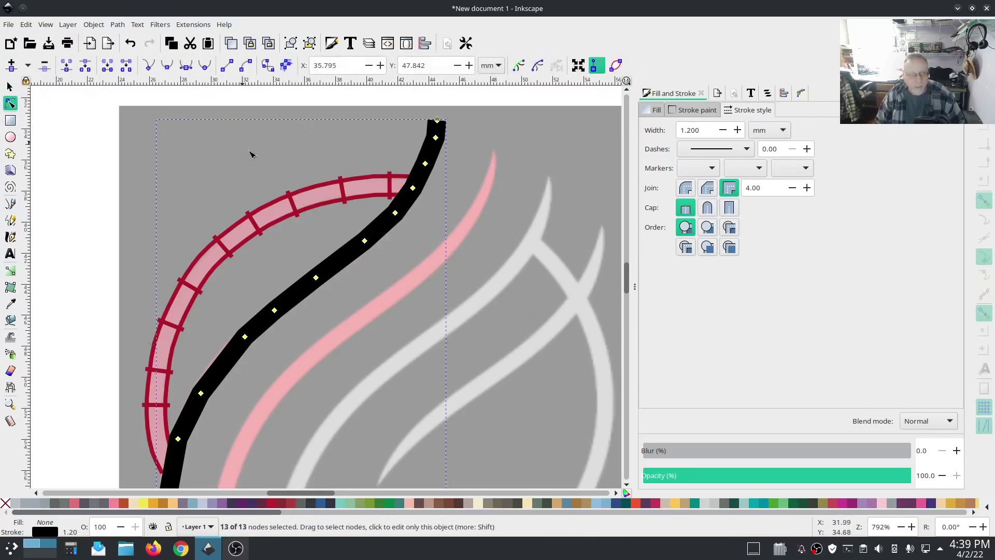
click(185, 65)
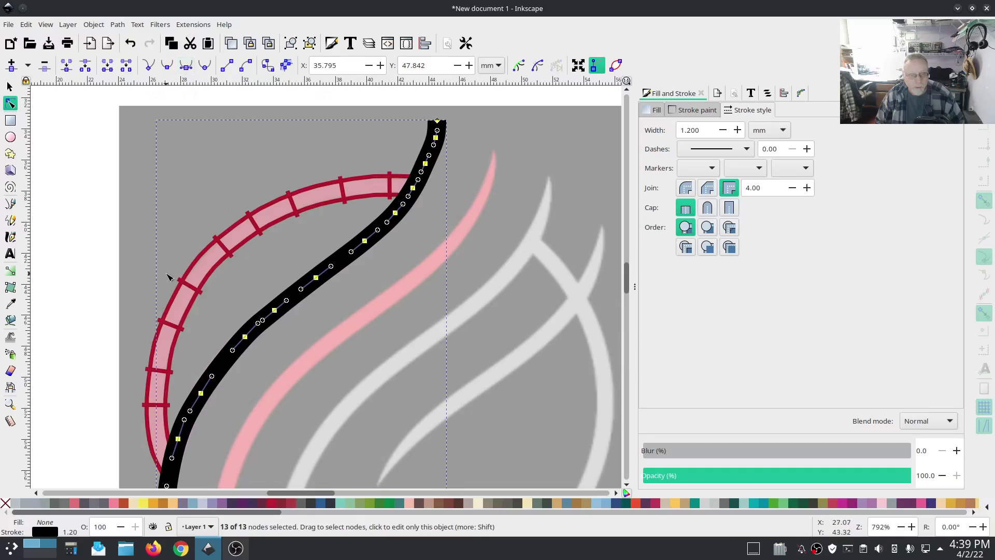
Convert the traced inner line to a satin column with Ink/Stitch's satin tools.
scroll(169, 278, down, 2)
scroll(176, 272, up, 1)
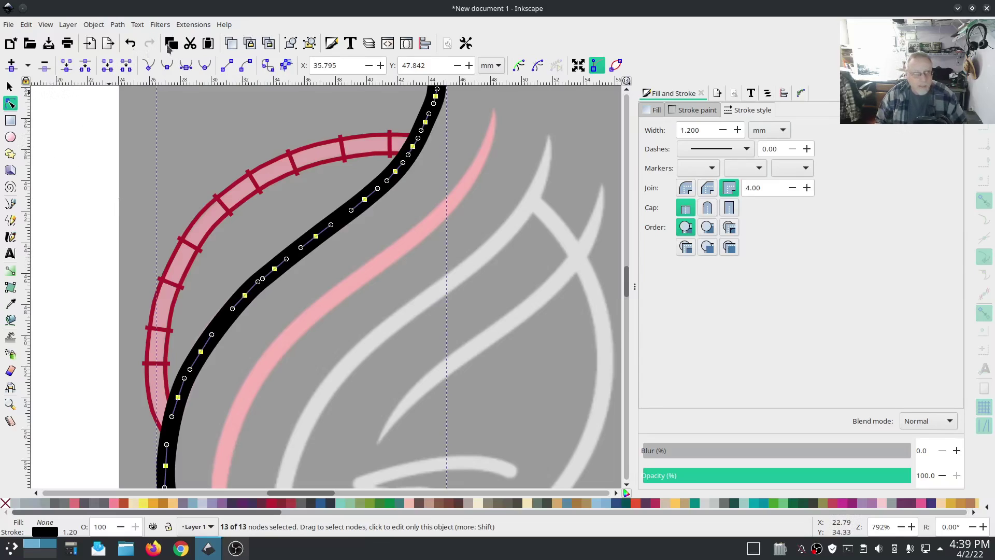
click(193, 24)
mouse_move(248, 168)
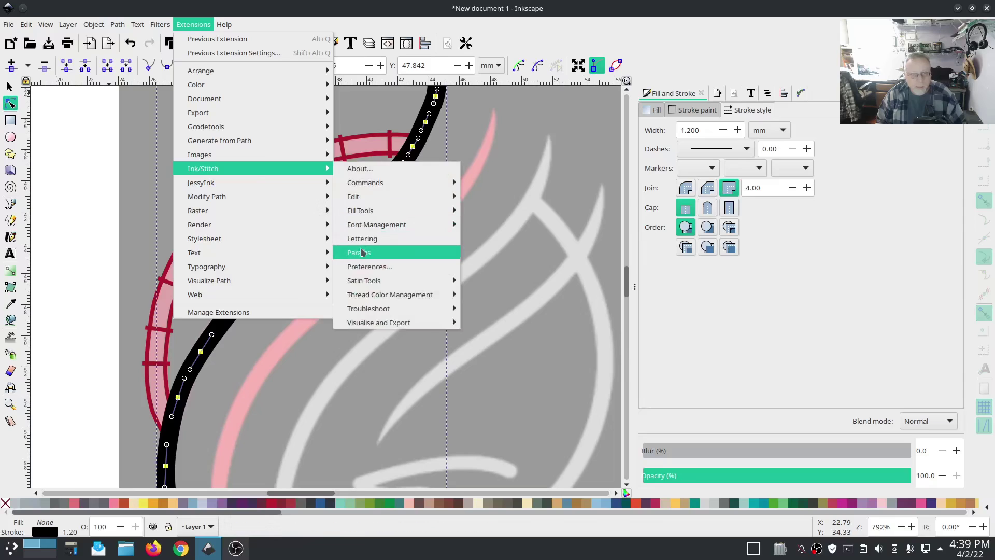
mouse_move(394, 281)
click(507, 291)
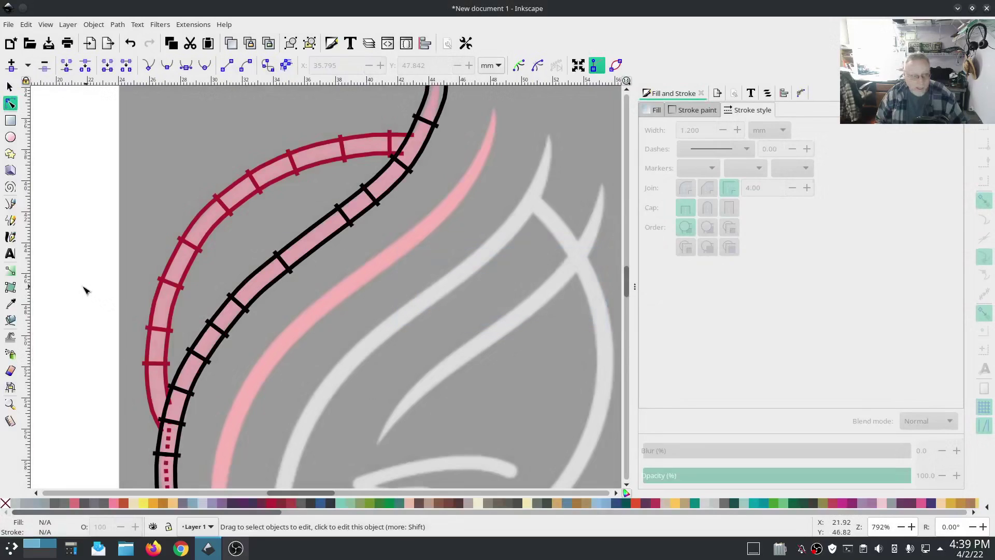
Select the new black satin column and apply the outer satin column's dark red to its stroke with the Dropper.
click(11, 306)
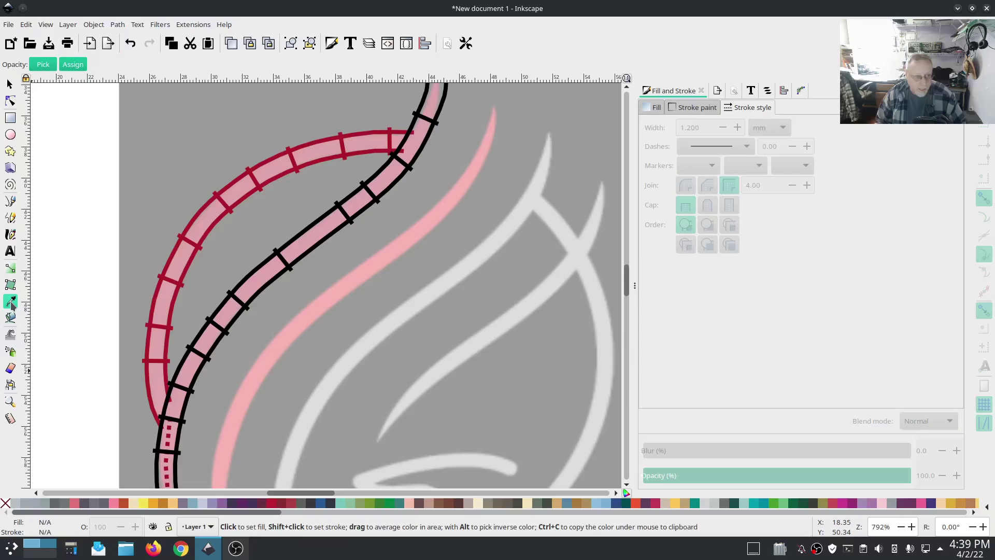
scroll(95, 366, down, 2)
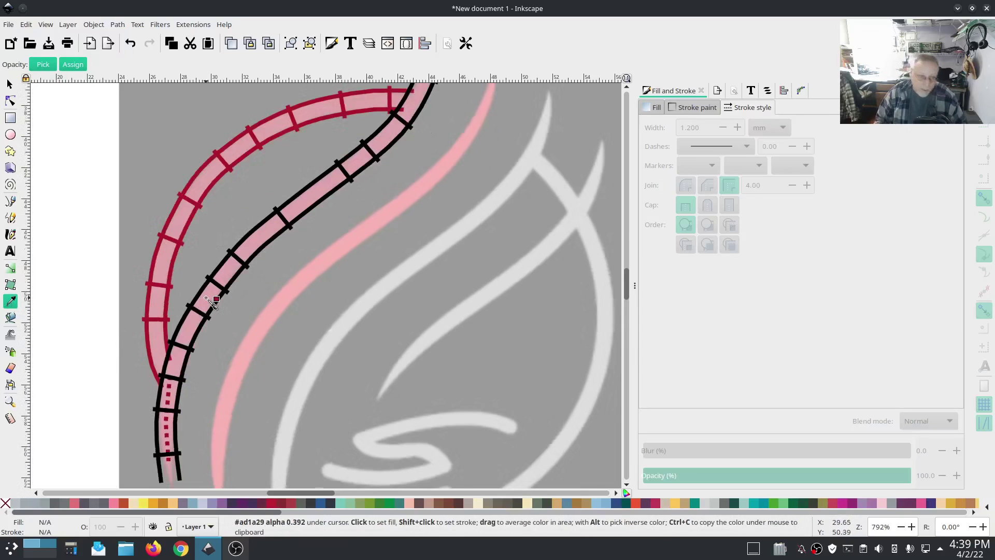
scroll(141, 307, up, 2)
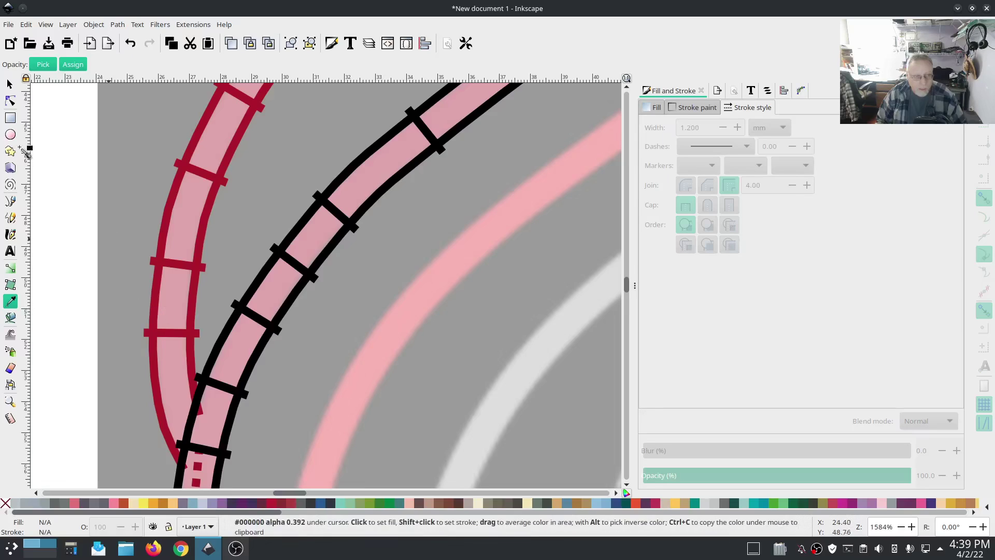
key(s)
click(293, 265)
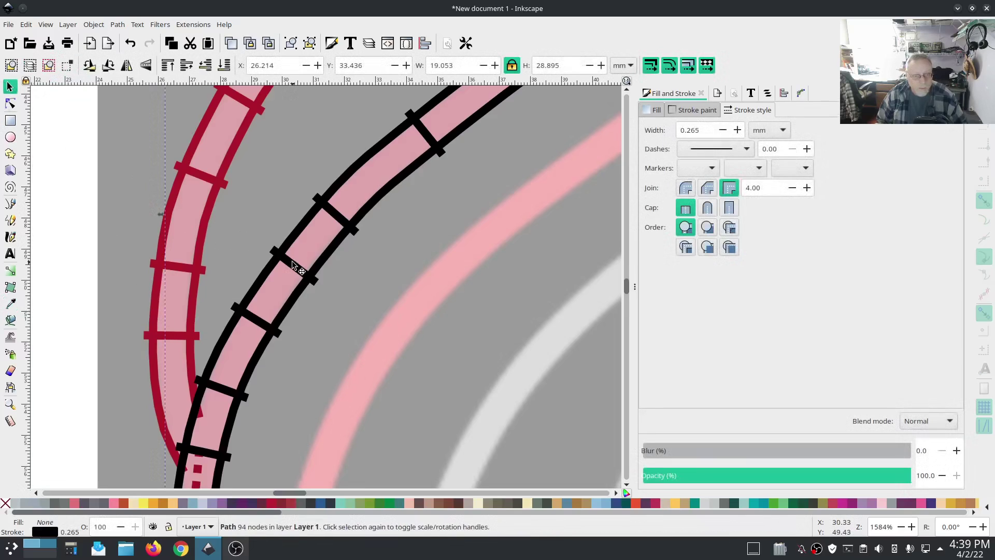
click(10, 303)
shift+click(162, 325)
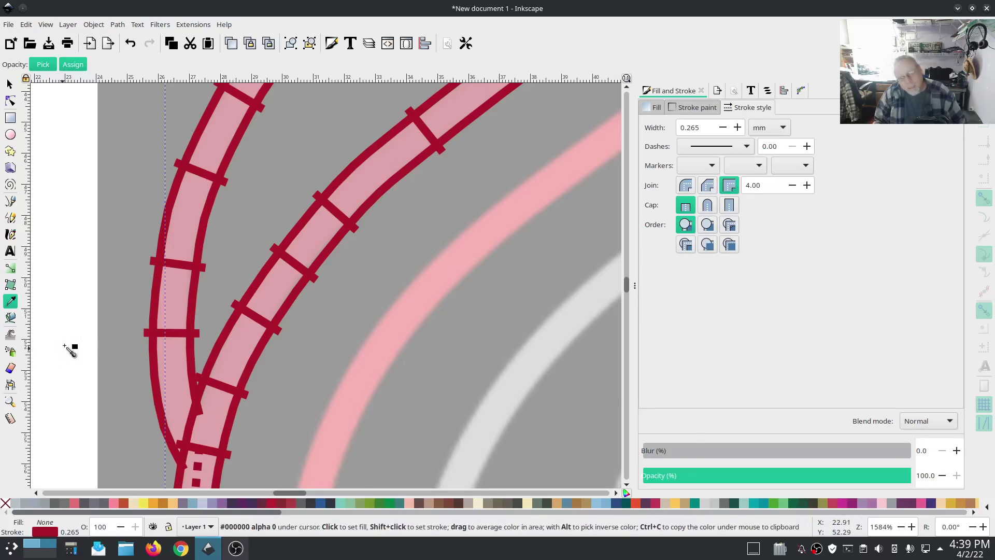
Simplify the inner satin column's path to reduce the number of nodes on its rails.
ctrl+scroll(66, 332, down, 4)
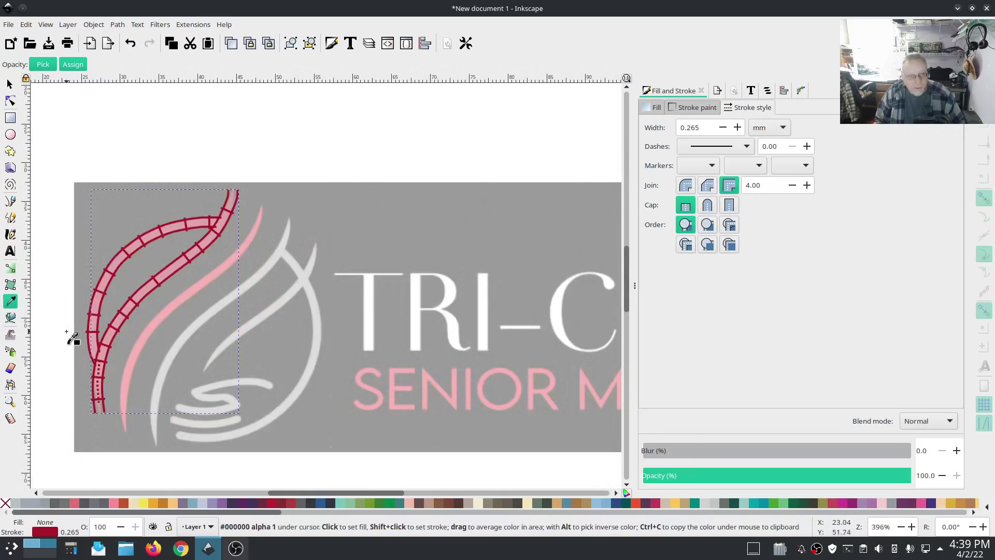
ctrl+scroll(67, 332, up, 2)
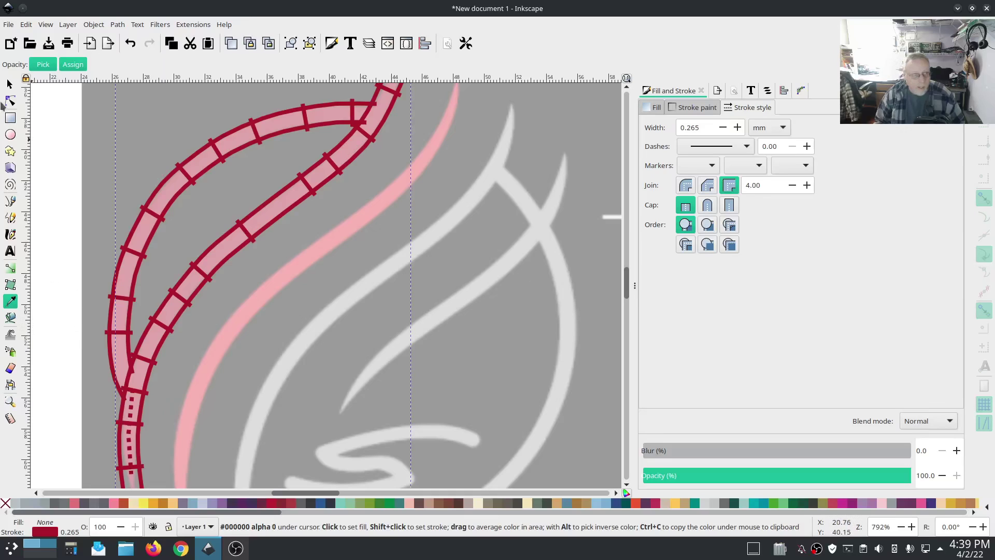
click(11, 102)
drag(446, 149, 429, 300)
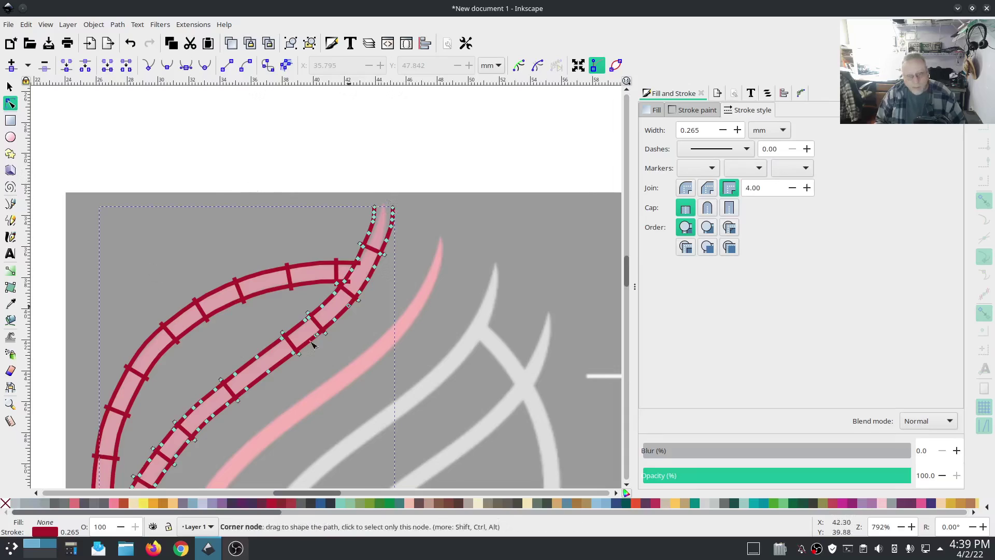
scroll(164, 169, down, 2)
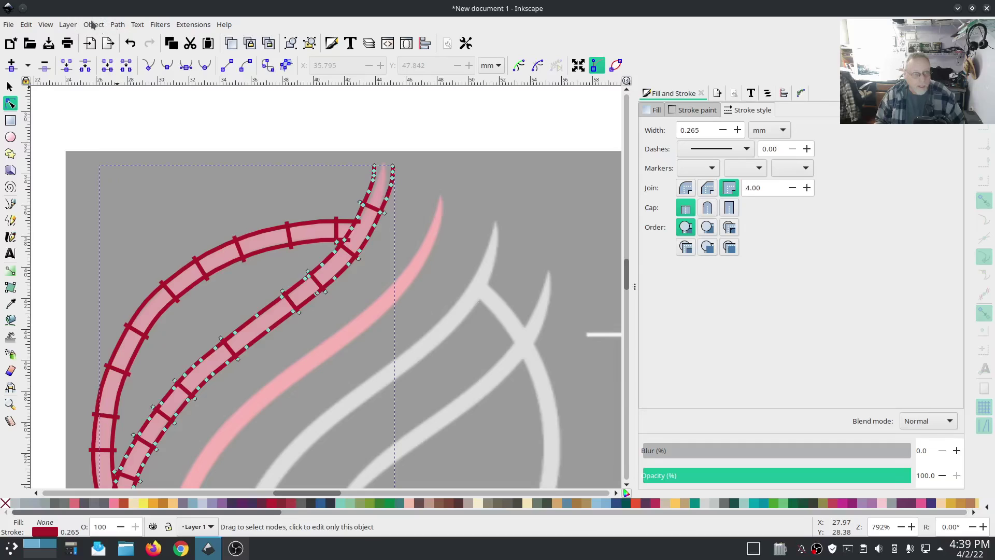
click(118, 25)
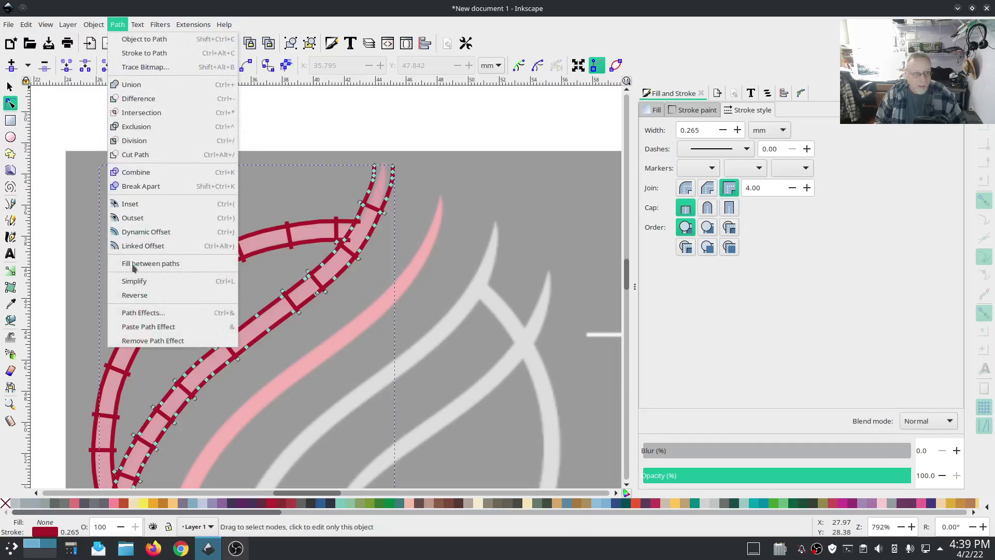
click(135, 281)
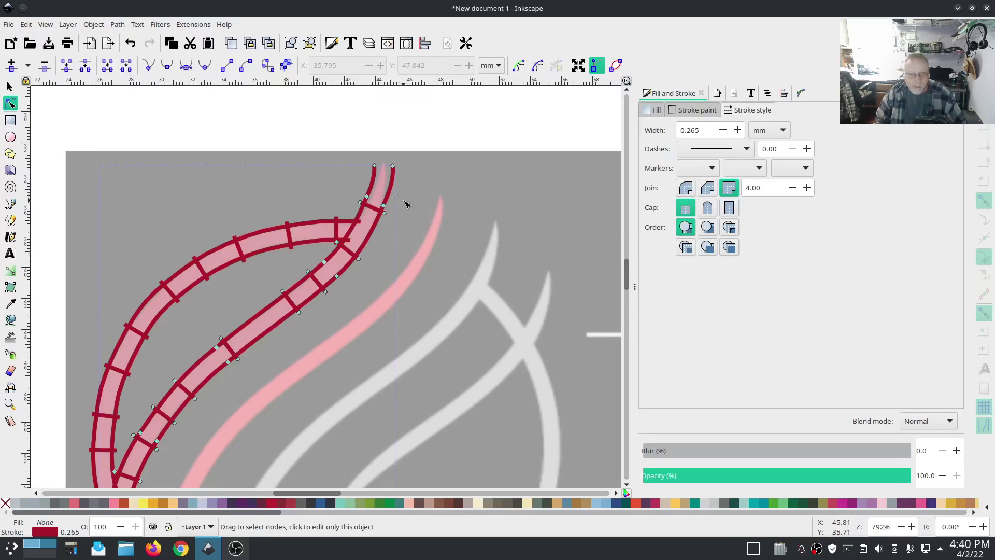
Taper the satin column's upper tip by moving its rail ends to X 44.263, Y 33.293 and X 44.717, Y 33.303 mm, and refine the right rail's curve.
drag(373, 203, 377, 174)
scroll(386, 209, up, 2)
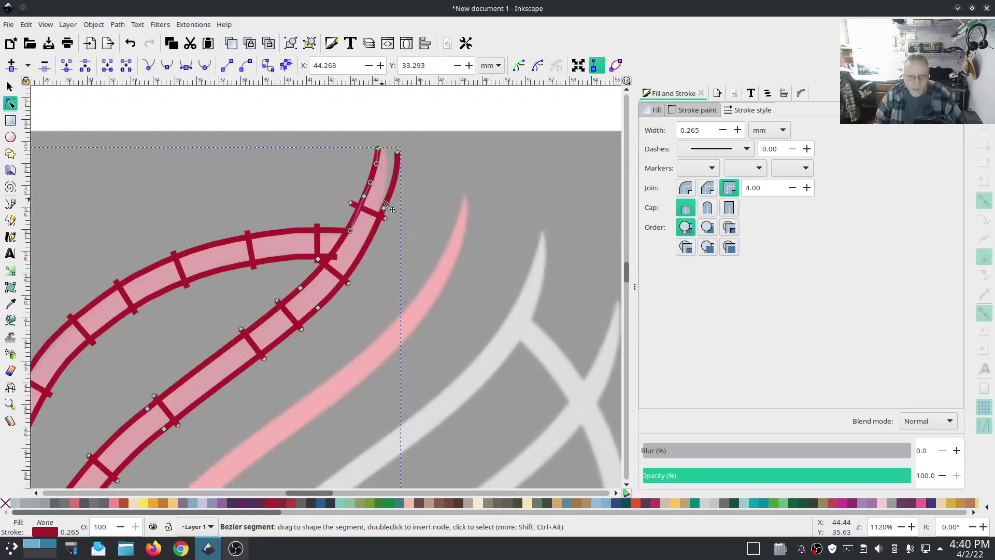
drag(386, 213, 384, 213)
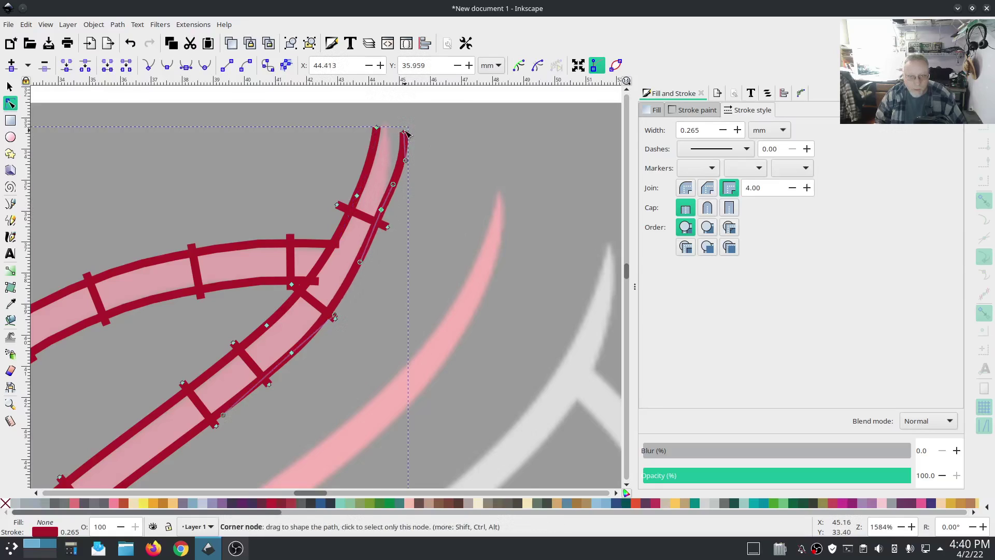
drag(405, 133, 393, 129)
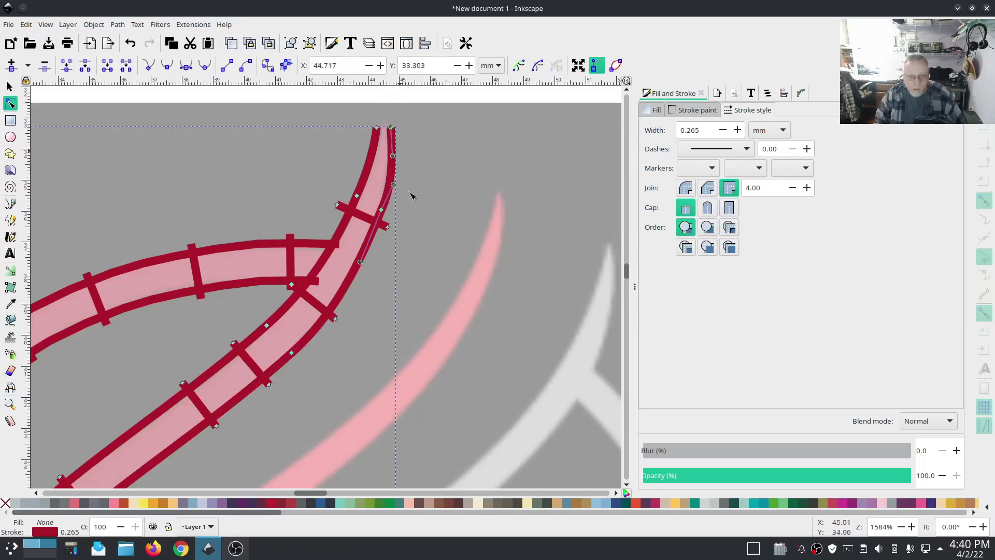
click(381, 210)
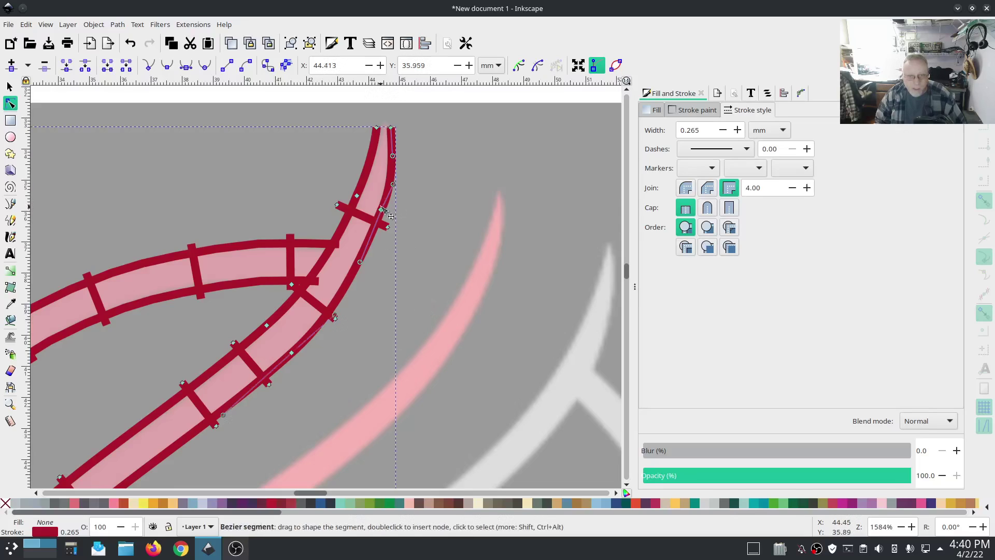
drag(394, 185, 389, 185)
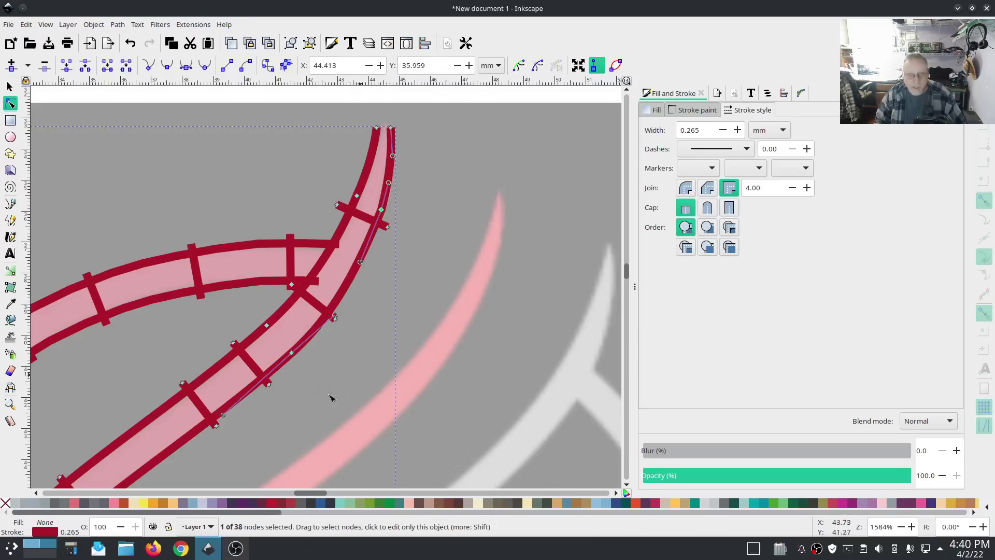
Narrow the inner satin column's upper tip by moving its left rail end to X 44.370, Y 33.293 mm.
scroll(284, 429, down, 2)
scroll(285, 429, down, 1)
scroll(285, 426, up, 2)
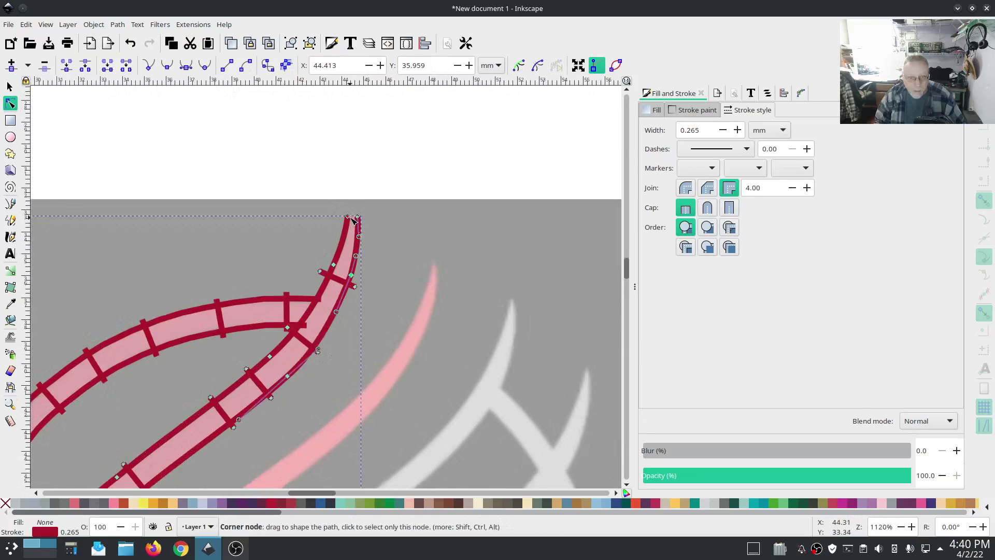
drag(353, 219, 354, 221)
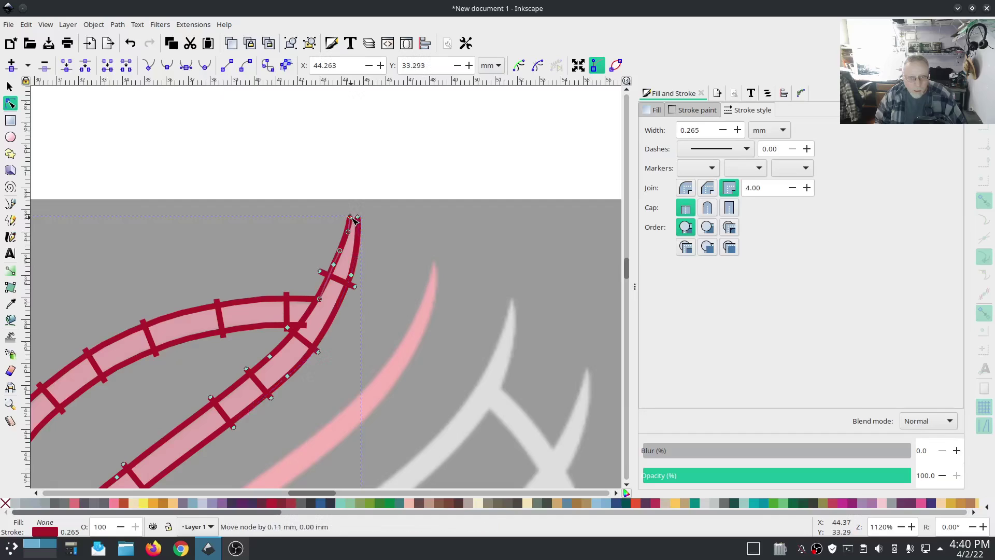
scroll(311, 377, down, 4)
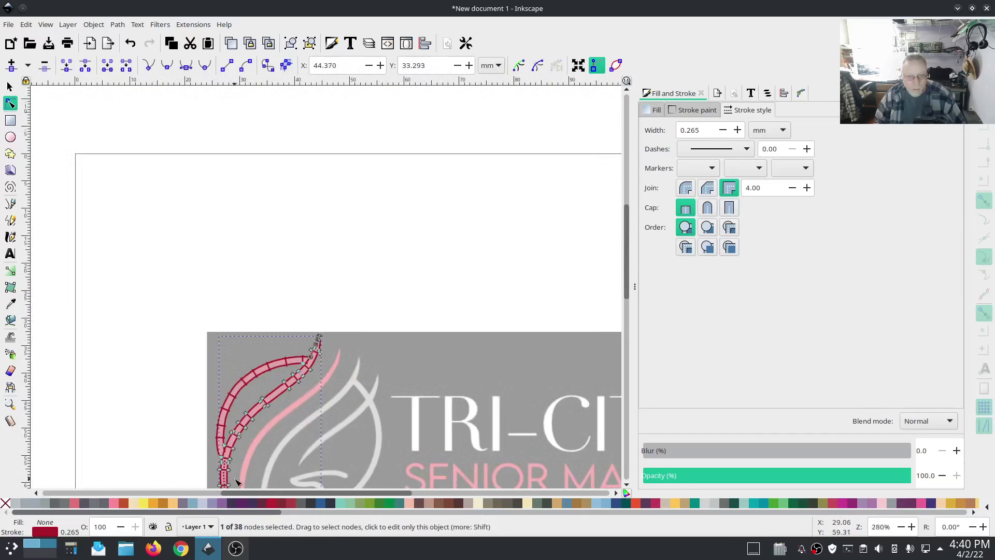
Taper the satin column's lower tip with rail ends at X 27.106, Y 62.299 and X 27.555, Y 62.257 mm, and refine both rails' curves.
scroll(233, 477, up, 1)
mouse_move(123, 469)
mouse_down()
mouse_move(158, 224)
mouse_move(161, 251)
mouse_up()
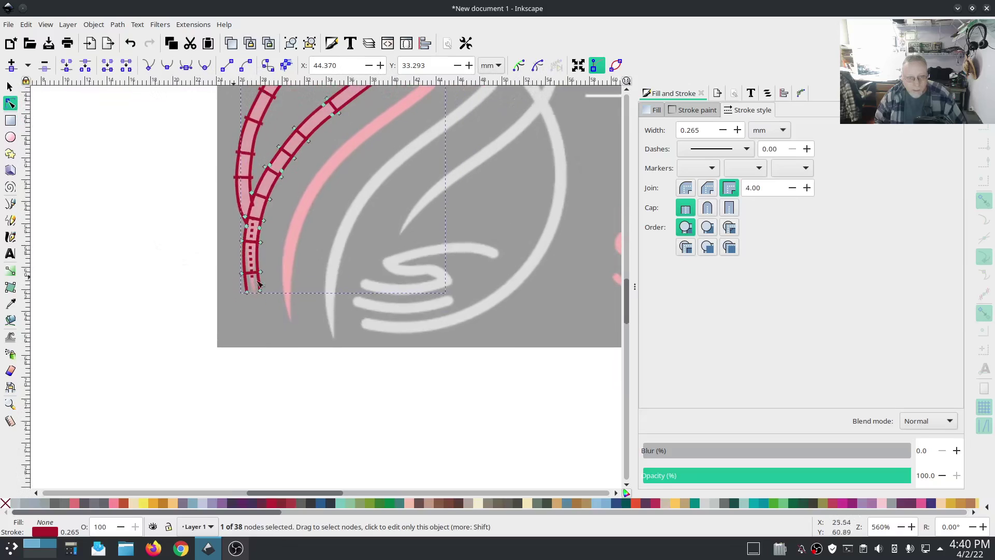
scroll(242, 290, up, 1)
scroll(244, 293, up, 1)
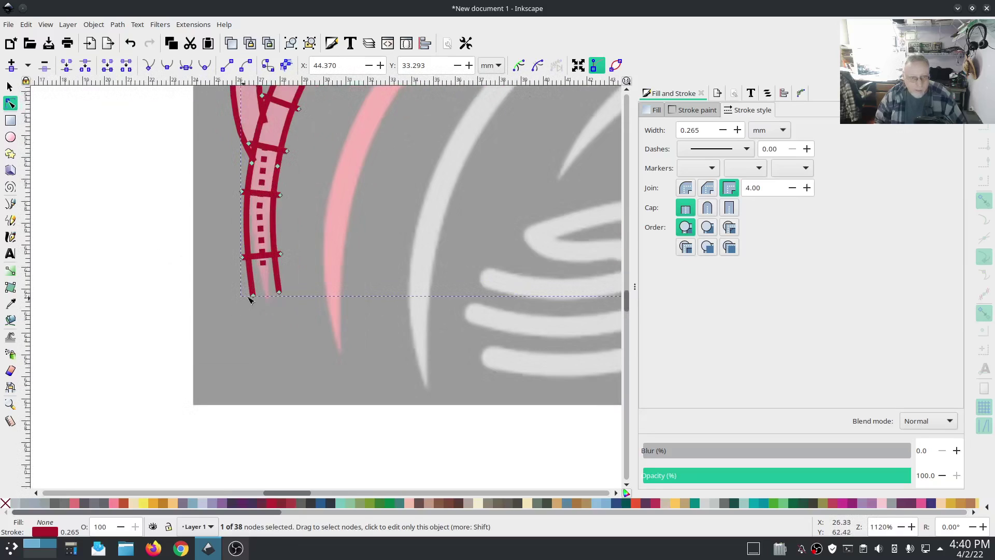
drag(253, 296, 260, 295)
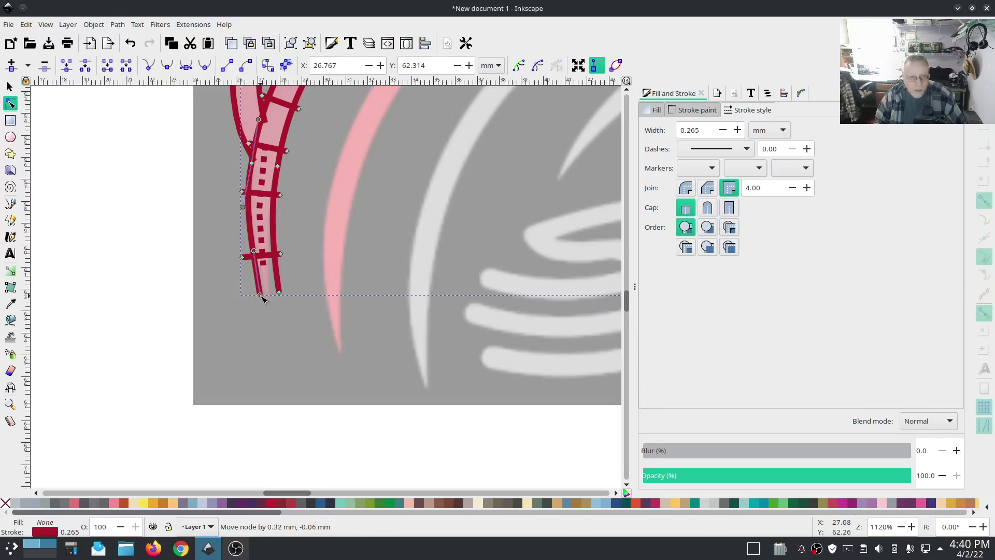
drag(246, 208, 249, 204)
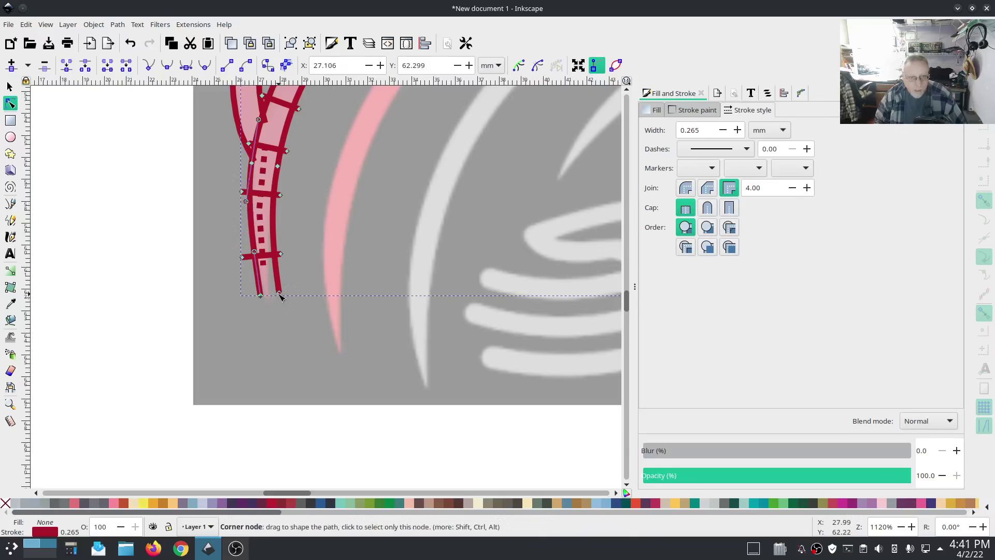
drag(279, 293, 272, 295)
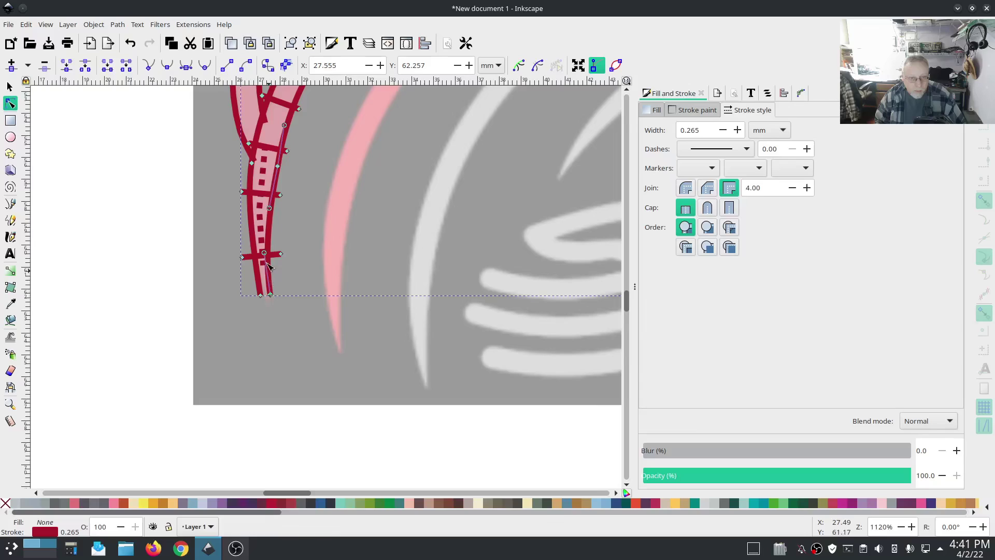
drag(266, 253, 269, 250)
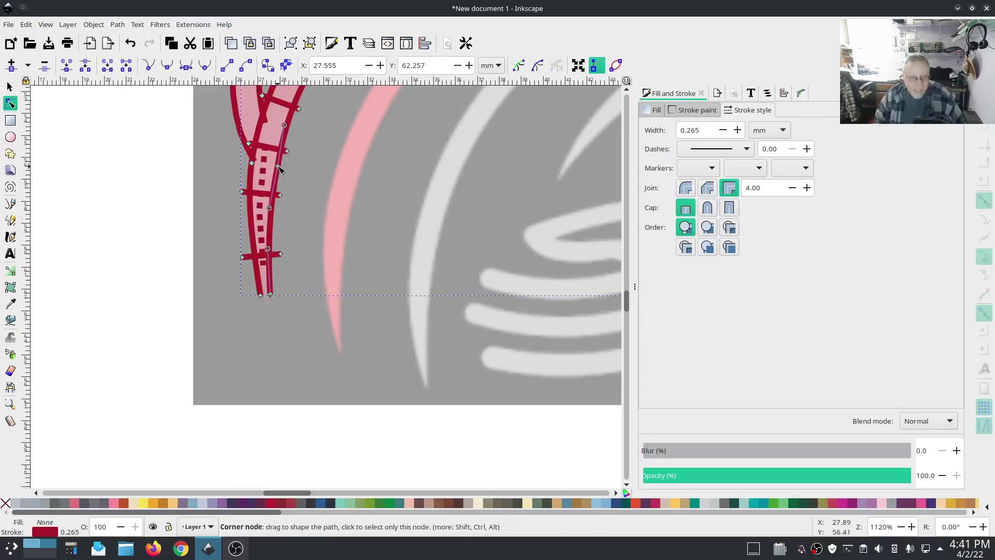
drag(277, 168, 276, 167)
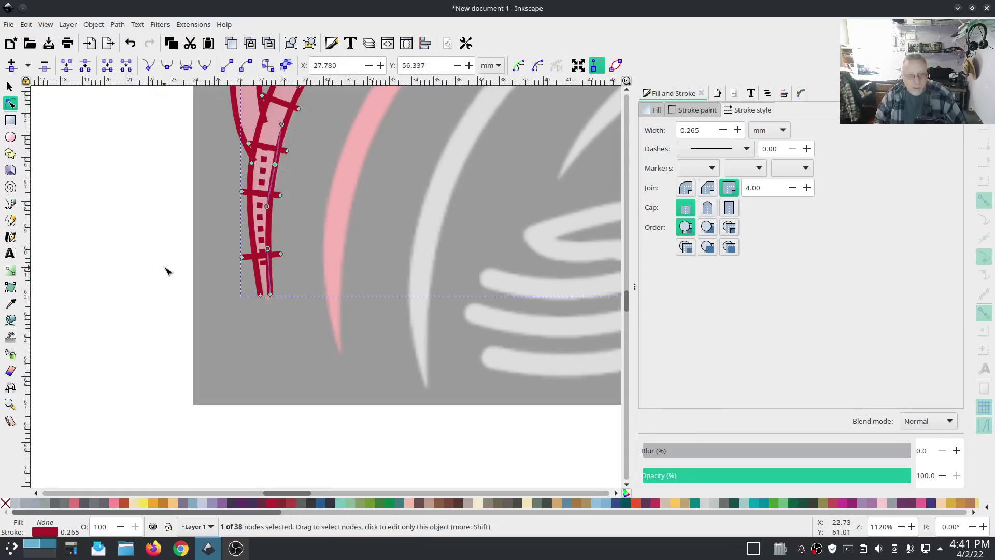
Duplicate the inner satin column and place the copy over the adjacent pink stroke, at about X 29.8, Y 35.7 mm.
click(22, 25)
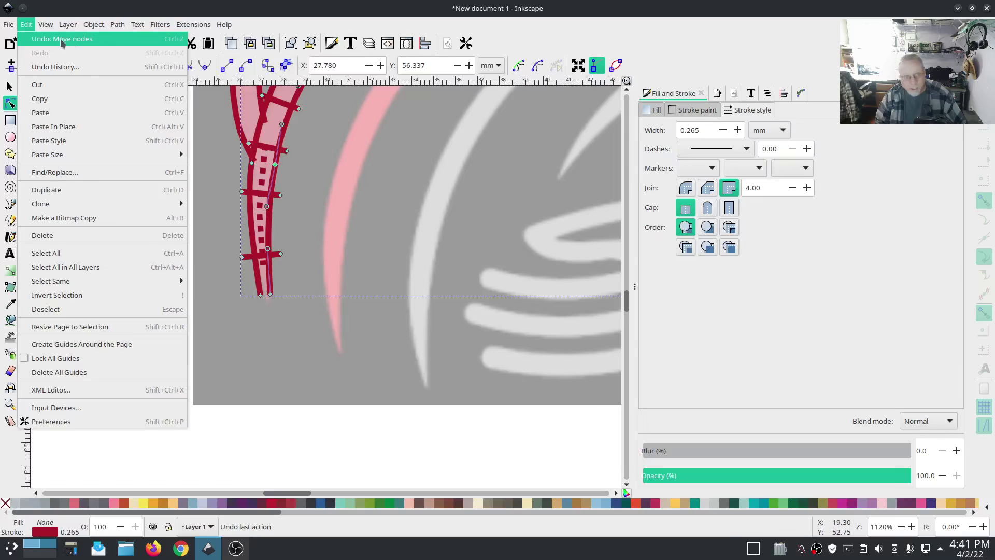
click(301, 408)
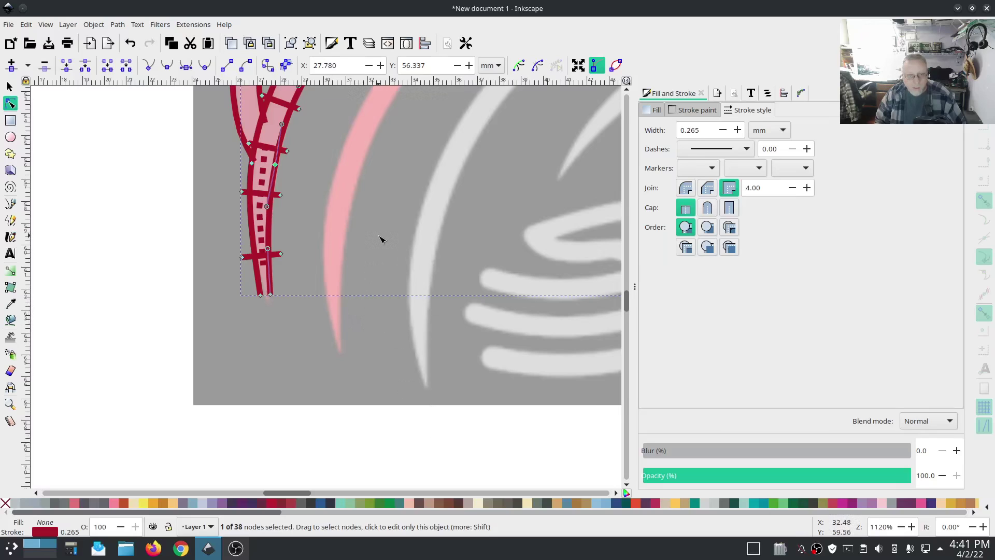
scroll(381, 238, down, 2)
scroll(342, 305, down, 1)
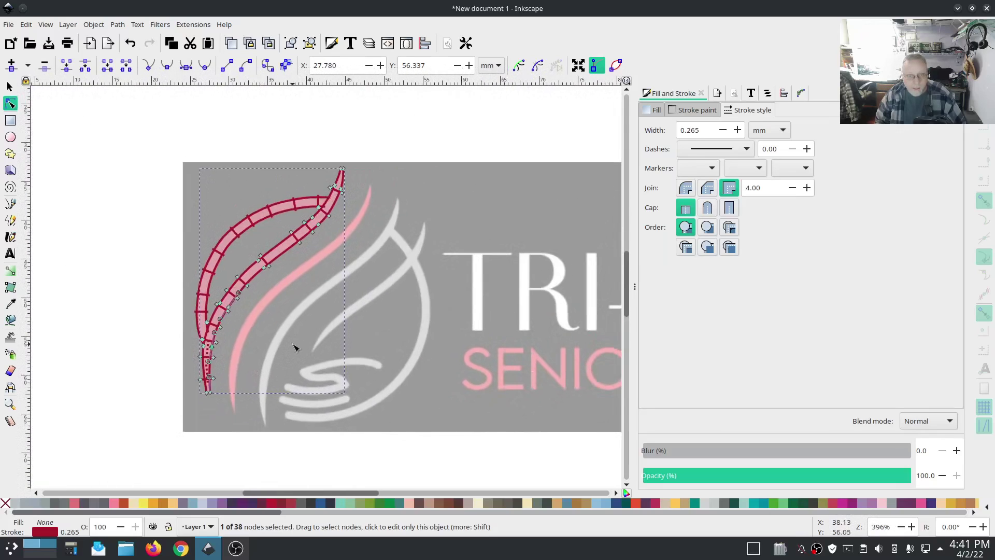
click(10, 87)
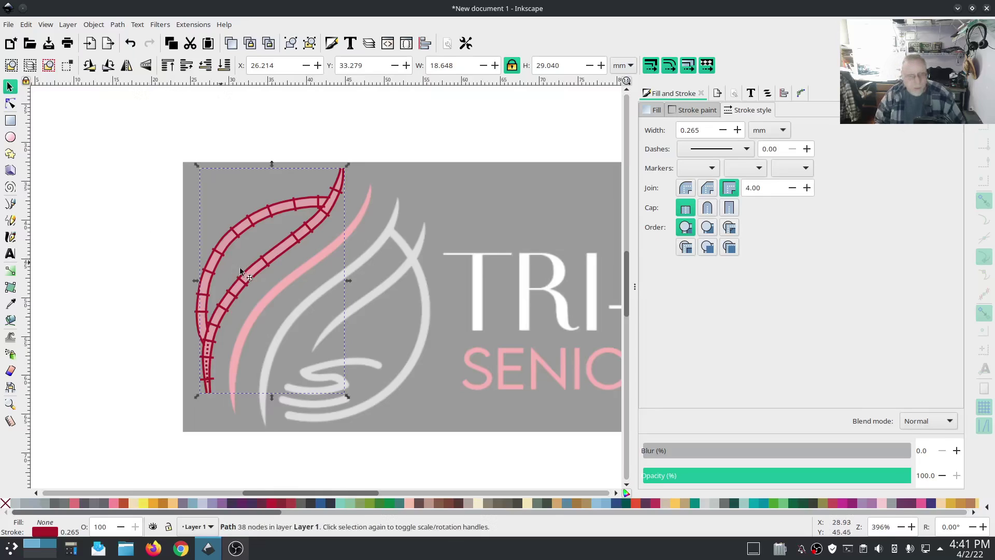
drag(270, 267, 295, 284)
ctrl+scroll(280, 323, up, 2)
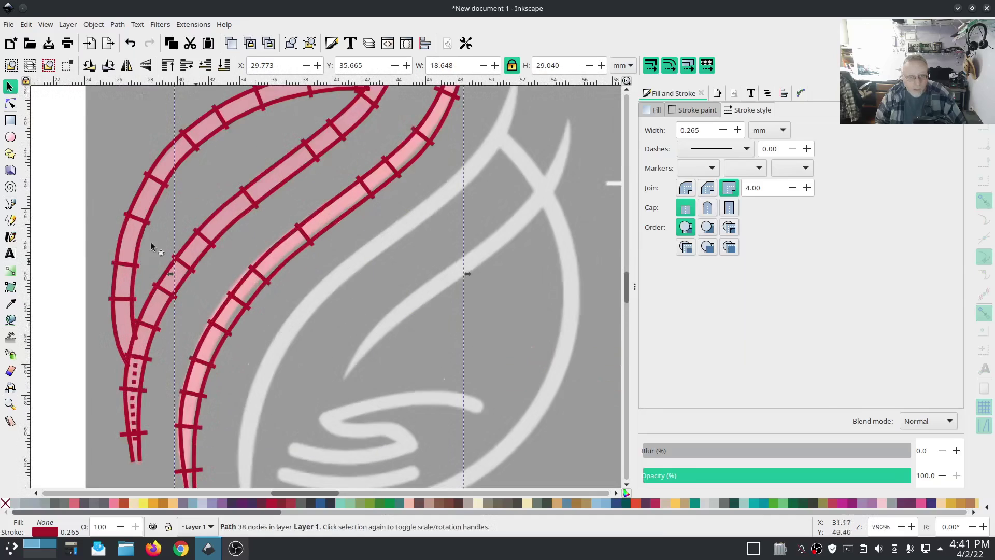
click(11, 104)
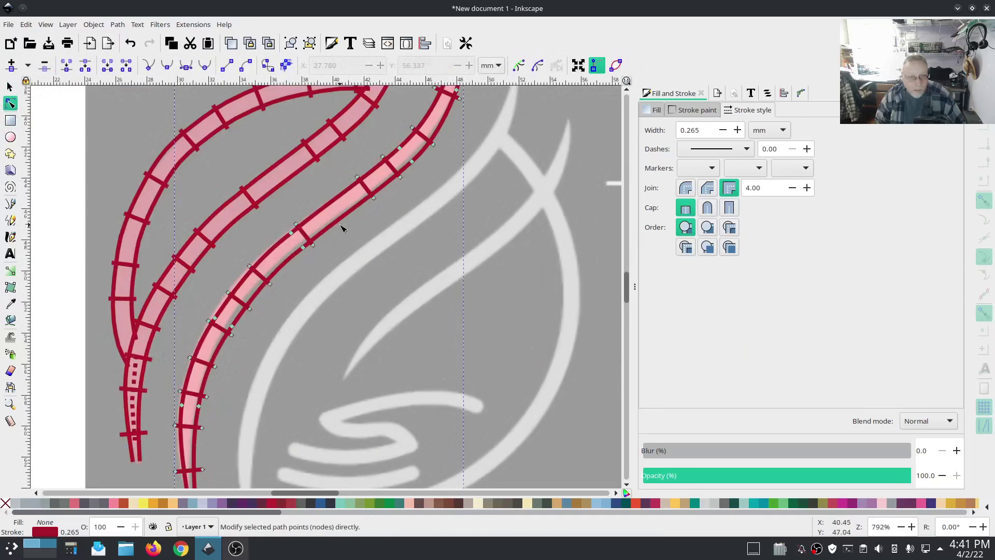
scroll(428, 122, up, 4)
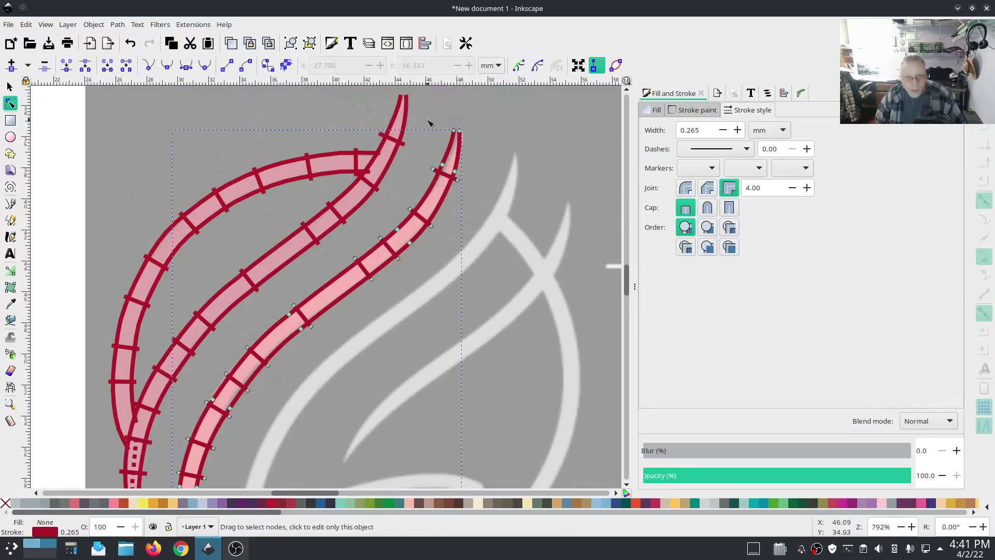
scroll(428, 122, down, 4)
Duplicate the satin column on the pink stroke and move the copy onto the adjacent light grey stroke.
click(10, 87)
key(ctrl+d)
drag(359, 208, 418, 236)
scroll(418, 273, up, 2)
scroll(418, 273, down, 2)
Select the embedded logo image image888 in the object list and set its opacity to 37%.
click(199, 343)
click(768, 93)
click(750, 227)
mouse_move(746, 476)
mouse_down()
mouse_move(911, 476)
mouse_move(742, 476)
mouse_up()
click(304, 241)
click(360, 267)
click(750, 227)
click(9, 87)
scroll(498, 293, right, 4)
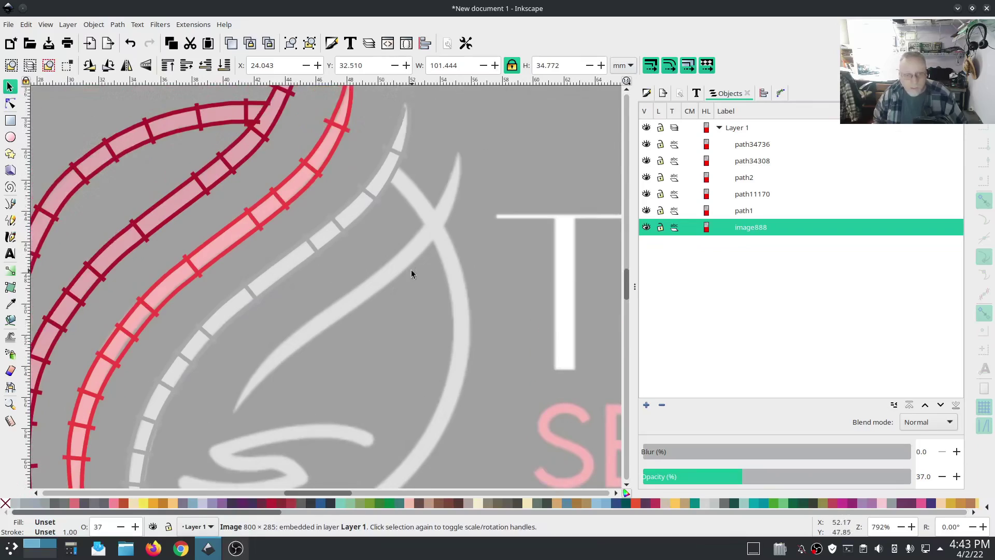
Trace the second light grey curved stroke from its upper tip to its lower tip with the Pen tool and set its stroke width to 1.2 mm.
click(10, 203)
click(457, 154)
double_click(236, 409)
click(647, 93)
double_click(690, 130)
text(1)
click(10, 104)
click(338, 316)
Convert the traced curve to a satin column with Ink/Stitch and give it a grey stroke.
click(194, 25)
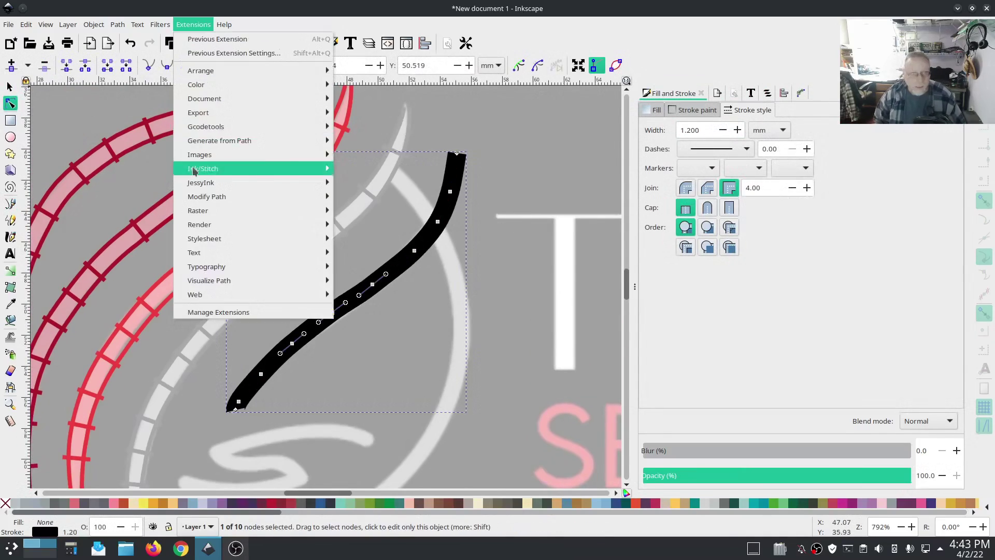
click(197, 170)
click(10, 87)
shift+click(32, 503)
Taper the new grey satin column's tips and adjust its rail nodes to follow the logo stroke.
click(10, 104)
drag(466, 154, 463, 153)
scroll(283, 355, down, 3)
scroll(281, 352, up, 2)
drag(294, 350, 306, 349)
drag(340, 339, 357, 314)
scroll(468, 296, down, 3)
scroll(541, 161, up, 3)
Trace the emblem's long outer grey curve from the first grey column down to its end beneath the hand with the Pen tool.
click(11, 203)
scroll(372, 325, right, 4)
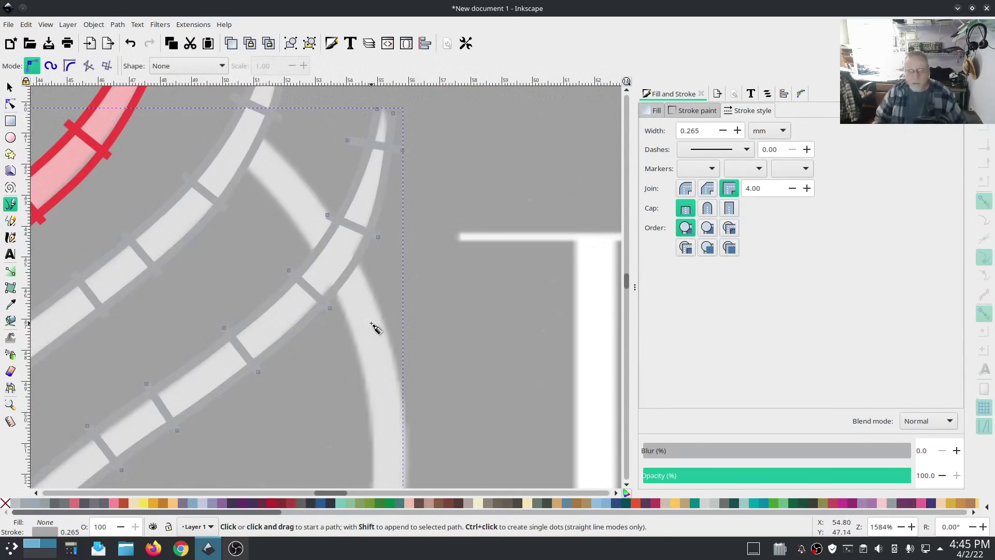
click(767, 94)
click(736, 129)
click(256, 155)
scroll(331, 404, down, 5)
scroll(332, 404, down, 5)
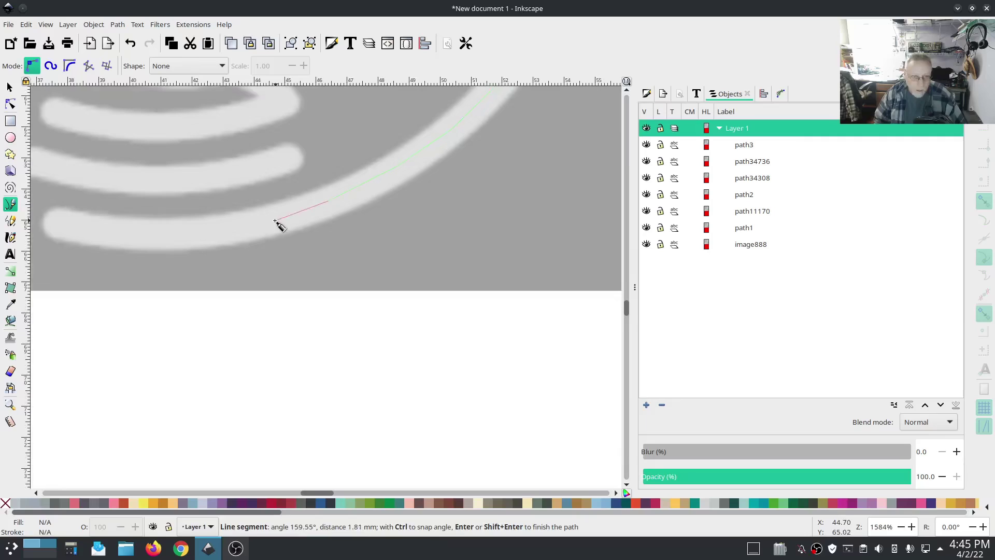
double_click(43, 220)
Convert the traced curve, set to 1.2 mm stroke width, to a satin column and apply the neighbouring column's grey stroke with the Dropper.
click(648, 93)
text(1.2)
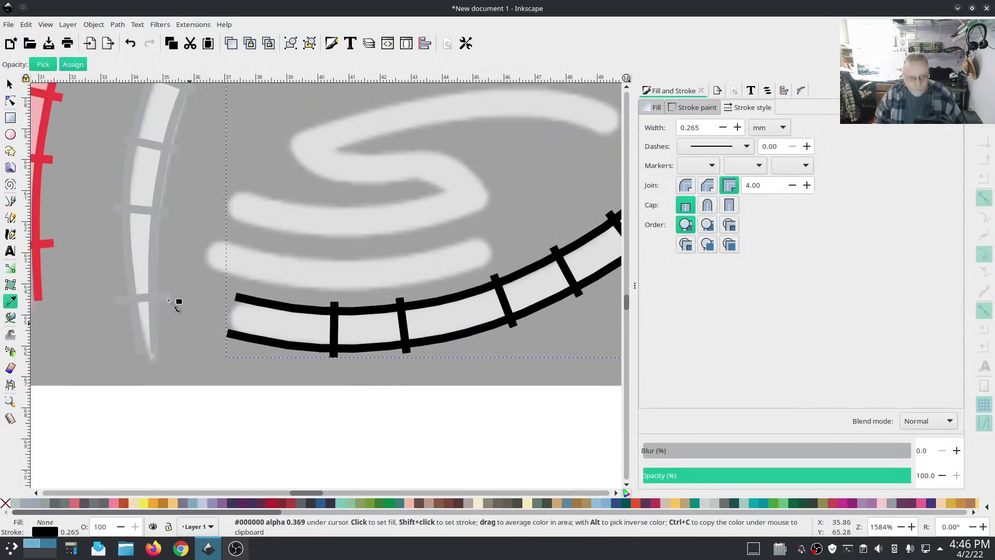
key(d)
drag(496, 334, 418, 438)
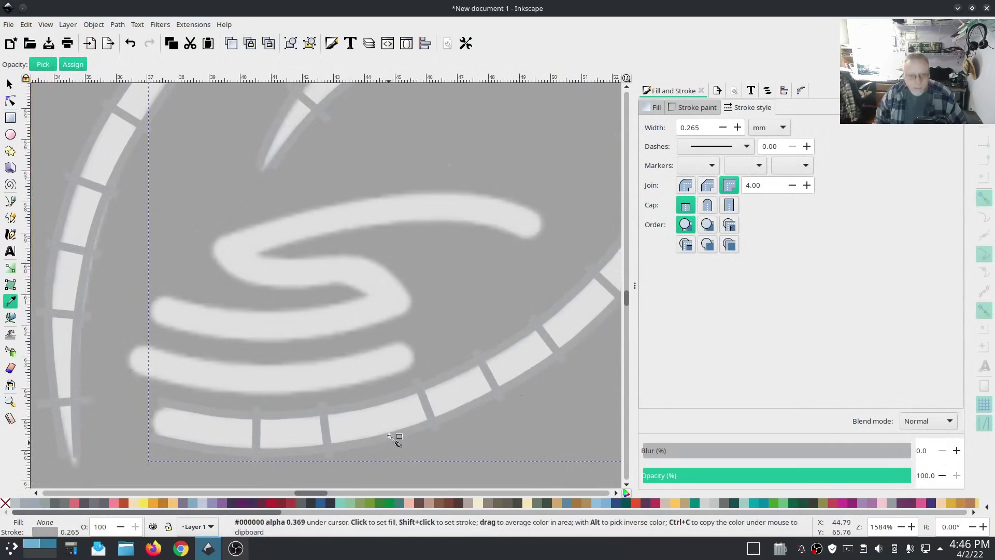
Measure the gaps between the hand's grey strokes and the satin column beneath them.
click(11, 420)
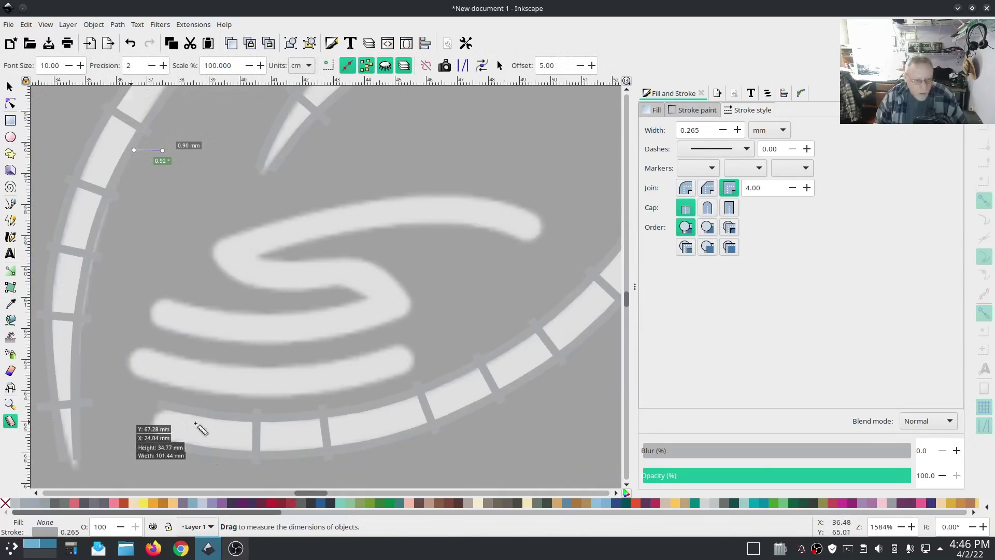
drag(300, 413, 299, 397)
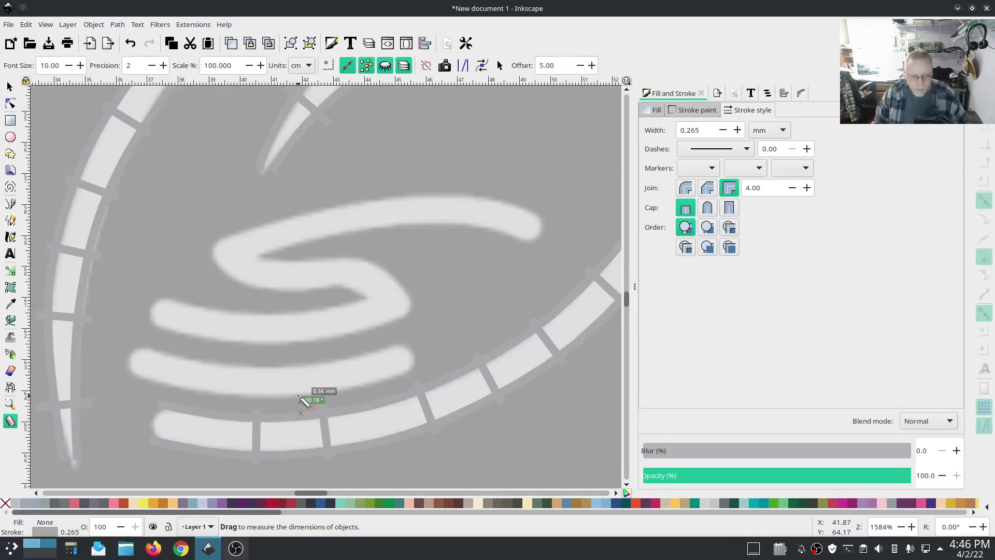
drag(298, 397, 299, 396)
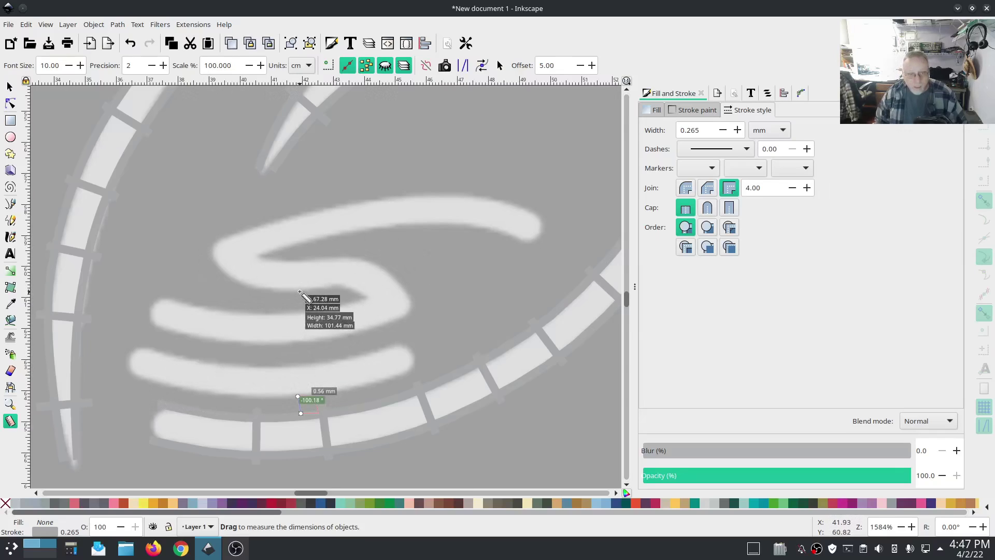
drag(300, 292, 301, 309)
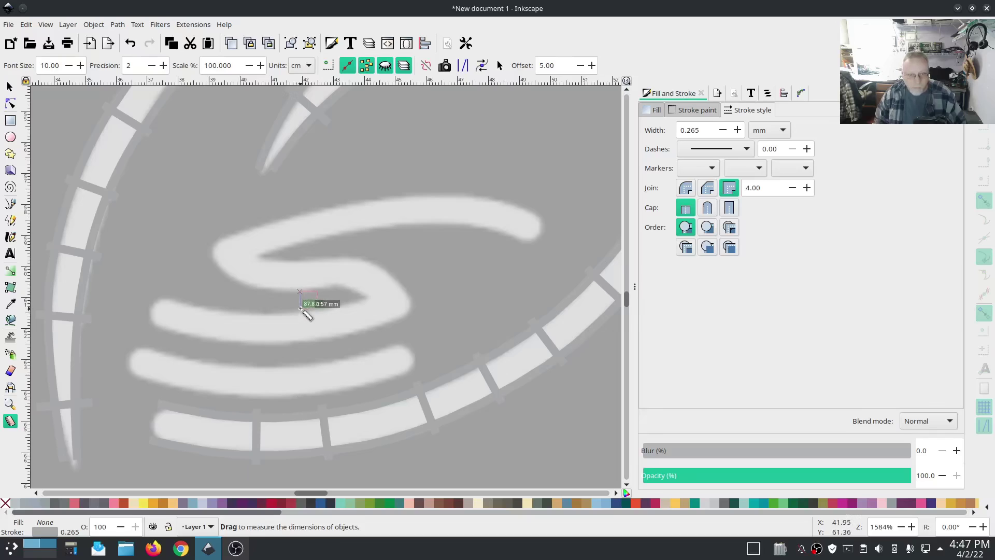
drag(311, 241, 311, 258)
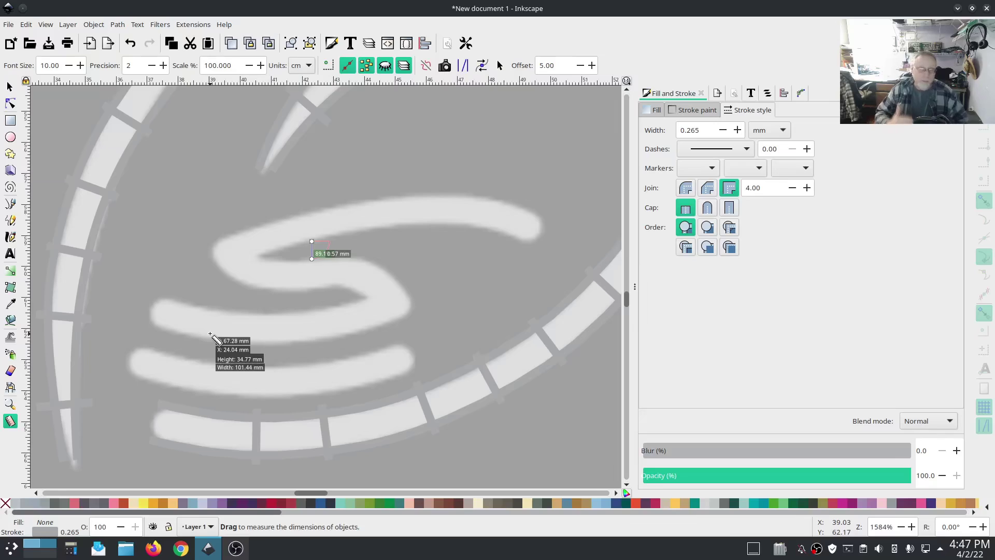
Draw an open path with the Pen tool along the curved gap between the S-shaped hand stroke and the stroke beneath it.
click(10, 204)
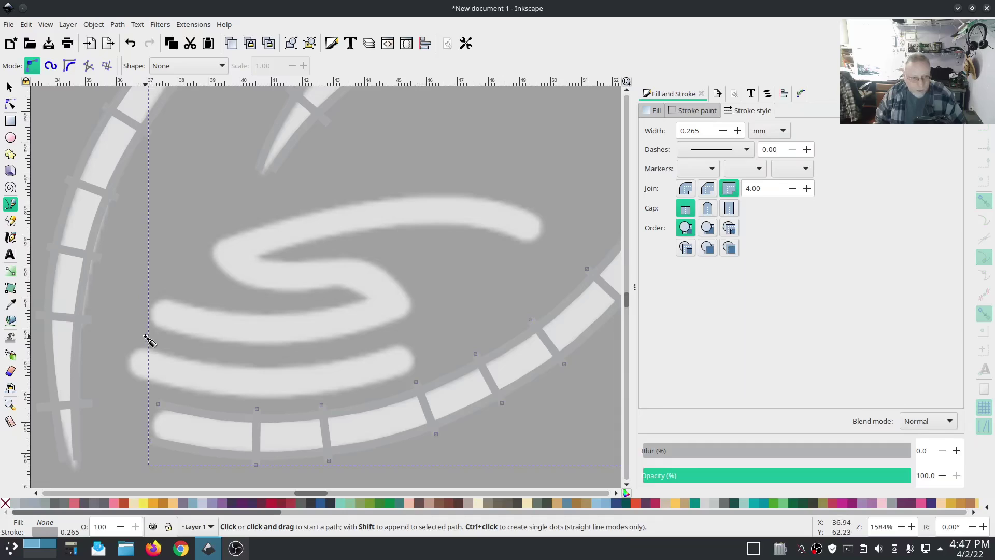
click(767, 94)
key(Escape)
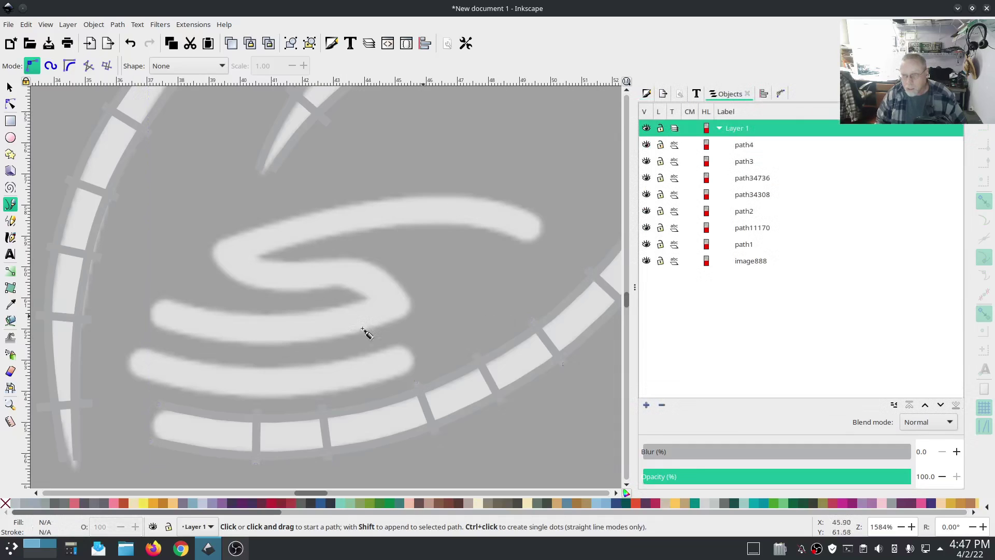
click(139, 342)
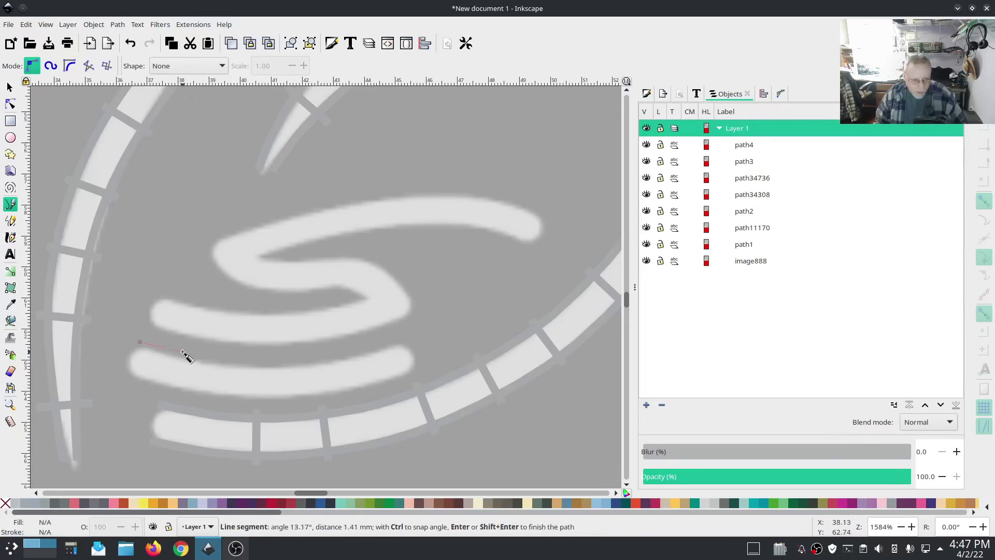
click(184, 355)
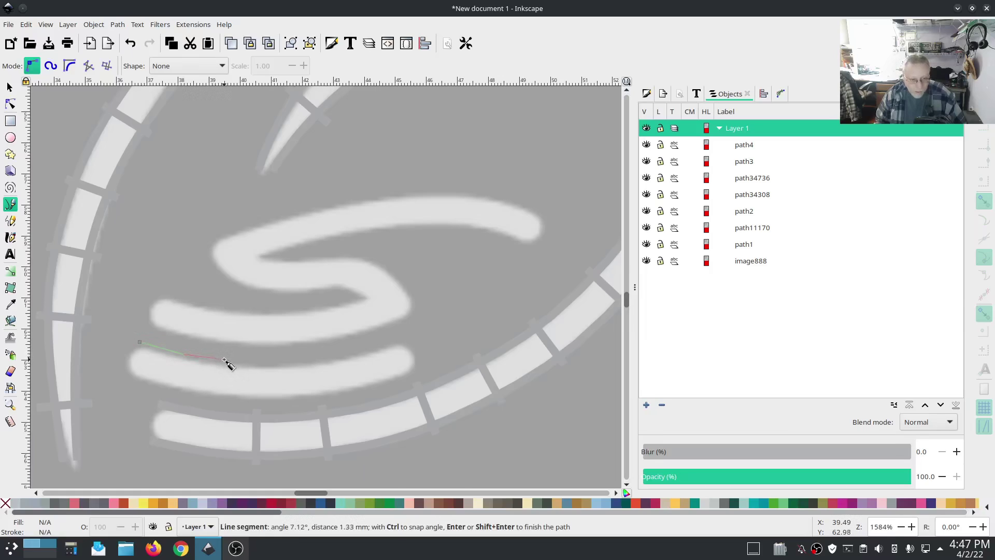
click(272, 361)
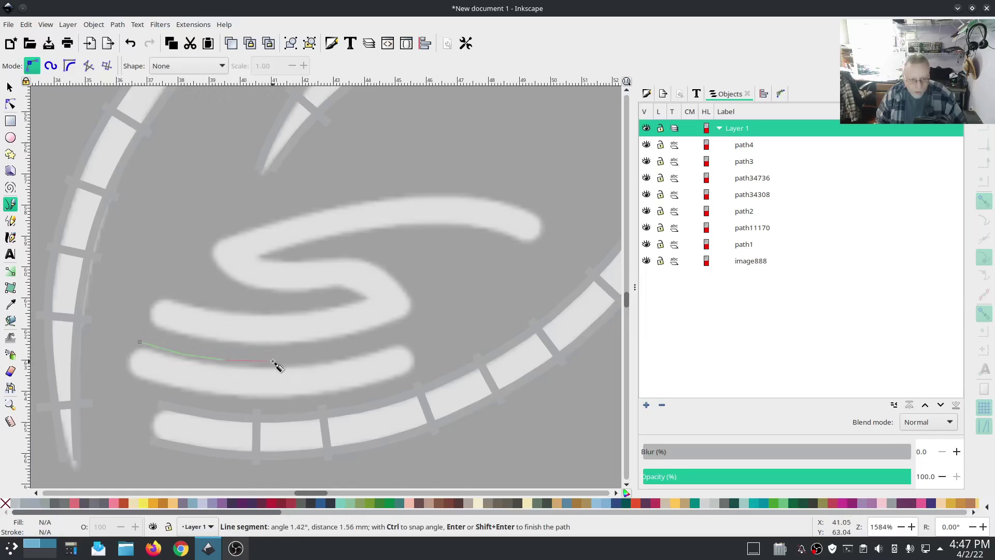
click(332, 358)
click(376, 345)
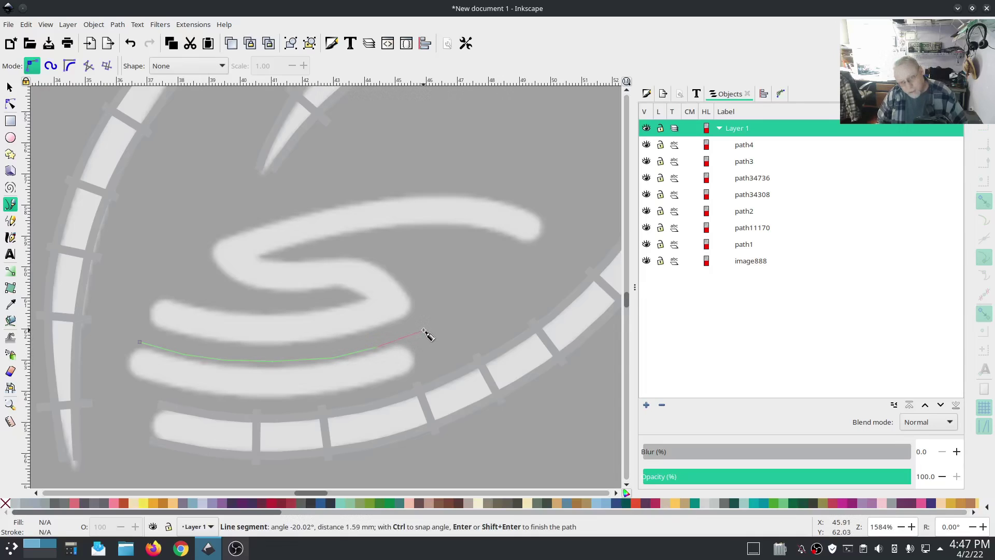
click(421, 329)
key(Return)
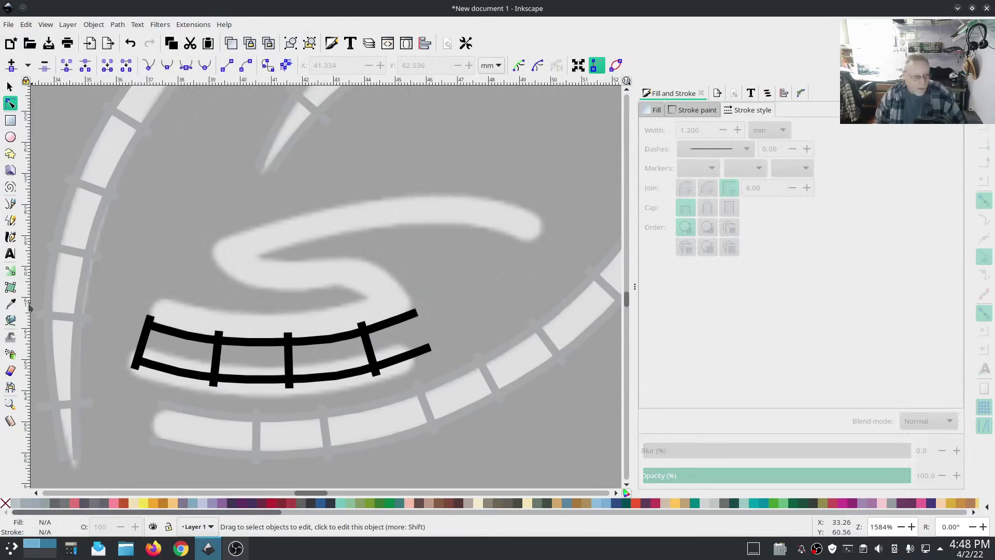
Draw an open path with the Pen tool along the S-shaped hand stroke's middle bend, from the existing satin column to its upper turn.
click(10, 203)
click(394, 312)
click(250, 278)
click(217, 244)
key(Return)
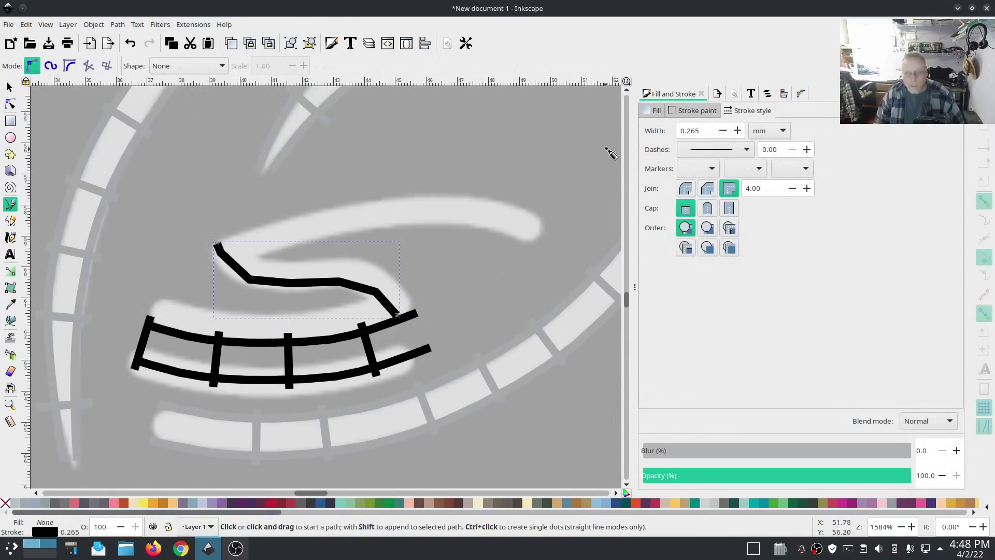
Convert the traced middle bend to a satin column and reposition its rung end nodes to span both rails.
click(11, 103)
click(185, 65)
click(193, 24)
drag(411, 303, 416, 314)
drag(264, 309, 227, 304)
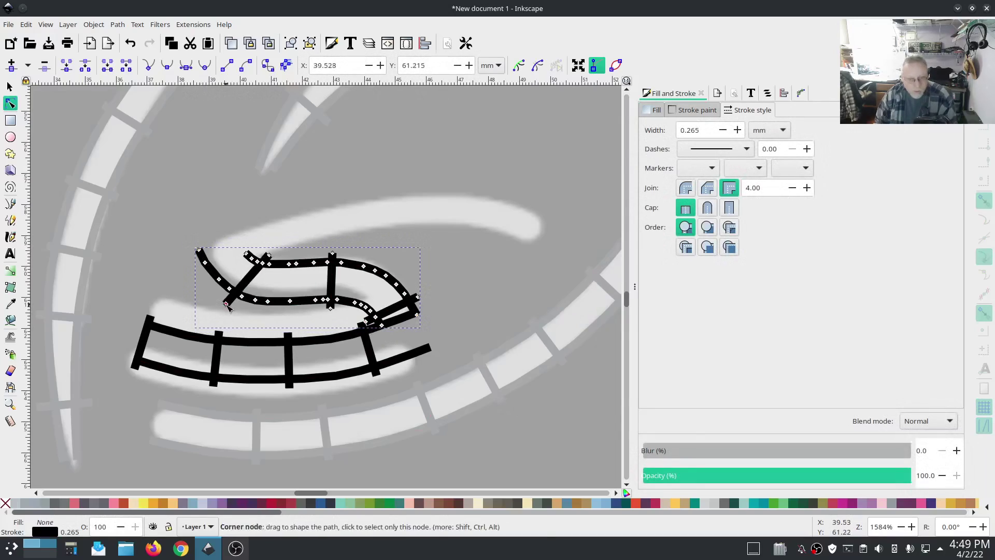
Draw an open path with the Pen tool along the hand's upper arc, from the S-bend to the rounded tip.
click(10, 203)
click(193, 242)
click(358, 209)
click(433, 205)
click(538, 226)
key(Return)
Refine the upper arc's nodes at 1.2 mm stroke width and convert the path to a satin column.
double_click(10, 103)
click(675, 69)
scroll(440, 208, up, 4)
drag(483, 223, 484, 229)
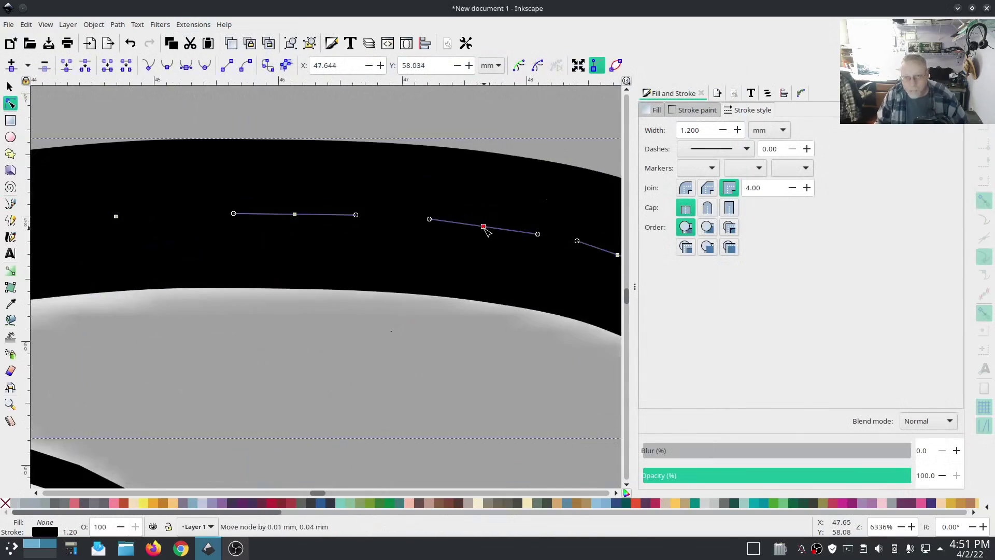
scroll(440, 207, down, 4)
key(ctrl+alt+c)
scroll(557, 300, down, 1)
Select the hand's three black satin columns, path5 to path7, and apply the neighbouring column's grey stroke with the Dropper.
click(392, 368)
click(767, 94)
click(744, 144)
shift+click(744, 177)
click(10, 303)
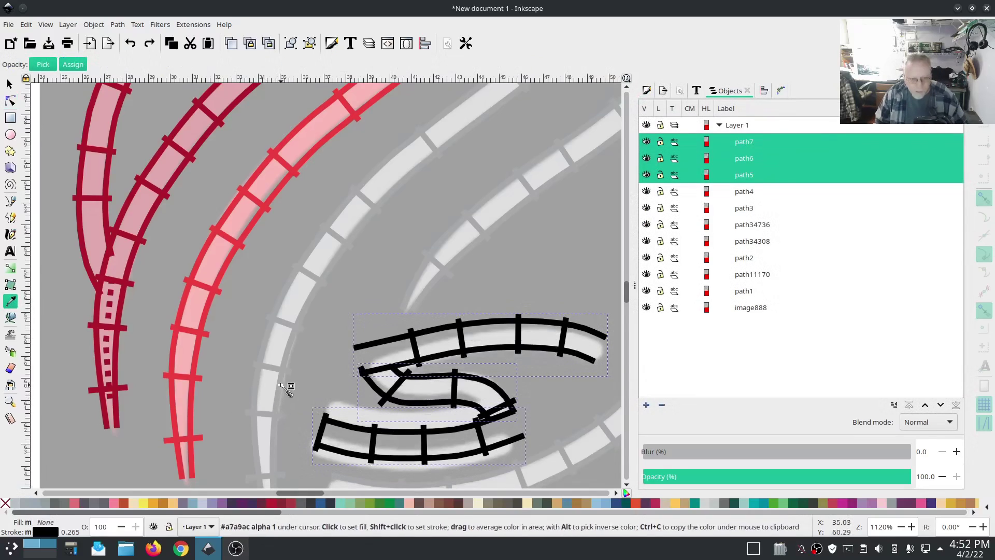
shift+click(285, 387)
Set the pull compensation to 0.1 mm in the Ink/Stitch Params for all emblem satin columns, leaving out path11170.
click(11, 87)
scroll(393, 265, down, 2)
drag(369, 230, 456, 323)
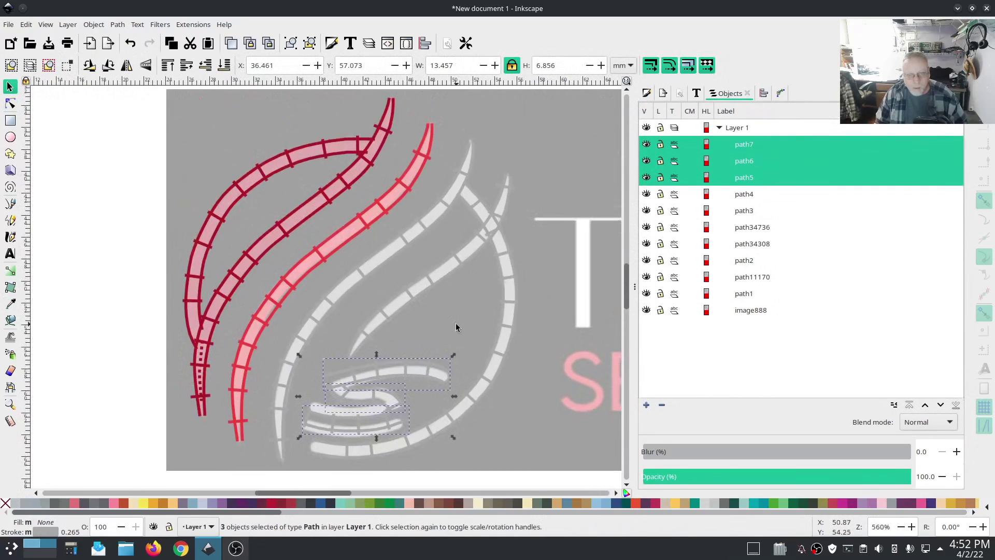
scroll(455, 323, down, 2)
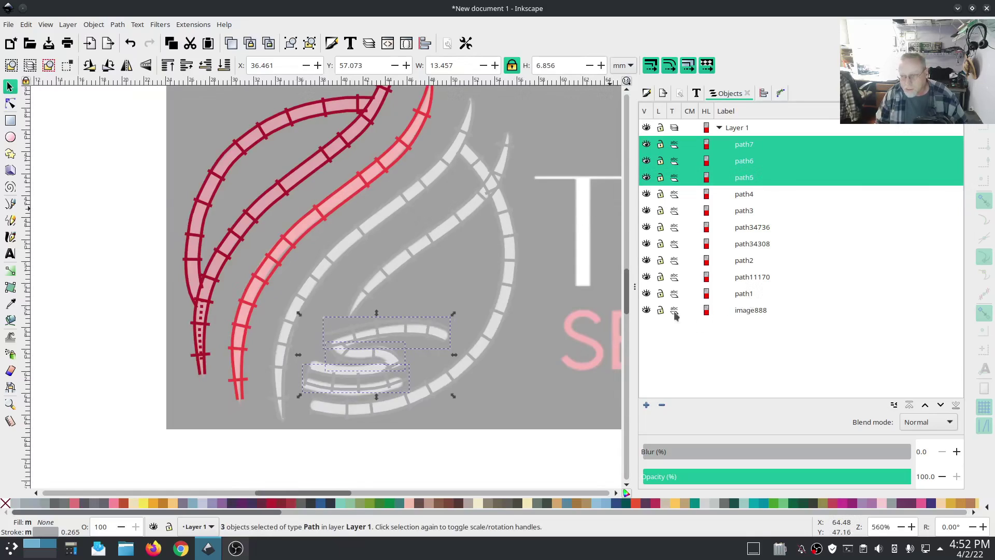
click(753, 295)
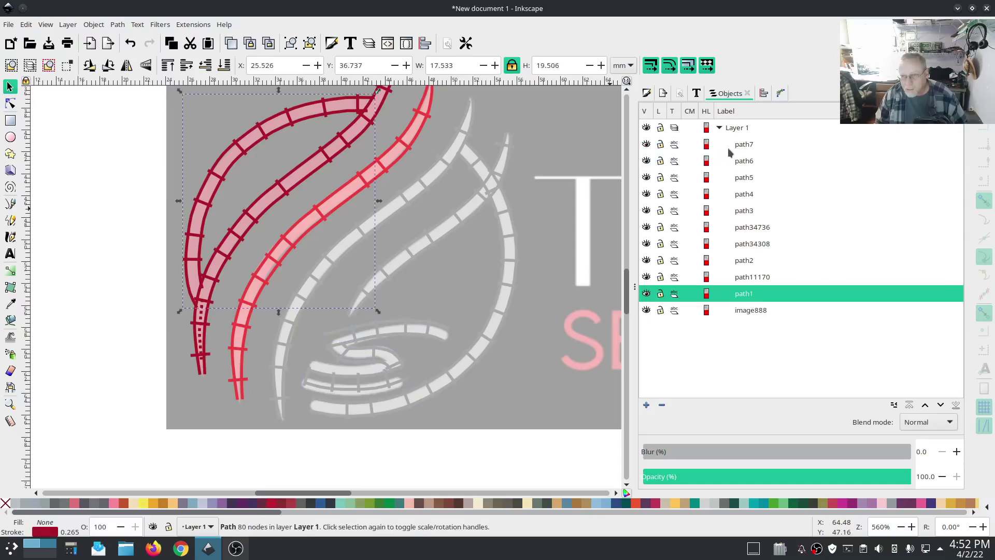
shift+click(743, 147)
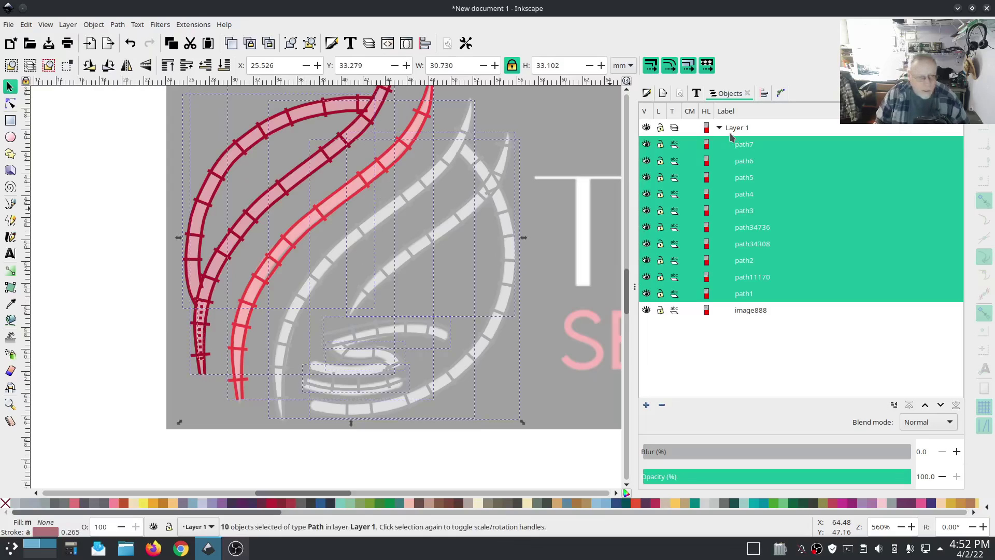
ctrl+click(757, 280)
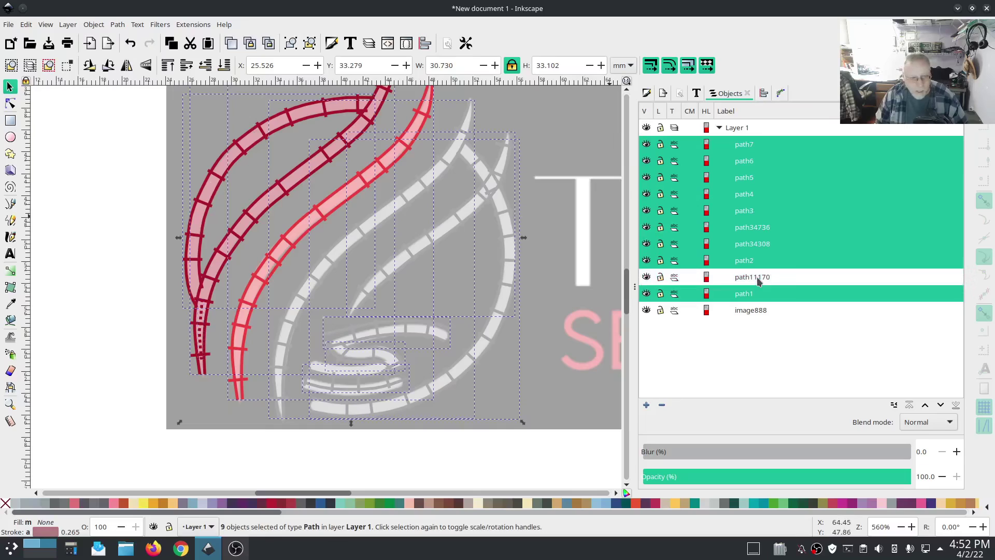
click(194, 25)
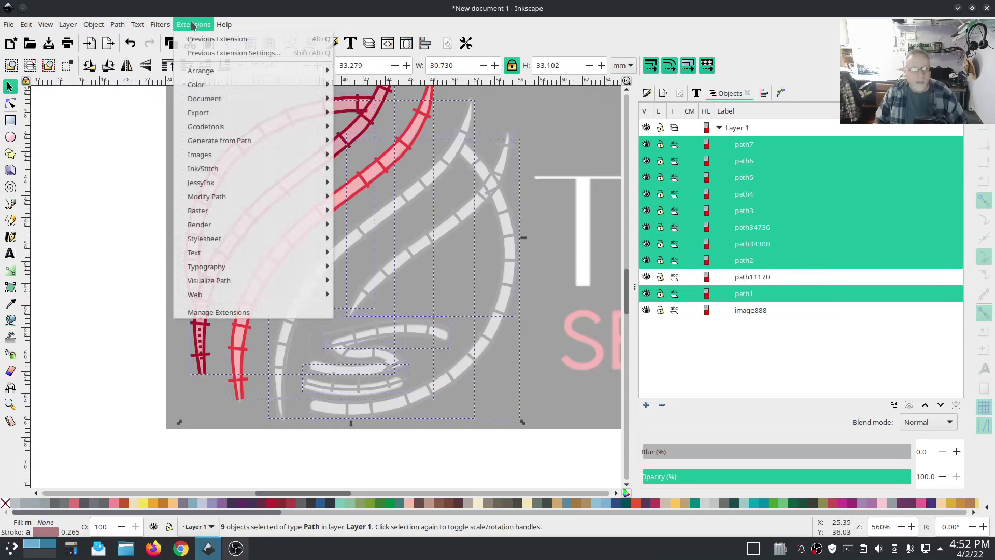
mouse_move(219, 168)
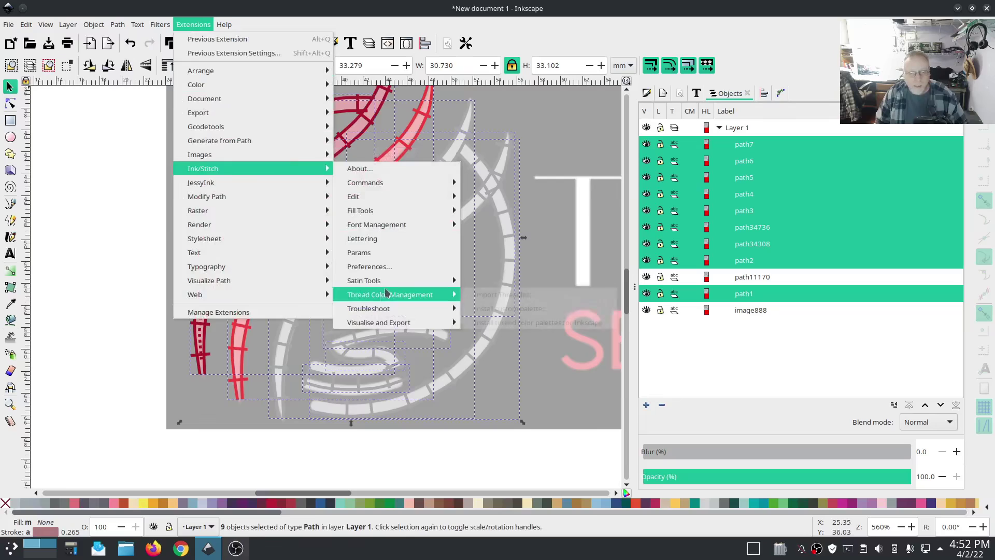
click(378, 254)
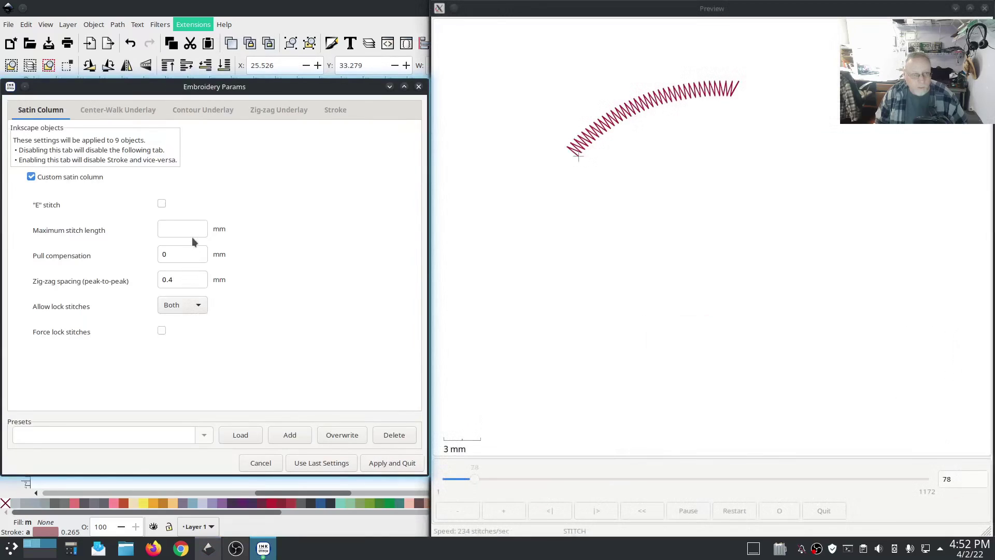
click(183, 250)
text(.1)
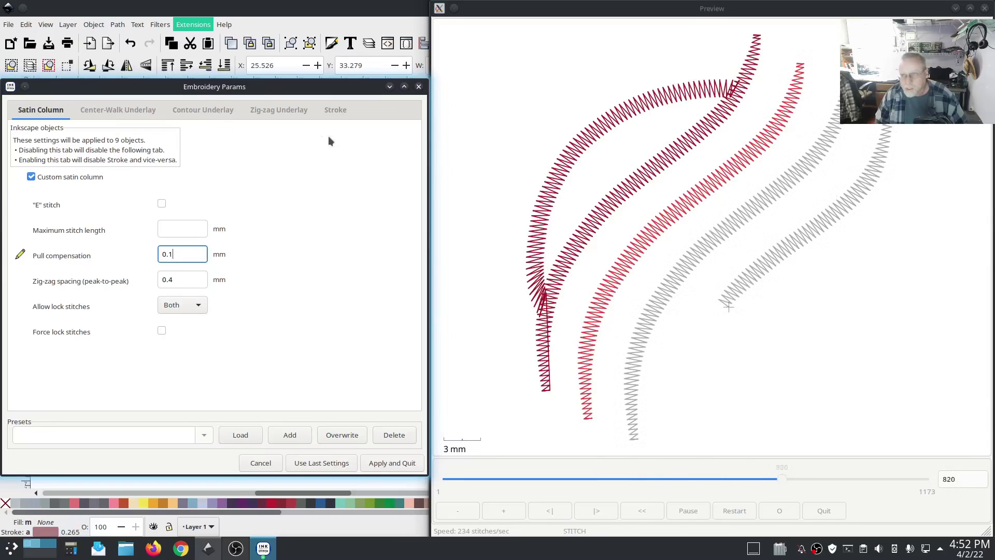
text(w)
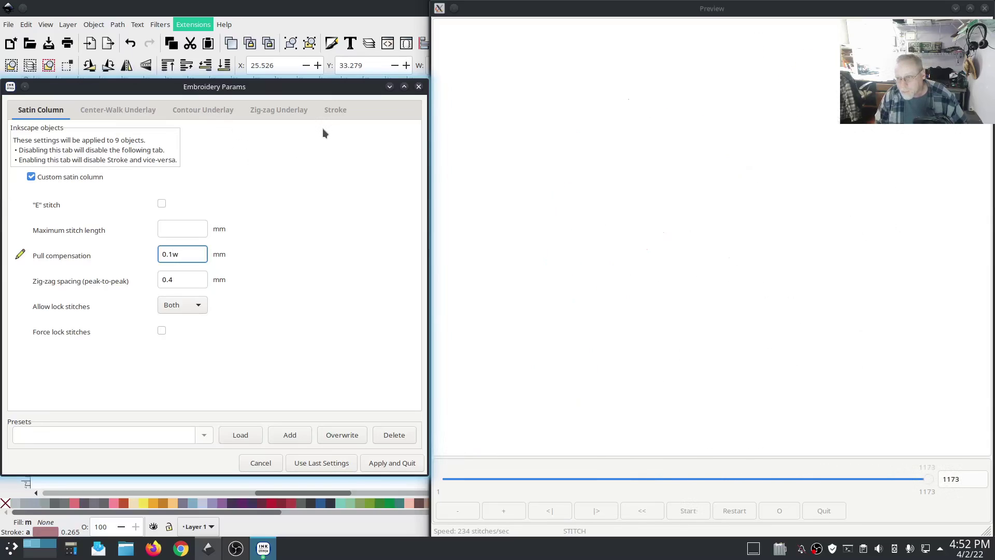
key(BackSpace)
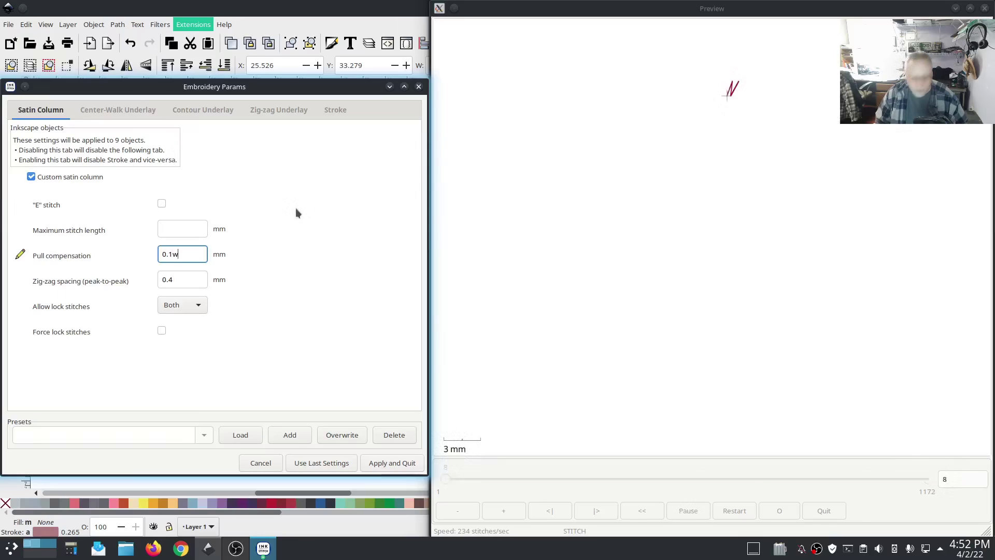
Enable a center-walk underlay for the nine satin columns and apply the embroidery parameters.
click(126, 107)
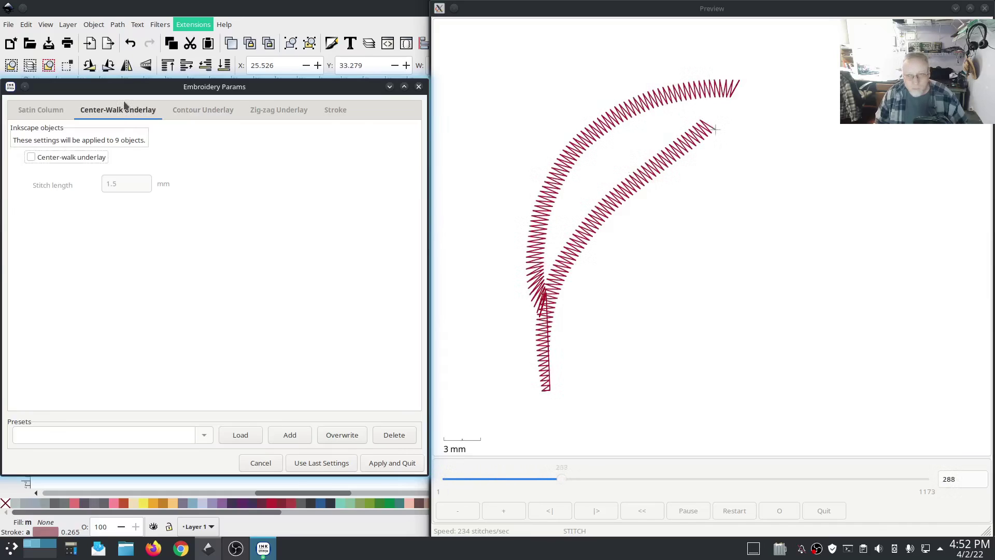
click(31, 157)
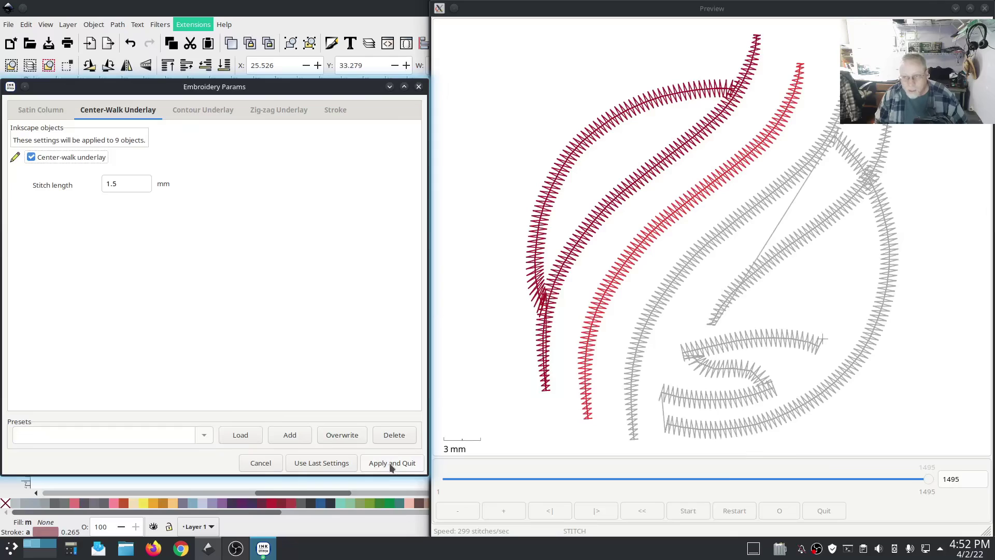
click(391, 463)
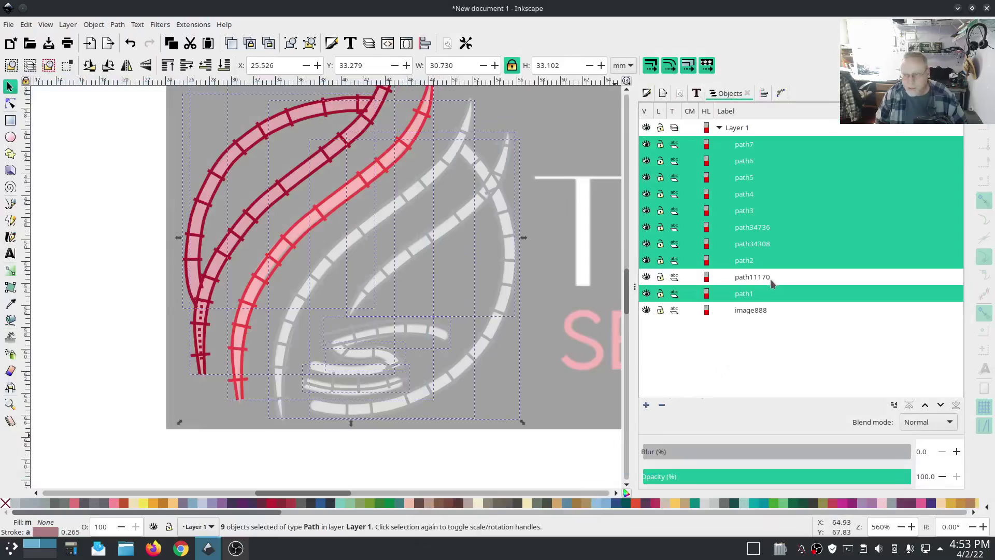
Group all ten emblem paths, from path1 to path7, leaving the logo image out.
click(755, 294)
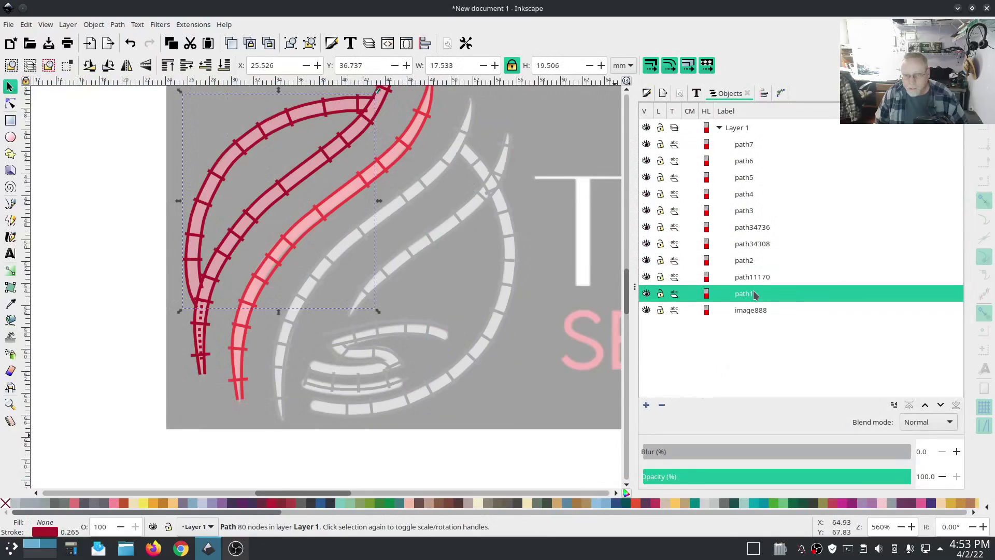
shift+click(750, 148)
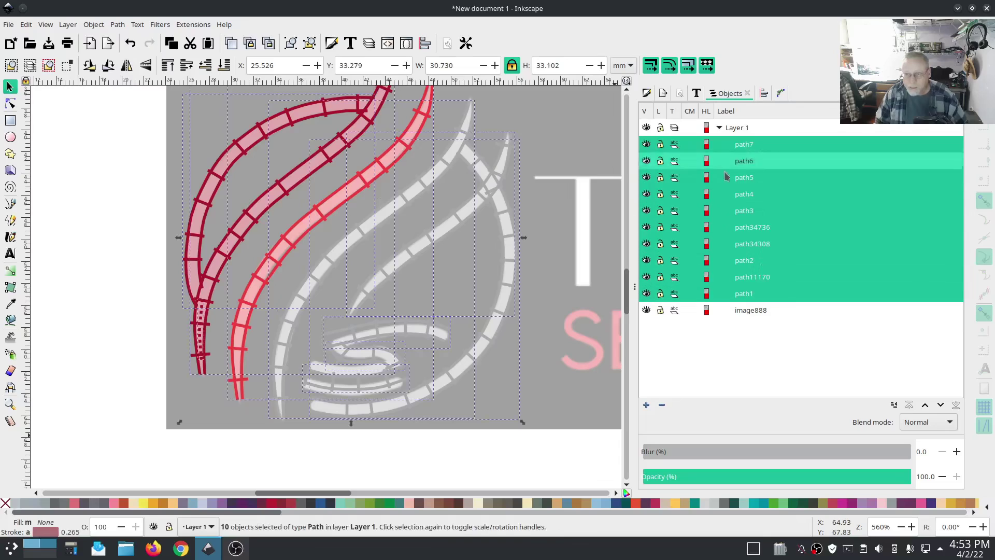
right_click(746, 194)
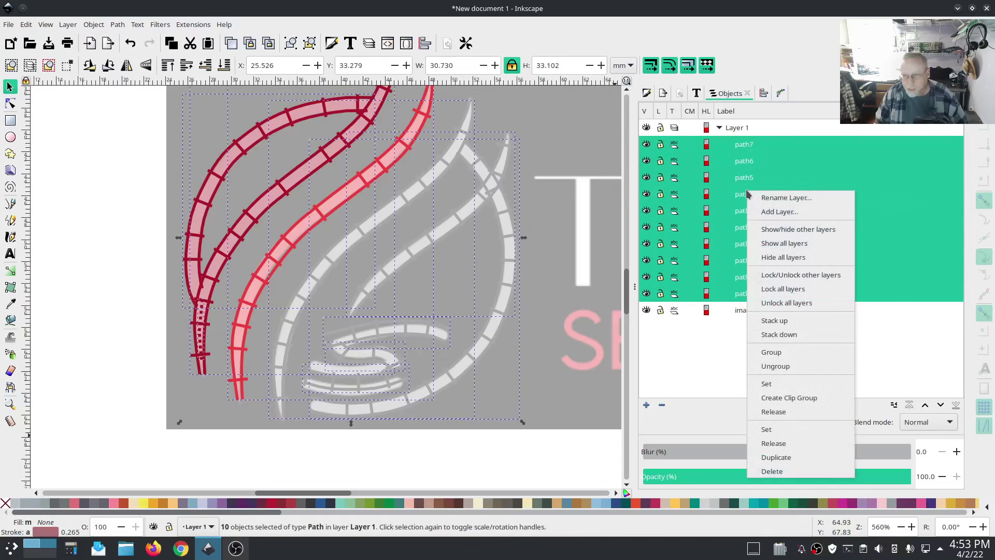
click(771, 352)
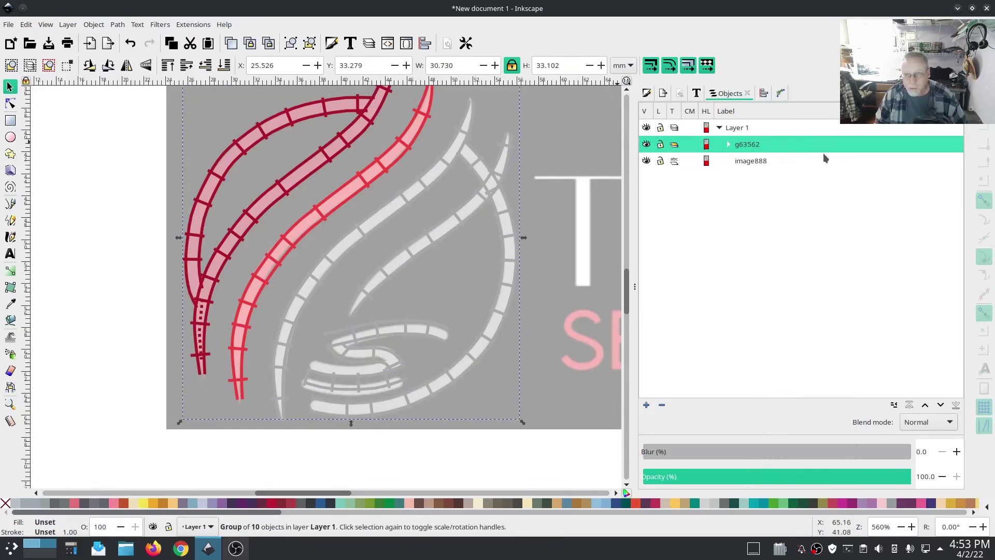
Move the emblem group and the logo image together onto the page, aligning the logo with the page's side edges.
drag(576, 273, 102, 288)
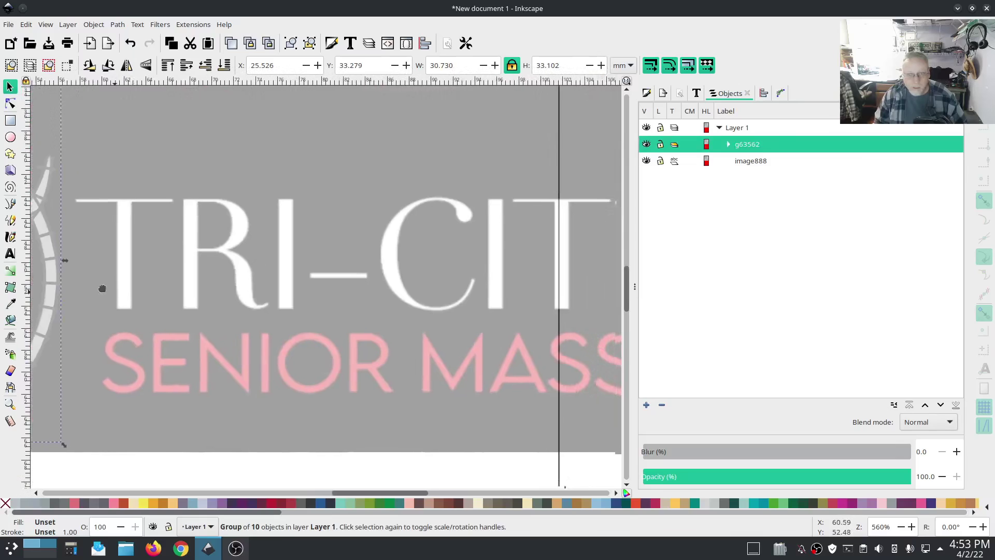
ctrl+scroll(282, 320, down, 3)
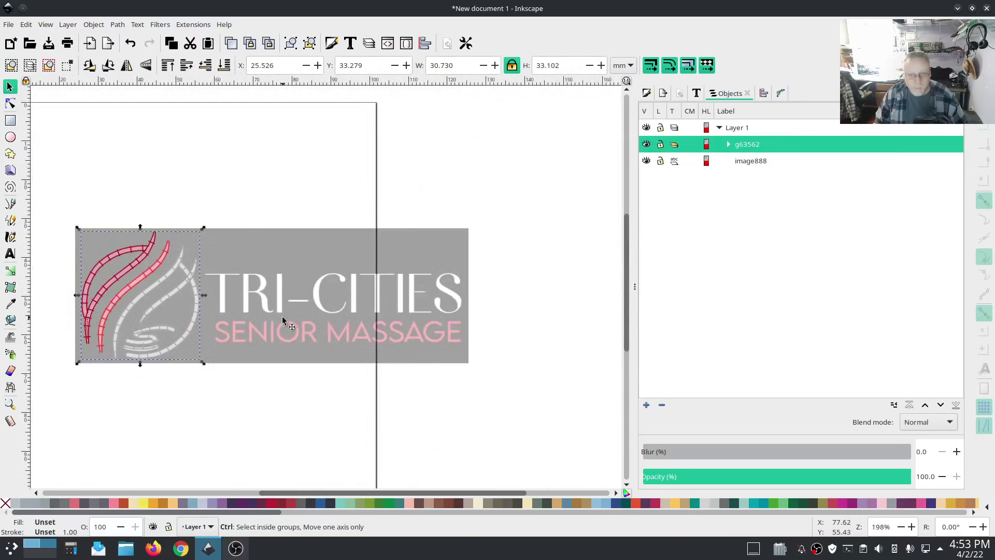
drag(256, 409, 402, 358)
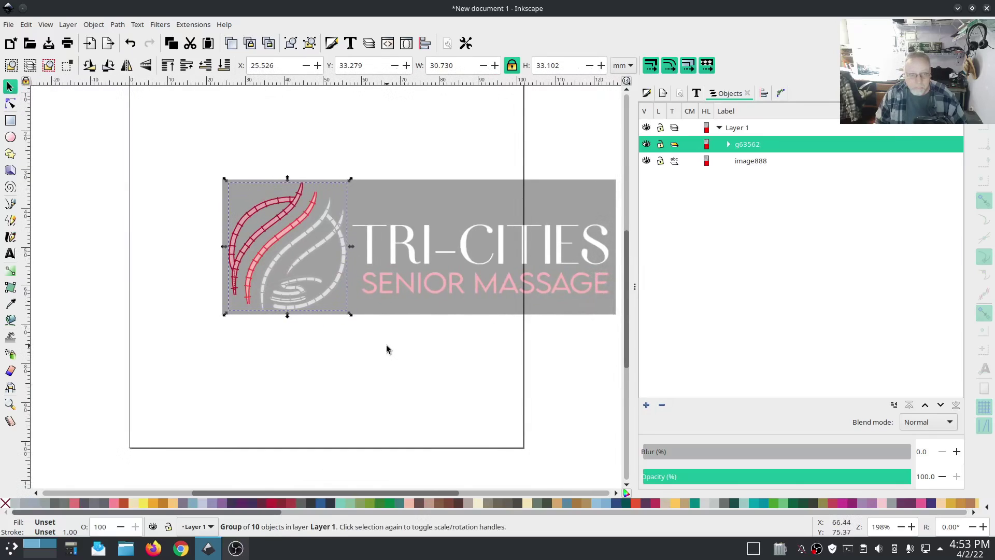
shift+click(751, 161)
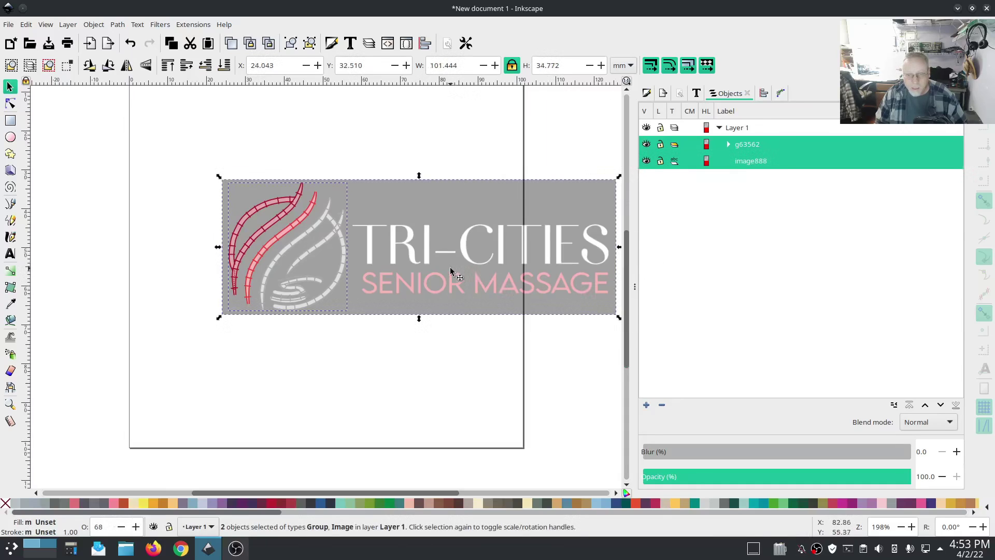
drag(447, 267, 350, 271)
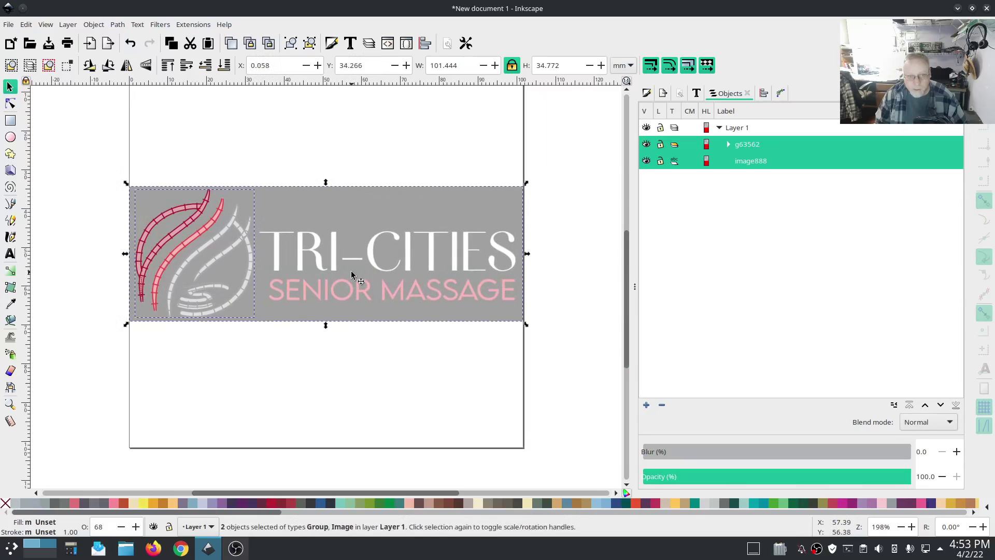
click(295, 365)
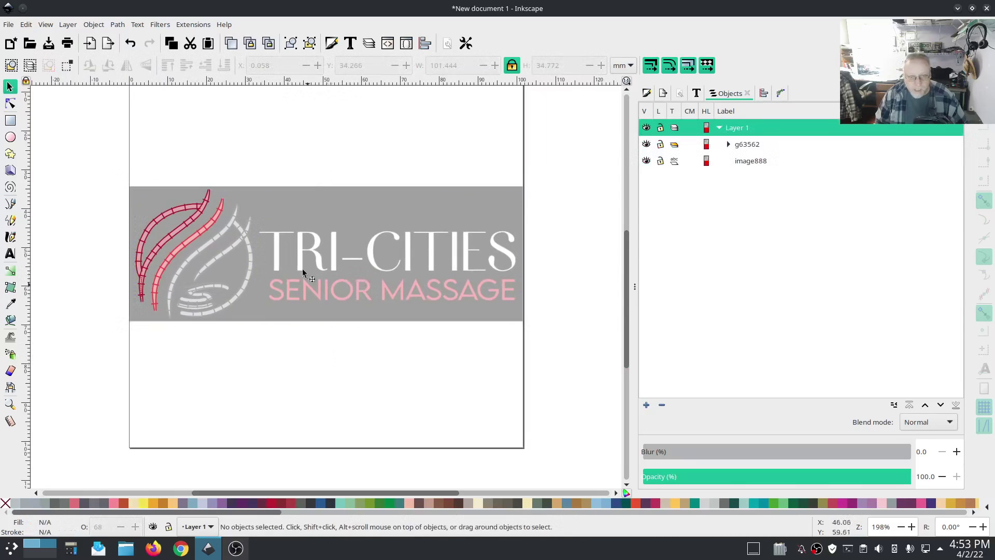
Draw a straight horizontal guide path about 68 mm long with the Pen tool along the top of the TRI-CITIES lettering.
ctrl+scroll(275, 248, up, 5)
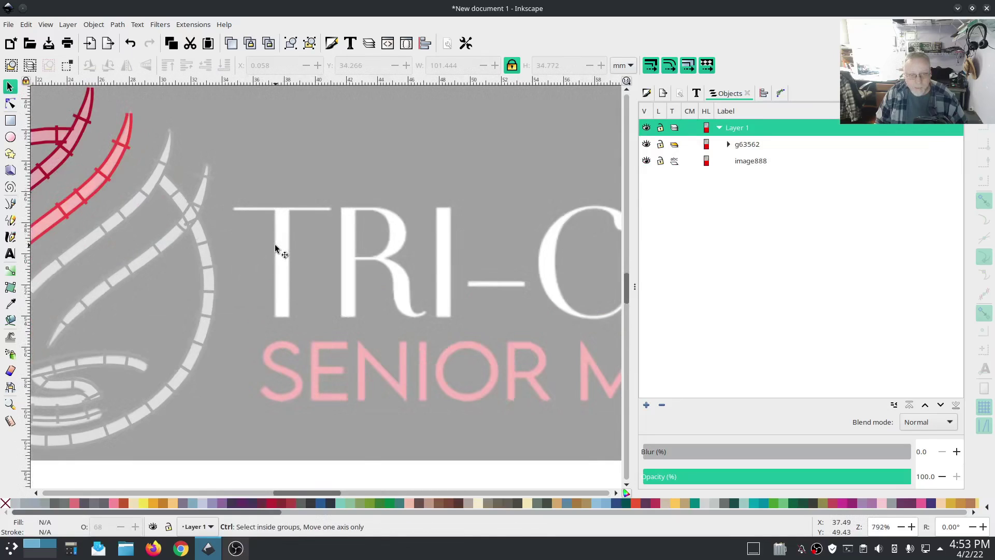
drag(275, 247, 298, 316)
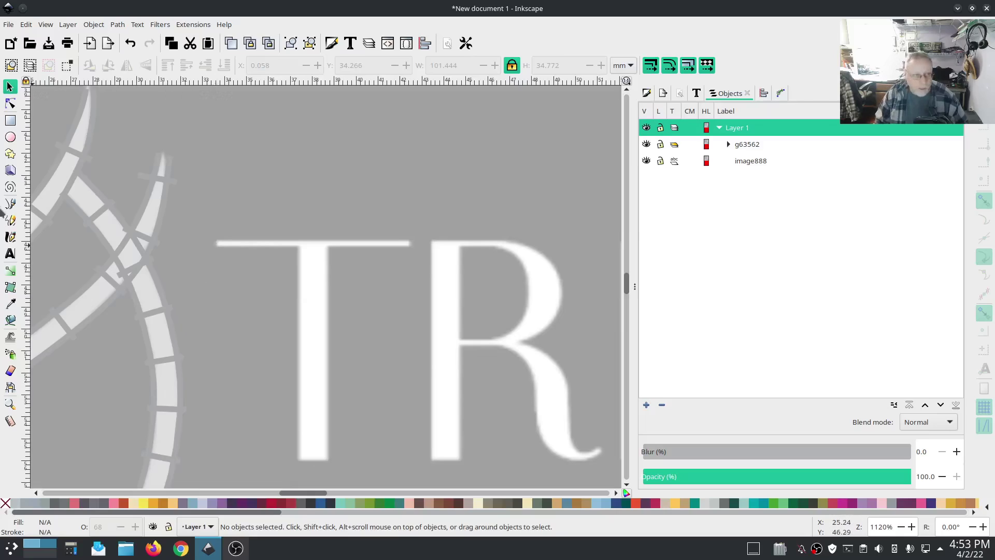
click(10, 205)
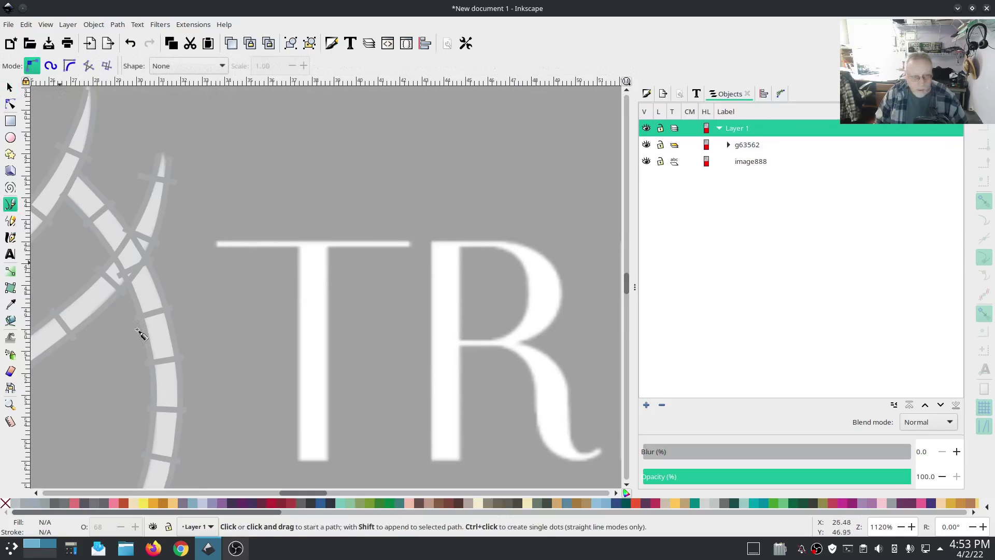
click(214, 242)
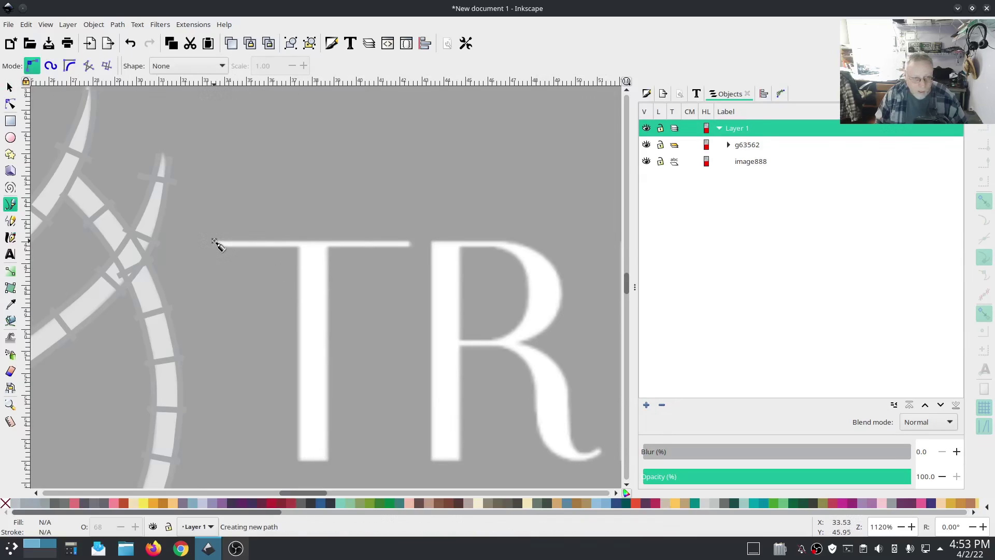
scroll(214, 242, down, 5)
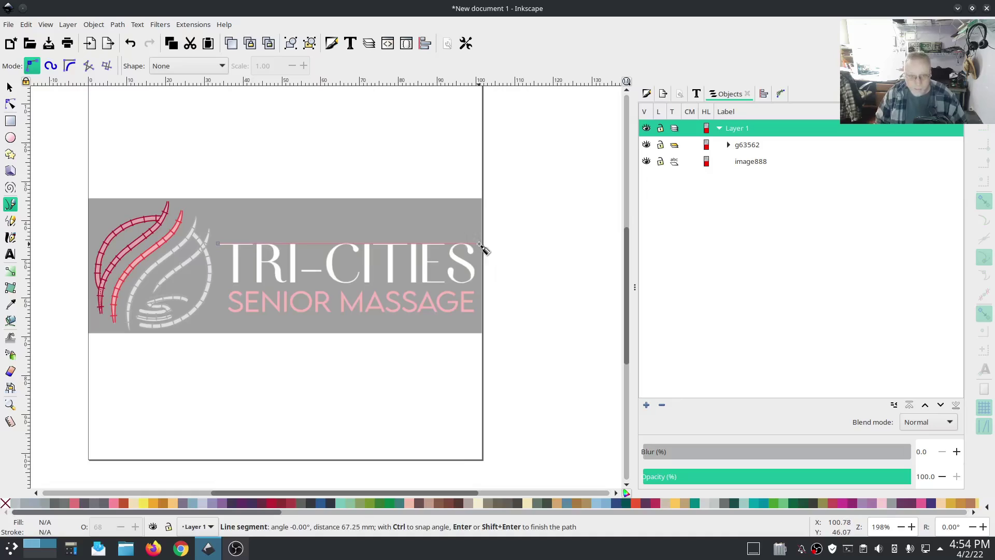
click(480, 244)
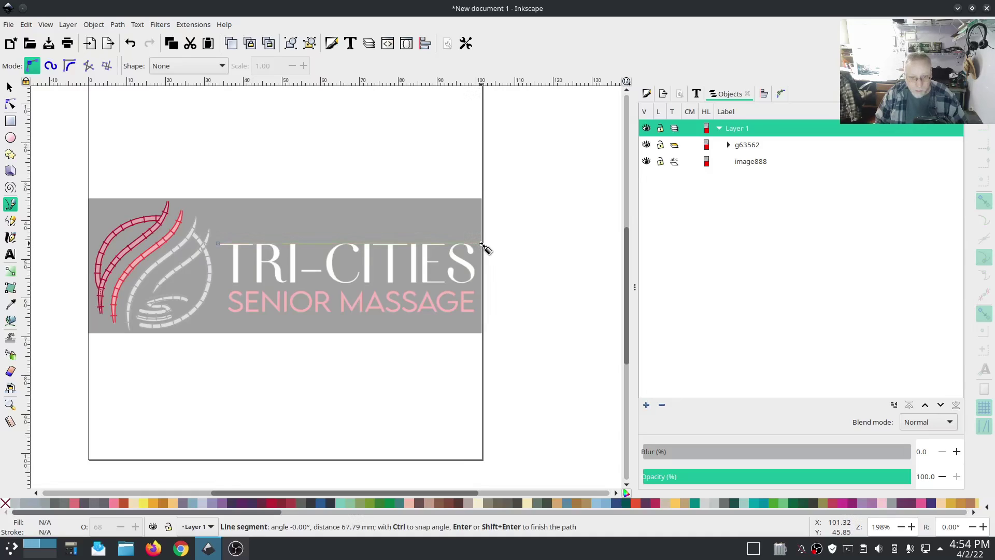
key(Return)
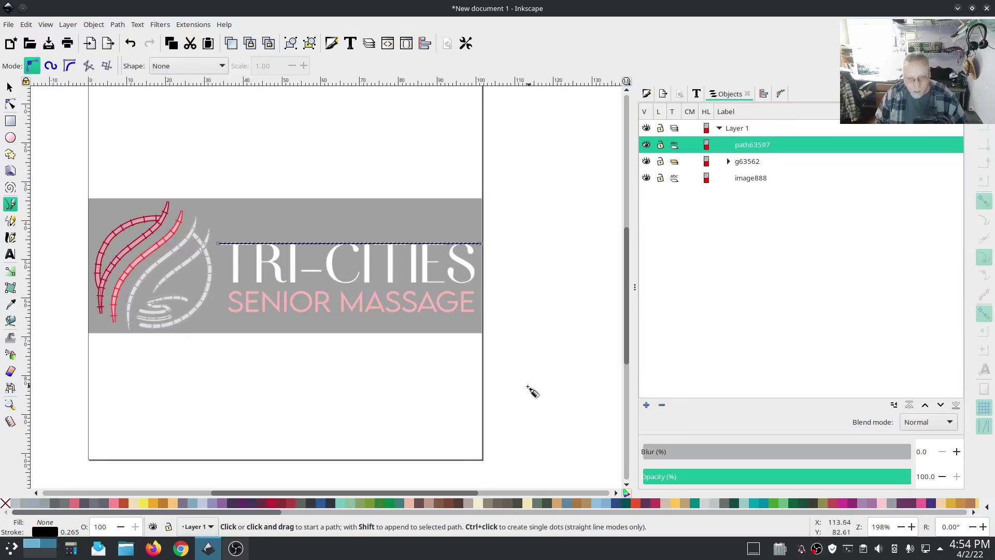
Draw a straight horizontal guide path about 68 mm long along the baseline of the TRI-CITIES lettering.
scroll(228, 288, up, 4)
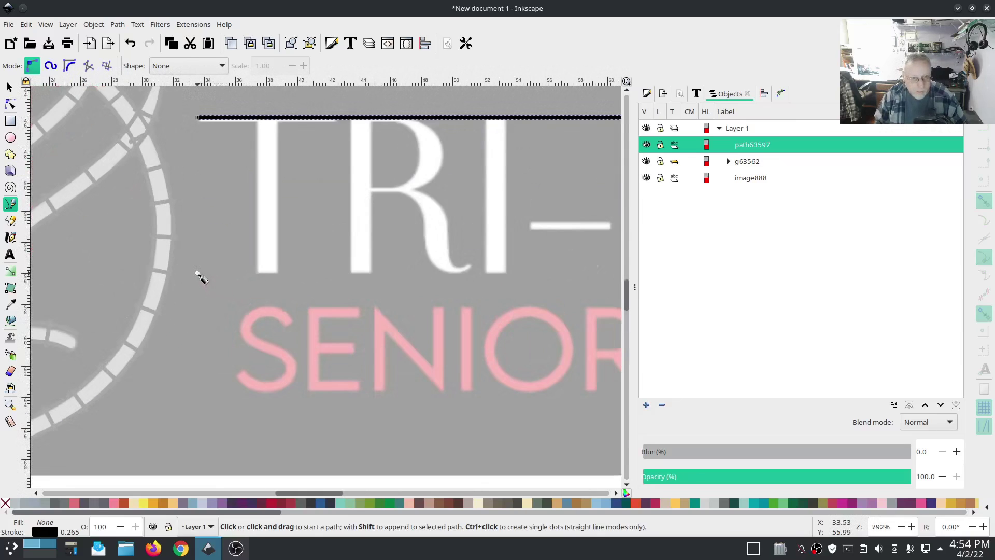
click(197, 272)
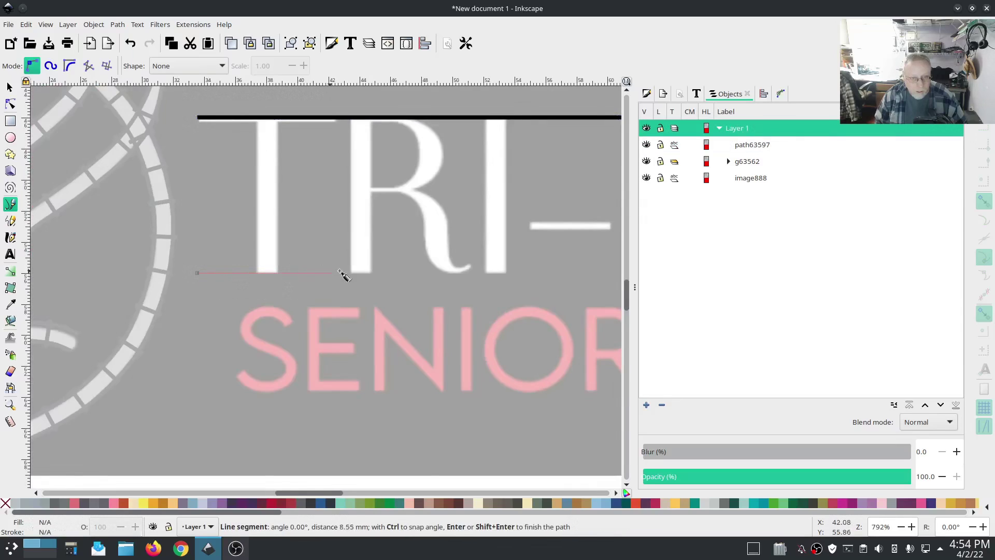
scroll(581, 283, down, 4)
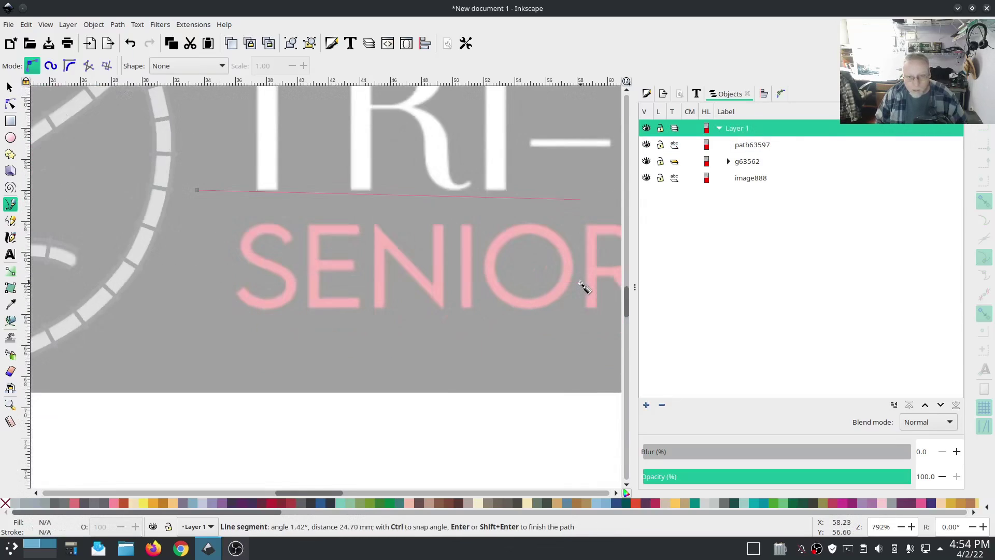
scroll(581, 284, up, 4)
scroll(581, 284, down, 3)
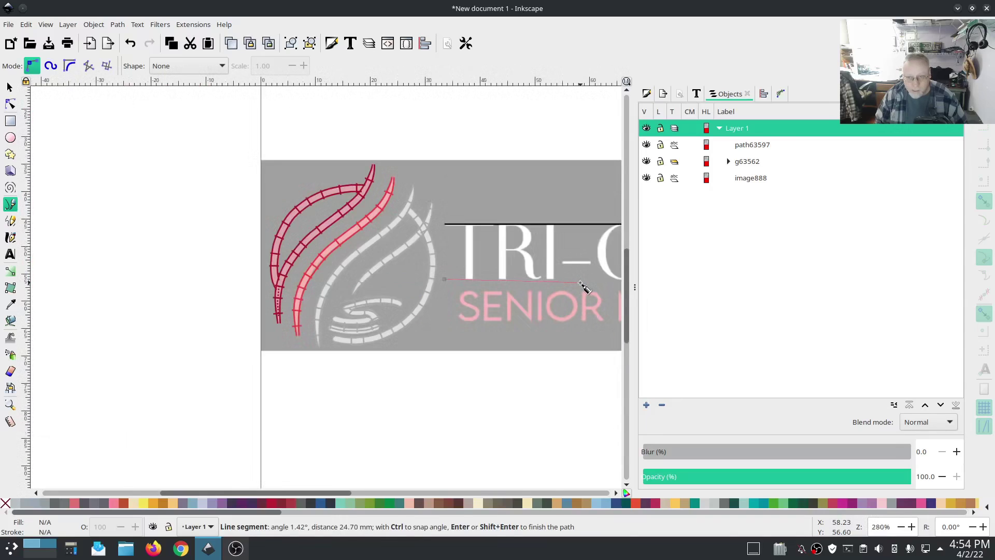
drag(580, 283, 323, 283)
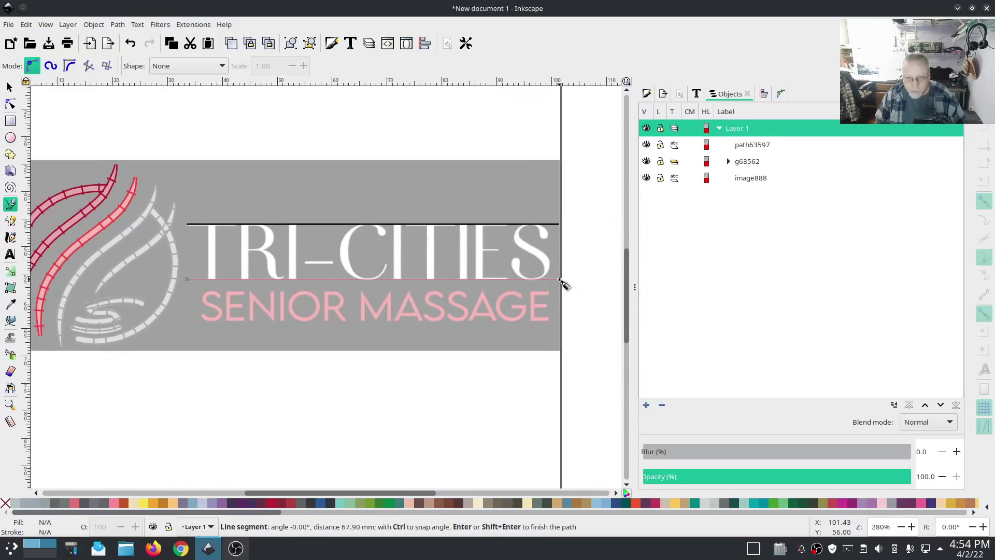
key(Return)
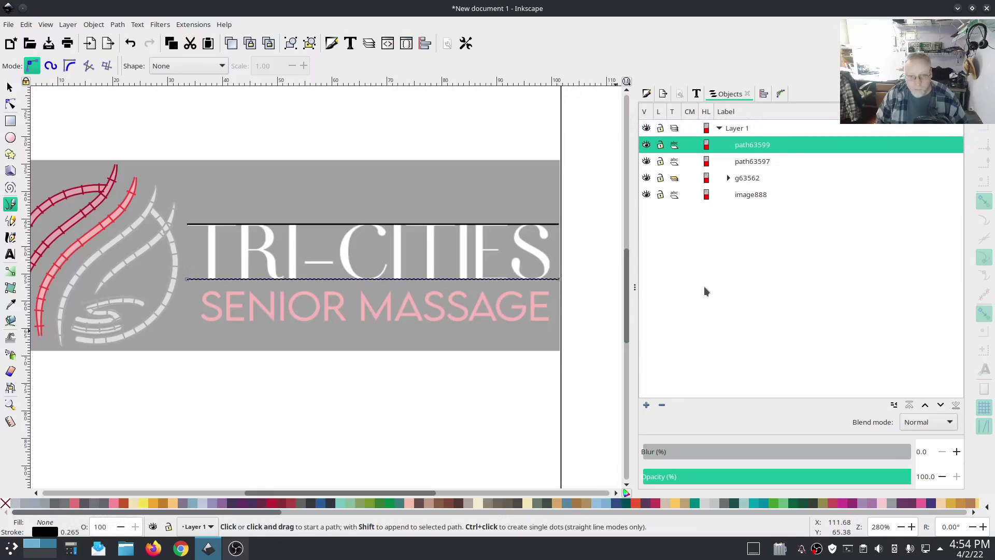
Shift the lower and upper guide paths slightly outward so they clear the bottom and top of the TRI-CITIES lettering.
ctrl+scroll(329, 291, up, 4)
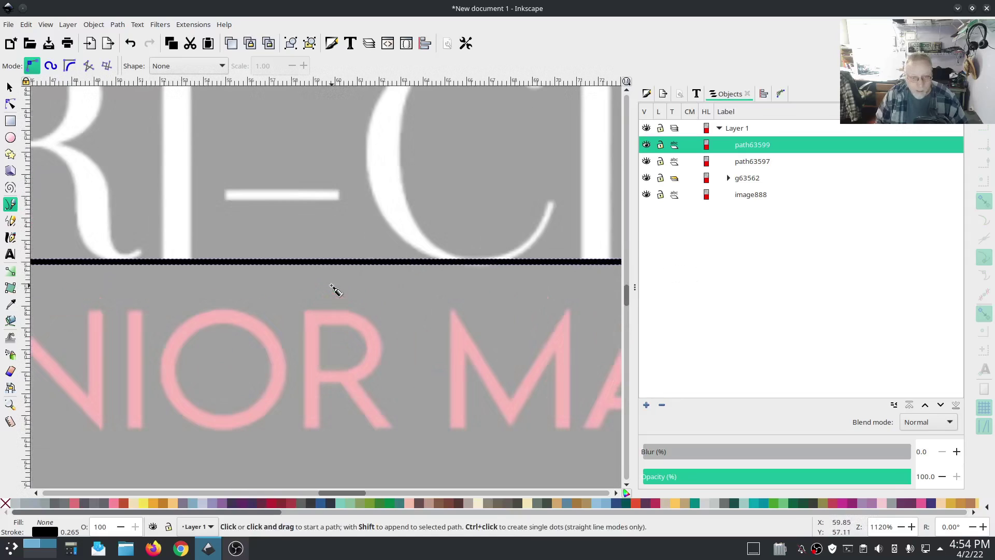
click(9, 87)
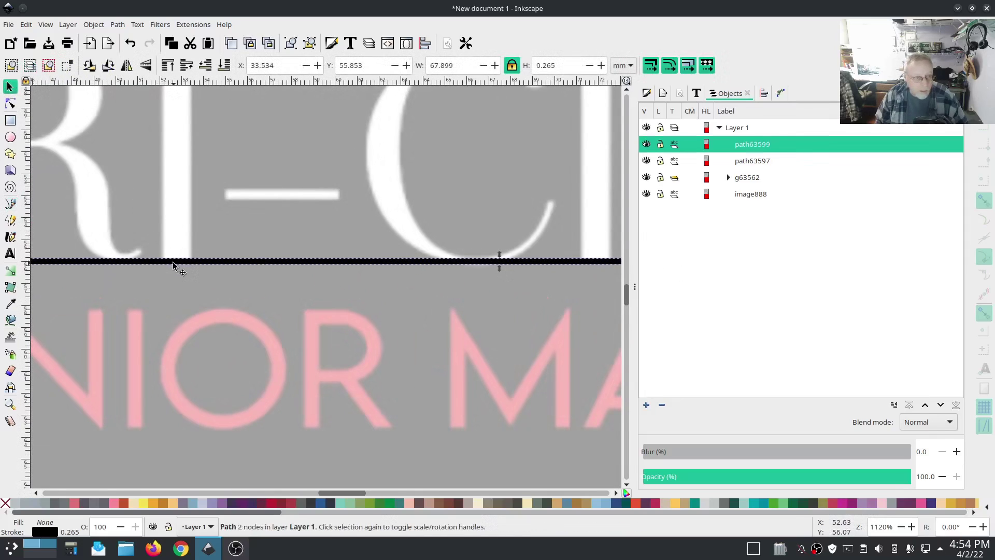
drag(174, 265, 203, 243)
scroll(240, 272, up, 10)
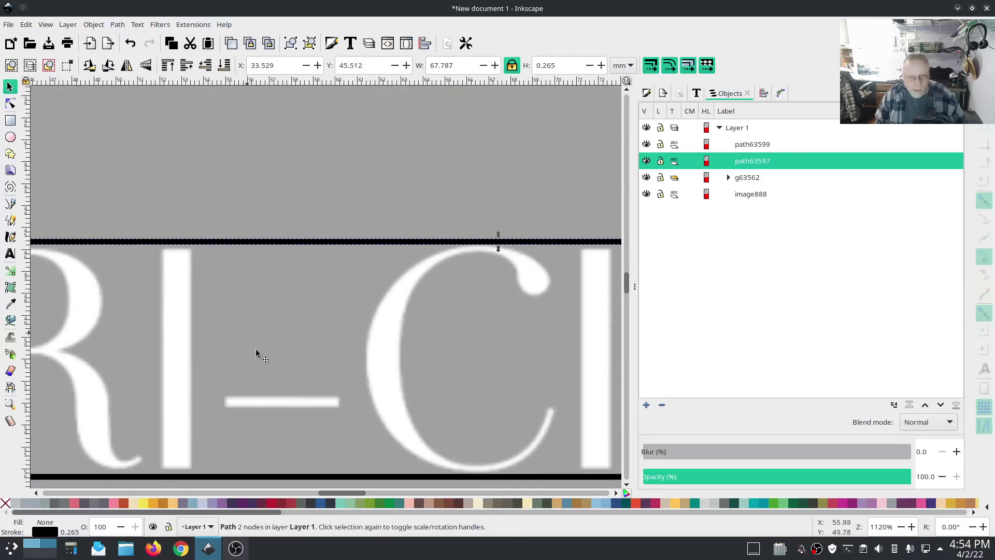
scroll(266, 348, down, 3)
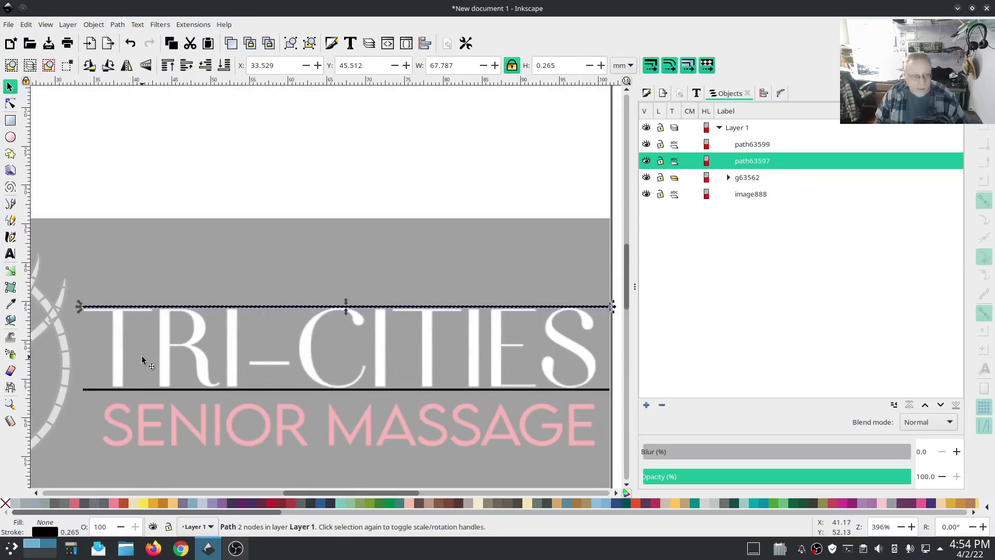
Lower both guide paths beneath the emblem group in the stacking order, keeping them above the logo image, and deselect everything.
drag(150, 365, 305, 317)
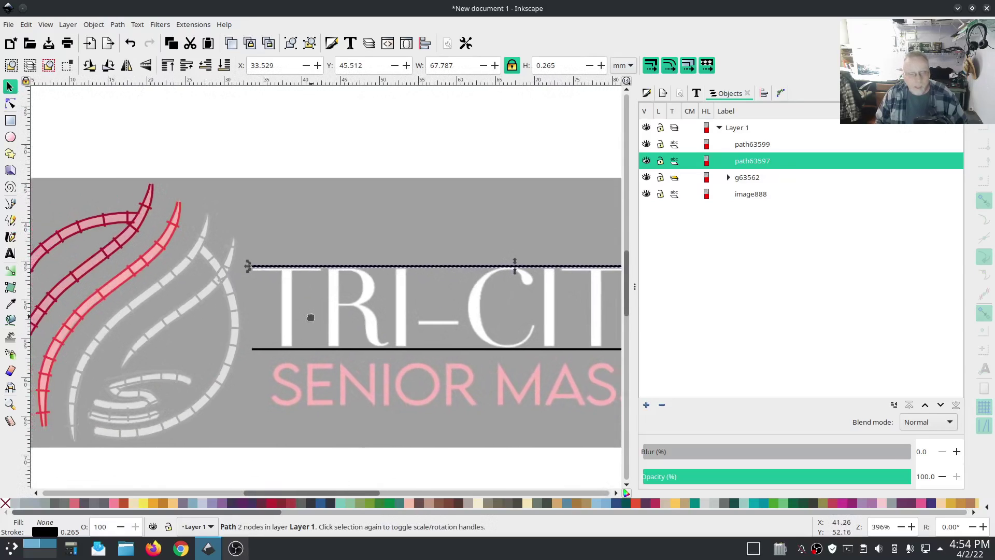
click(263, 299)
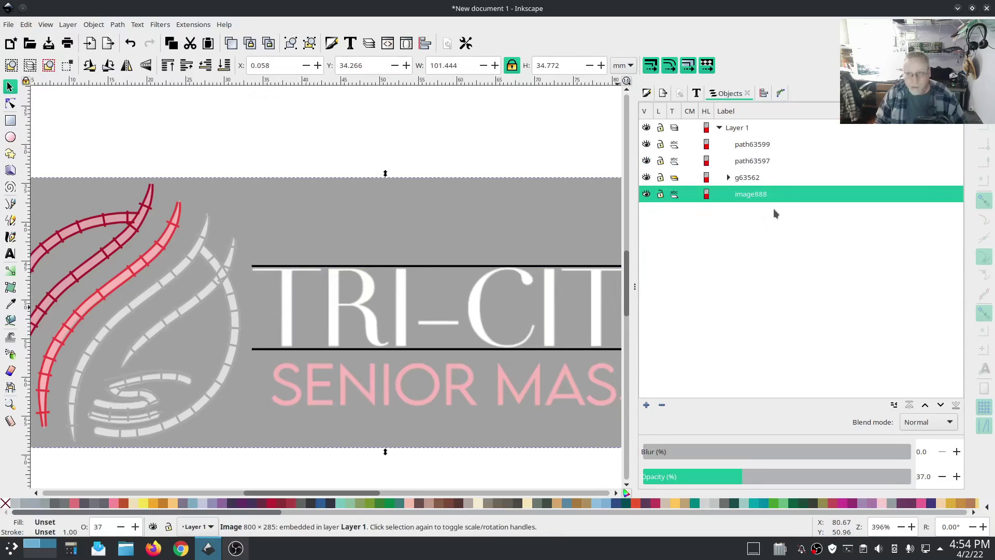
click(762, 148)
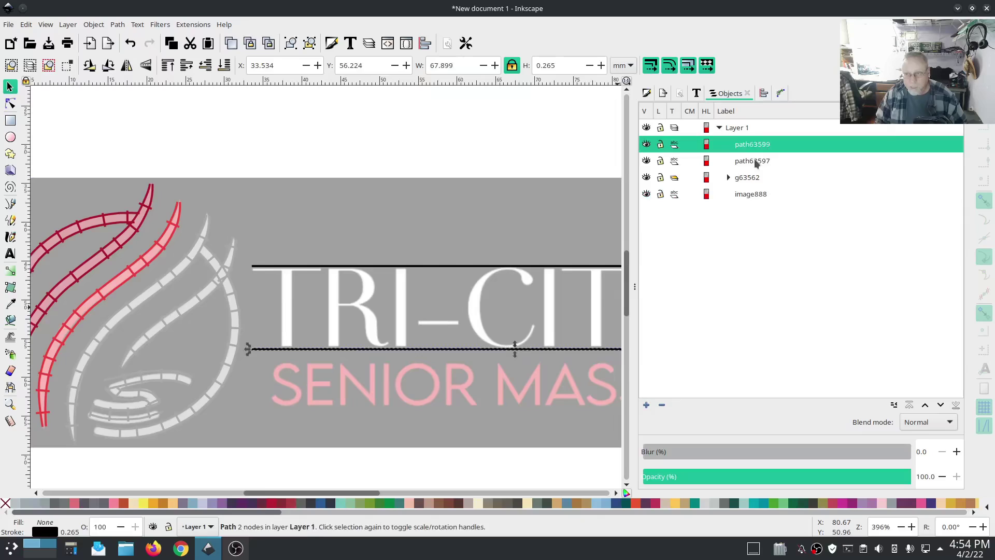
click(756, 163)
shift+click(756, 148)
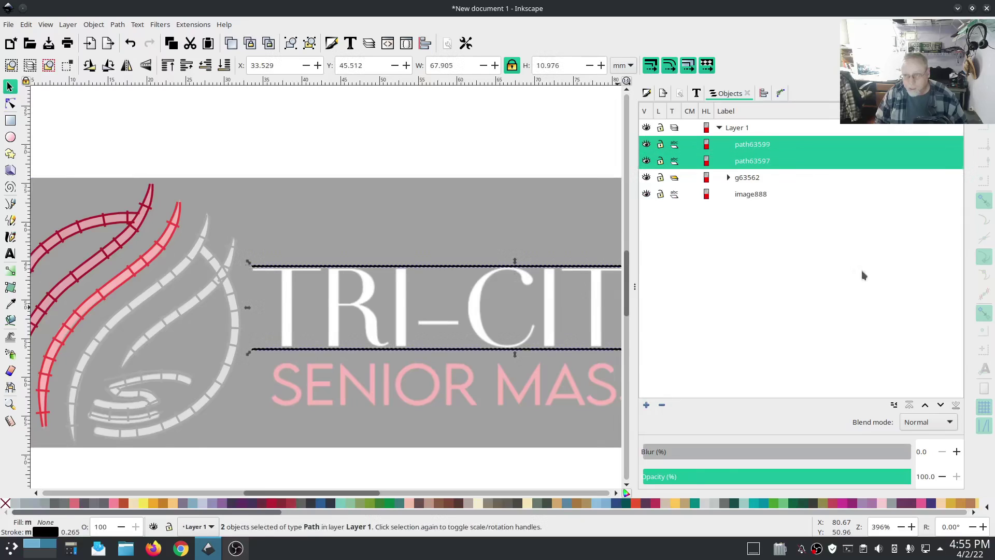
click(941, 405)
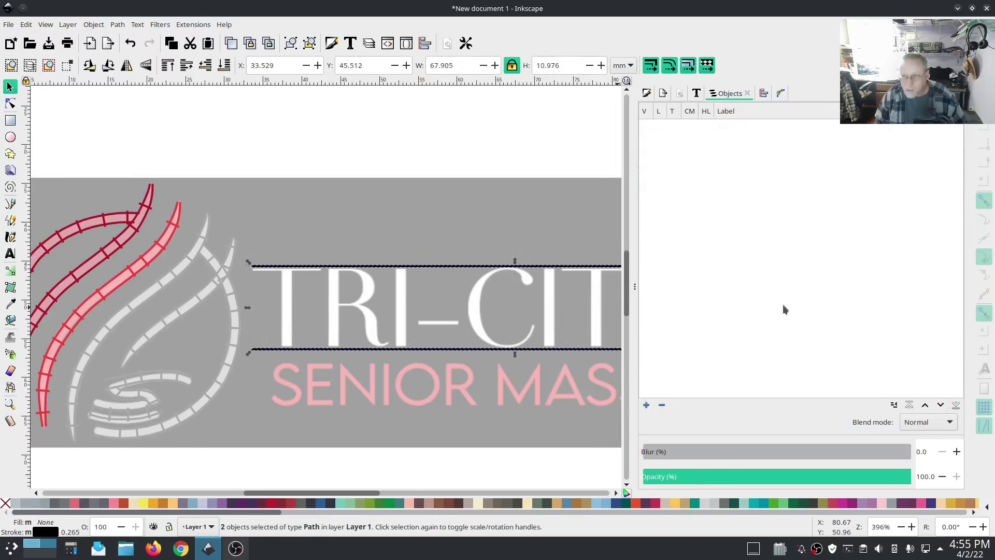
click(458, 144)
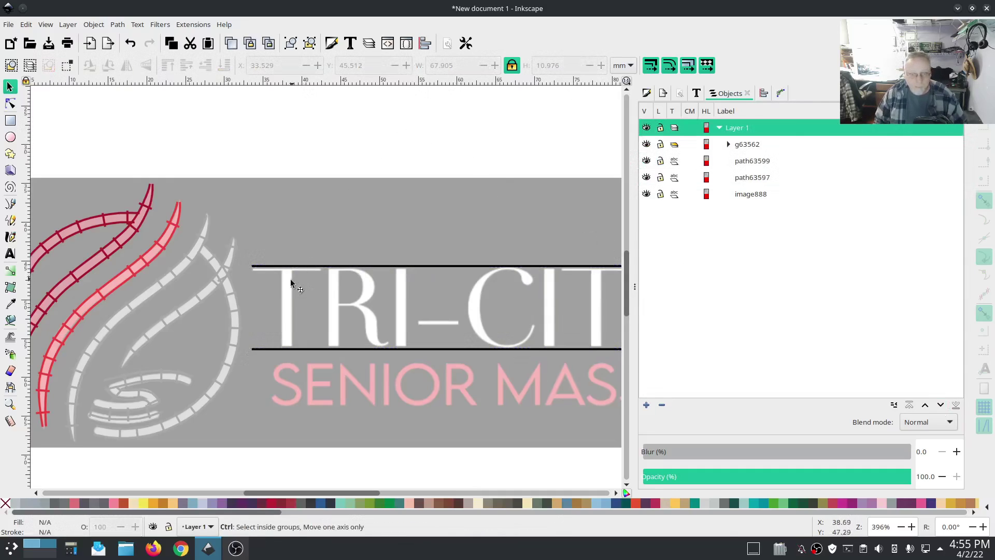
Draw a straight vertical line about 9.6 mm long with the Pen tool up the centre of the T's stem, ending just below the crossbar.
scroll(280, 306, up, 2)
scroll(280, 306, up, 2)
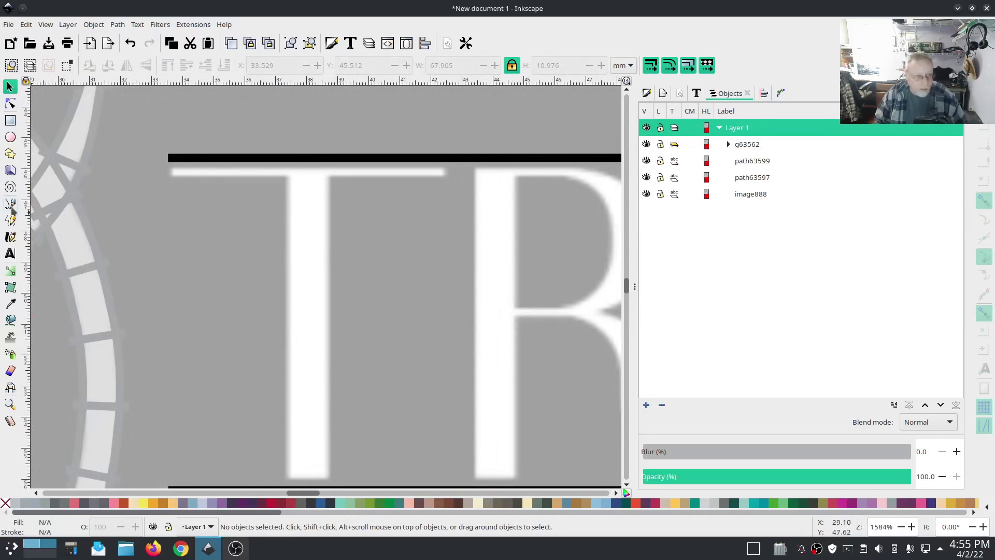
click(11, 204)
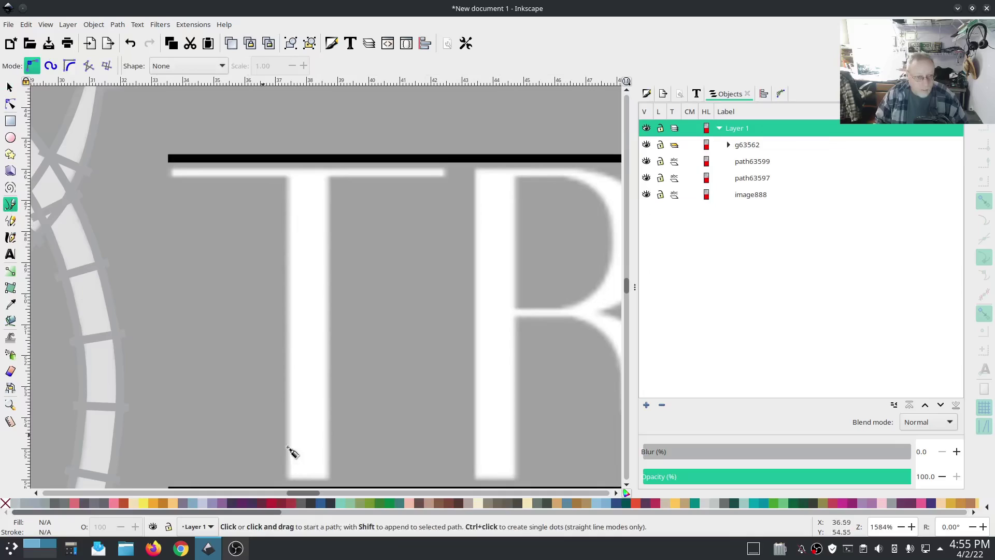
click(307, 479)
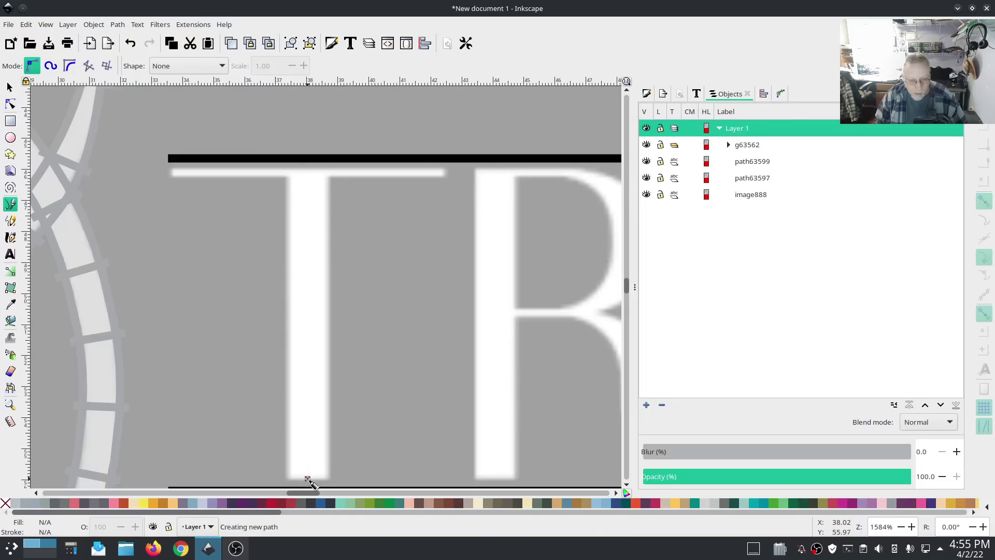
double_click(308, 183)
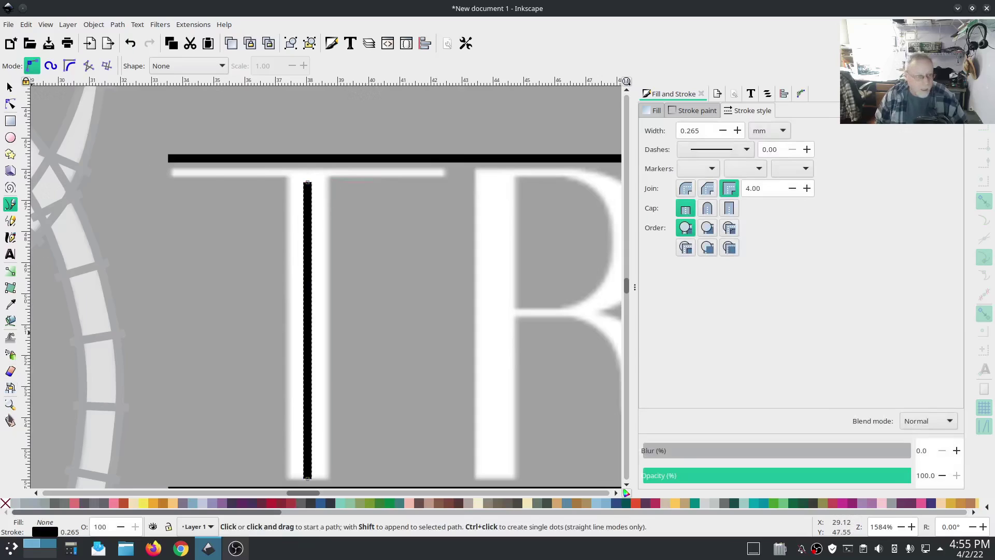
Measure the width of the T's stem and set the centre line's stroke width to 1.5 mm.
click(10, 421)
mouse_move(283, 342)
mouse_down()
mouse_move(311, 371)
mouse_move(320, 343)
mouse_move(331, 343)
mouse_up()
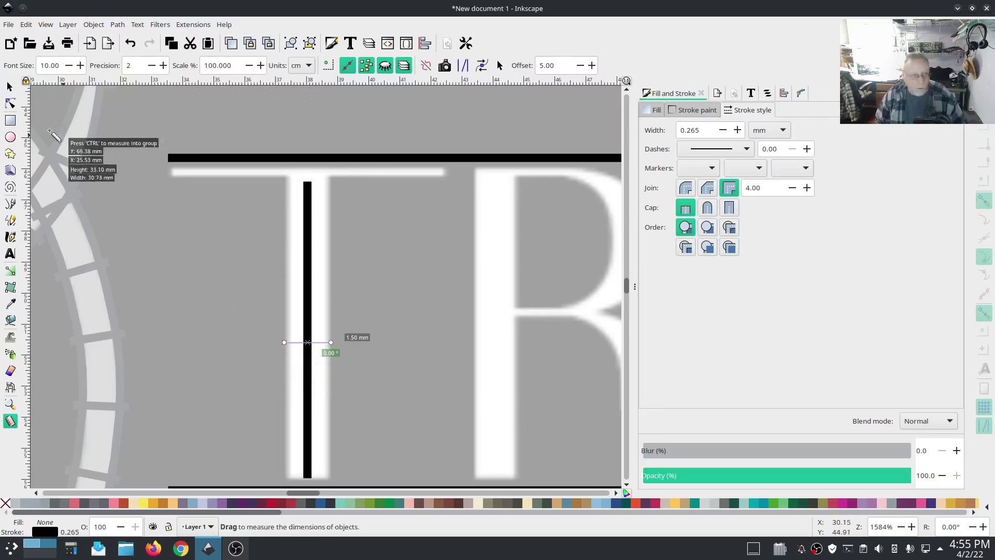
click(10, 87)
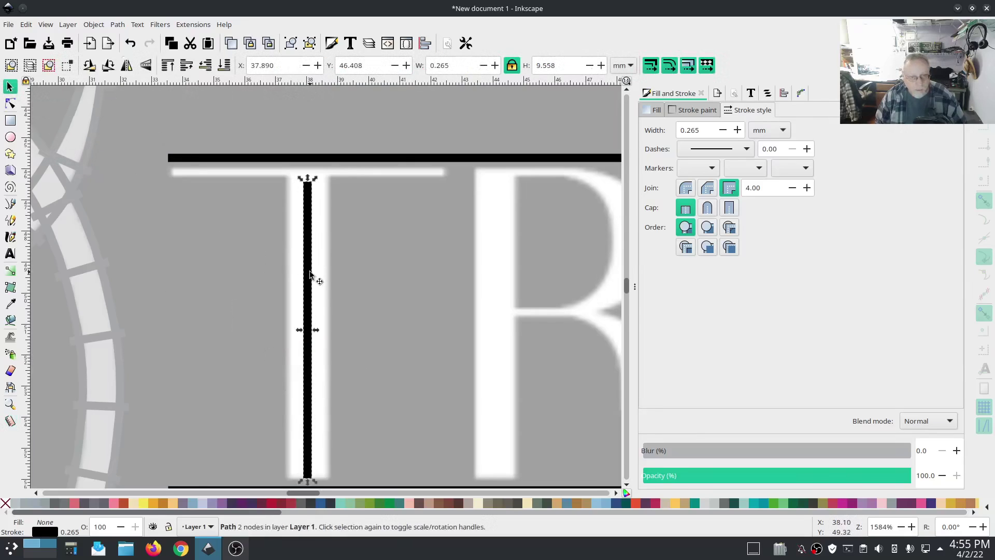
double_click(681, 129)
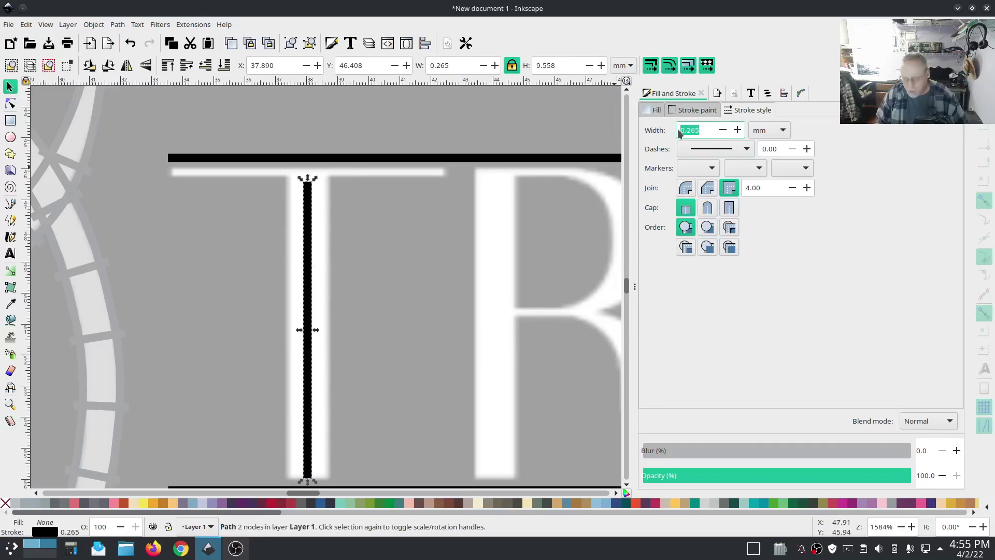
text(1.5)
key(Return)
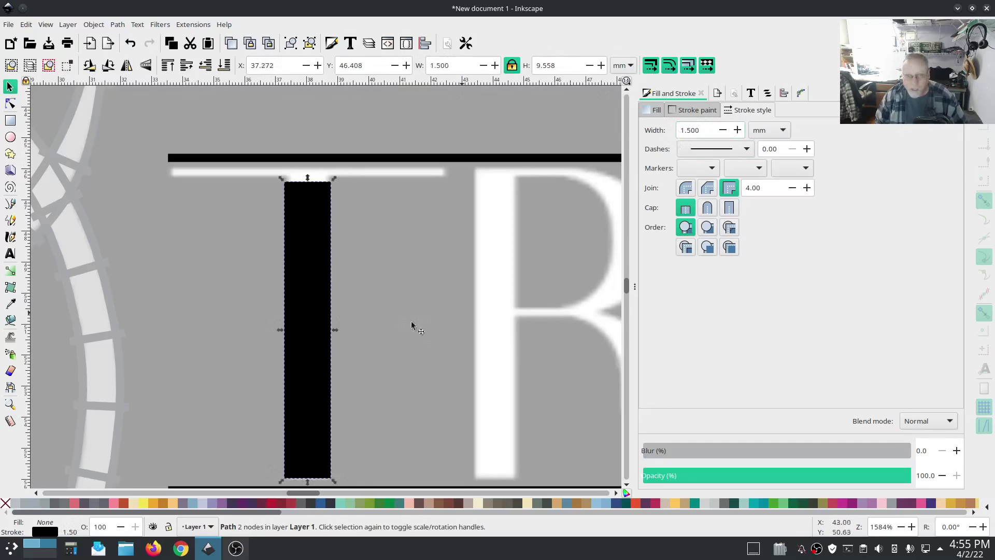
Convert the T's stem line to a satin column with the Ink/Stitch Convert Line to Satin command.
click(188, 26)
mouse_move(204, 171)
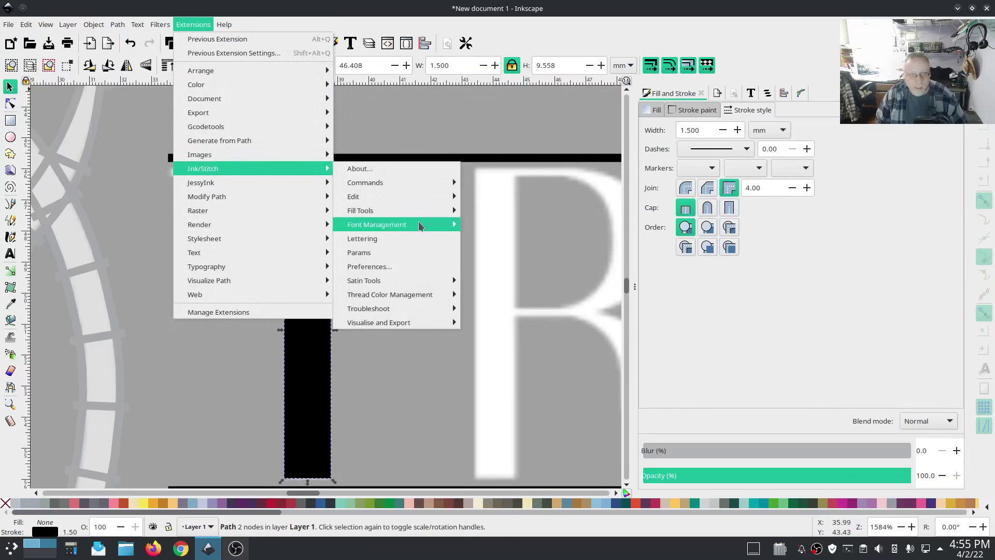
mouse_move(408, 283)
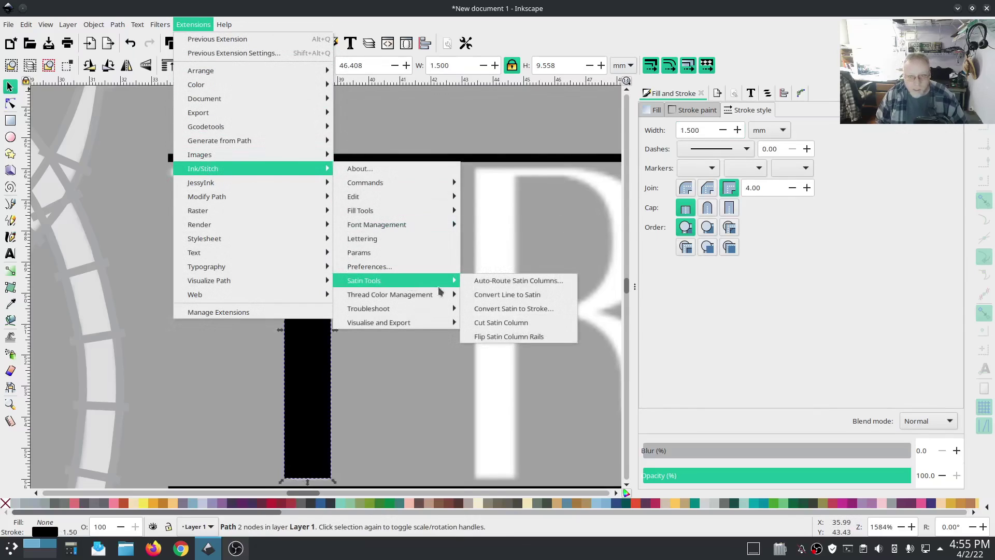
click(515, 294)
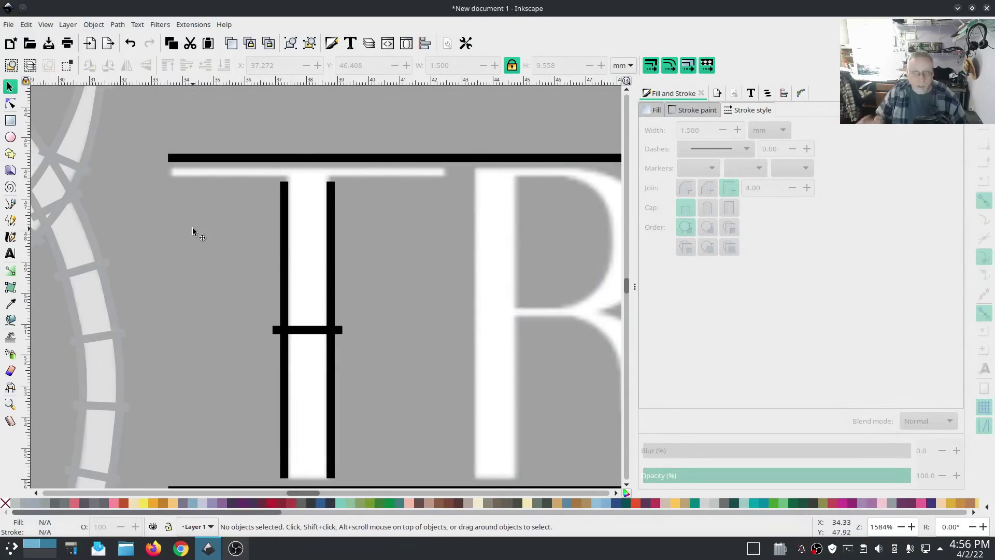
Draw a line about 4.3 mm long from the T's stem centre to the crossbar's left end and give it a fine dotted dash pattern.
key(b)
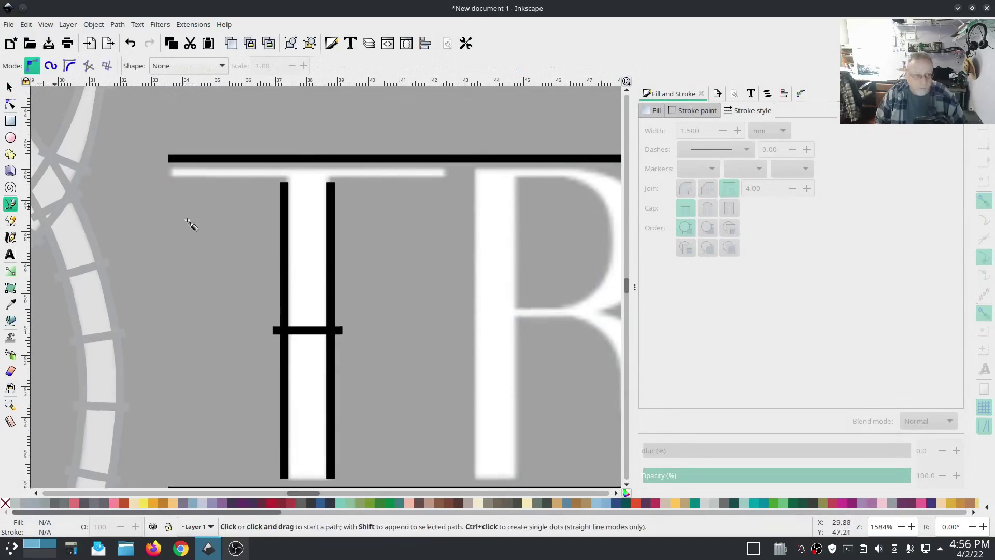
click(306, 173)
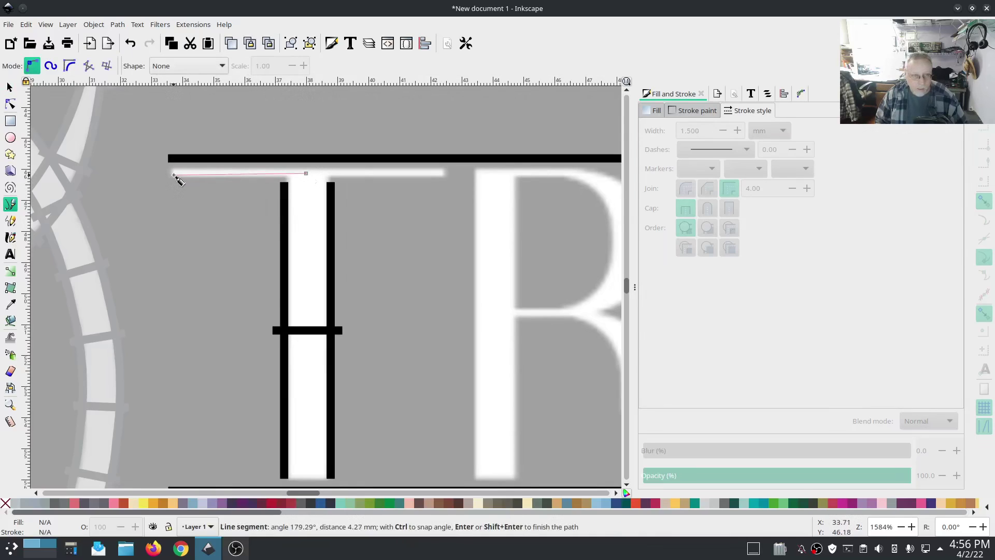
double_click(174, 175)
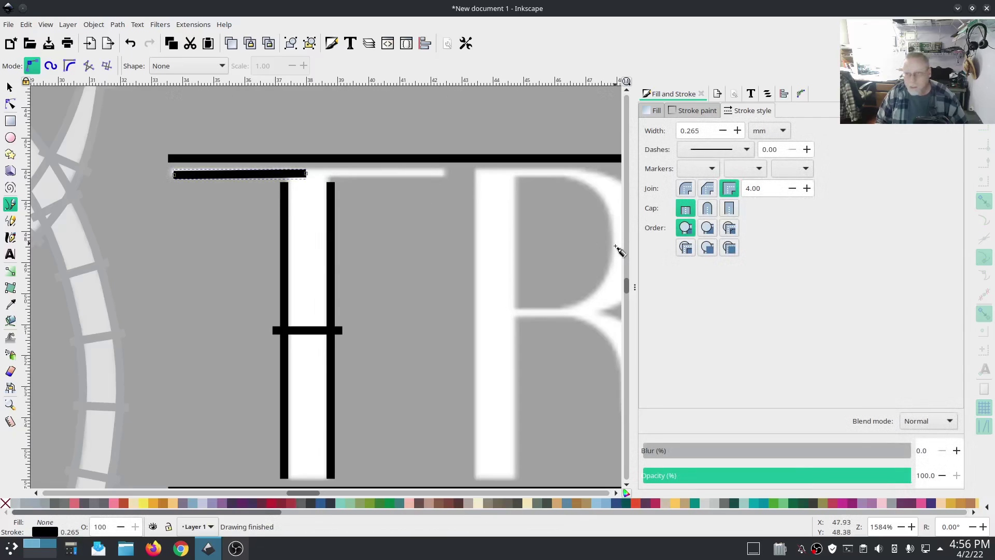
click(711, 149)
click(710, 158)
click(711, 149)
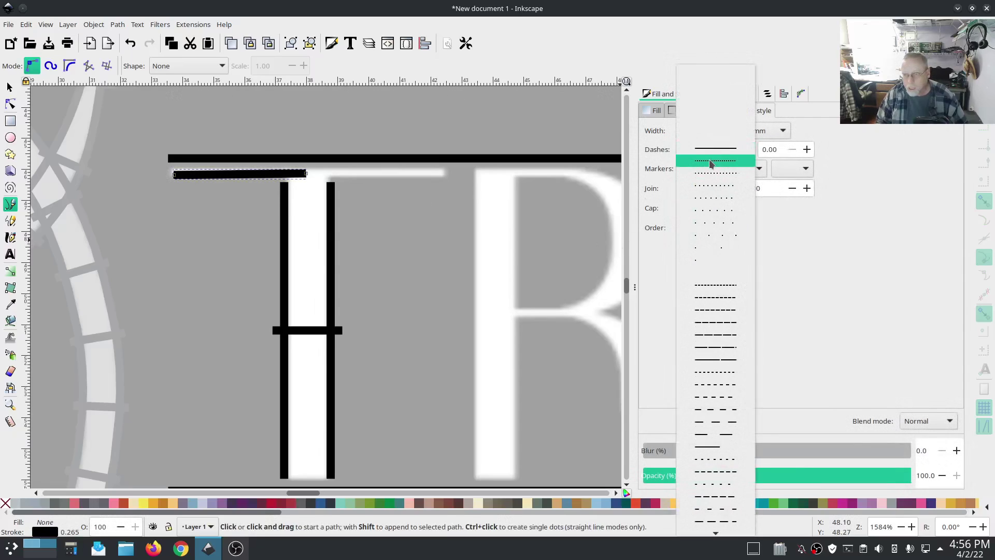
click(711, 165)
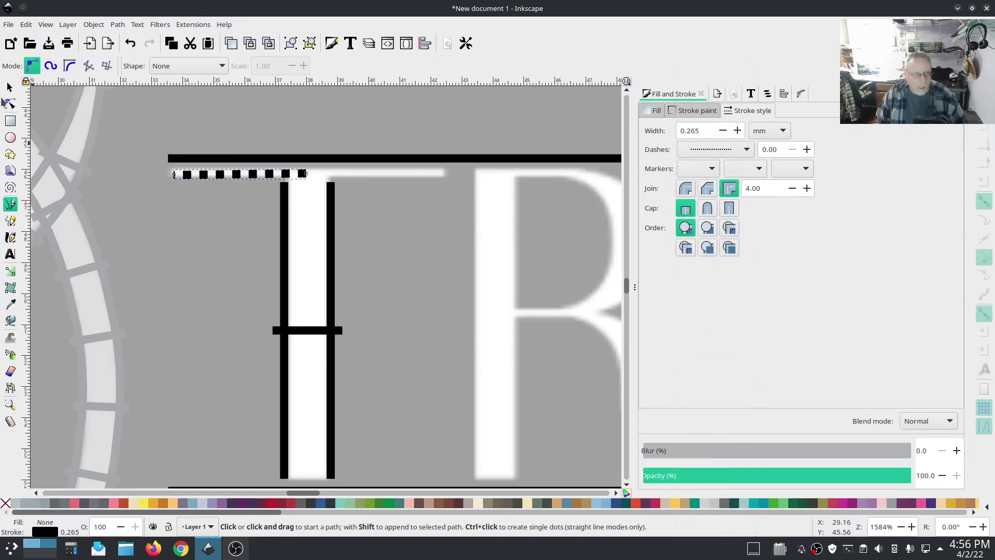
Draw a horizontal line about 8.8 mm long across the T's full crossbar and align its left node with the crossbar's end.
click(166, 180)
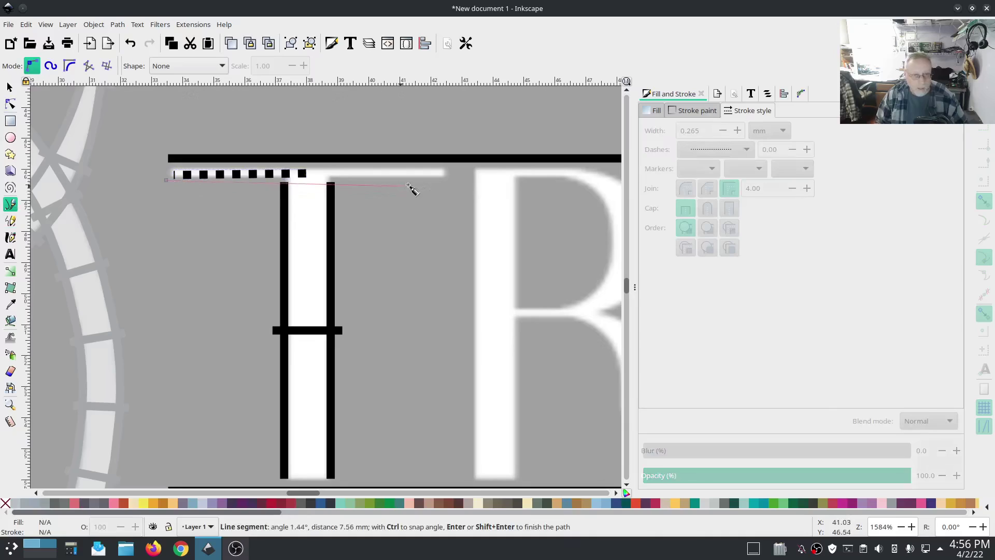
double_click(444, 182)
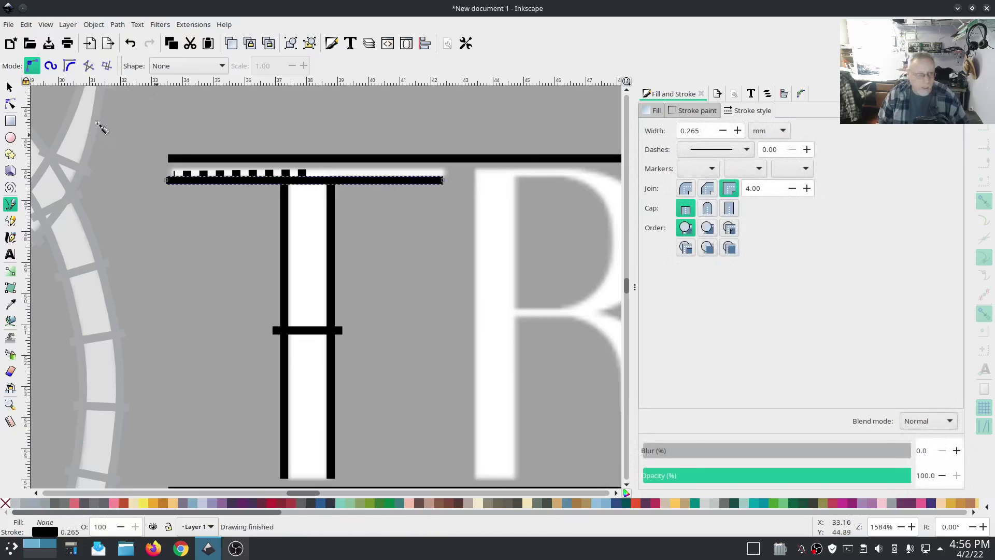
click(10, 105)
scroll(155, 195, up, 2)
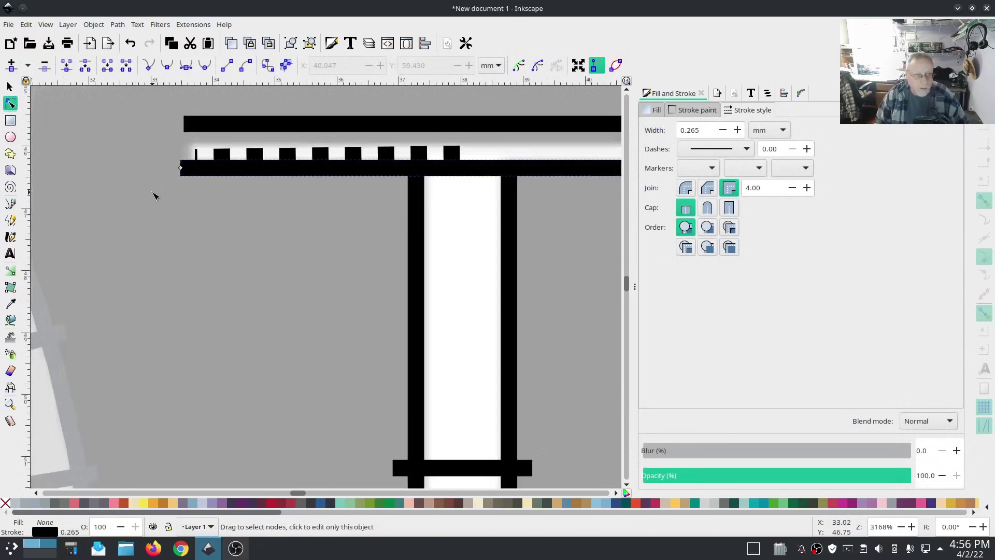
drag(181, 169, 197, 171)
scroll(302, 240, down, 2)
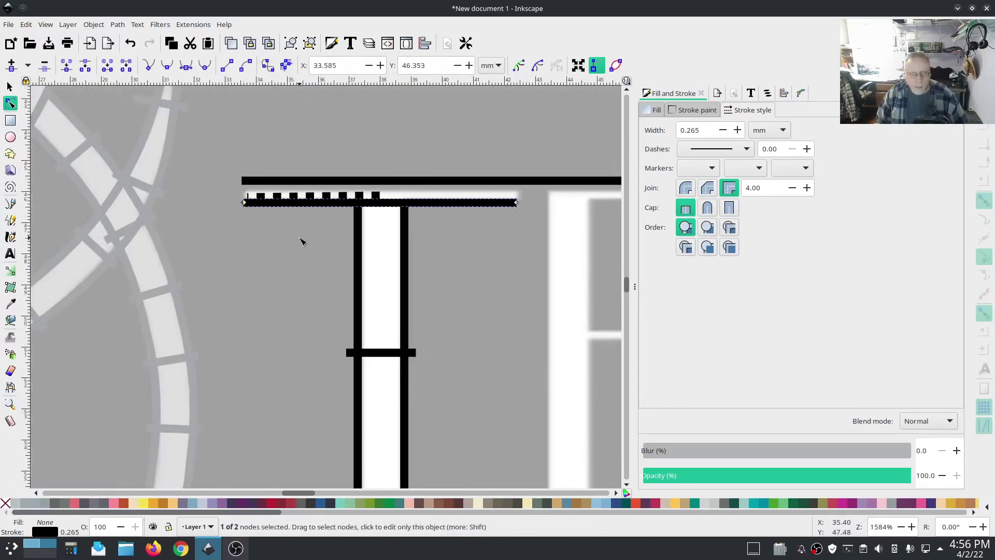
Set the crossbar line's stroke width to 1 mm.
drag(700, 130, 692, 129)
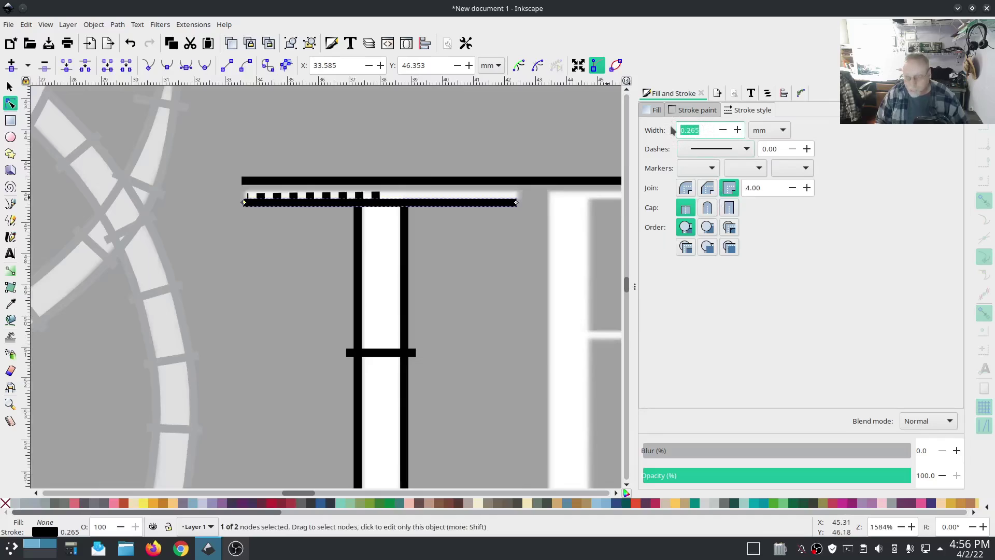
text(1)
key(Return)
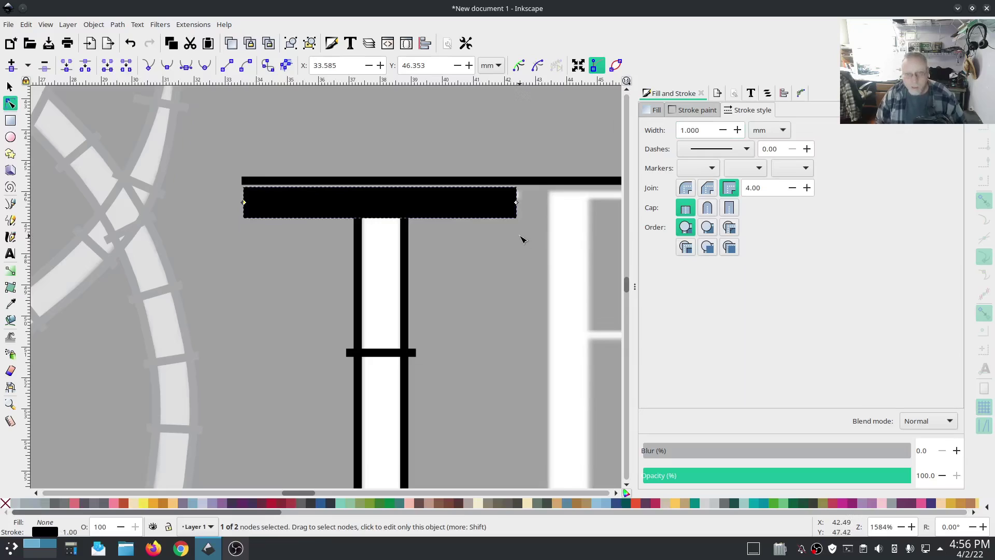
Convert the T's crossbar line to a satin column with the Ink/Stitch Convert Line to Satin command.
click(10, 87)
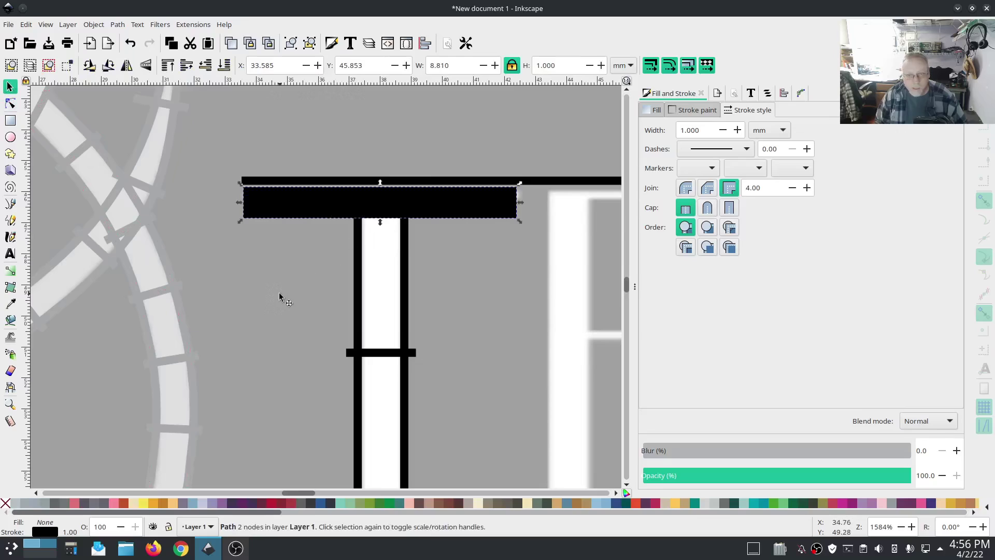
click(193, 24)
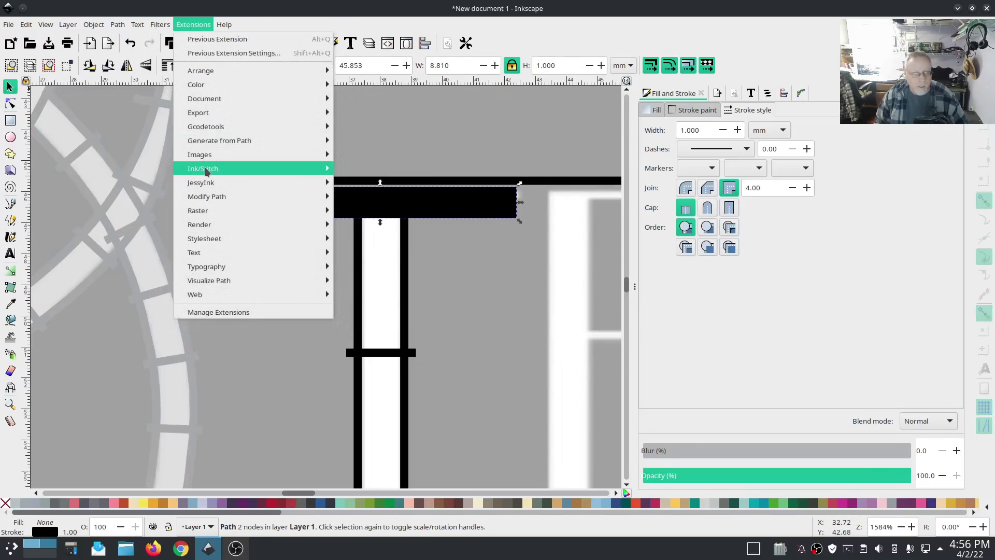
mouse_move(249, 168)
mouse_move(391, 280)
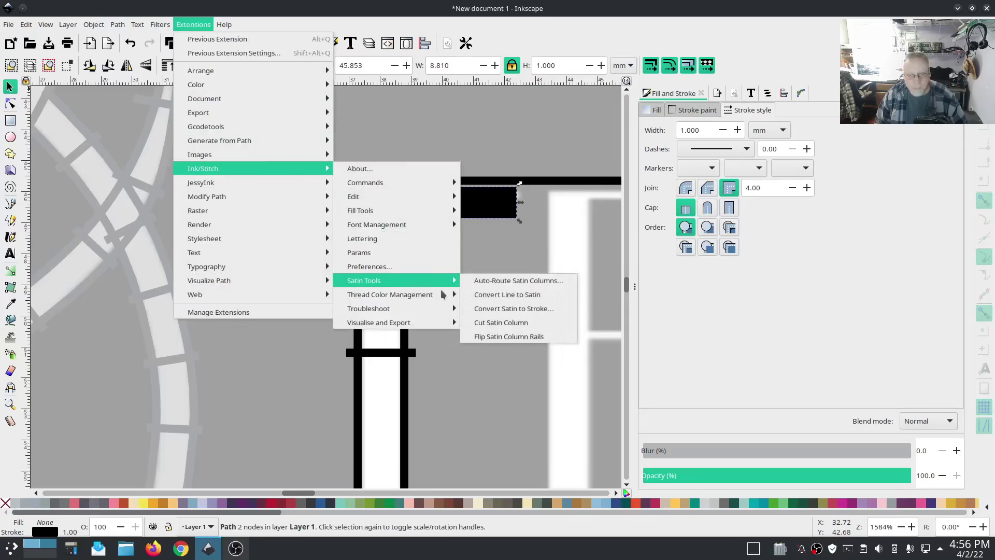
click(484, 296)
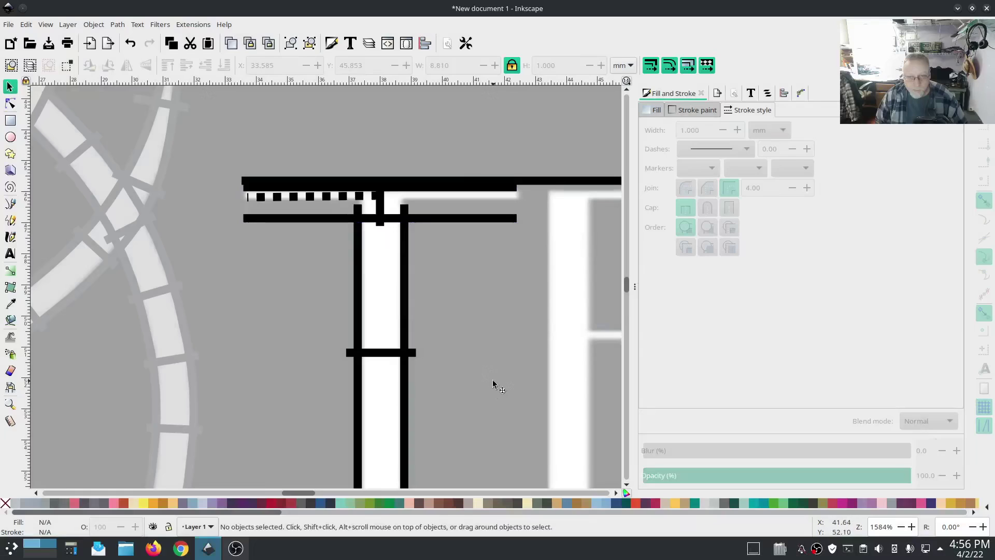
Group the T's stem satin, dotted running stitch and crossbar satin, and make Layer 1 the active layer.
drag(467, 360, 242, 352)
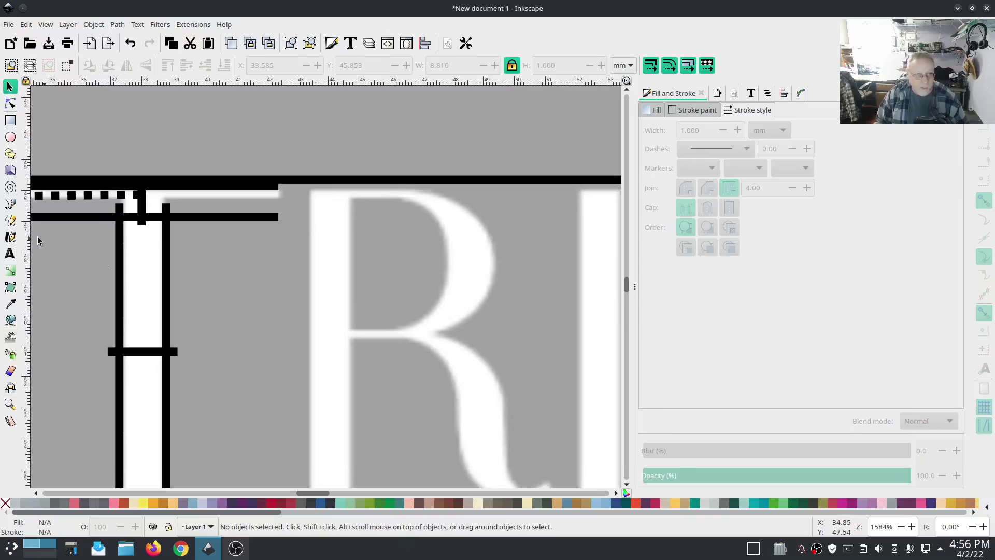
click(10, 203)
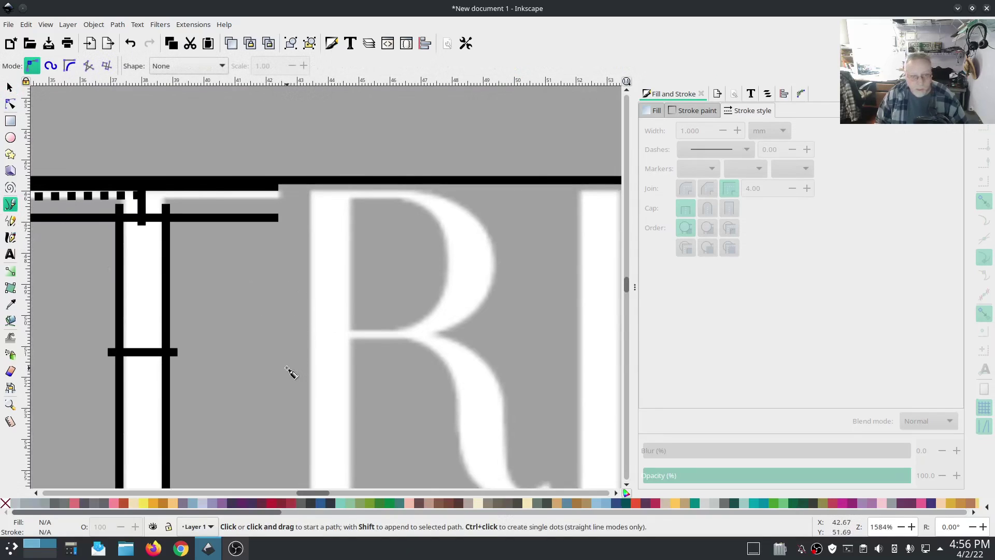
scroll(289, 371, down, 2)
scroll(290, 371, down, 2)
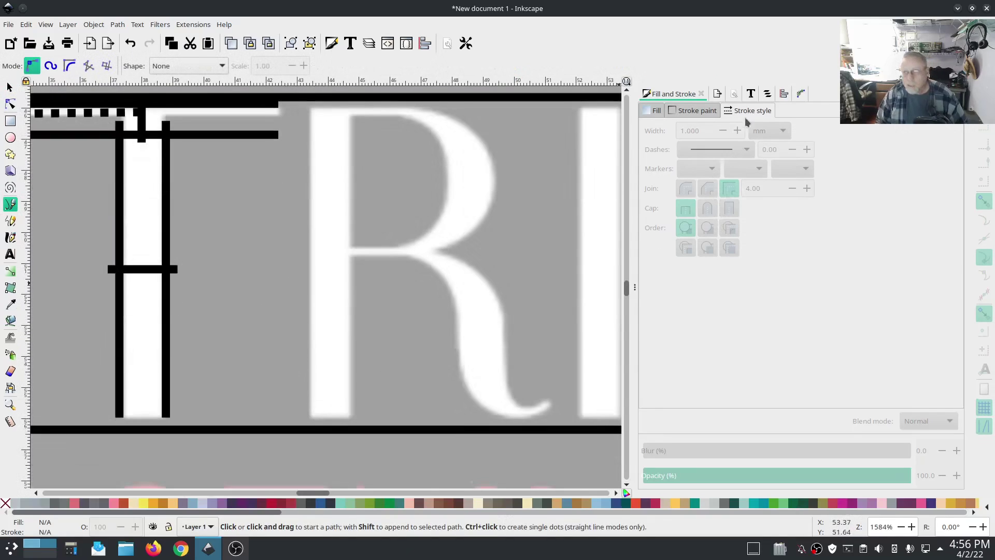
click(767, 94)
click(750, 178)
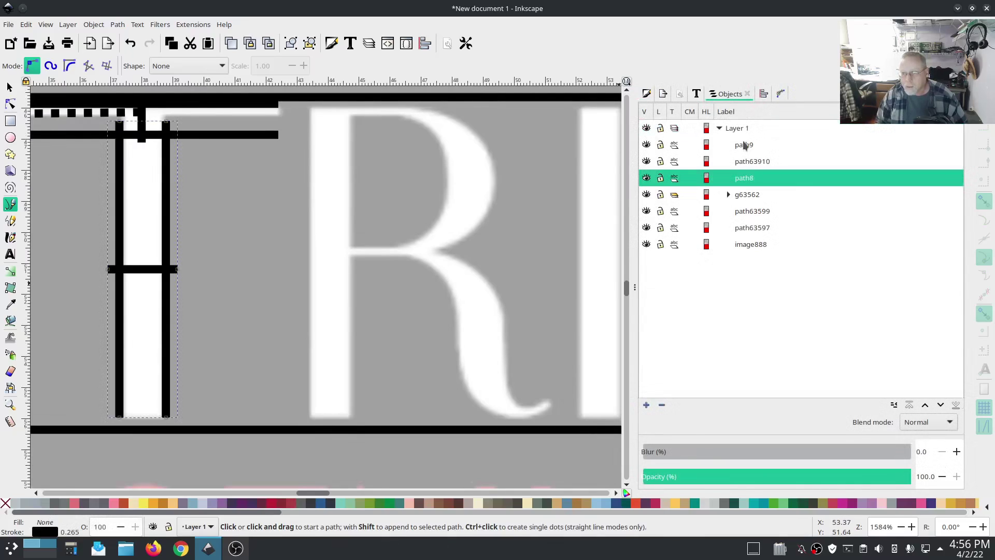
shift+click(745, 146)
right_click(752, 157)
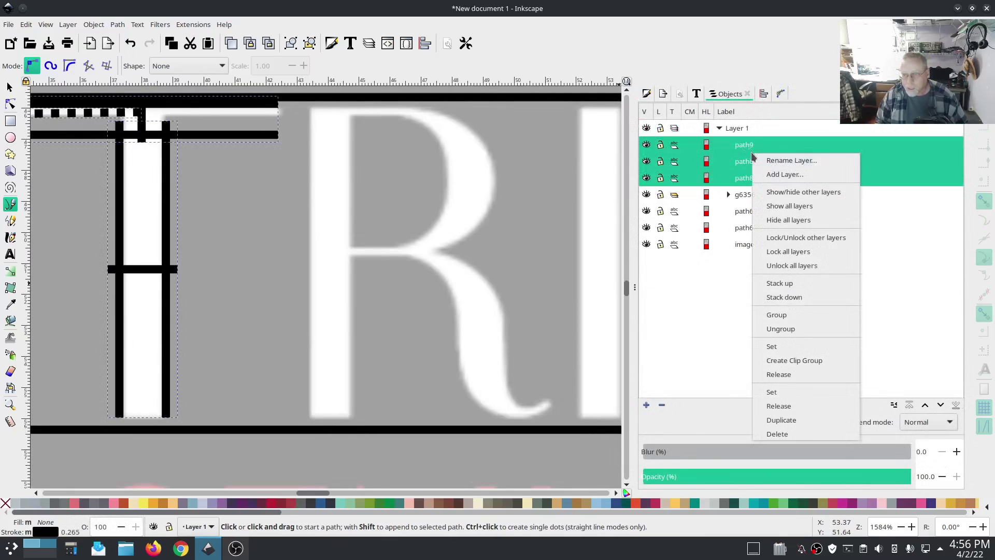
click(801, 317)
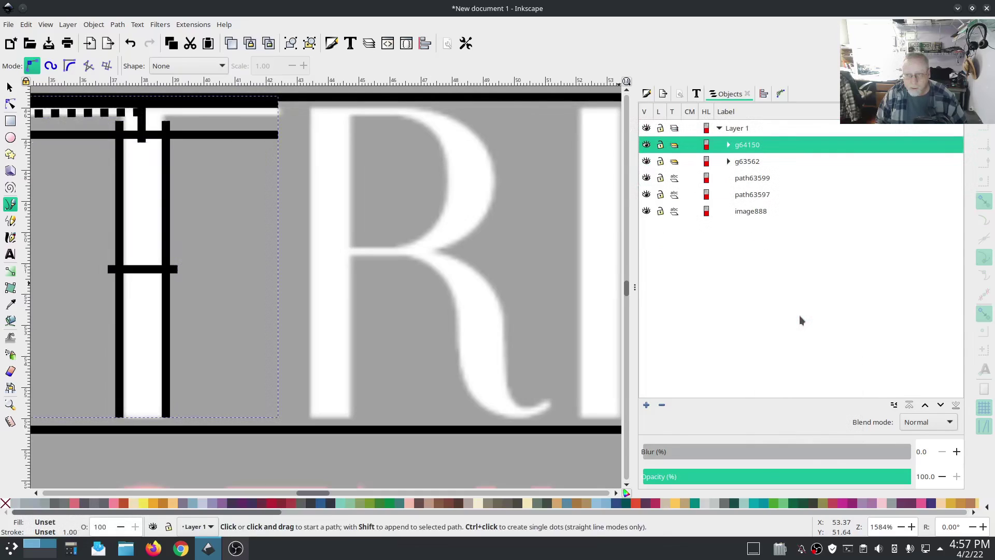
click(742, 130)
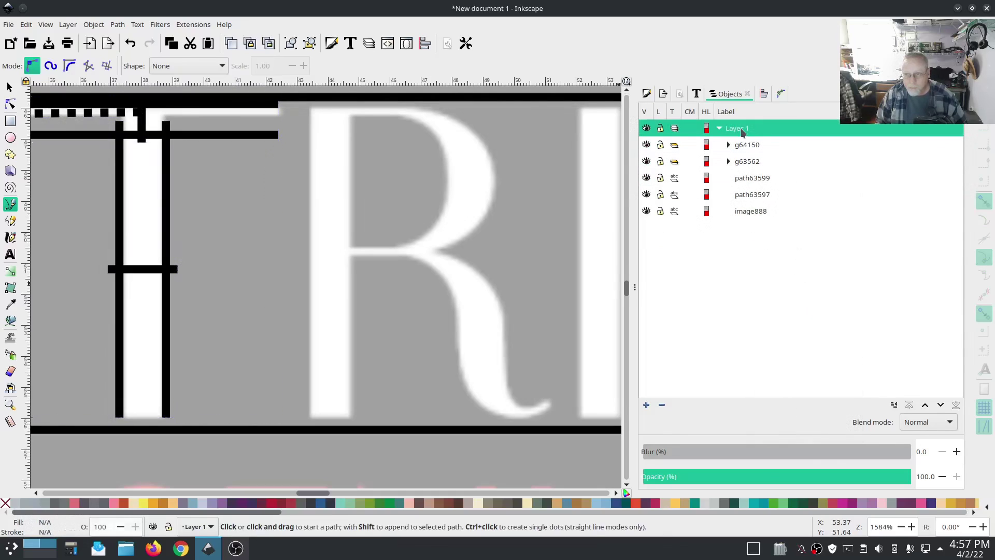
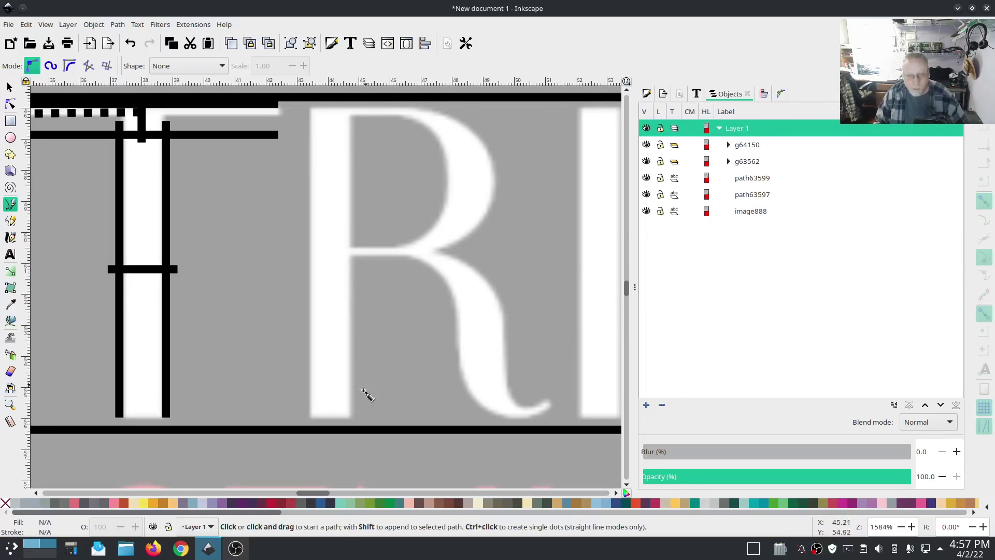
Draw a straight vertical line down the centre of the R's stem and set its stroke width to 1.5 mm.
click(328, 418)
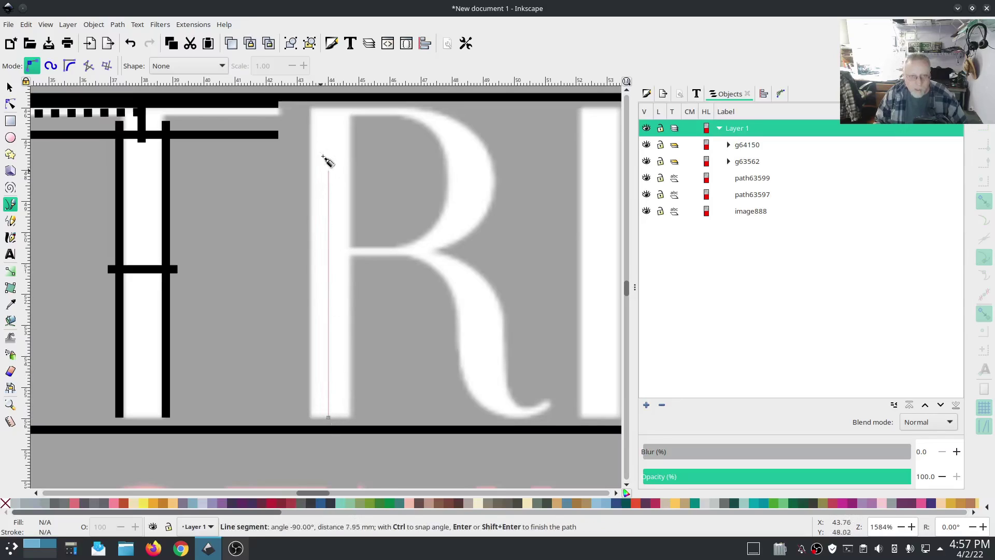
double_click(331, 107)
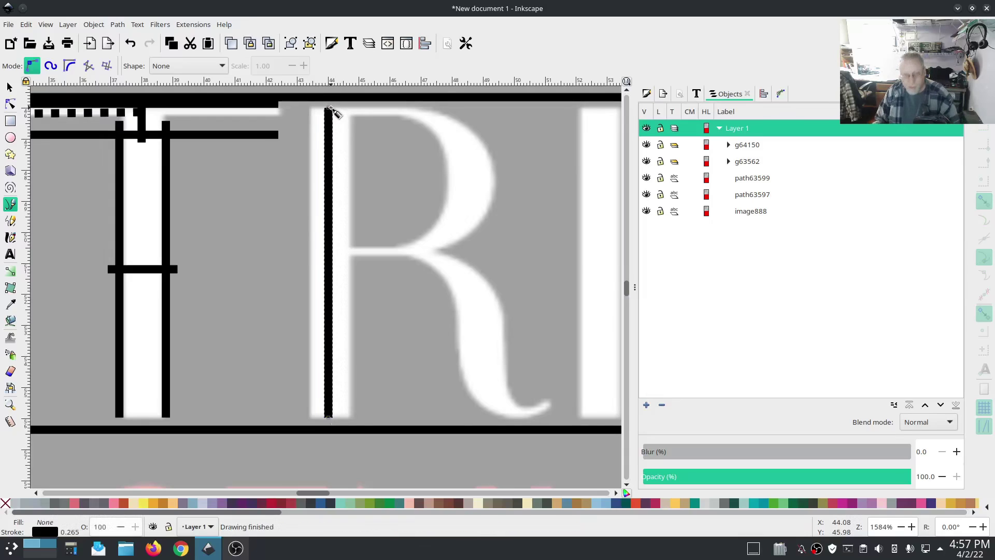
click(647, 95)
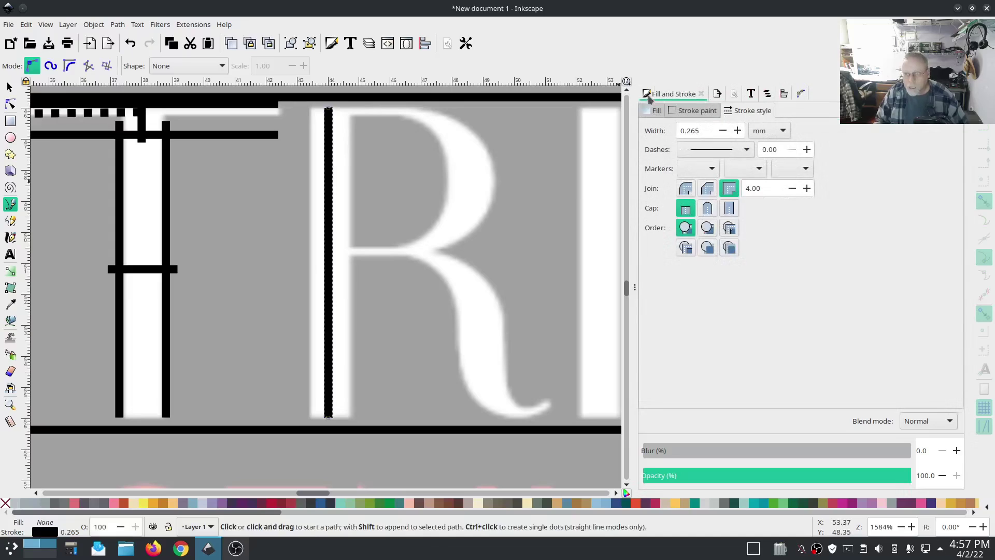
click(705, 131)
text(1.5)
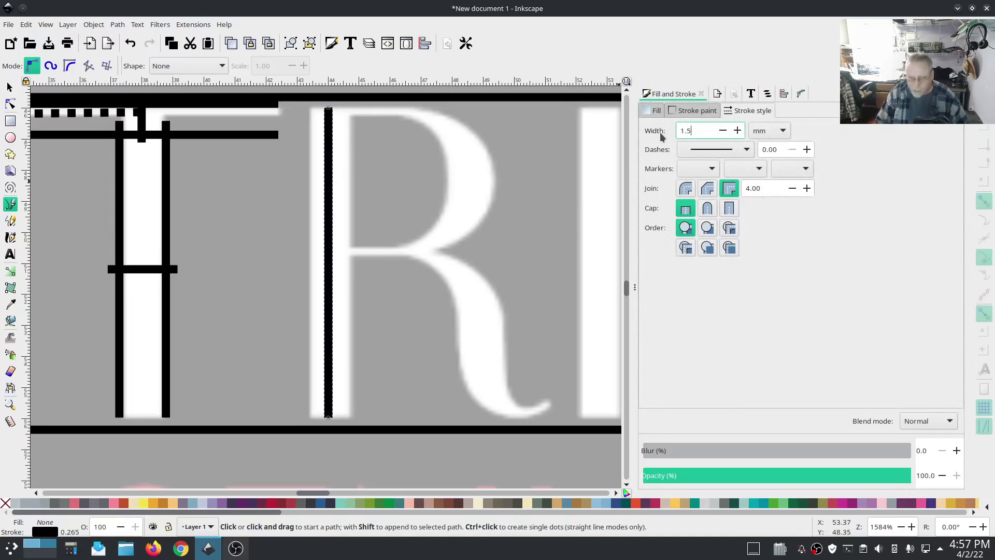
key(Return)
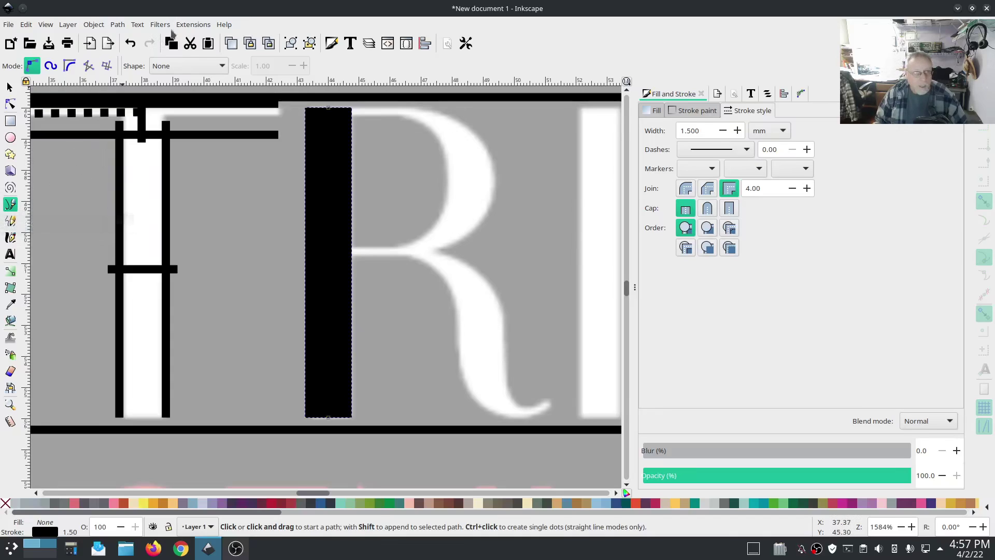
Convert the R's thick stem line to a satin column with Ink/Stitch.
click(193, 25)
mouse_move(322, 171)
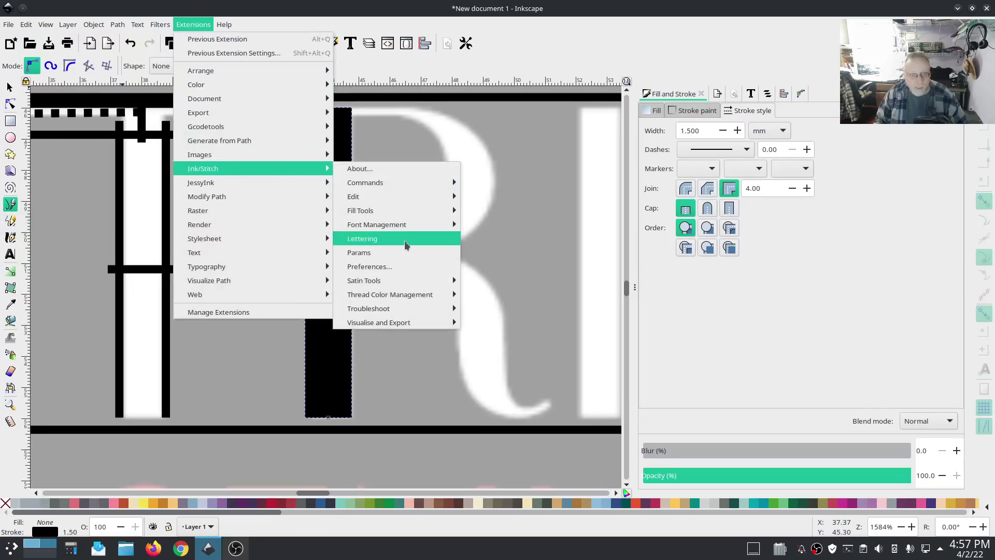
mouse_move(430, 281)
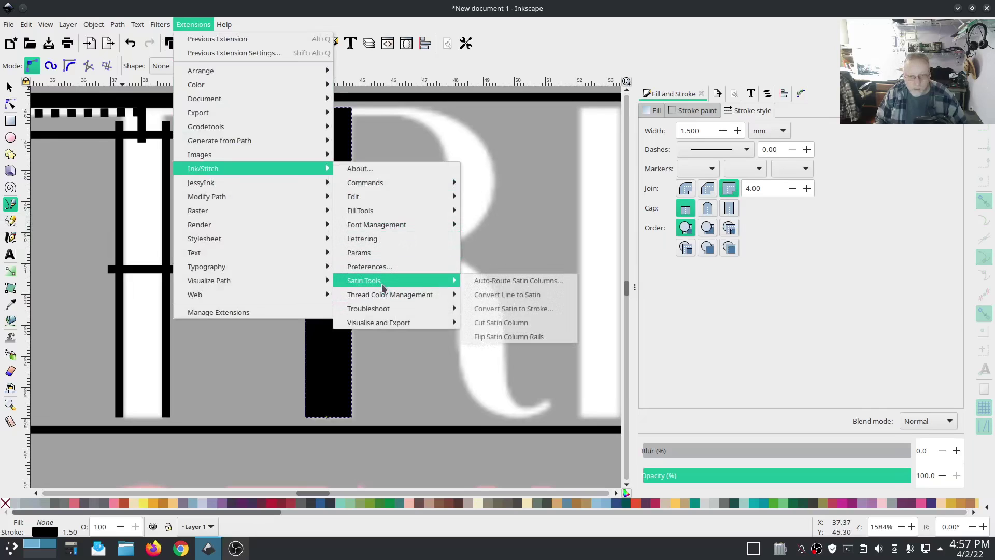
click(515, 295)
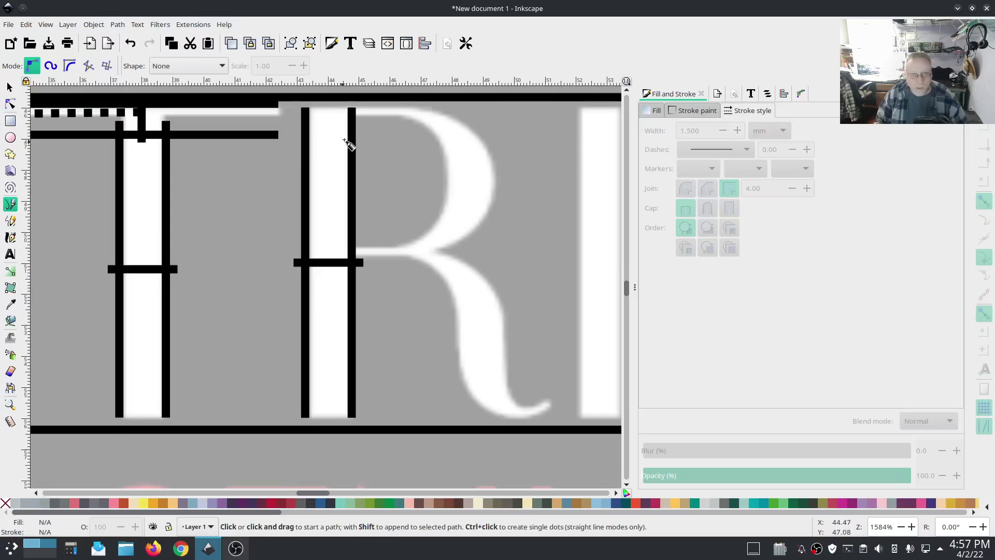
Trace the outer edge of the R's bowl with an open path running from the stem's top around to its middle.
click(352, 106)
click(420, 106)
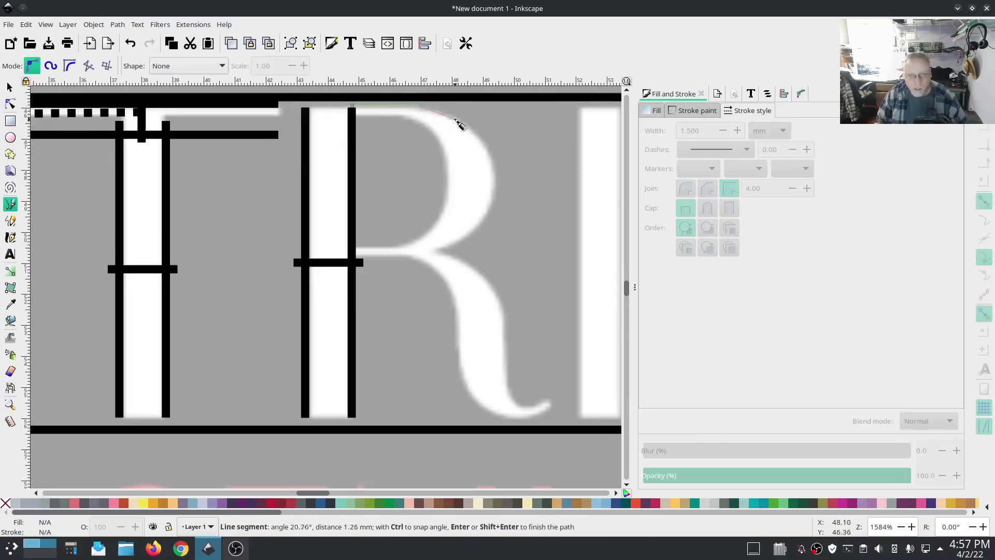
click(482, 140)
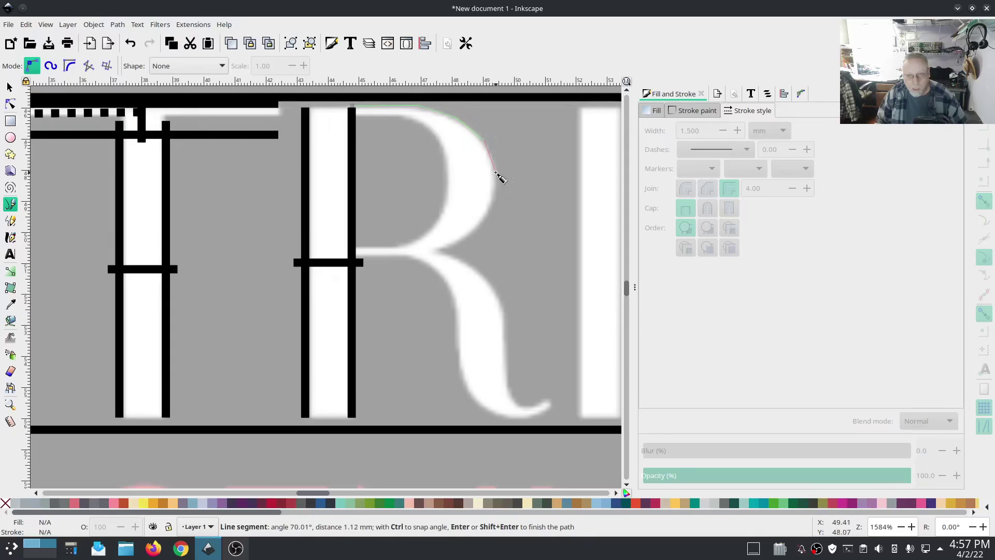
click(491, 208)
click(476, 237)
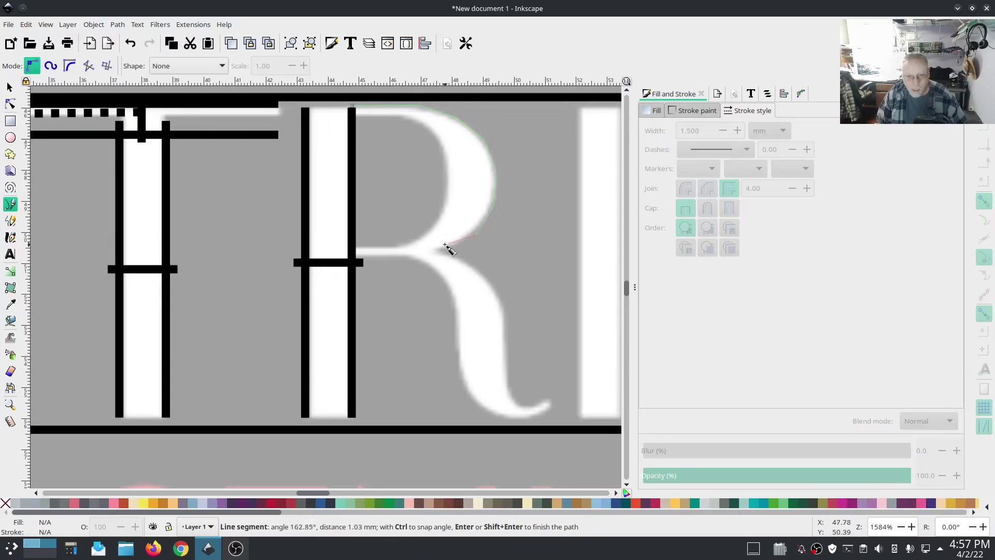
click(447, 248)
click(431, 252)
click(389, 258)
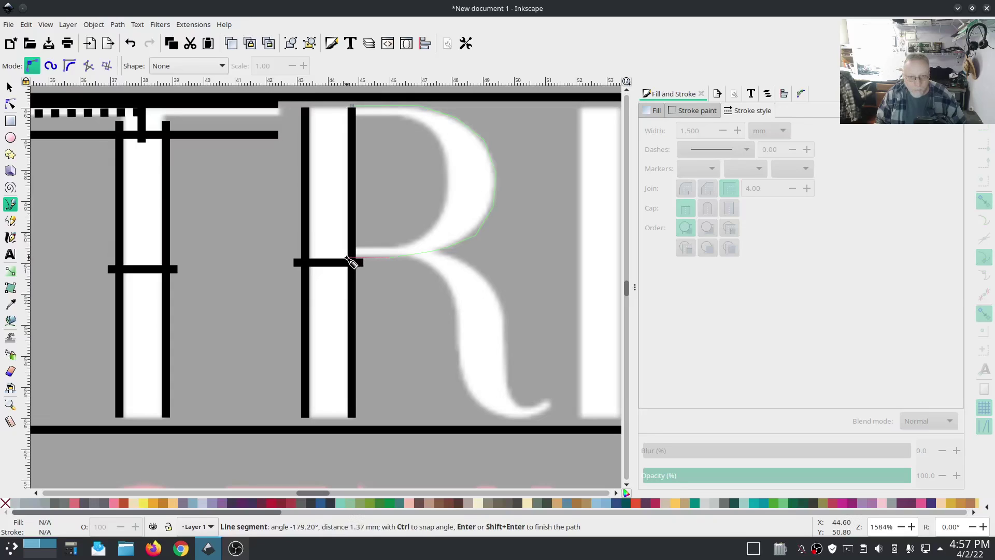
click(347, 258)
key(Return)
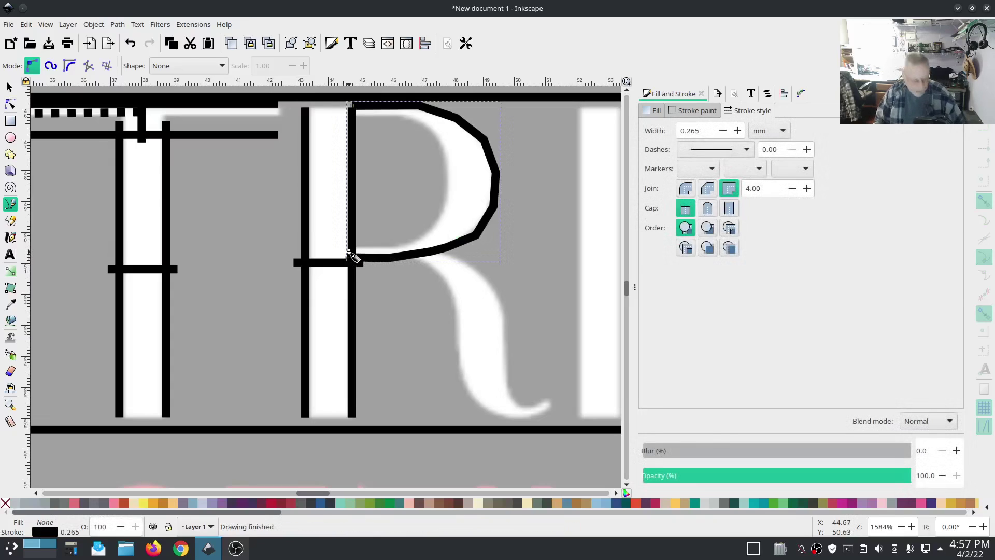
Make all nodes of the bowl's outer path symmetric to round its curve.
click(13, 104)
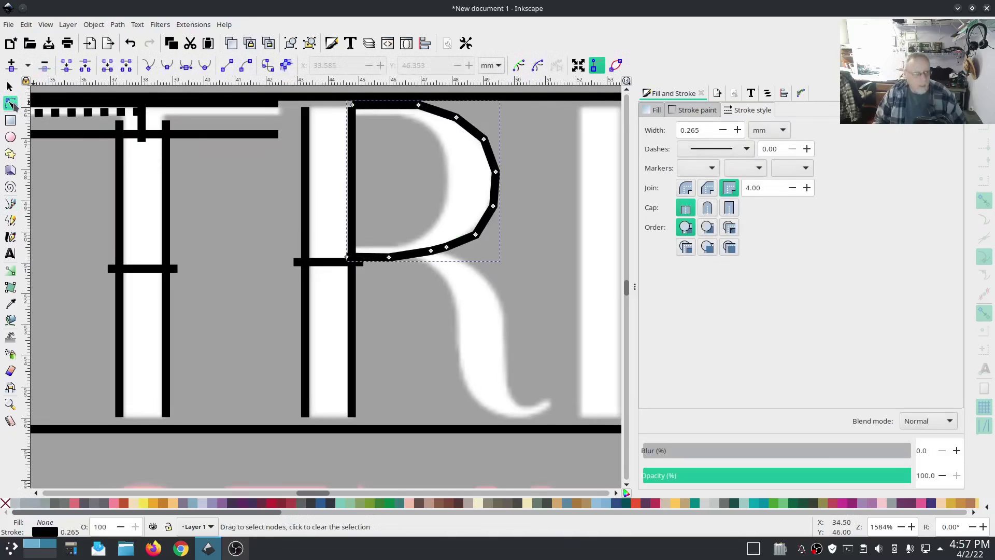
key(ctrl+a)
click(185, 65)
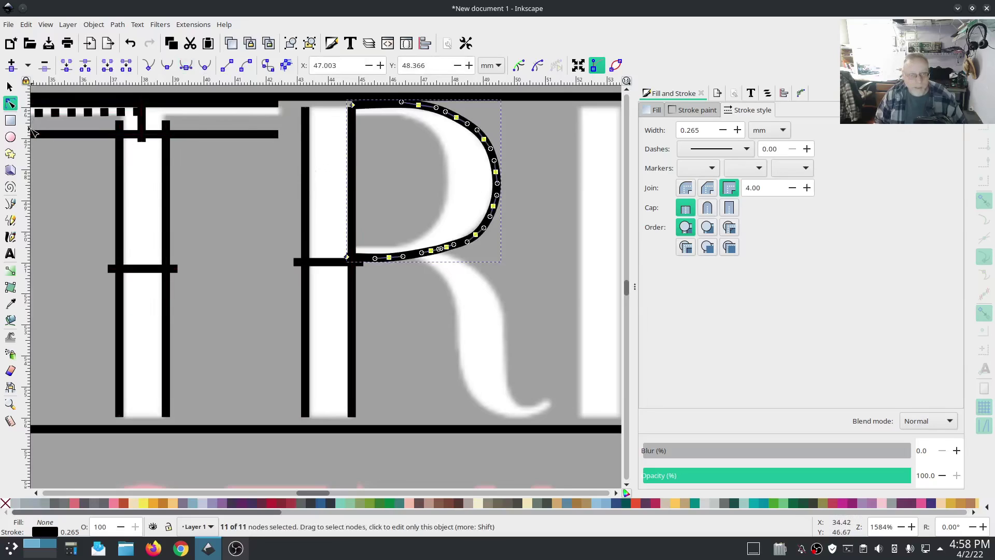
Trace the inner edge of the R's bowl with a second open path that starts and ends at the stem.
click(11, 205)
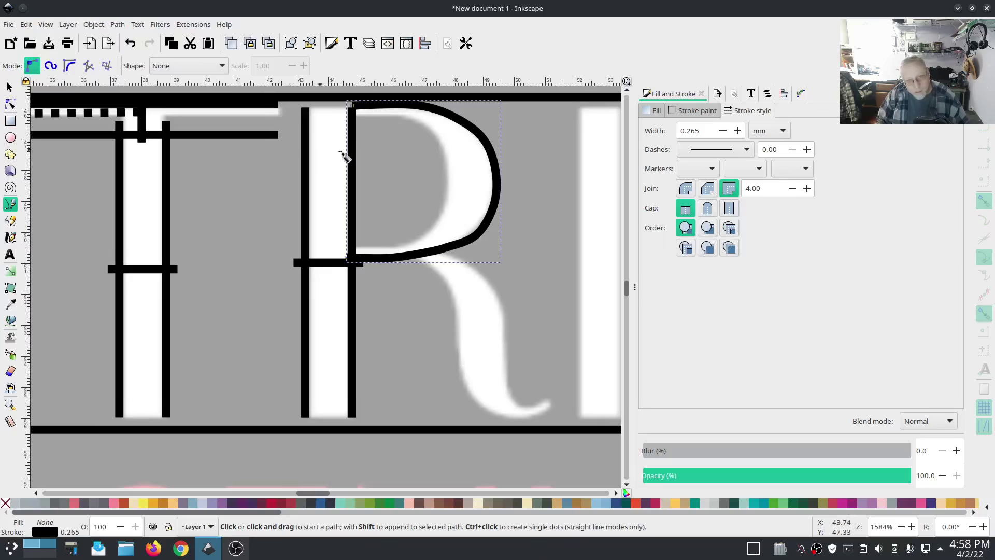
click(355, 120)
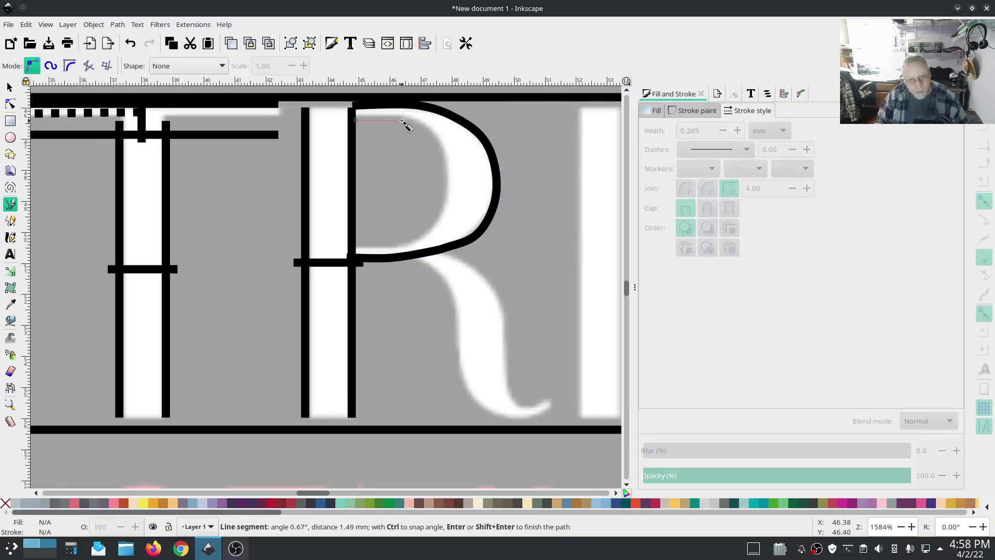
click(403, 122)
click(424, 129)
click(441, 149)
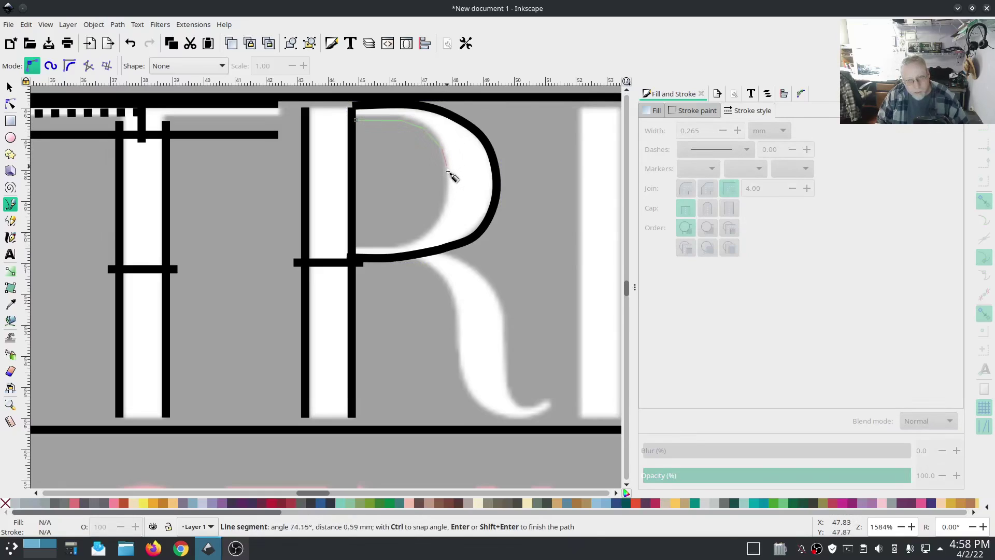
click(444, 204)
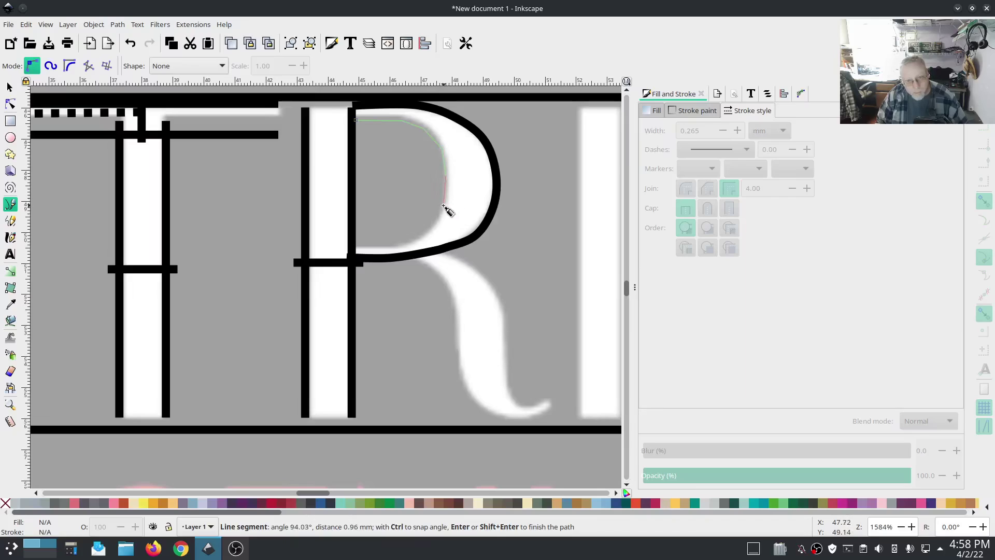
click(428, 228)
click(402, 239)
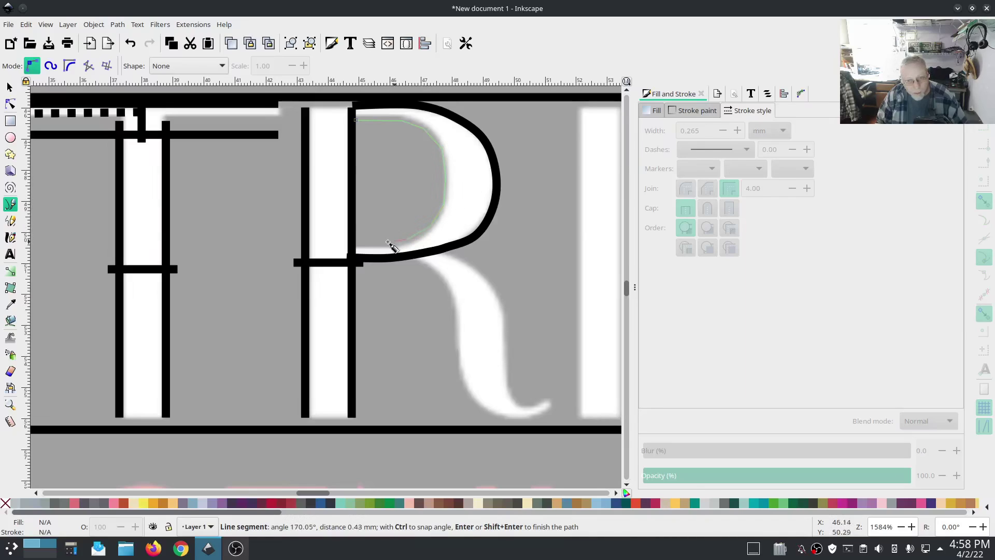
click(376, 240)
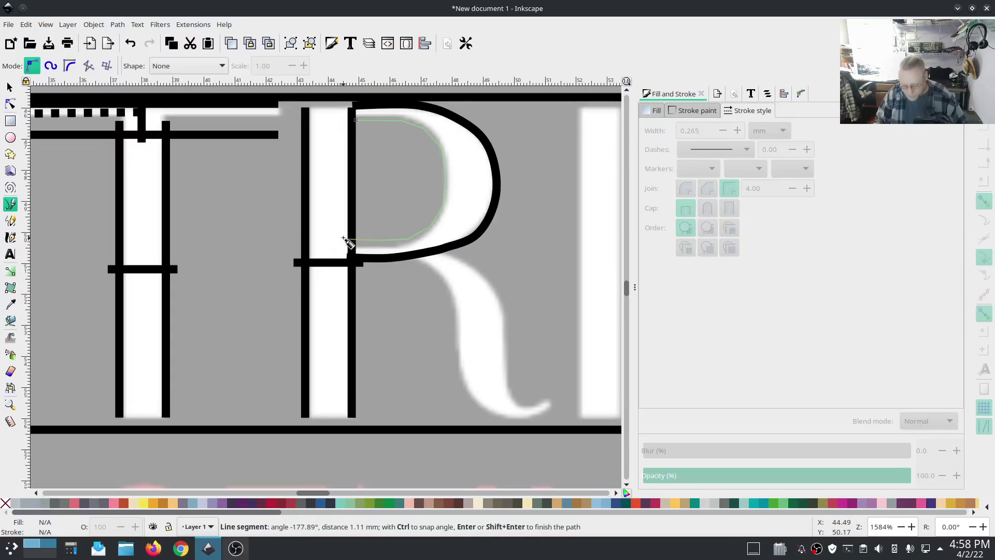
double_click(342, 239)
Make all nodes of the bowl's inner path symmetric to round its curve.
key(ctrl+a)
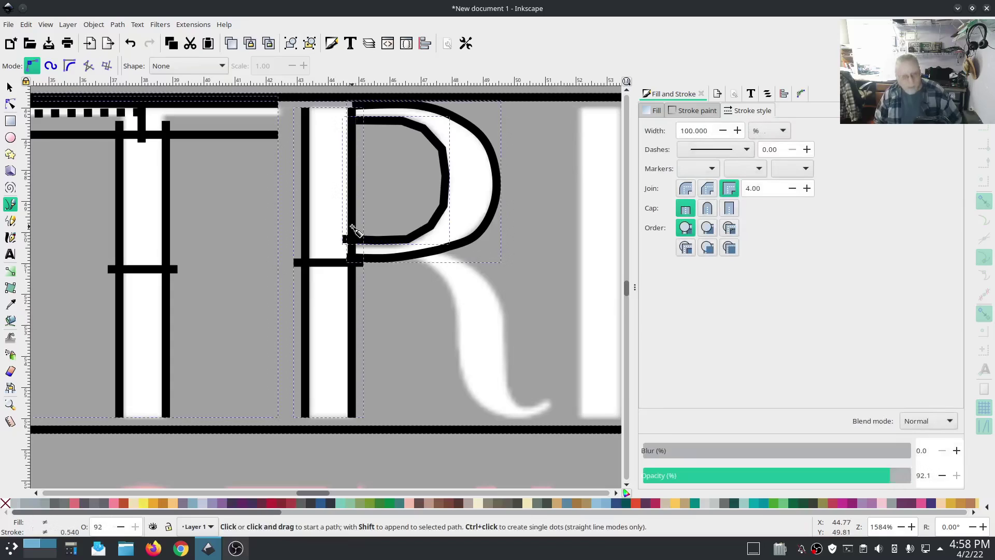
click(10, 104)
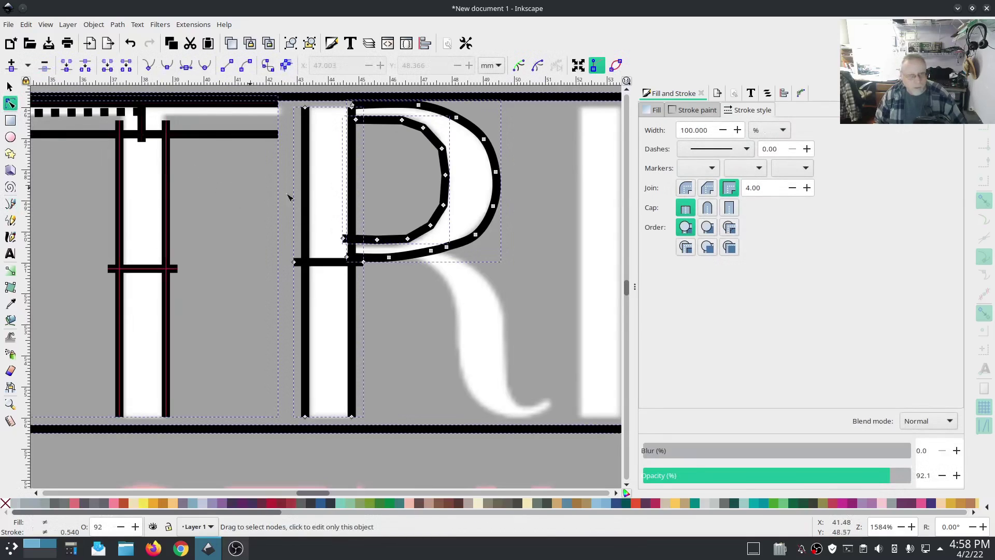
key(ctrl+a)
click(444, 149)
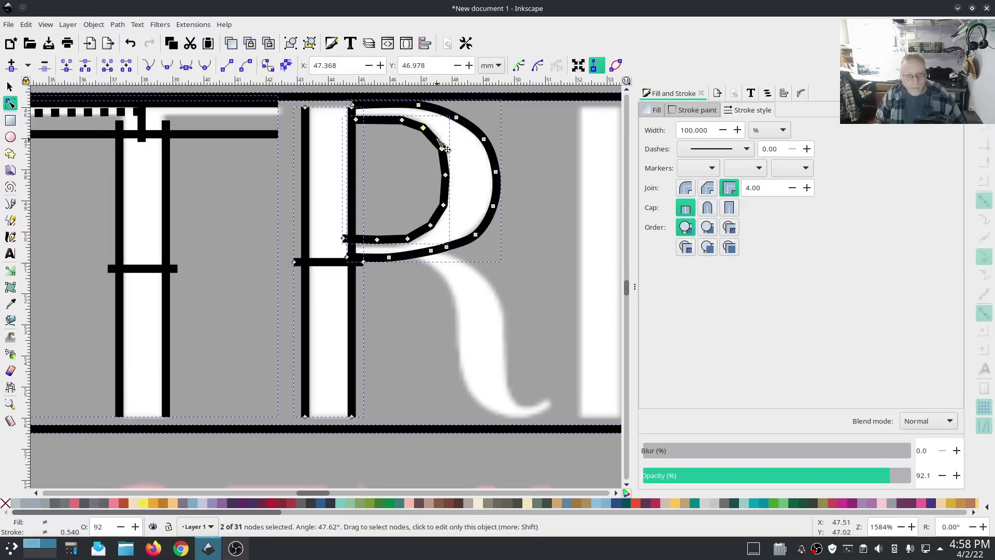
key(ctrl+a)
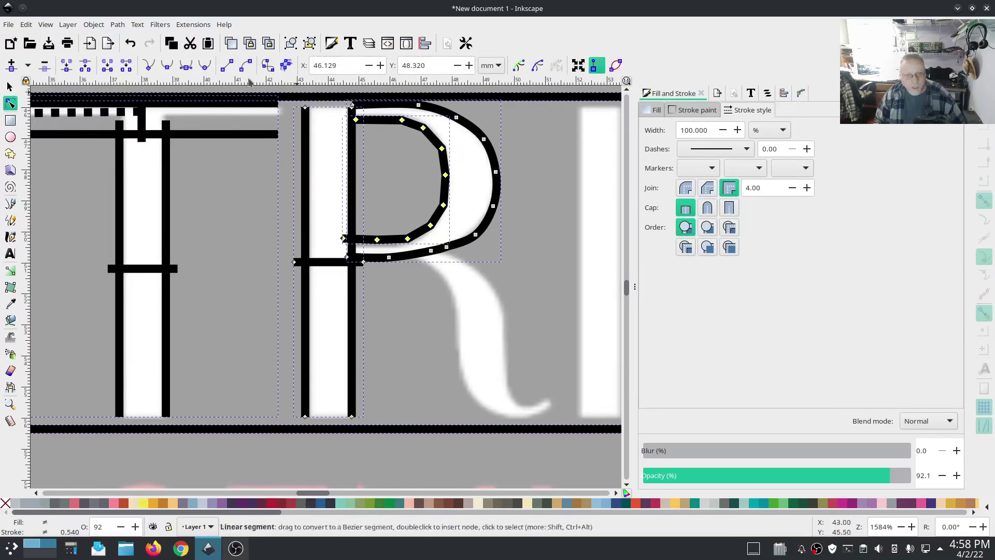
click(186, 66)
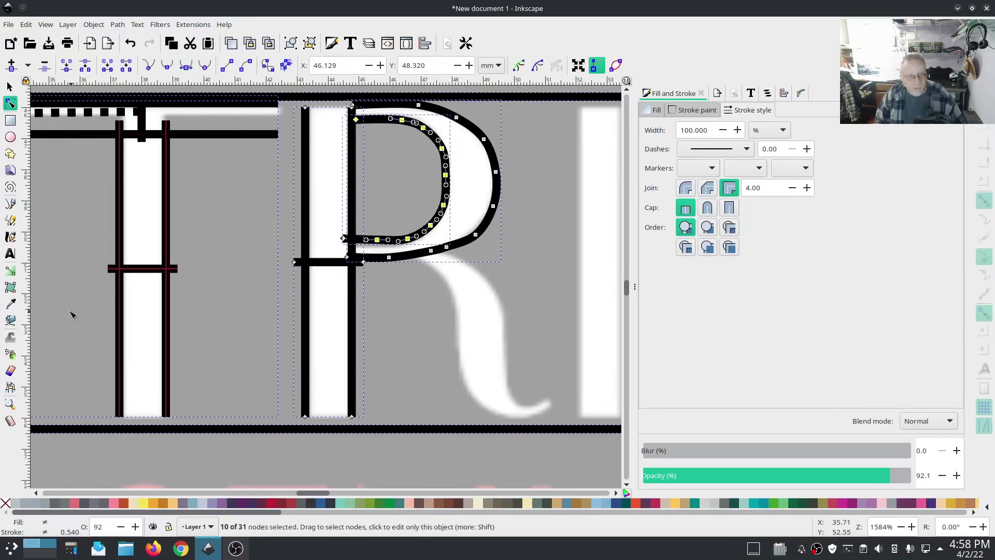
Draw four freehand rungs across the R's bowl: one at each end near the stem and two across the curve.
click(10, 220)
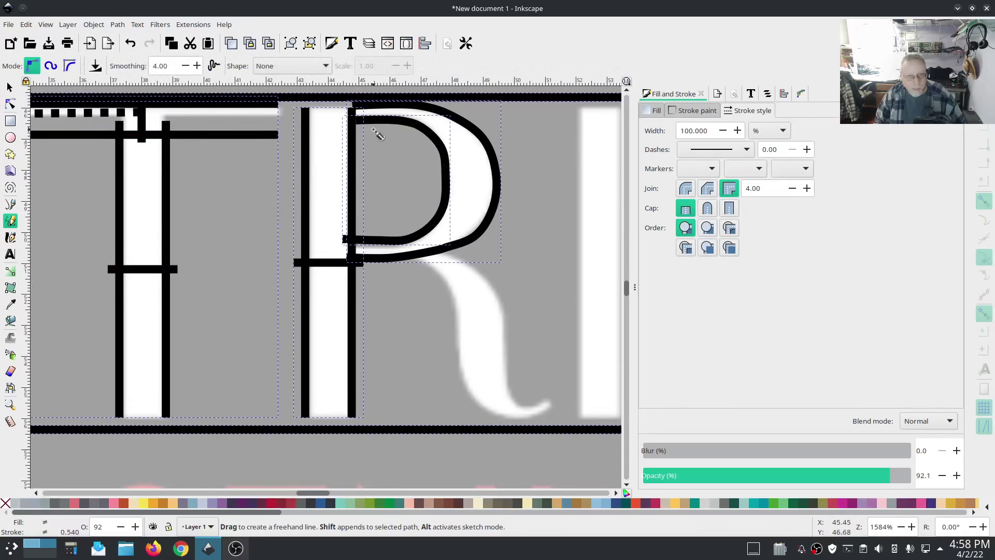
drag(373, 129, 370, 97)
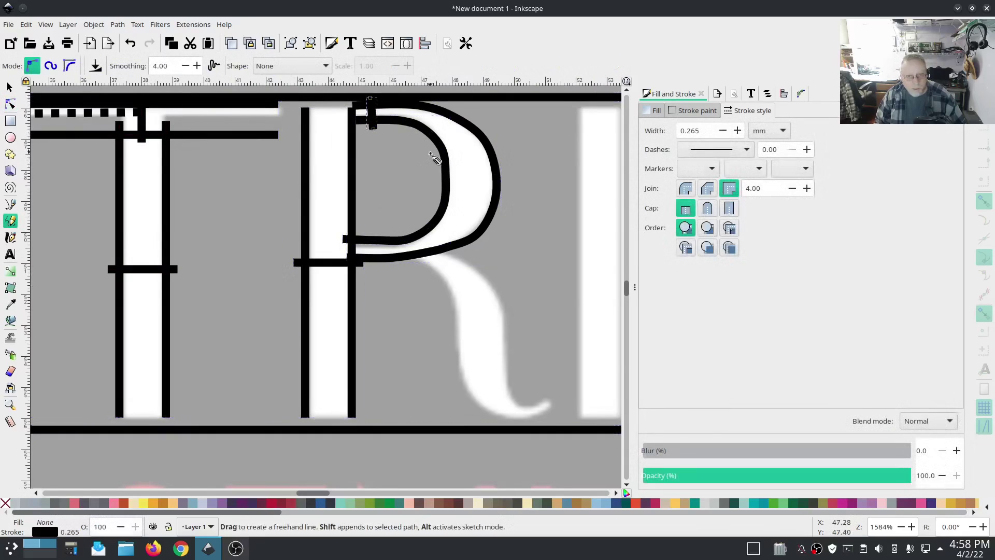
drag(430, 151, 470, 115)
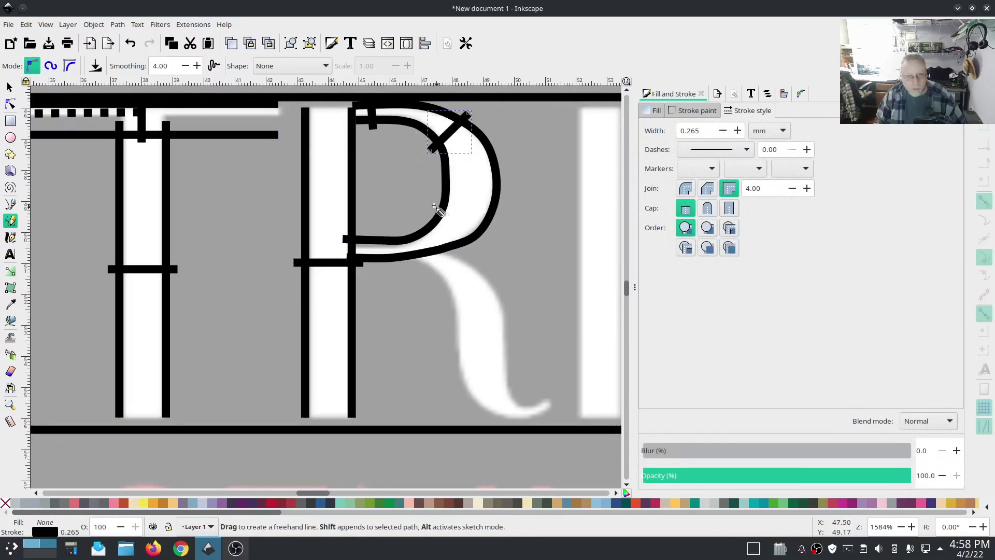
drag(435, 207, 485, 253)
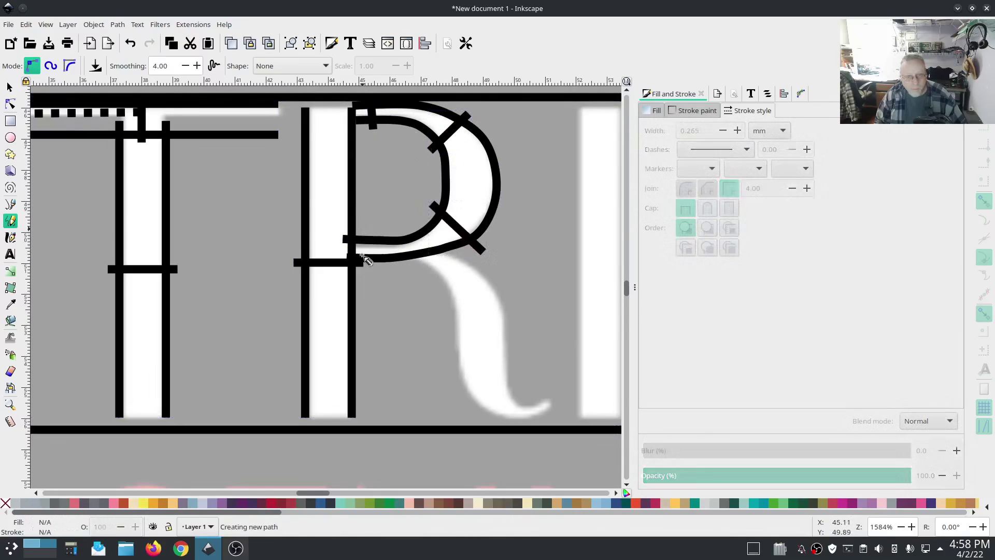
drag(366, 252, 366, 270)
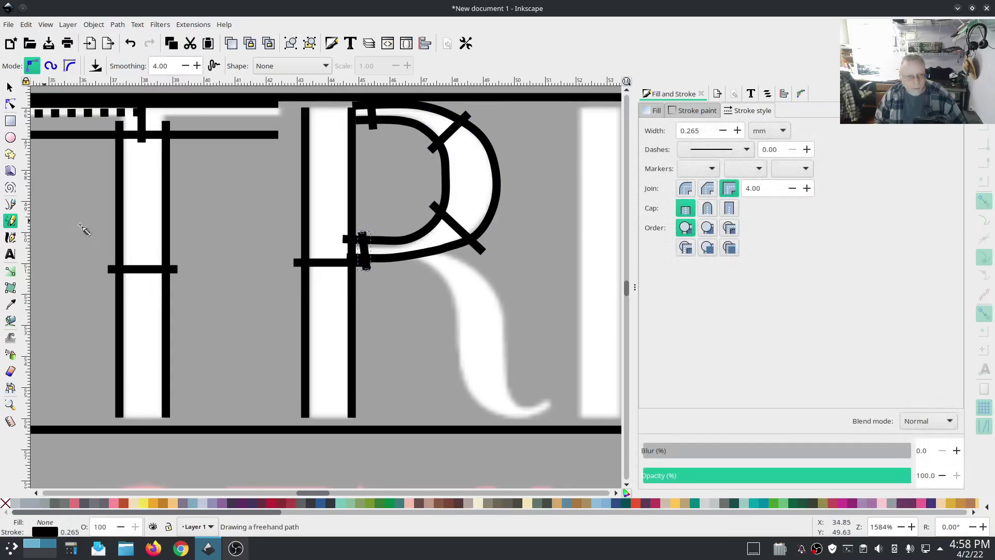
Adjust the end node of the R bowl's lowest rung and one node on each of its inner and outer rails.
click(9, 104)
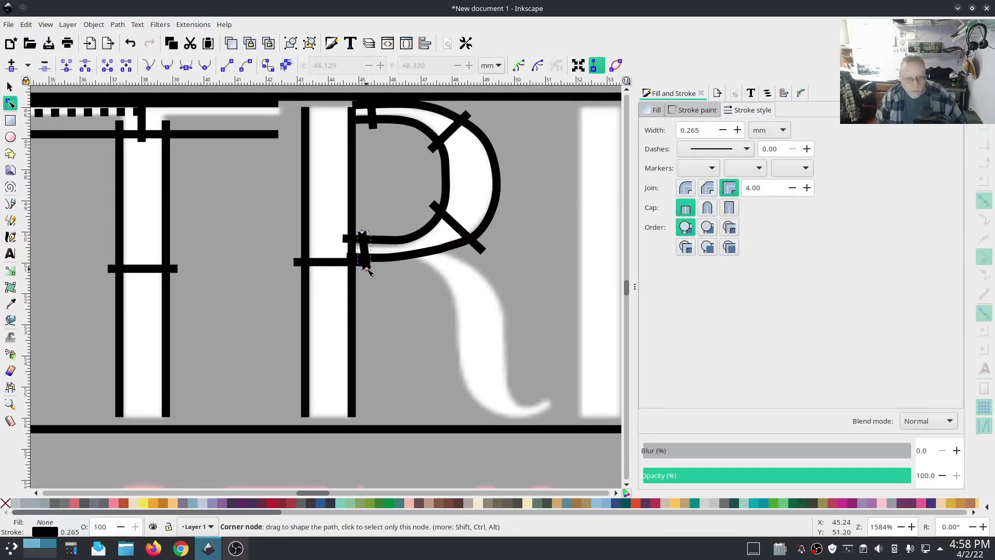
drag(367, 270, 366, 271)
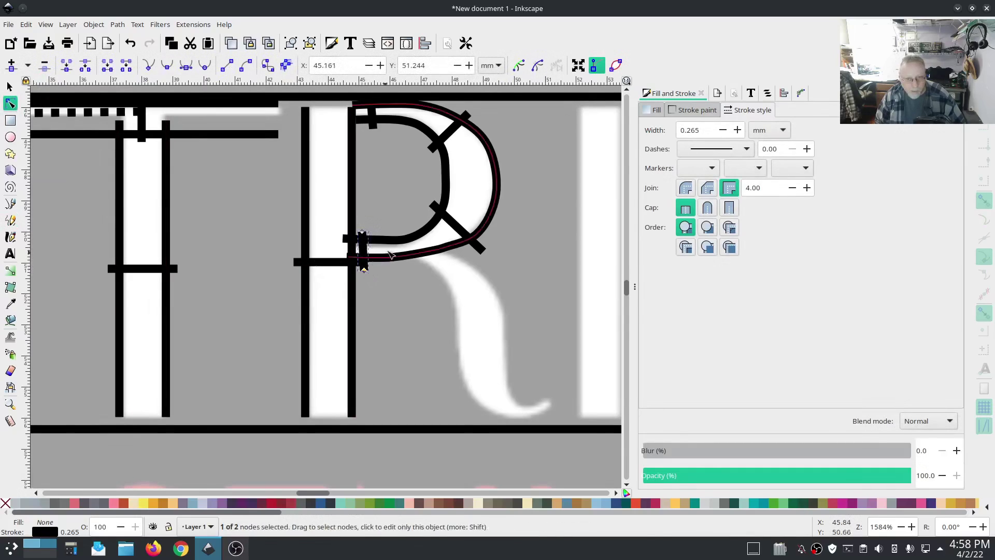
click(399, 240)
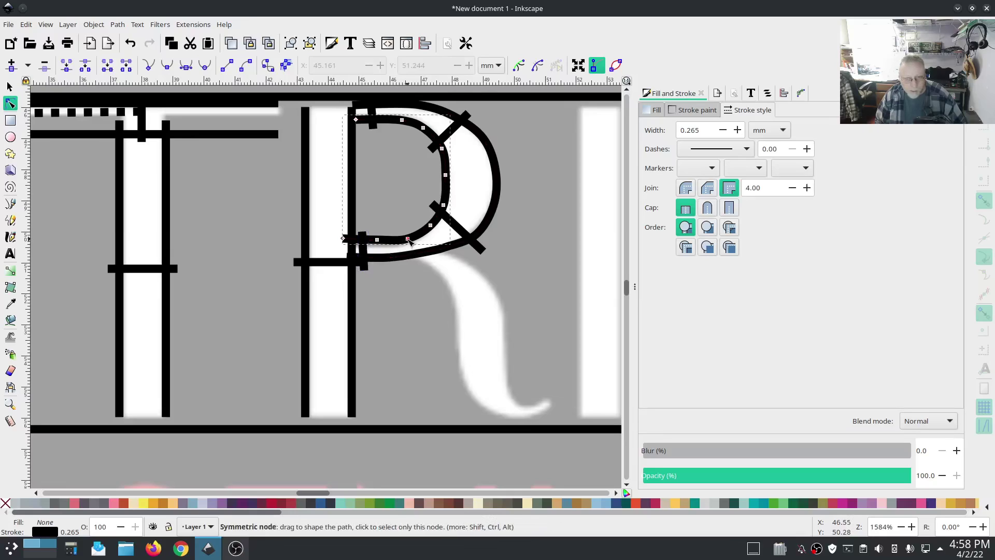
drag(409, 240, 408, 238)
click(414, 256)
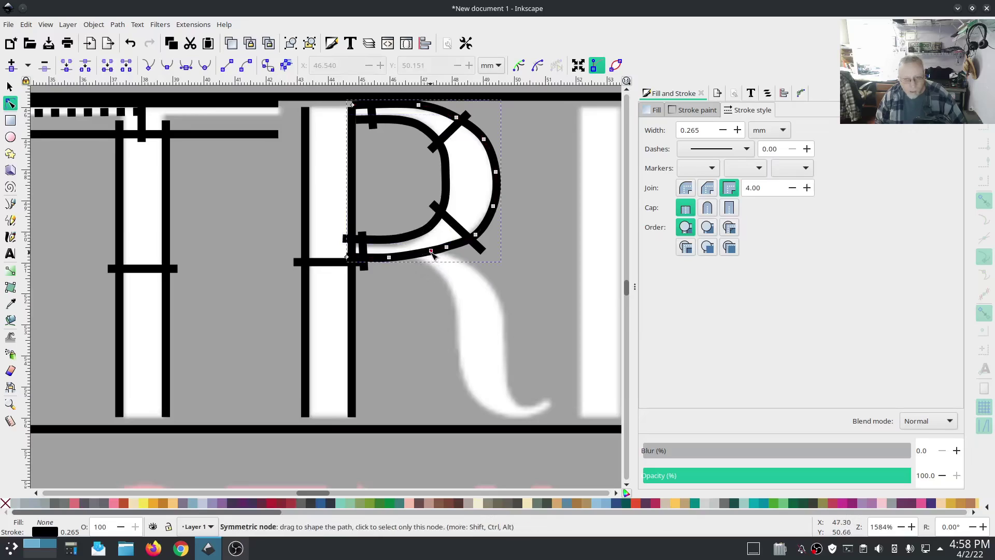
drag(431, 252, 428, 254)
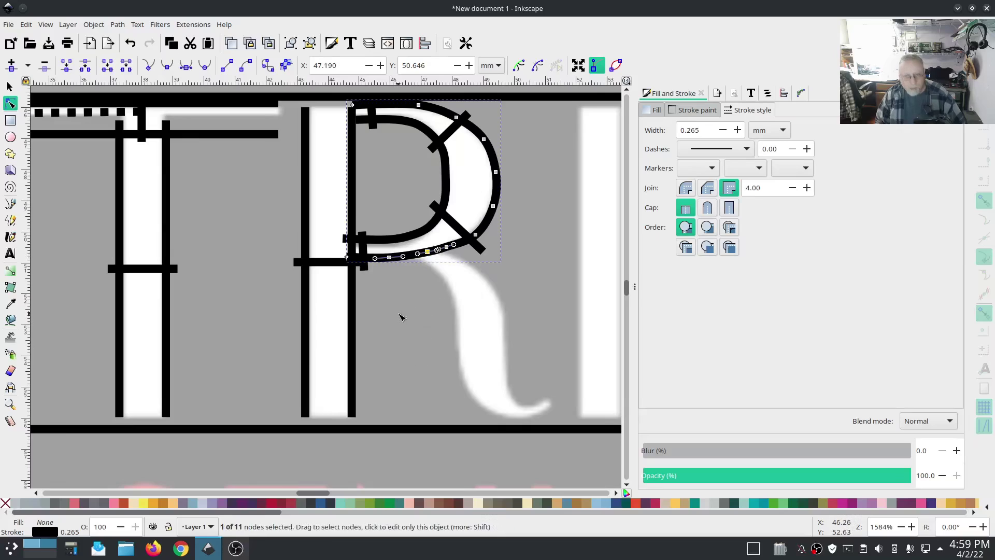
Combine the R bowl's two rails and four rungs into a single path.
click(767, 93)
click(755, 241)
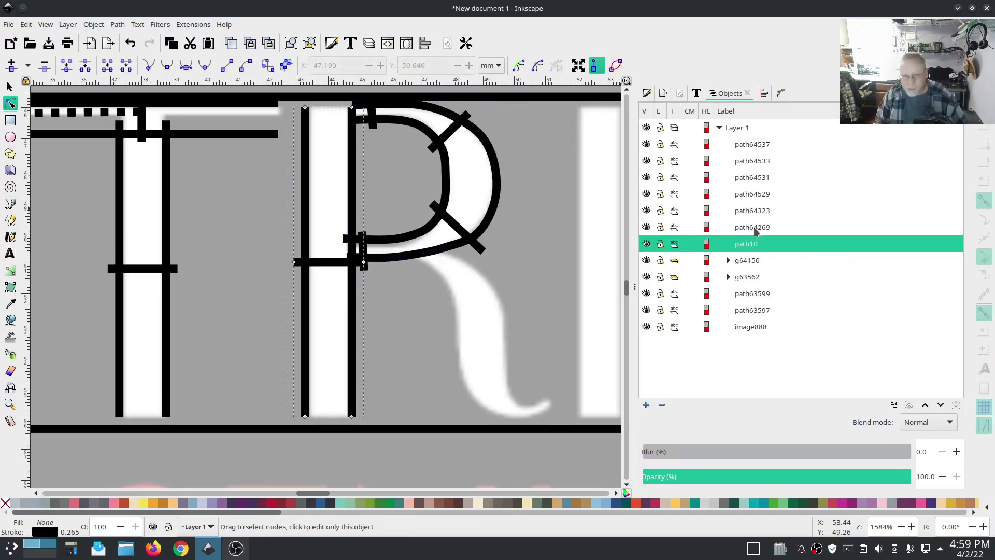
click(755, 231)
shift+click(746, 148)
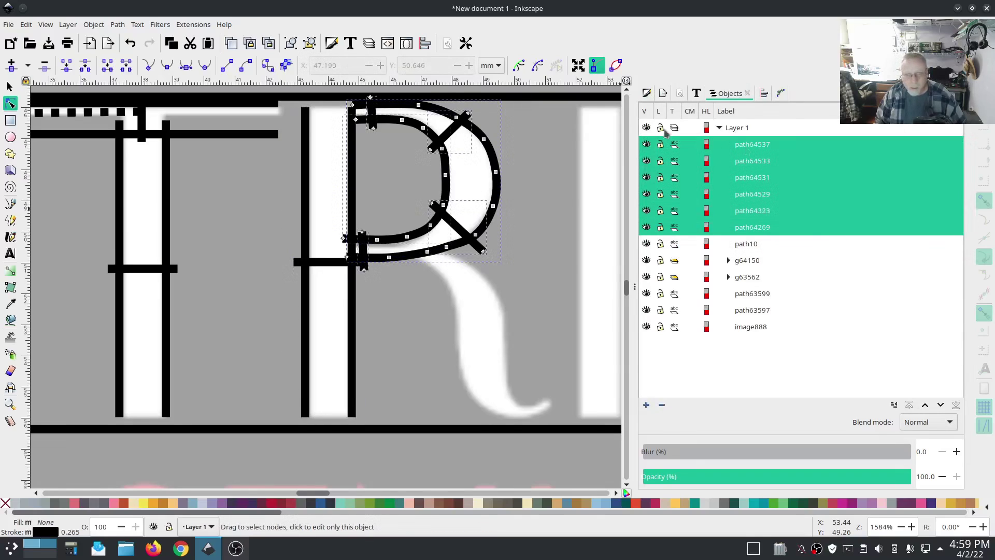
click(117, 25)
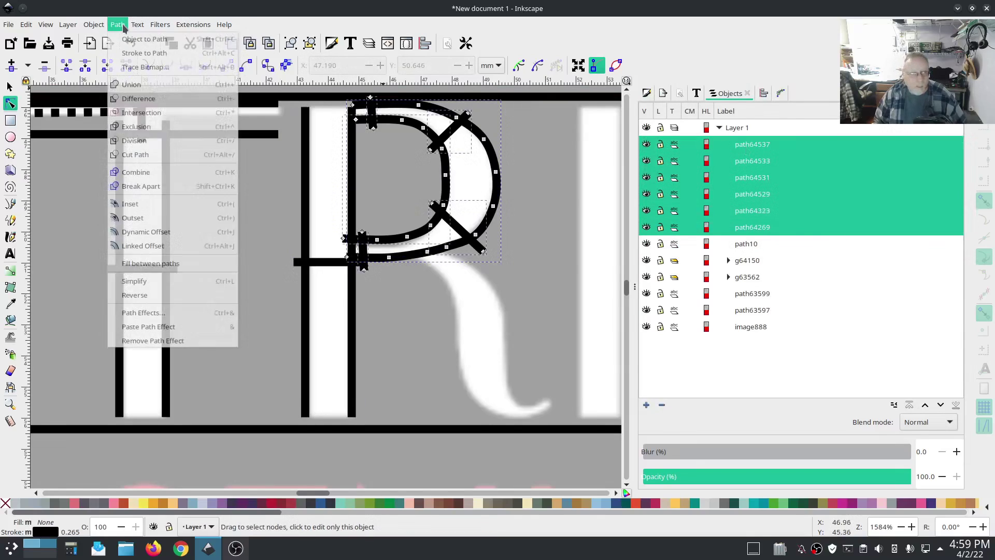
click(133, 176)
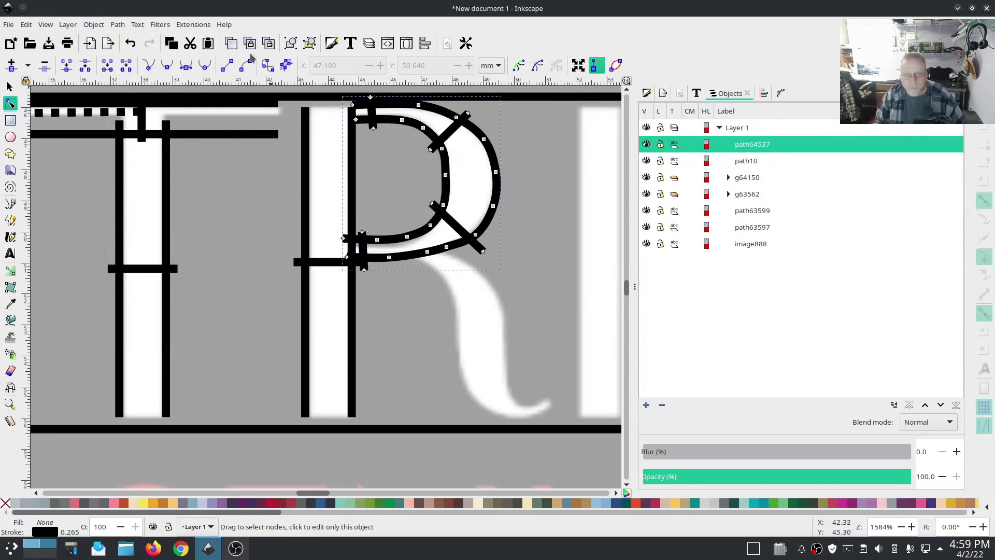
Enable Custom satin column in the Ink/Stitch parameters of the R's combined bowl path and apply it.
click(193, 24)
mouse_move(205, 168)
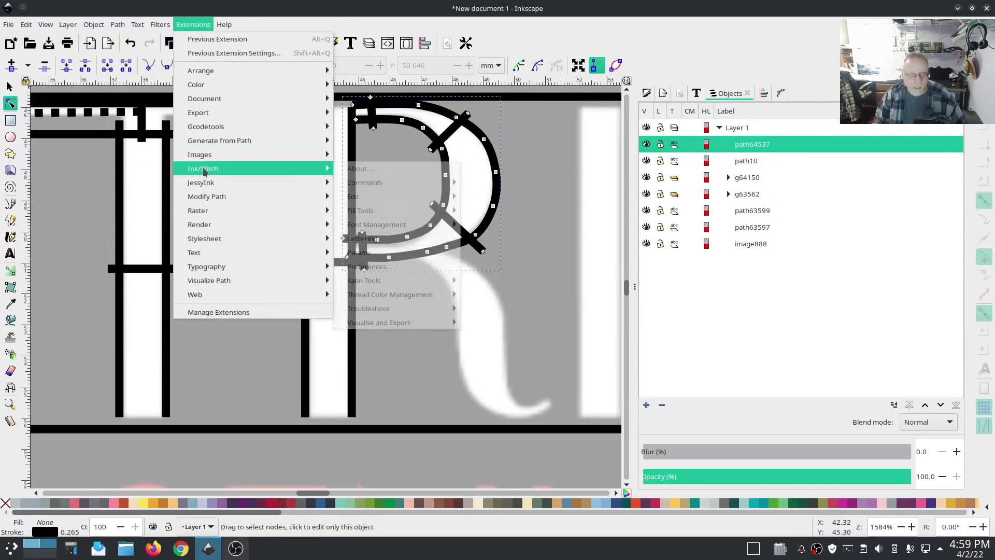
click(398, 265)
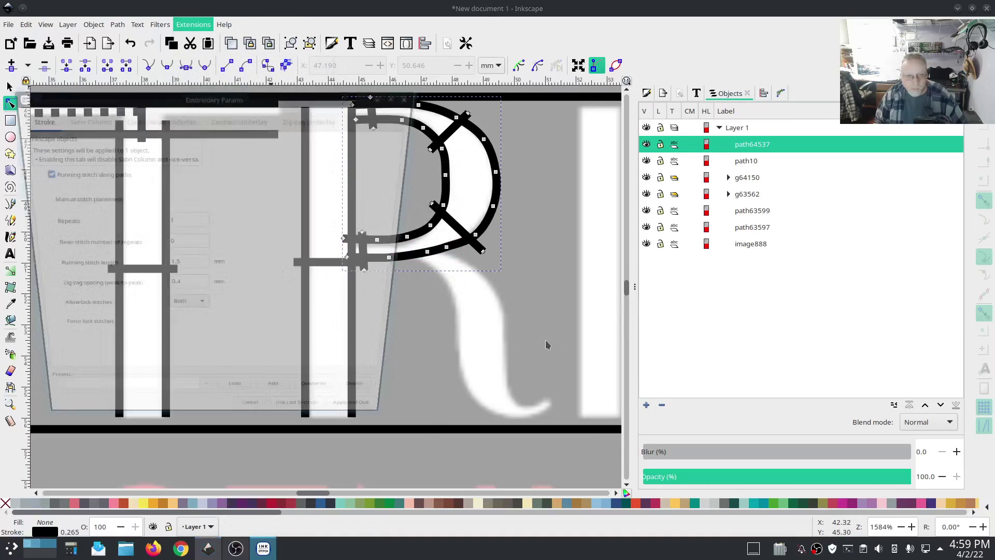
click(79, 109)
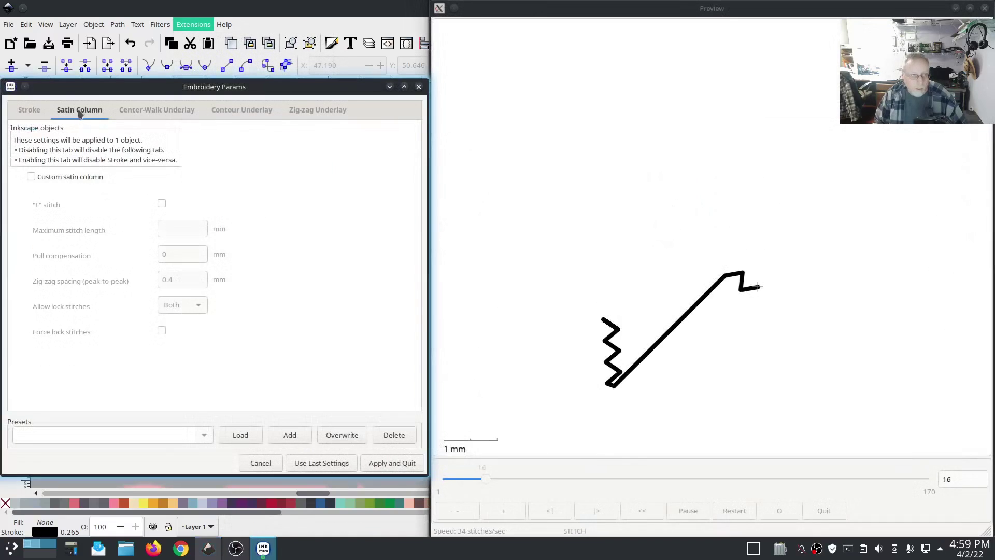
click(31, 177)
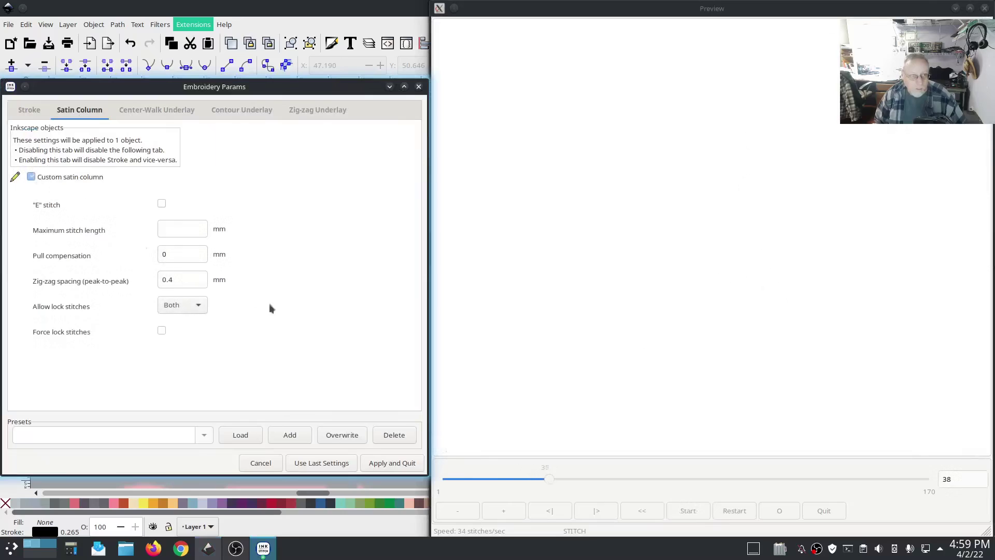
click(380, 461)
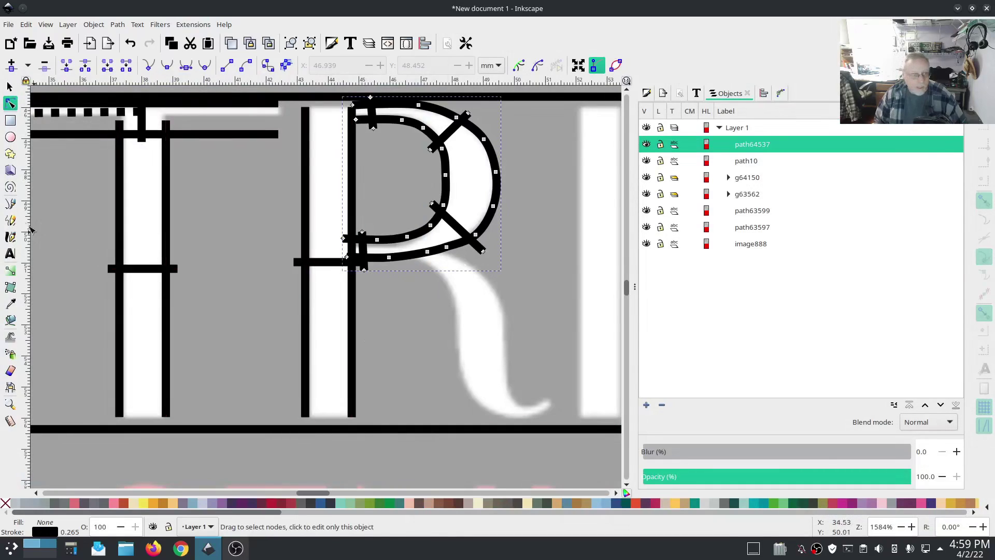
Trace the inner edge of the R's curved leg with an open path from beneath the bowl around to the tail's tip.
click(10, 204)
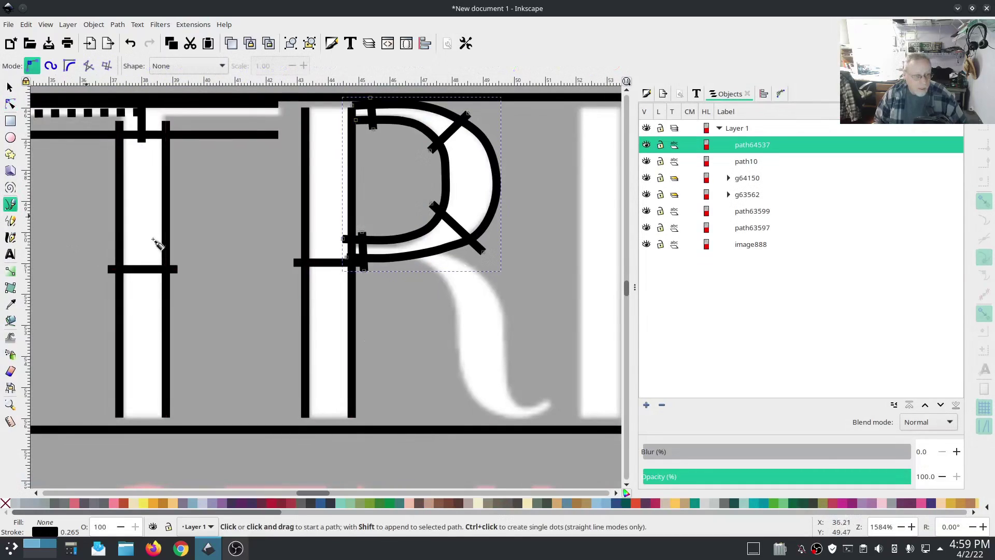
click(408, 258)
click(429, 267)
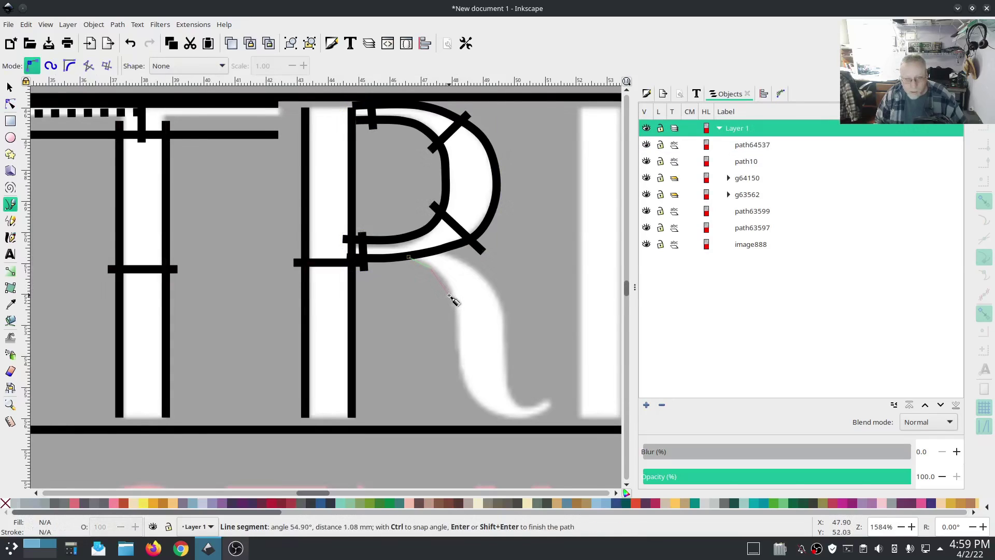
click(449, 295)
click(455, 326)
click(456, 361)
click(461, 388)
click(474, 404)
click(494, 417)
double_click(554, 400)
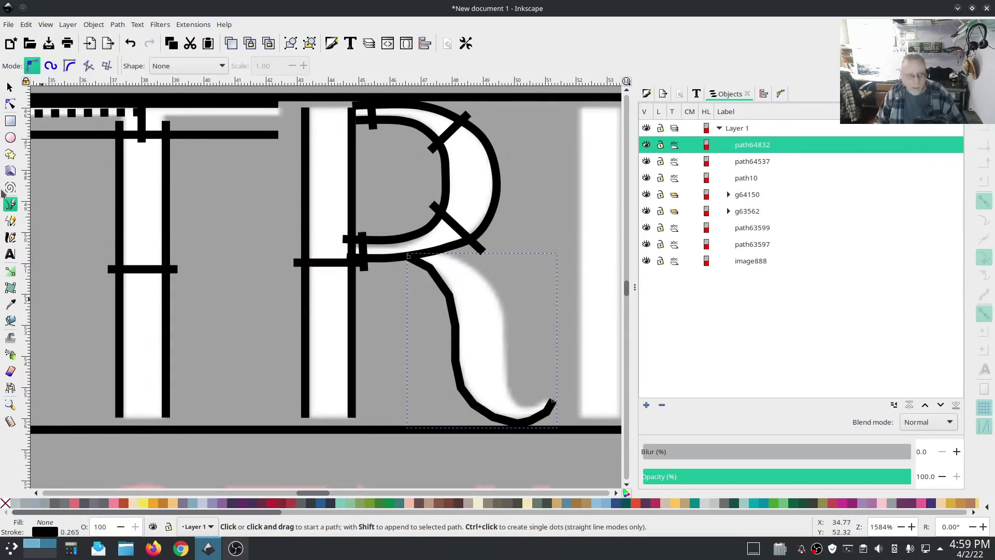
Trace the outer edge of the R's curved leg with a second open path from the bowl to the tail's tip.
click(442, 252)
click(484, 275)
click(507, 333)
click(511, 390)
click(530, 401)
double_click(544, 393)
Smooth all nodes of both leg paths so the rails follow the R's curve.
key(n)
shift+click(751, 160)
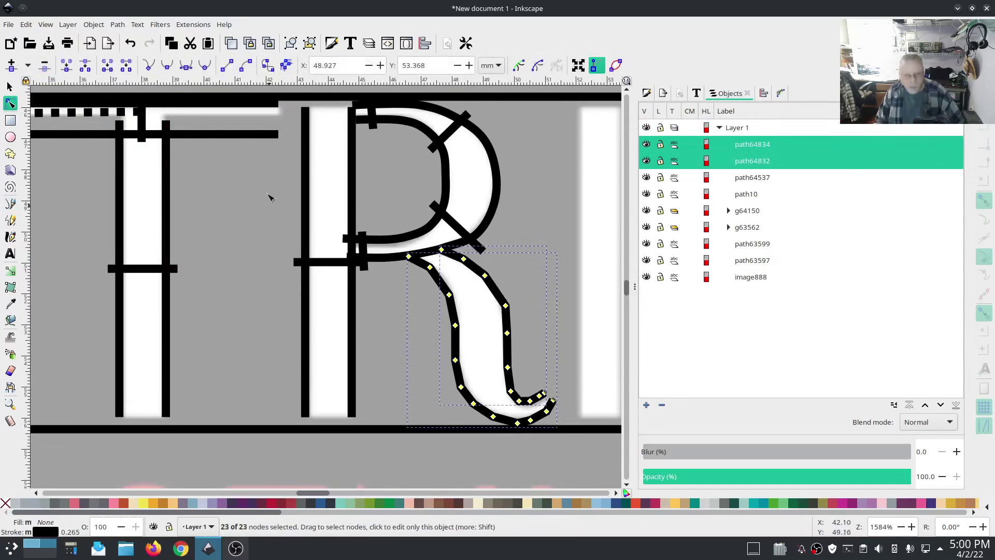
click(205, 65)
Draw four freehand rungs across the R's leg, spaced from the bowl down to the tail.
click(10, 221)
click(471, 255)
click(421, 269)
click(519, 291)
click(439, 321)
Combine the R leg's two rails and four rungs into a single path.
click(746, 246)
click(752, 228)
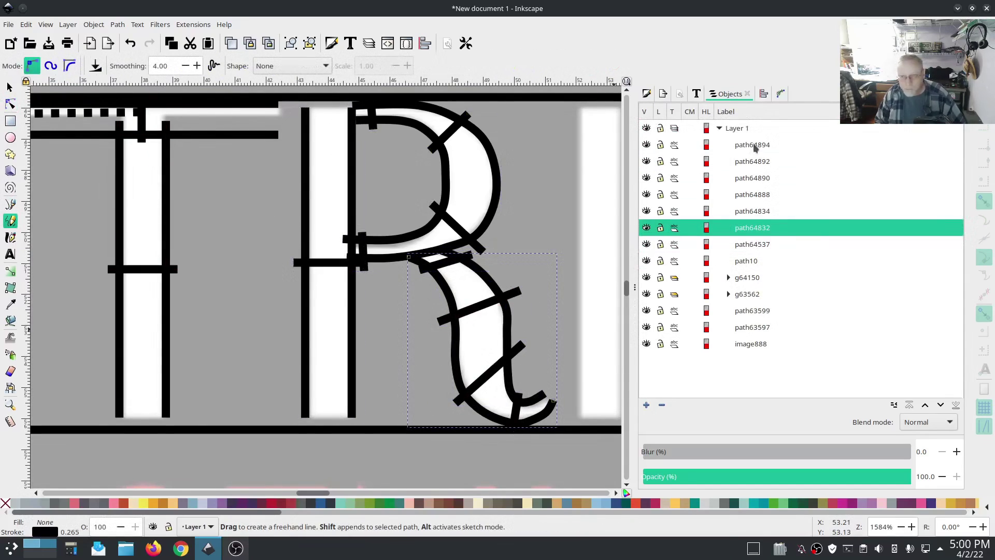
shift+click(754, 147)
click(117, 25)
click(138, 173)
Apply the Ink/Stitch custom satin column parameters to the R's combined leg path.
click(189, 24)
click(363, 254)
click(392, 462)
Auto-route the R's stem, bowl and leg satin columns together with Ink/Stitch.
click(746, 179)
shift+click(746, 148)
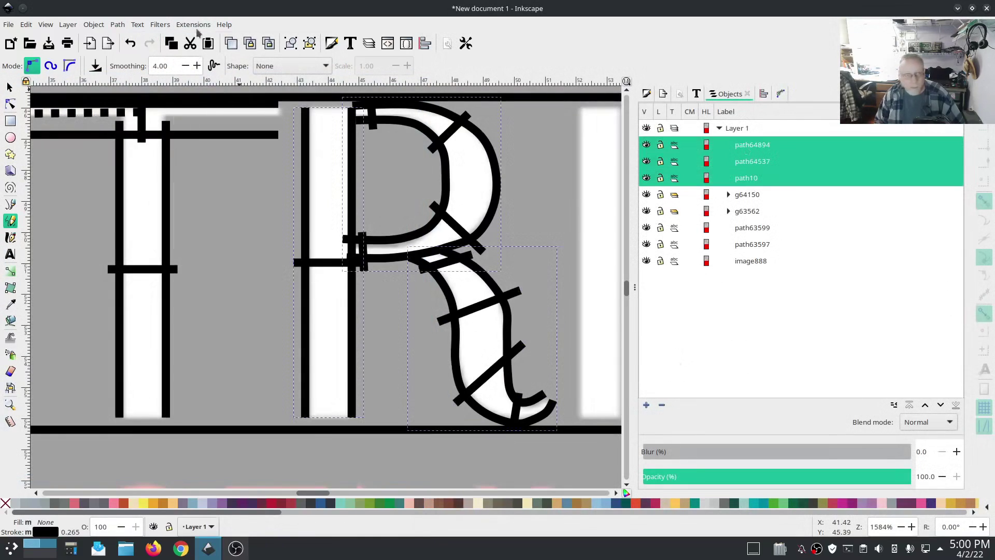
click(193, 25)
click(492, 300)
click(537, 307)
click(493, 307)
Preview the stitching of the R's Auto-Satin group in Ink/Stitch, and close the preview.
click(751, 145)
click(194, 25)
click(492, 348)
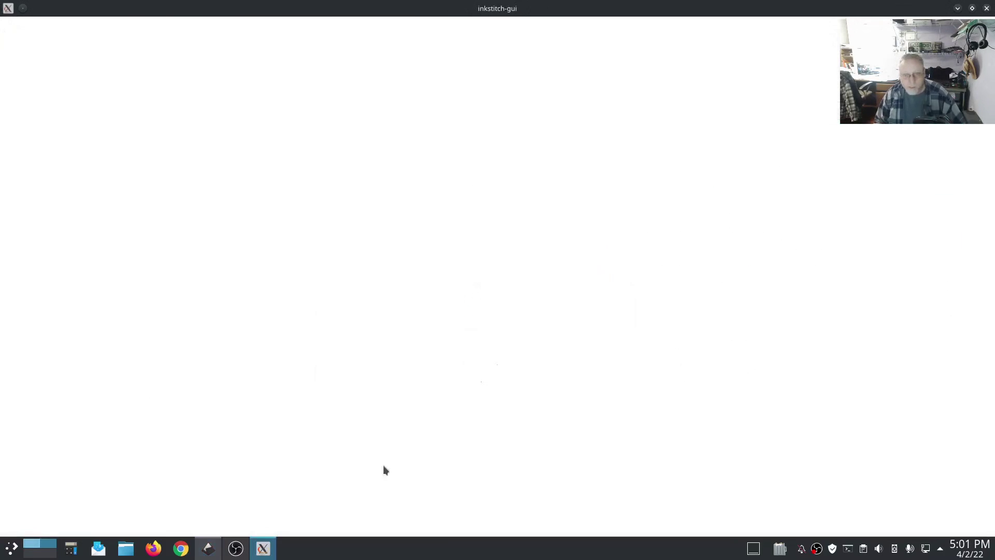
click(986, 9)
Draw a vertical centre line about 10 mm long down the I with a 1.5 mm stroke and convert it to satin.
drag(564, 282, 304, 269)
click(10, 204)
click(341, 97)
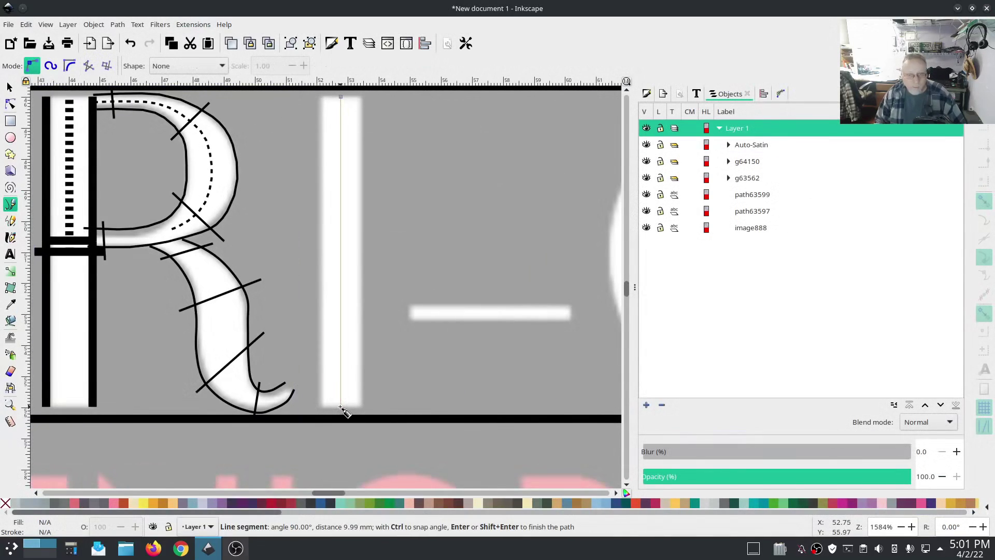
key(Return)
key(ctrl+shift+f)
click(193, 25)
click(498, 283)
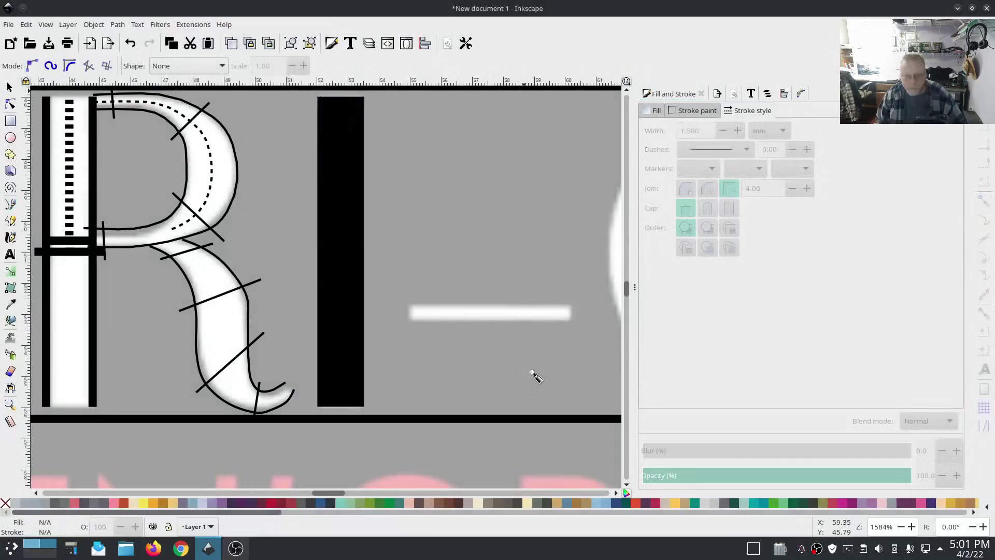
Draw a horizontal line along the hyphen, set its stroke width to 1 mm and convert it to satin.
click(409, 298)
double_click(567, 298)
double_click(689, 131)
text(1)
key(Return)
click(194, 25)
click(505, 293)
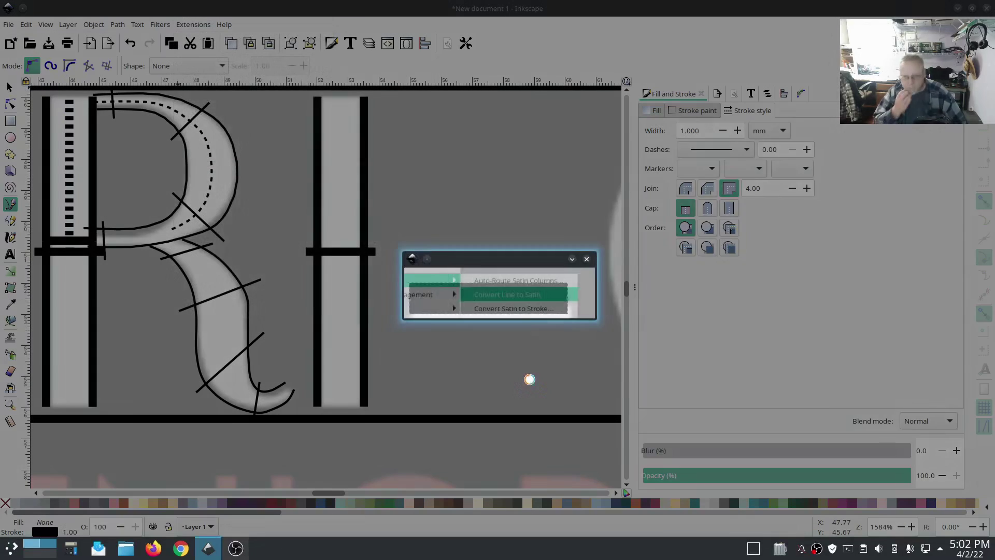
Trace the inner edge of the C with an open path from its upper terminal around to the lower tip.
drag(446, 190, 26, 226)
click(417, 197)
click(400, 184)
click(399, 161)
click(357, 146)
click(326, 149)
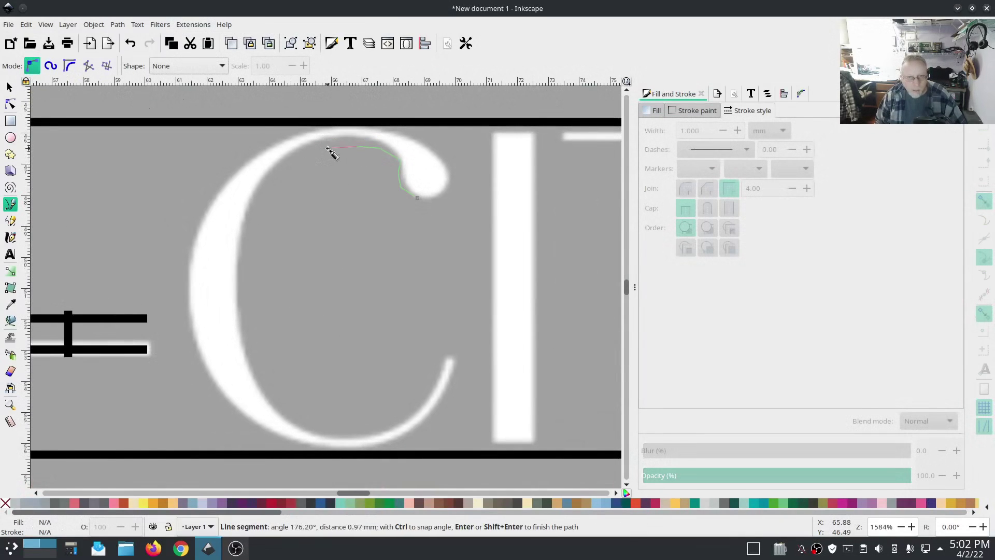
click(295, 161)
click(265, 186)
click(238, 250)
click(238, 311)
click(272, 407)
click(331, 430)
click(411, 404)
click(443, 356)
key(Return)
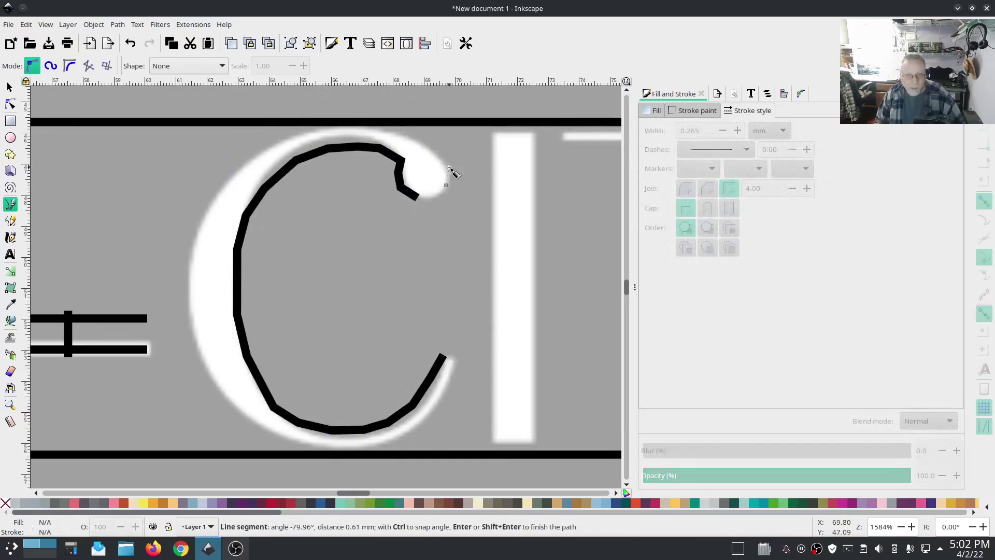
Trace the outer edge of the C with a second open path from its upper terminal to the lower tip.
click(445, 185)
click(337, 129)
click(249, 160)
click(188, 257)
click(213, 383)
click(288, 441)
click(373, 446)
click(430, 410)
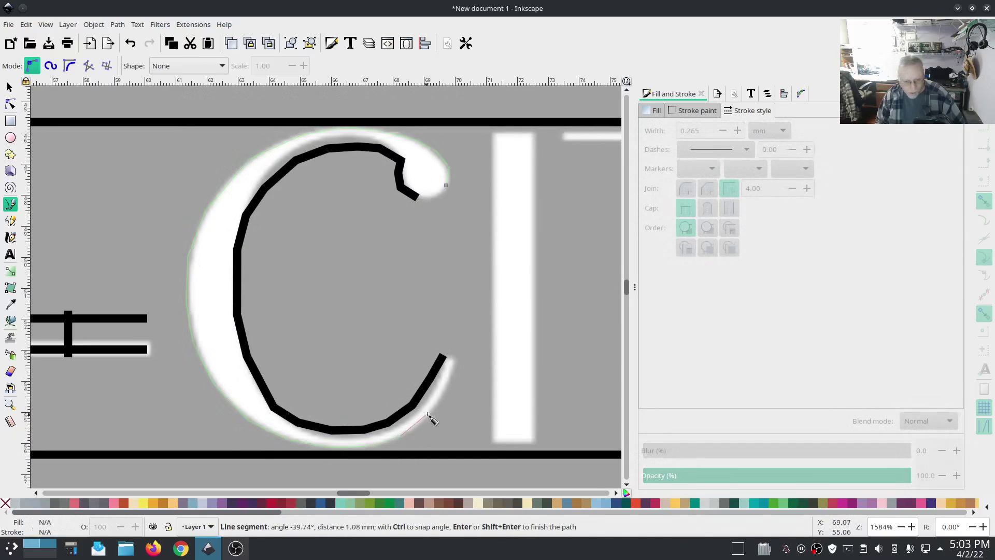
click(456, 366)
key(Return)
Smooth all nodes of the C's inner and outer paths.
click(767, 94)
click(752, 161)
shift+click(752, 145)
click(11, 104)
key(ctrl+a)
click(155, 65)
Draw four freehand rungs across the C: one near each end and two across its thick curve.
click(11, 221)
drag(409, 127, 383, 175)
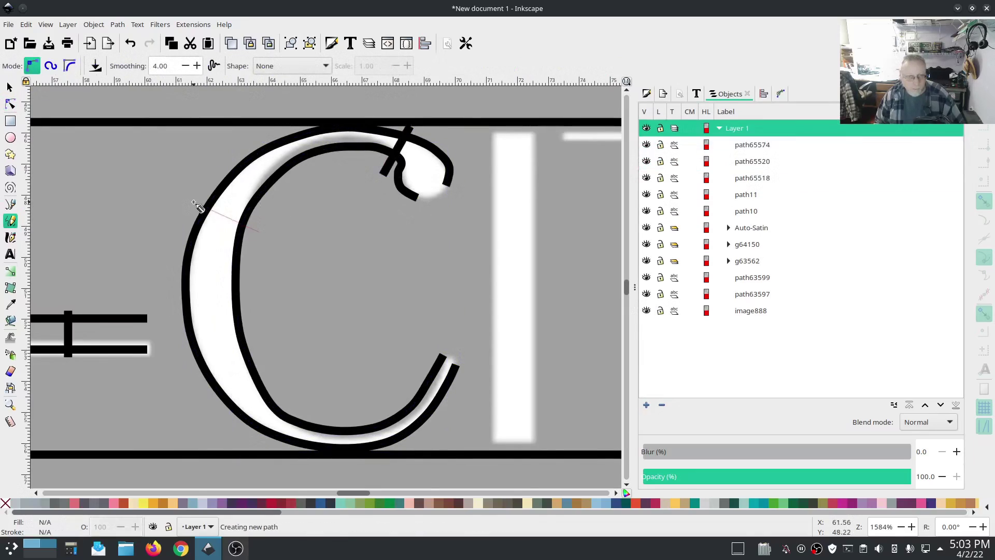
Combine the C's rails and rungs into one path and apply the custom satin column parameters to it.
shift+click(746, 223)
click(192, 24)
mouse_move(244, 162)
click(389, 250)
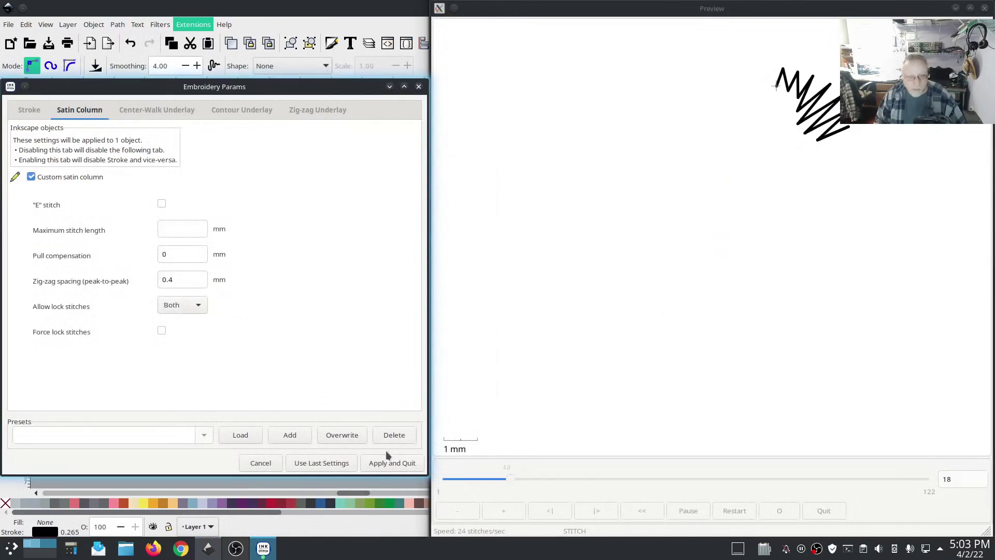
click(391, 435)
Duplicate the satin column of the I in TRI and move the copy horizontally onto the first I of CITIES.
scroll(366, 329, down, 3)
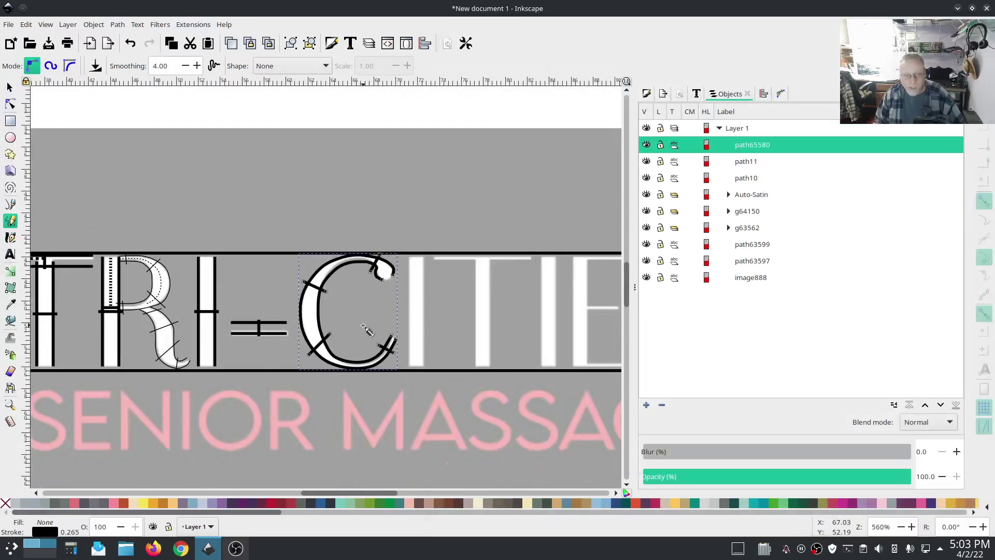
click(10, 87)
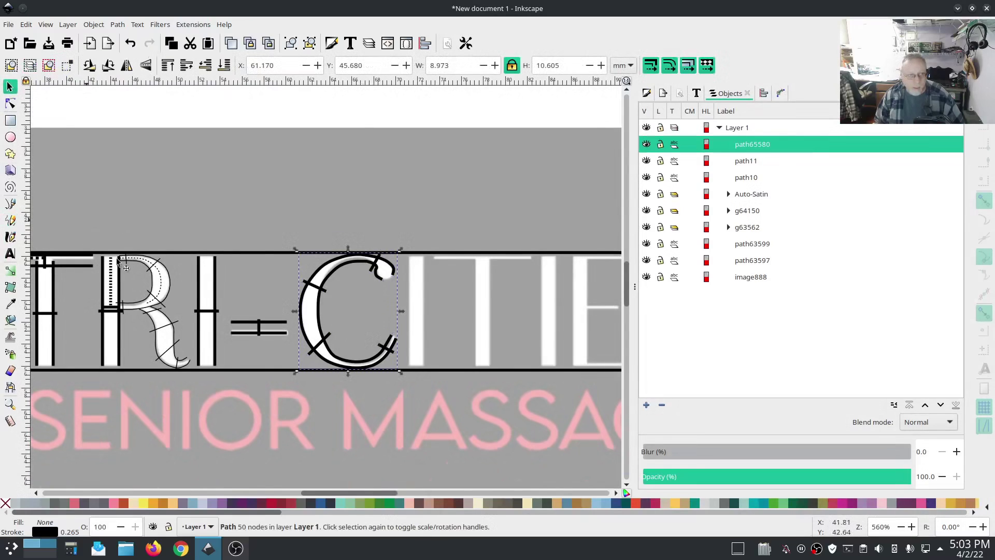
click(207, 311)
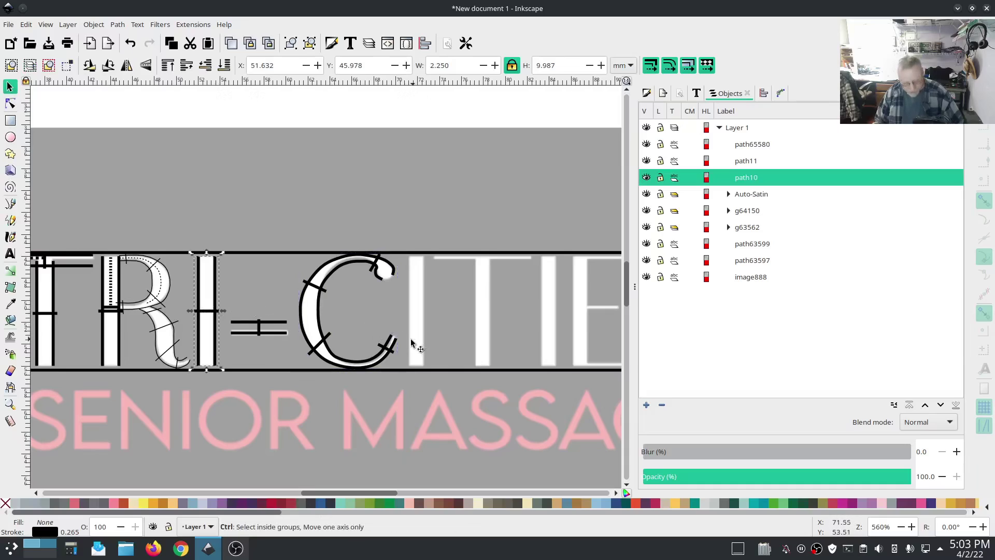
key(ctrl+d)
drag(214, 313, 406, 327)
key(ctrl+z)
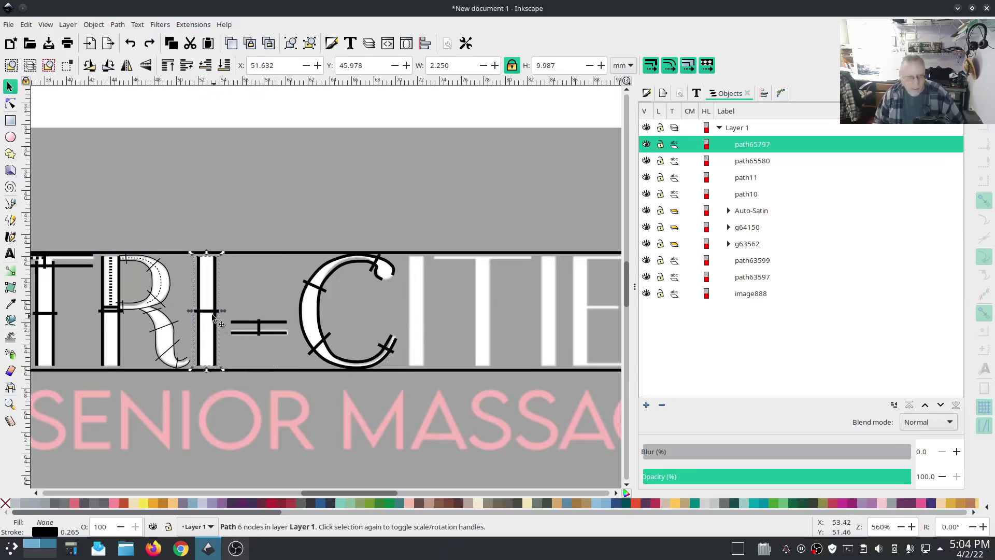
key(ctrl)
drag(213, 314, 422, 322)
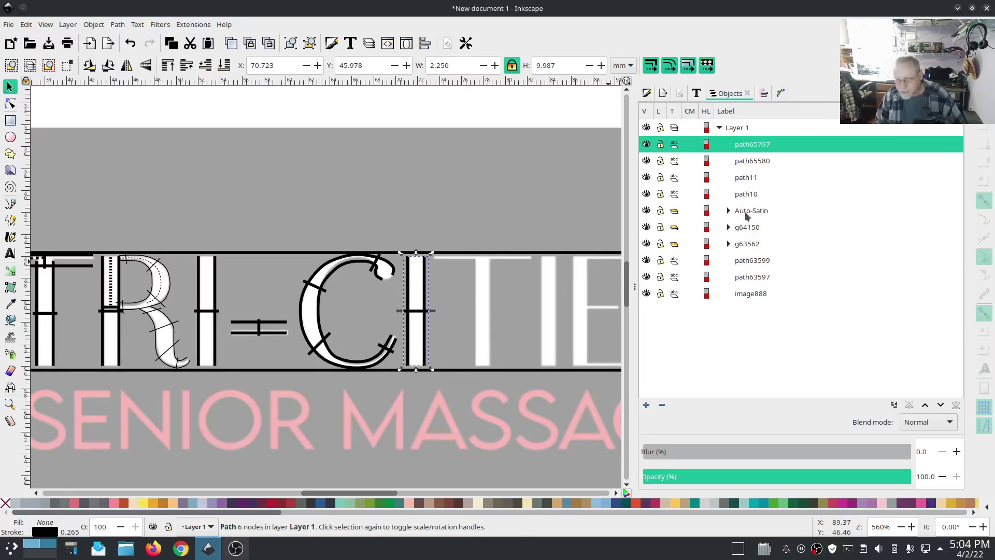
Duplicate the grouped satin columns of the T in TRI and move the copy horizontally onto the T of CITIES.
click(752, 228)
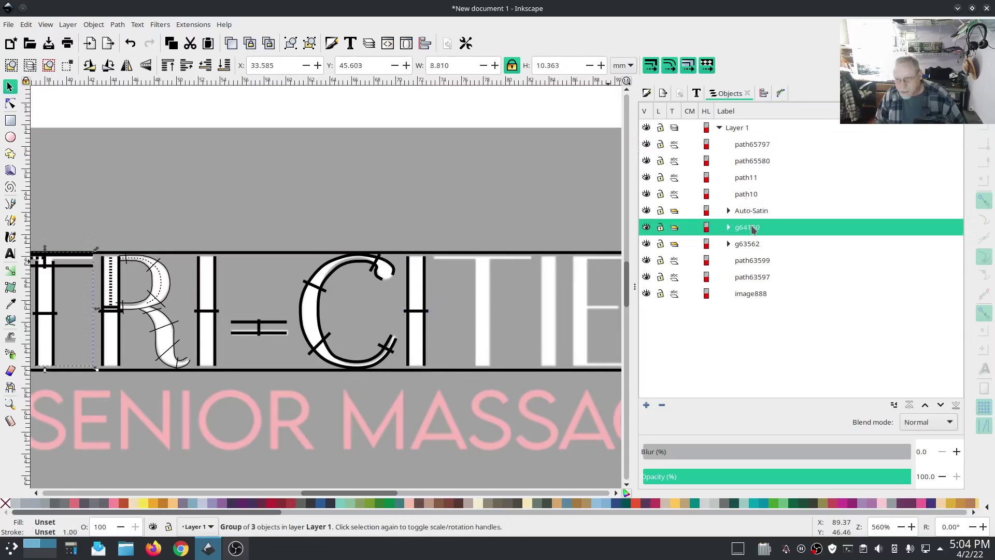
key(ctrl+alt+v)
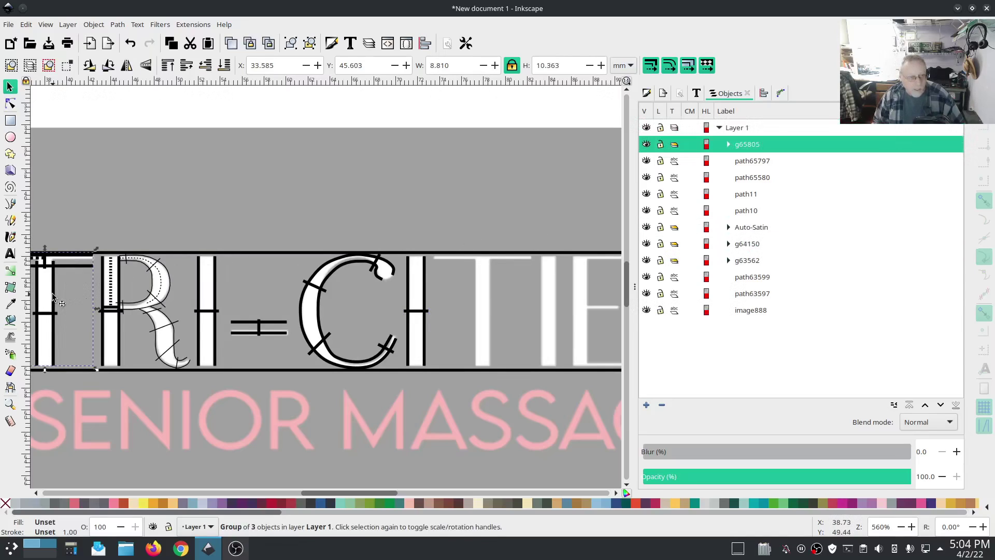
drag(53, 295, 495, 305)
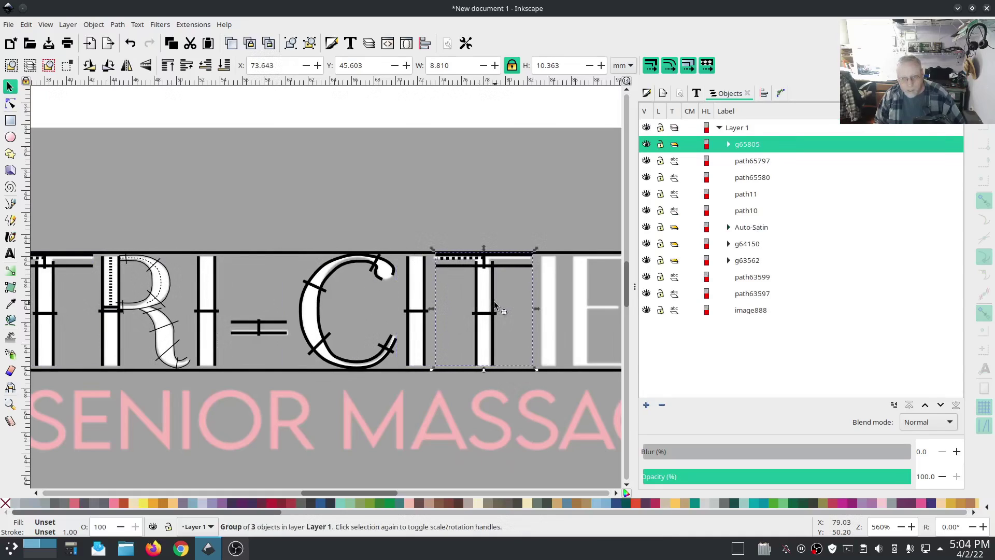
Duplicate the satin column of the first I in CITIES and move the copy horizontally onto the second I.
click(425, 293)
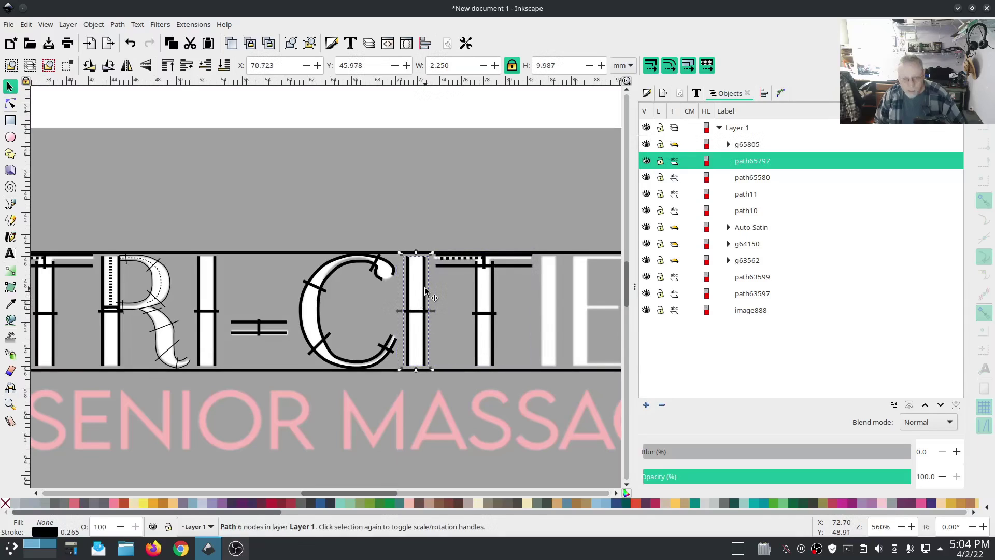
key(ctrl+d)
drag(424, 290, 539, 302)
key(ctrl+z)
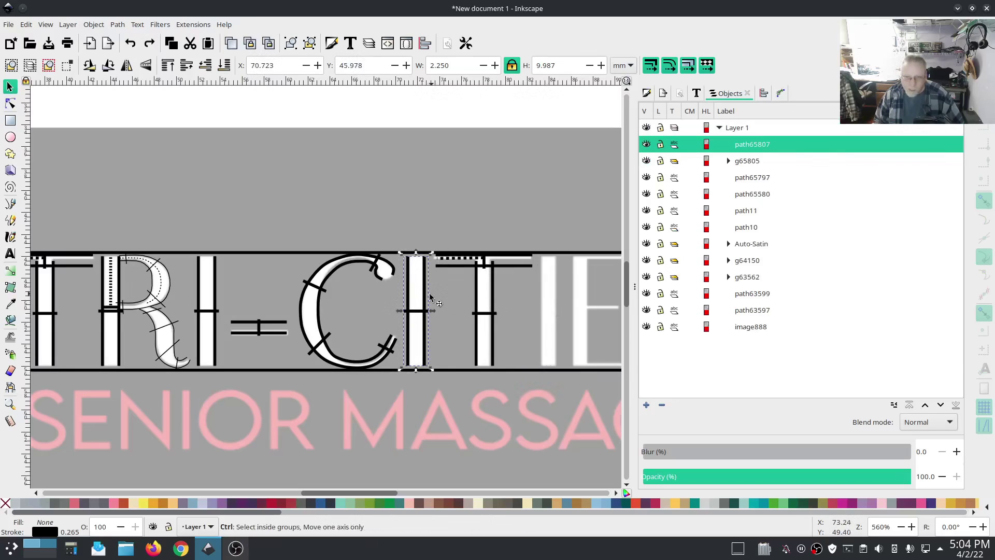
drag(424, 297, 350, 258)
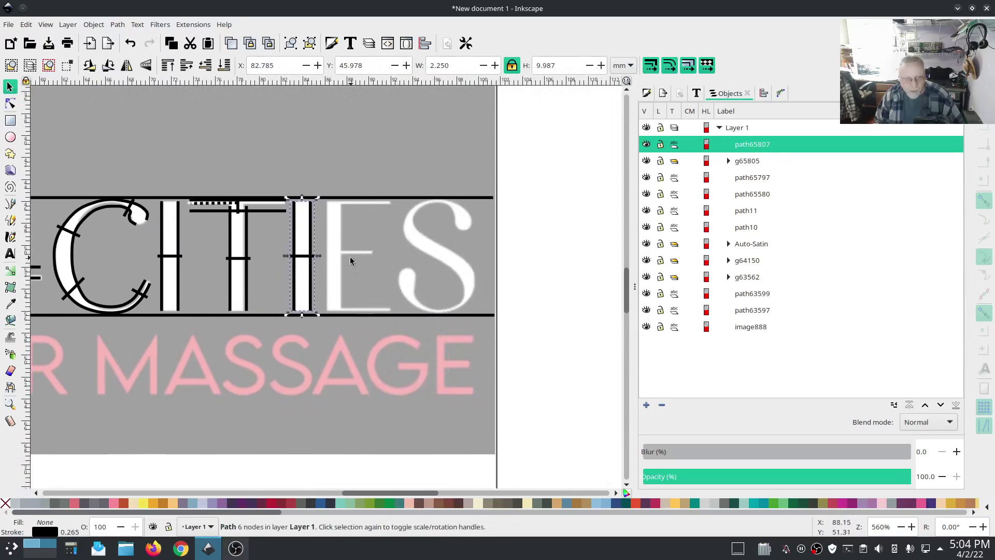
key(ctrl)
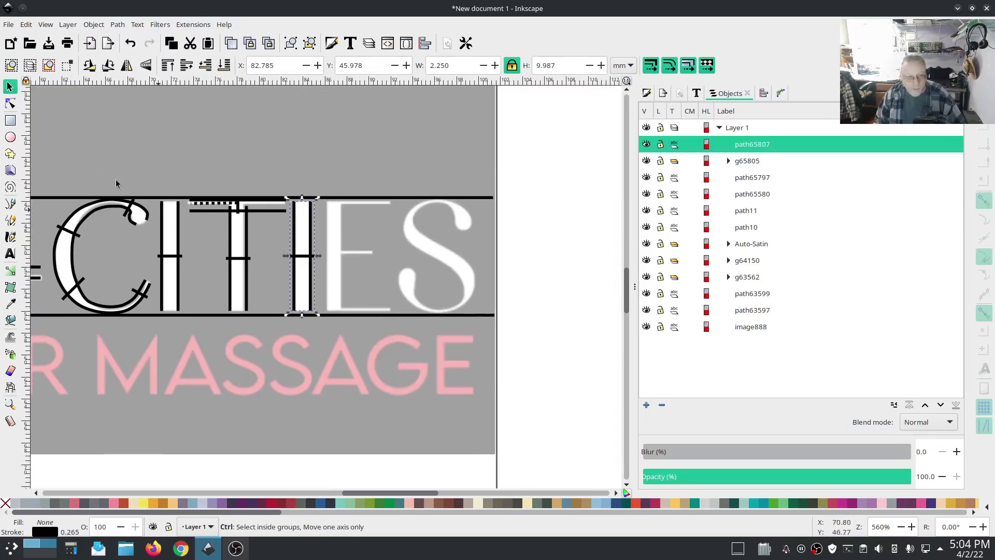
Draw a straight vertical line about 9.85 mm long along the E's stem and set its stroke width to 1.5 mm.
click(10, 204)
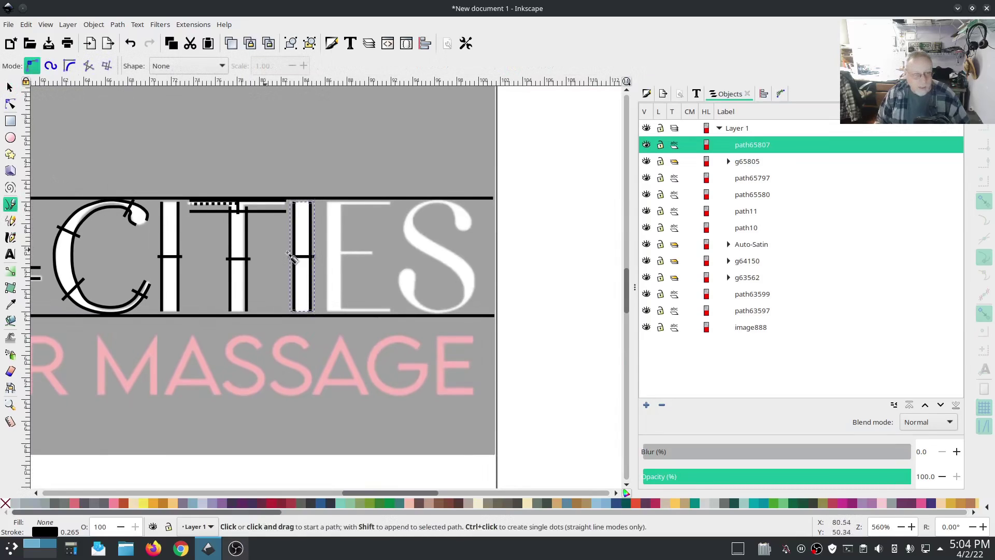
click(334, 311)
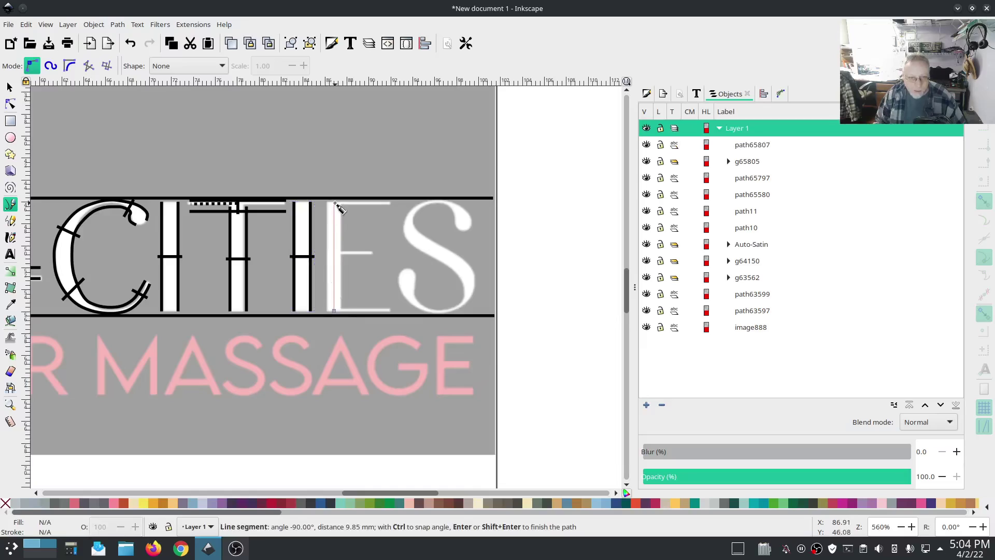
double_click(334, 204)
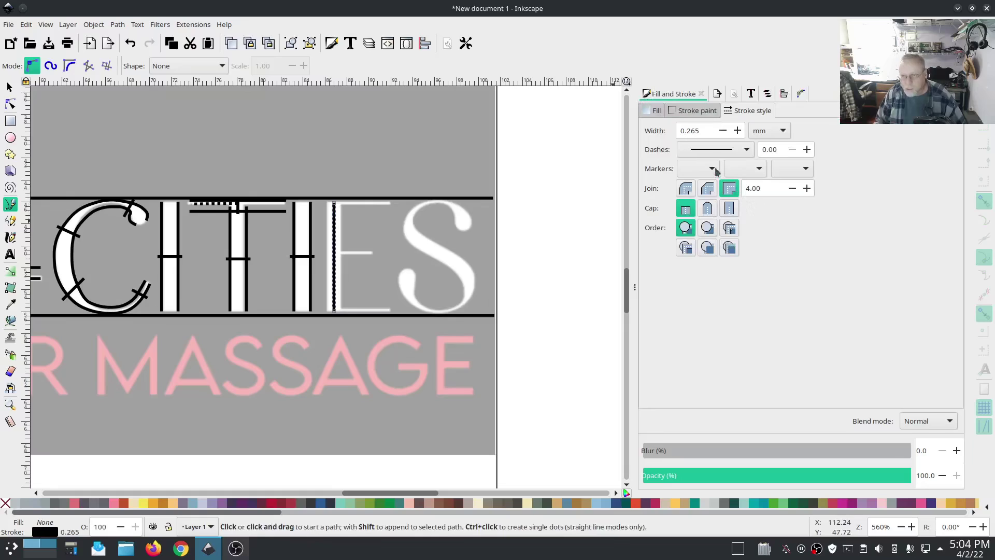
double_click(705, 130)
text(1.5)
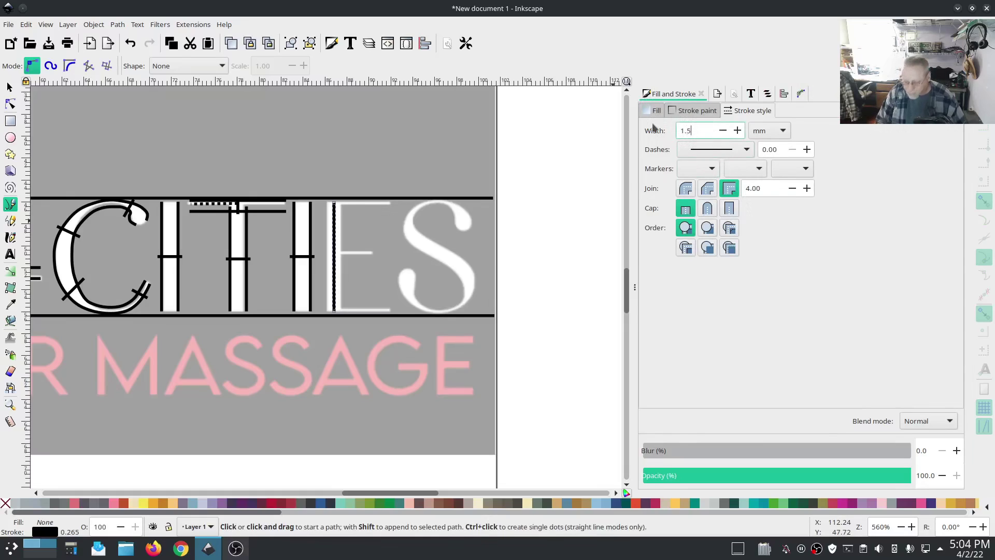
key(Return)
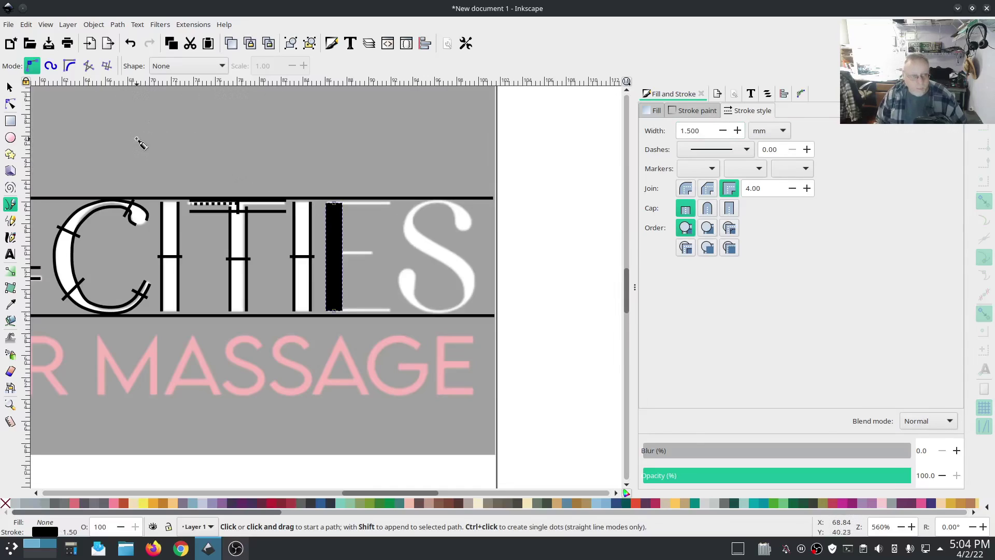
Draw a horizontal line from the stem along the E's top arm and set its stroke width to 1 mm.
click(339, 208)
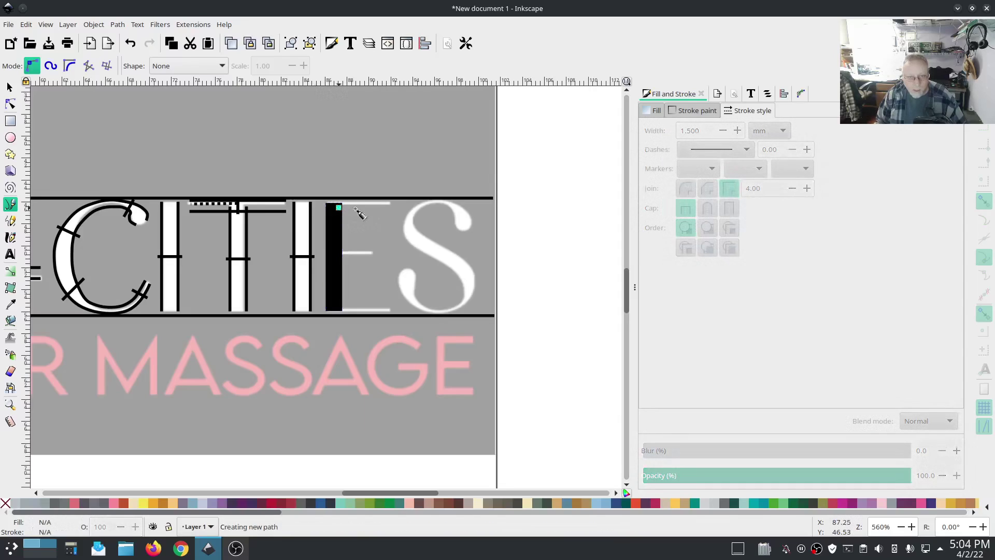
double_click(384, 207)
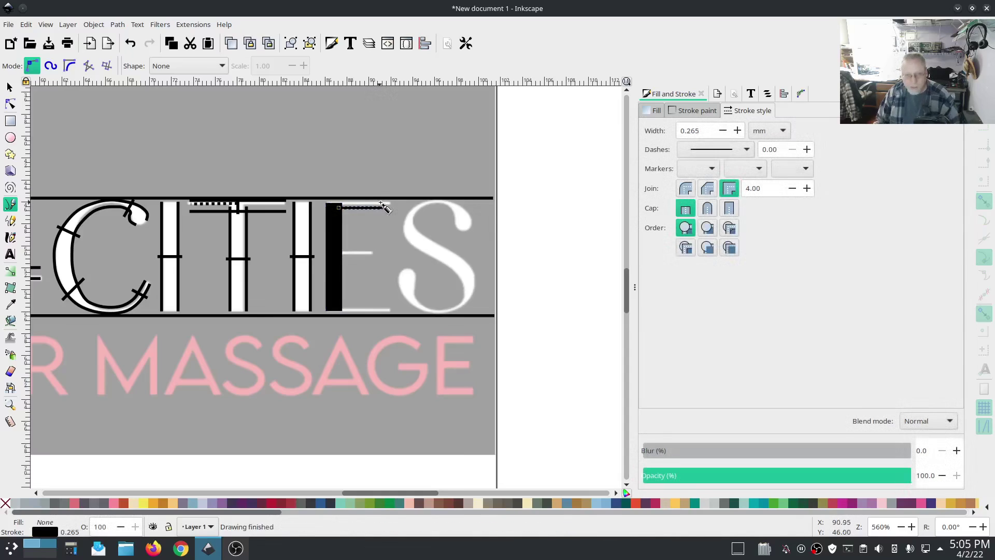
triple_click(699, 131)
text(1)
key(Return)
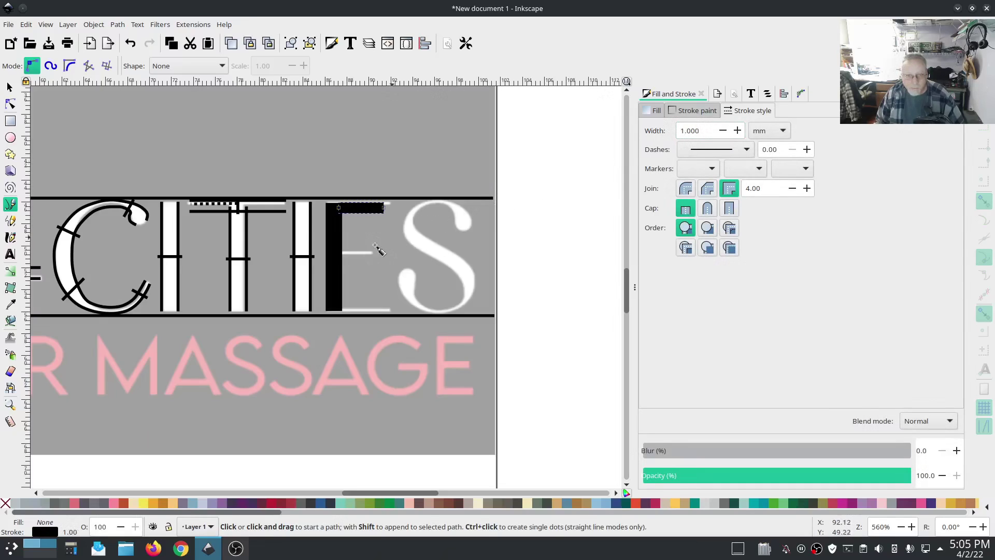
Draw a horizontal line about 2.6 mm long along the E's middle arm and set its stroke width to 1 mm.
click(339, 254)
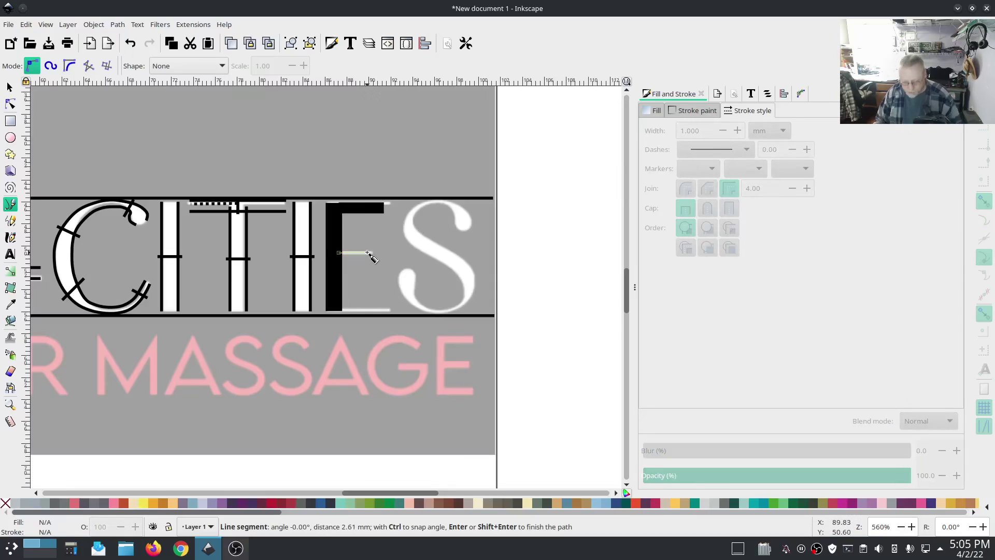
double_click(369, 254)
text(1)
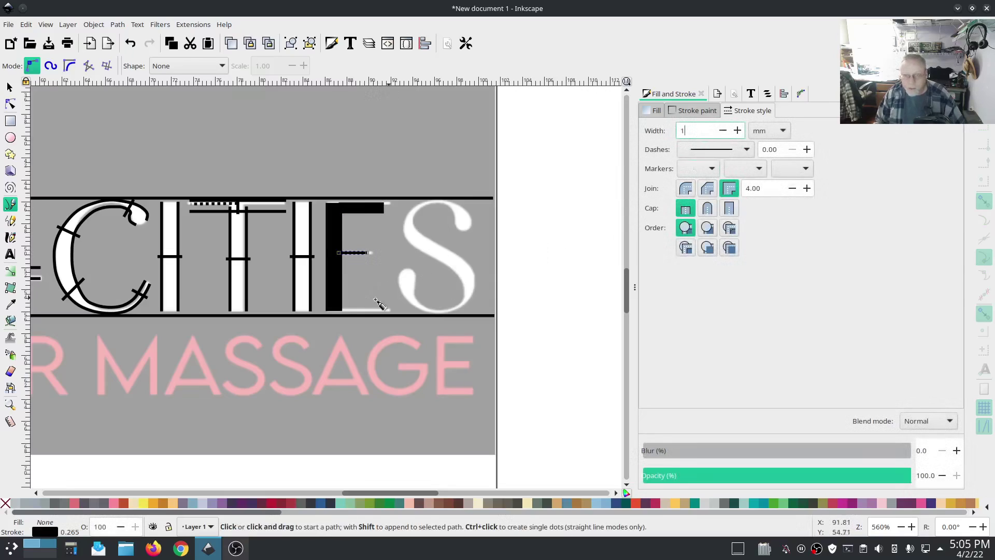
key(Return)
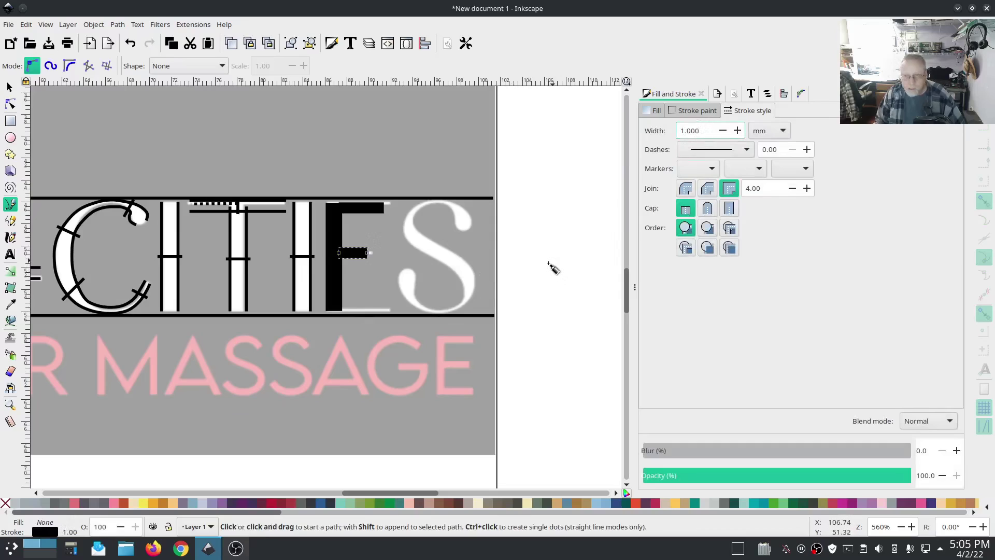
Draw a horizontal line about 4.5 mm long along the E's bottom arm and set its stroke width to 1 mm.
click(339, 310)
key(1)
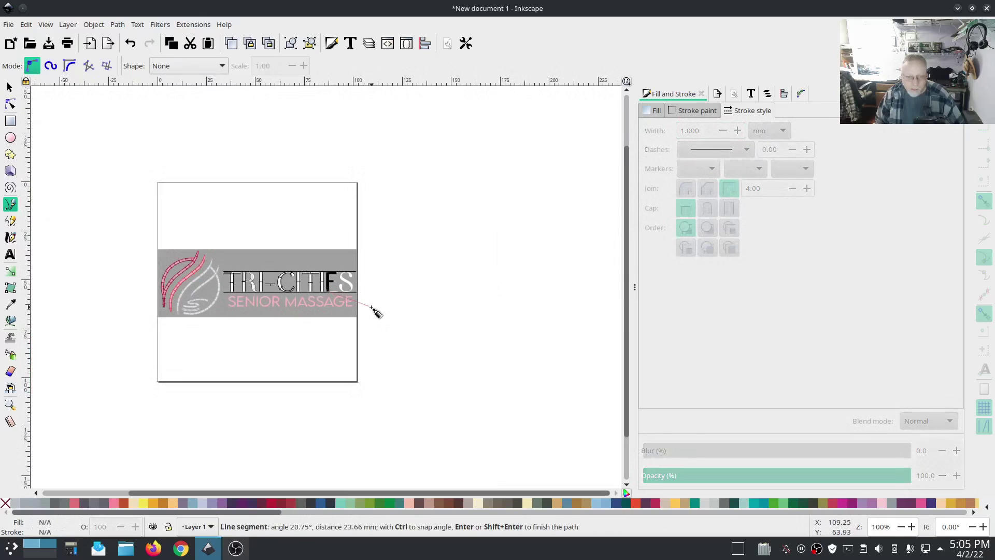
scroll(371, 308, up, 6)
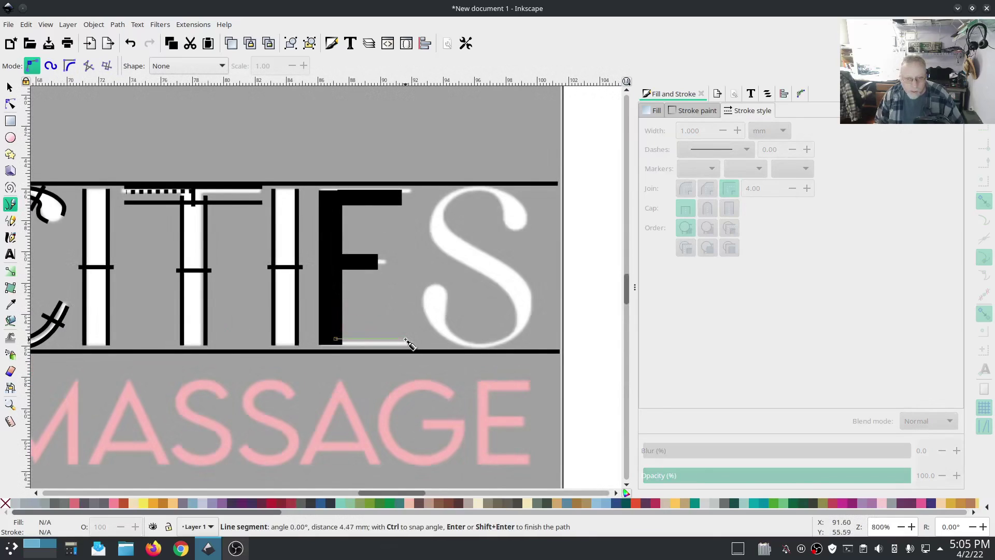
double_click(406, 341)
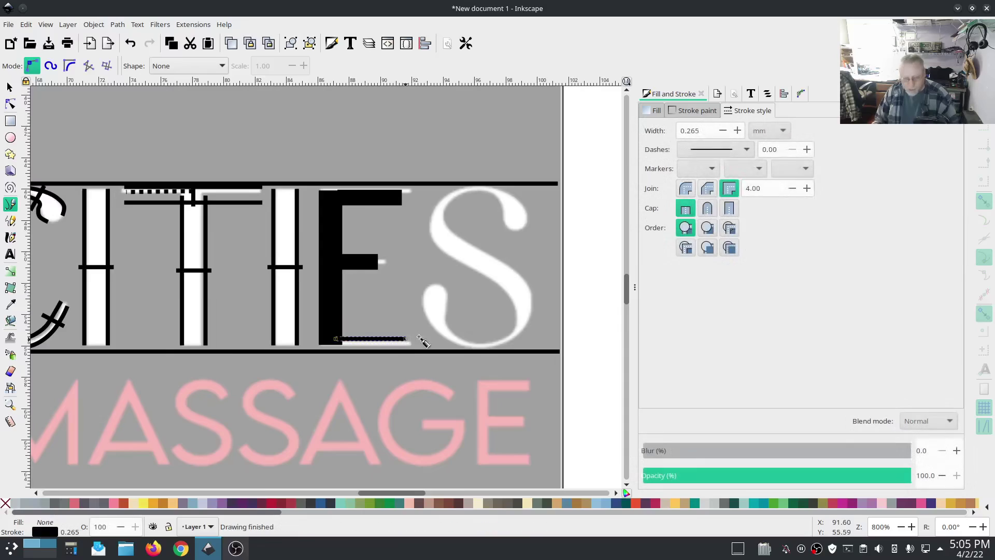
double_click(700, 130)
text(1)
key(Return)
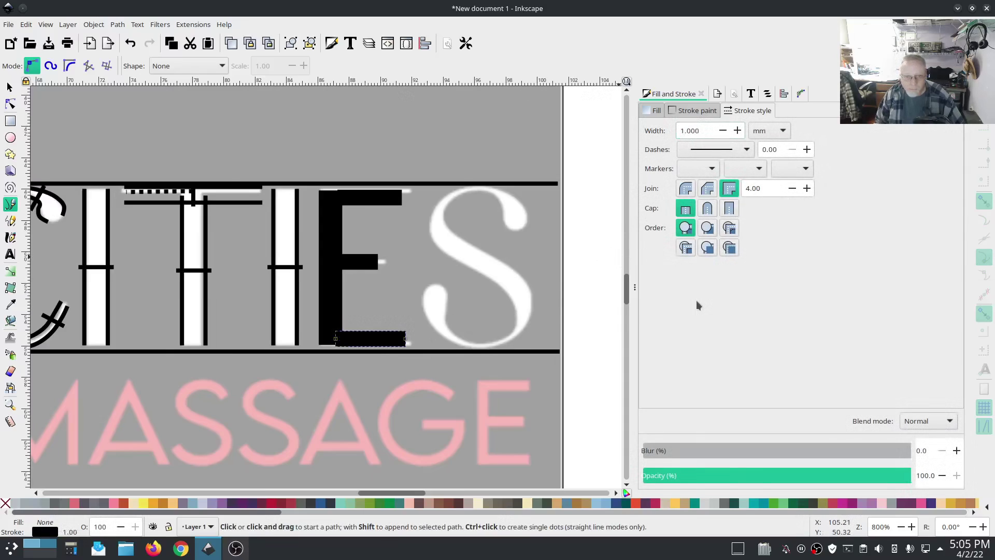
Convert the E's four stroked lines to satin columns with Ink/Stitch's Convert Line to Satin.
click(771, 94)
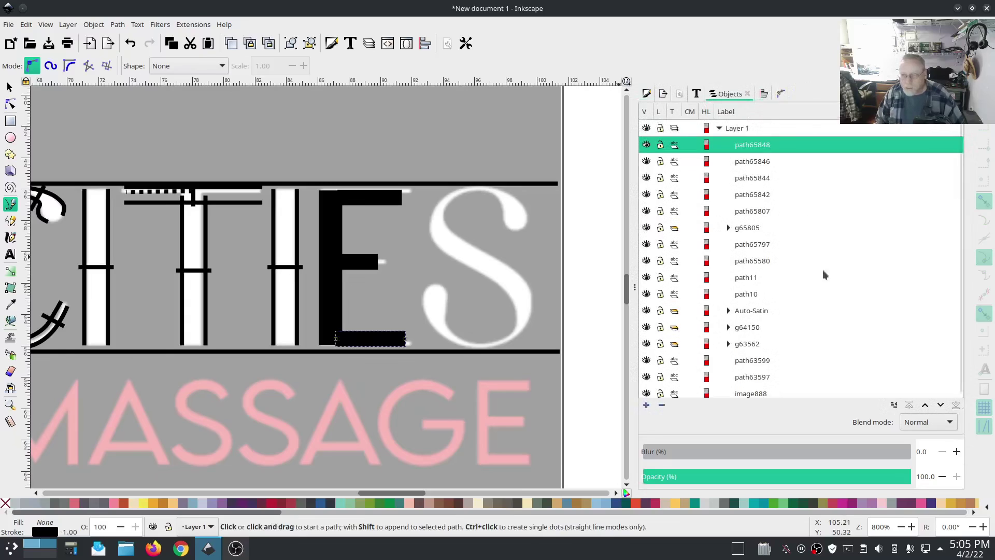
click(758, 218)
click(751, 196)
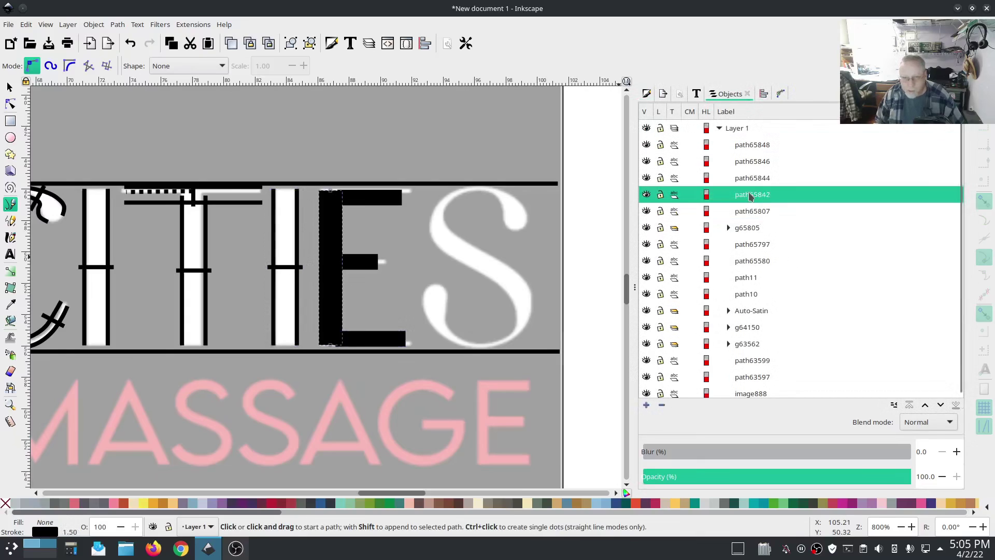
shift+click(749, 146)
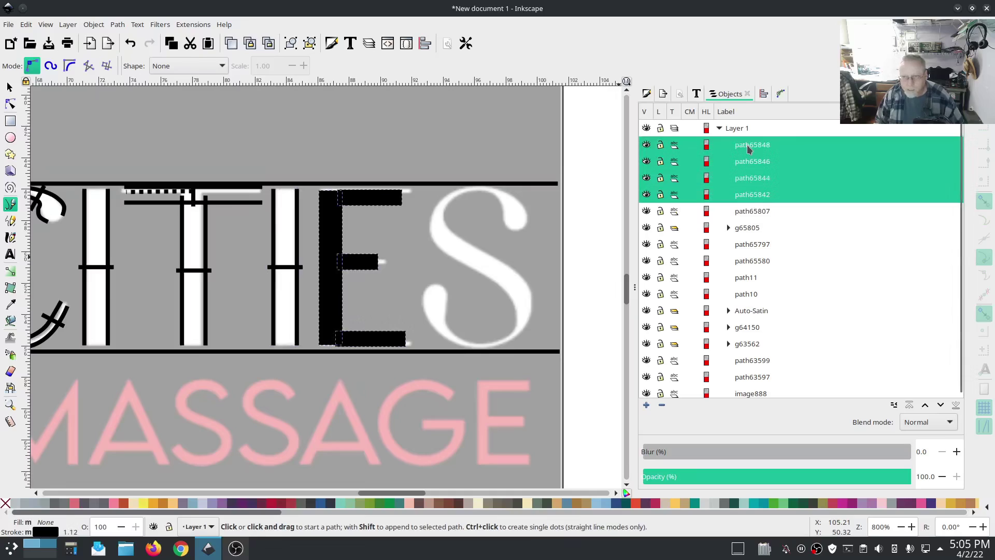
click(192, 24)
mouse_move(201, 168)
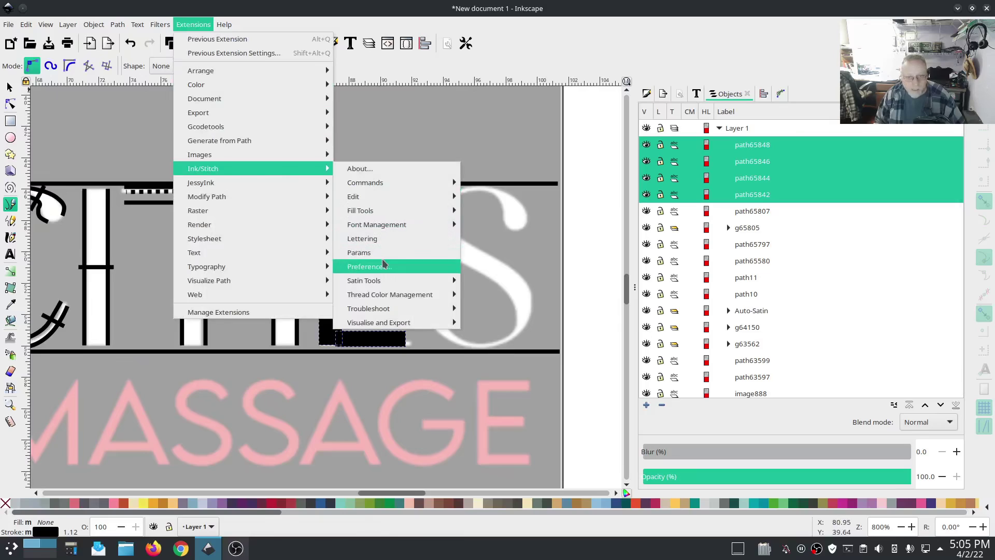
mouse_move(415, 280)
click(507, 294)
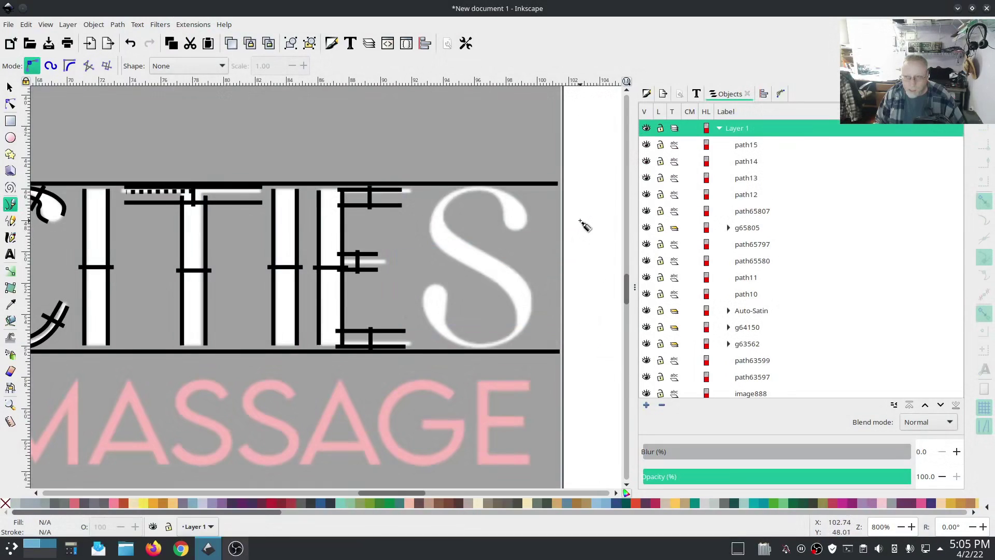
Auto-route the E's four satin columns with Ink/Stitch and select the resulting group.
click(749, 198)
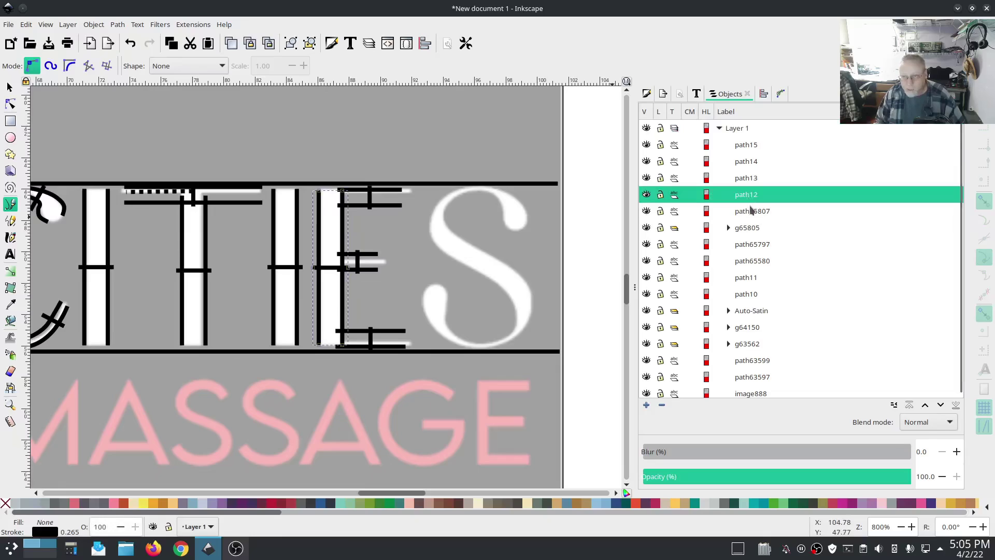
click(751, 211)
click(750, 195)
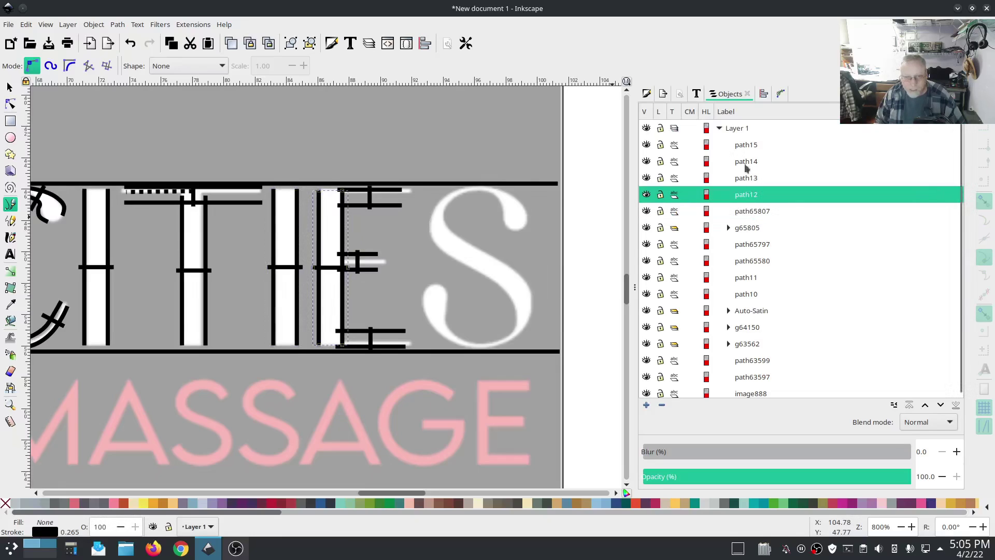
shift+click(742, 147)
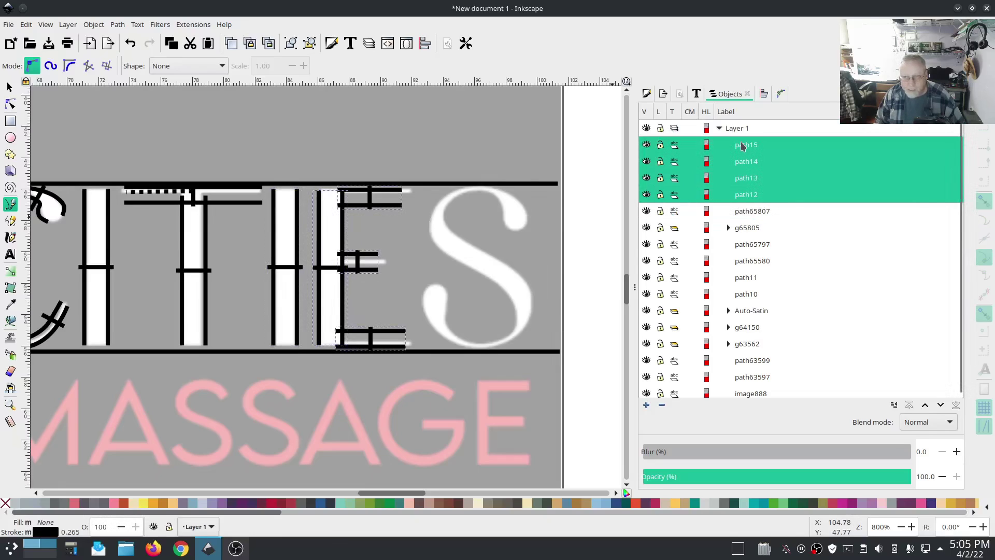
click(194, 25)
mouse_move(207, 167)
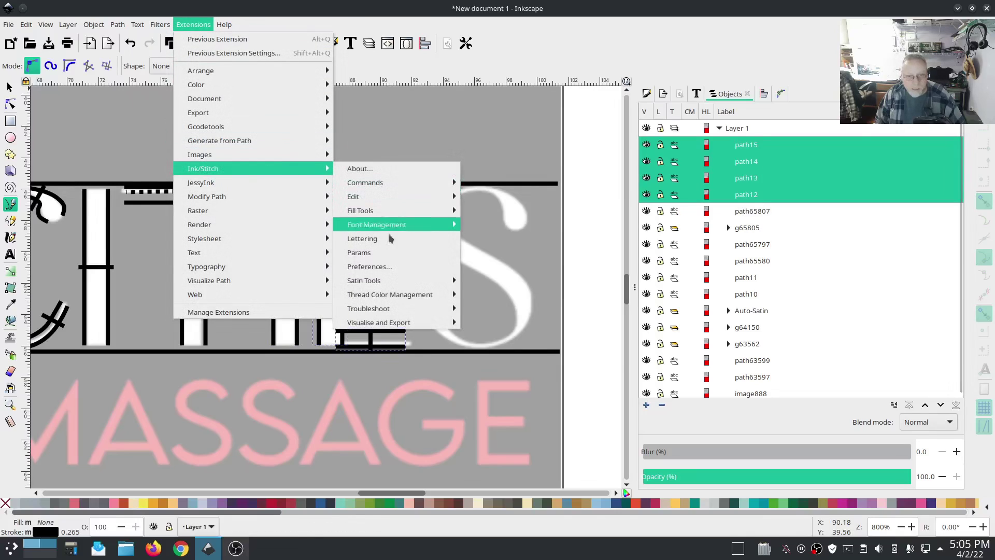
mouse_move(389, 284)
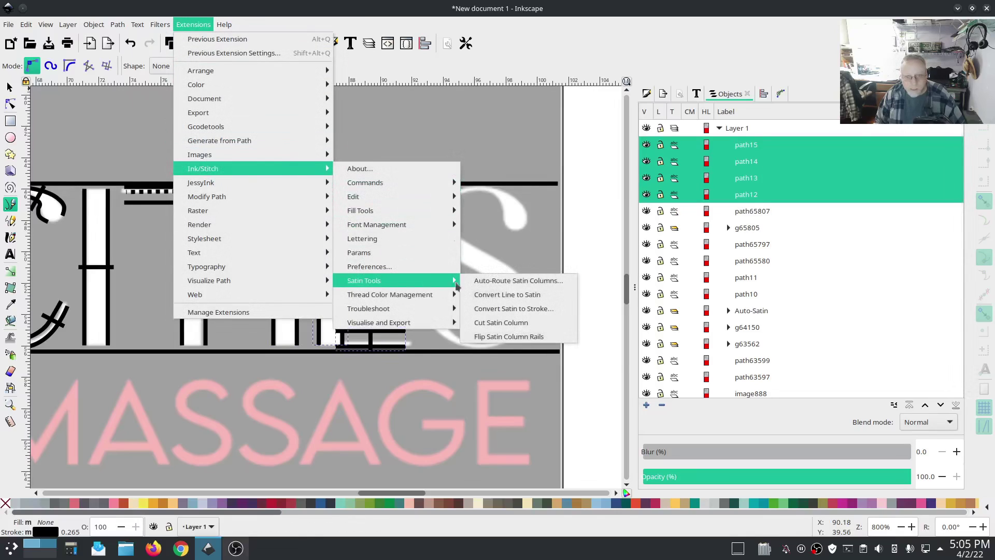
click(509, 283)
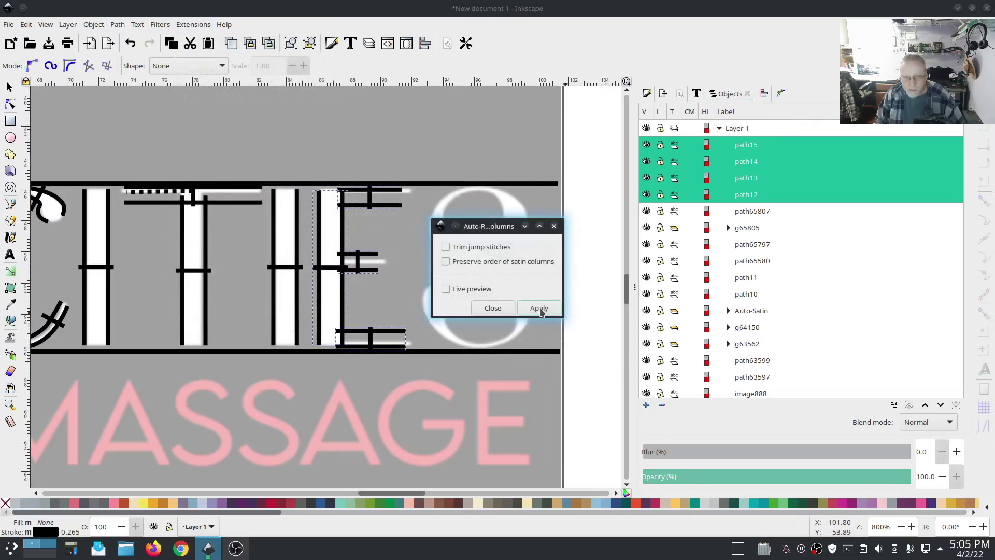
click(539, 308)
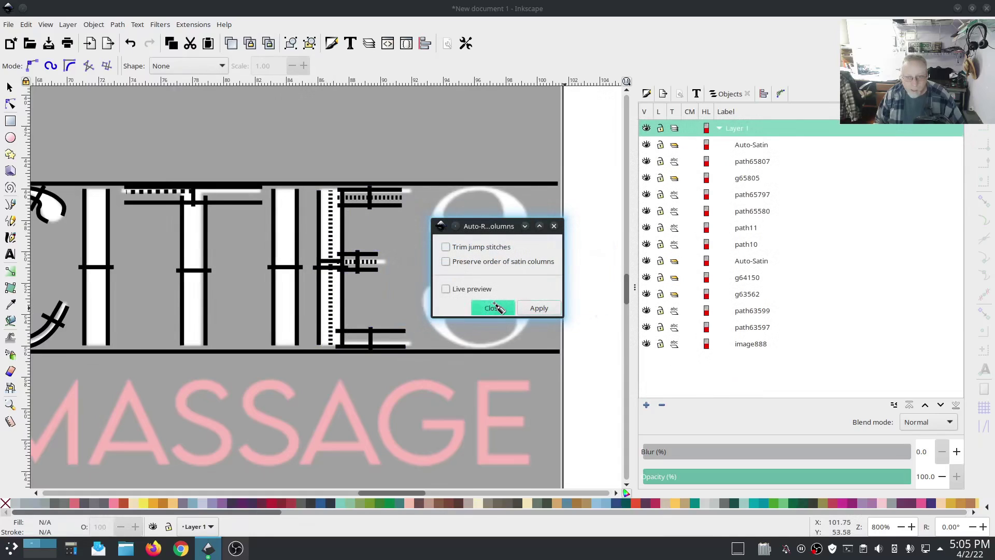
click(492, 308)
click(748, 147)
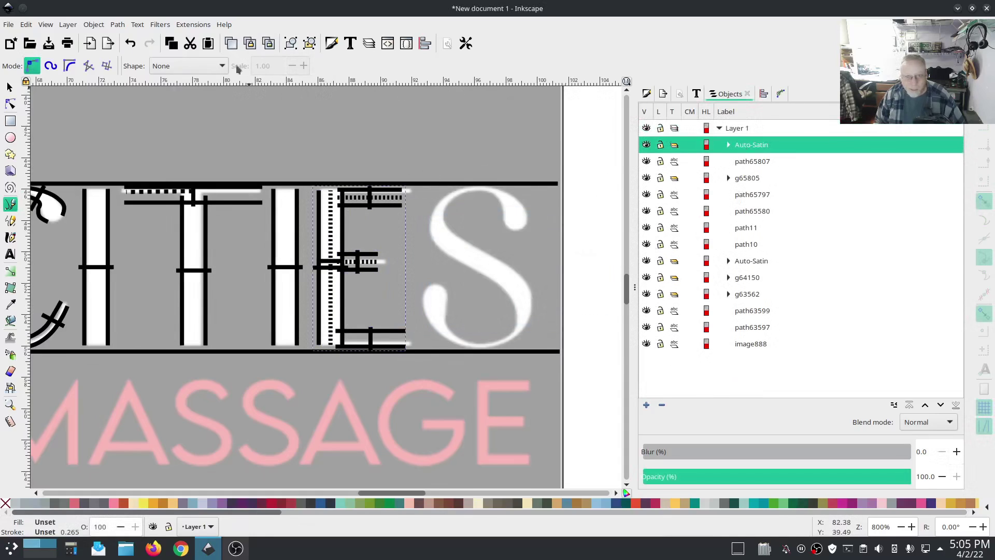
Run the Ink/Stitch stitch simulation of the E and examine it in realistic view.
click(193, 25)
mouse_move(207, 169)
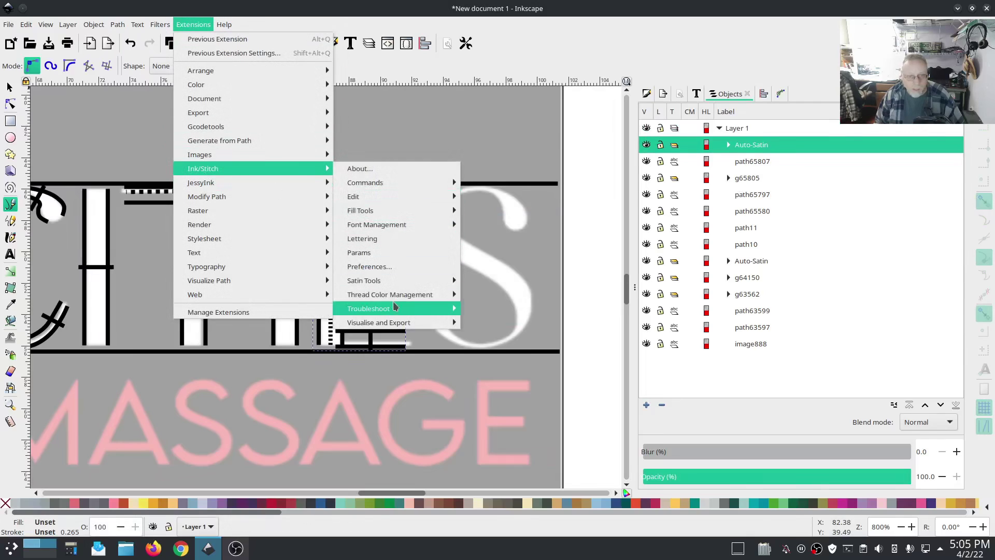
mouse_move(388, 323)
click(505, 350)
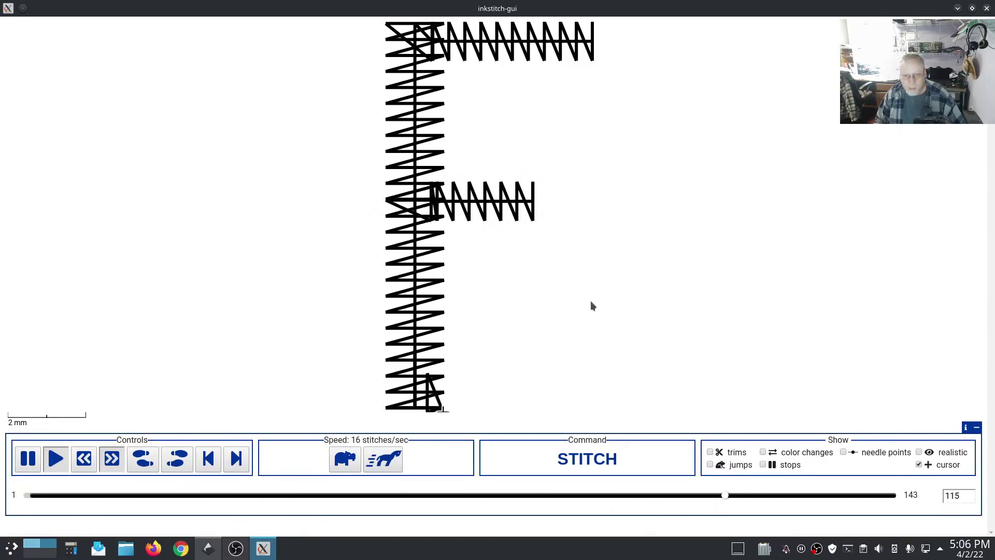
click(919, 452)
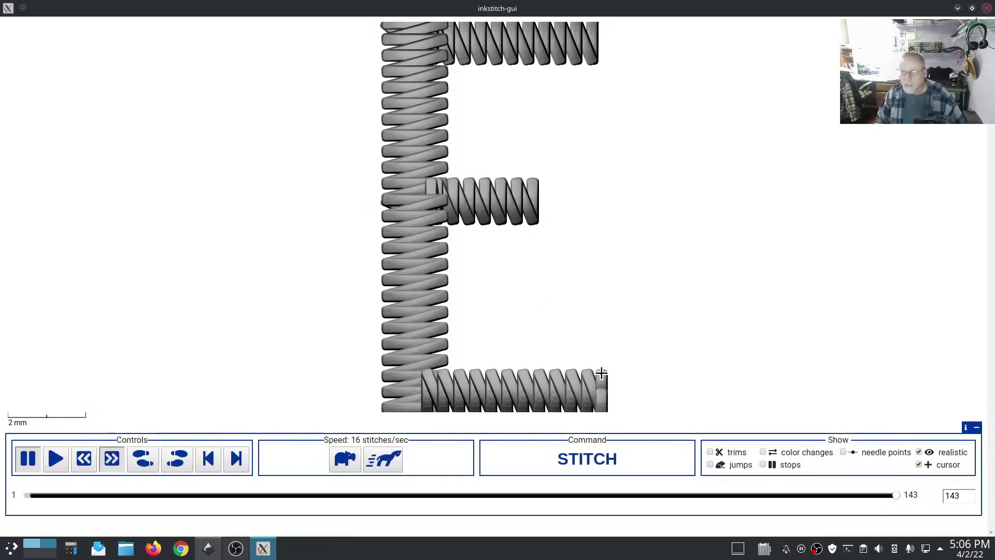
click(986, 8)
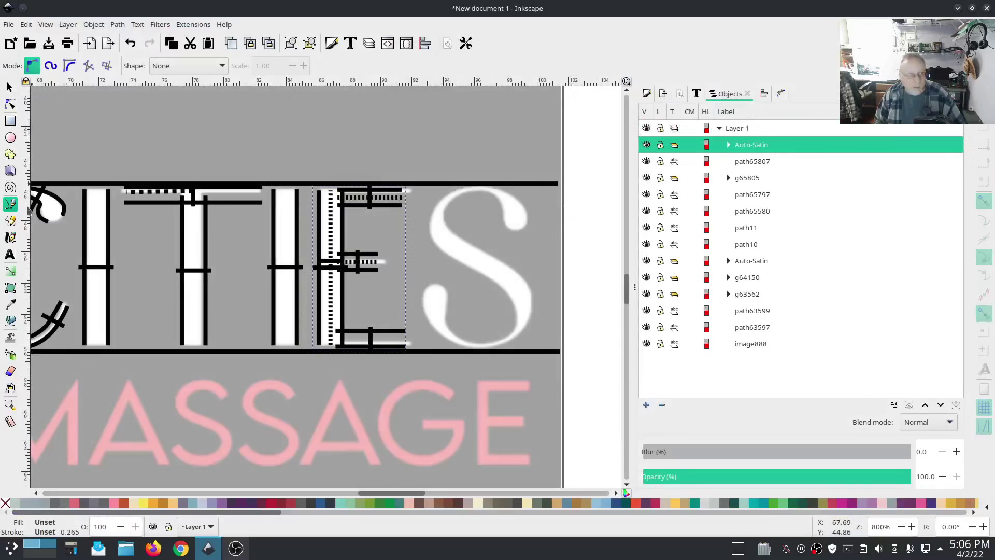
Trace the first rail of the final S on Layer 1, along its inner upper curve, diagonal and outer lower curve.
click(732, 133)
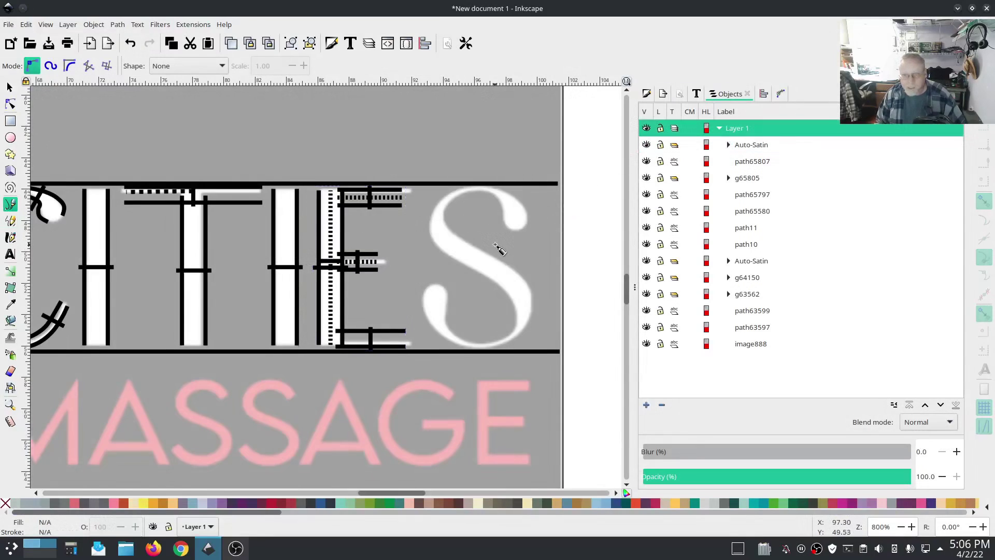
click(503, 225)
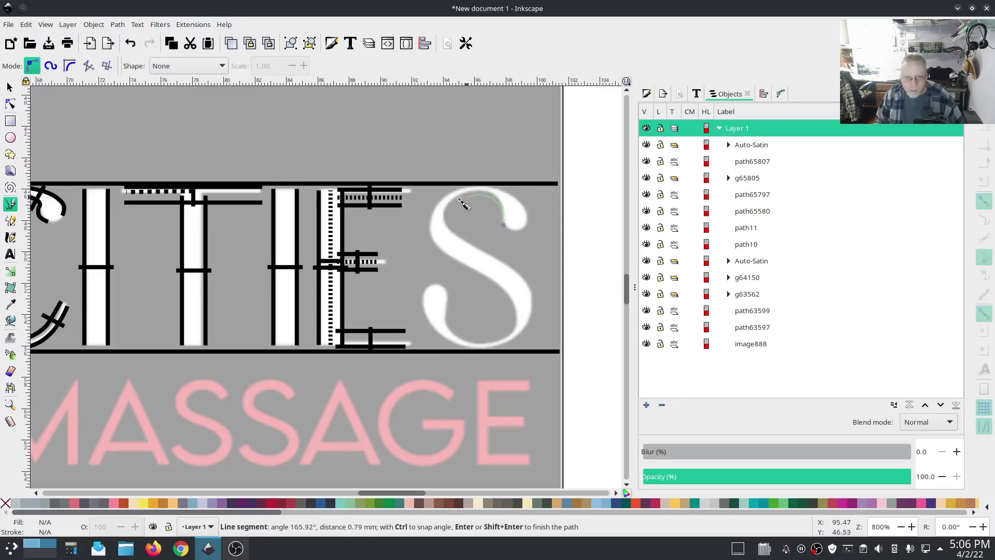
click(445, 217)
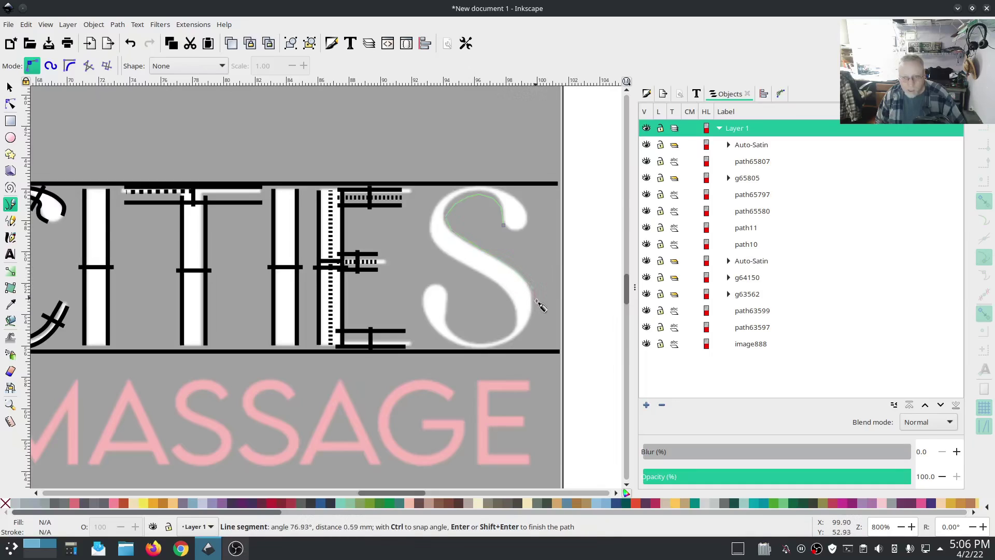
click(533, 320)
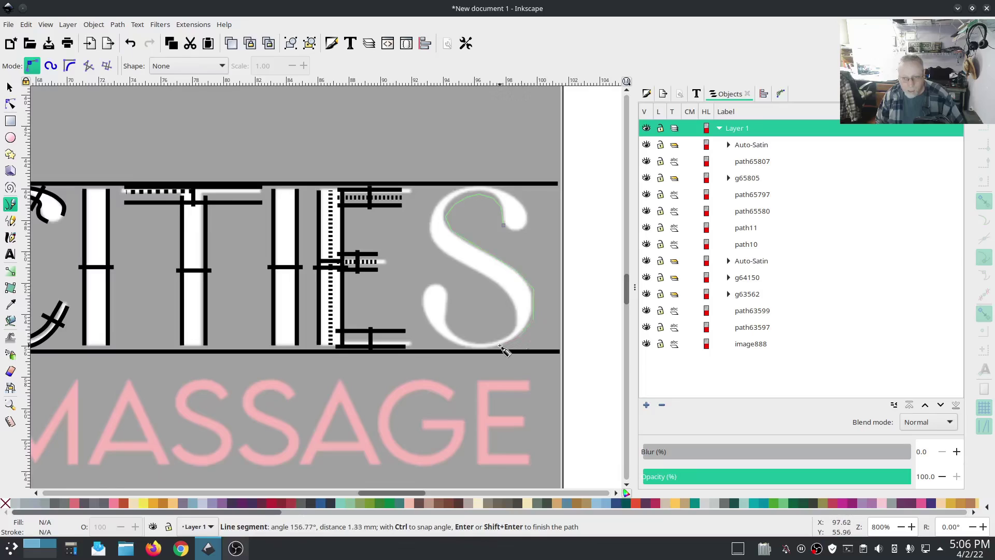
click(477, 349)
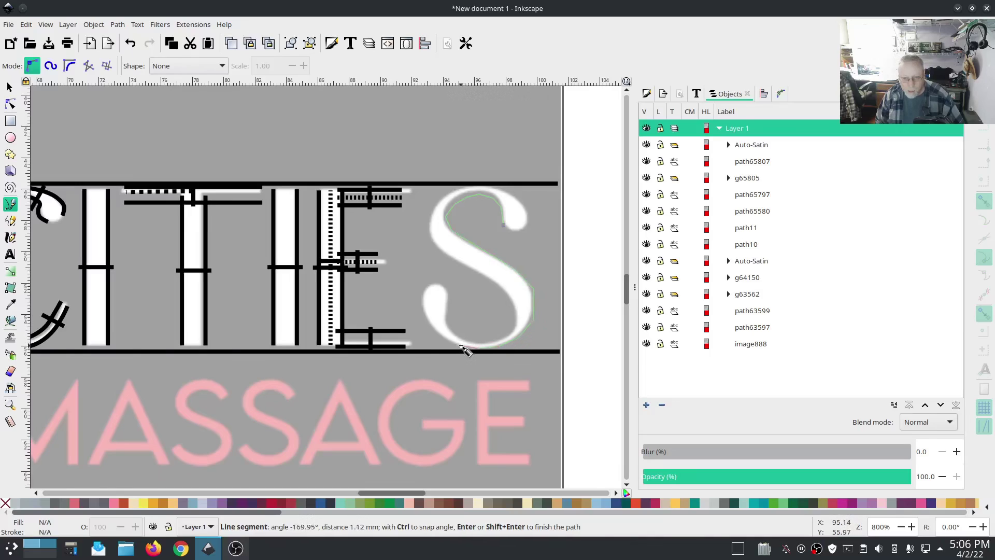
click(421, 299)
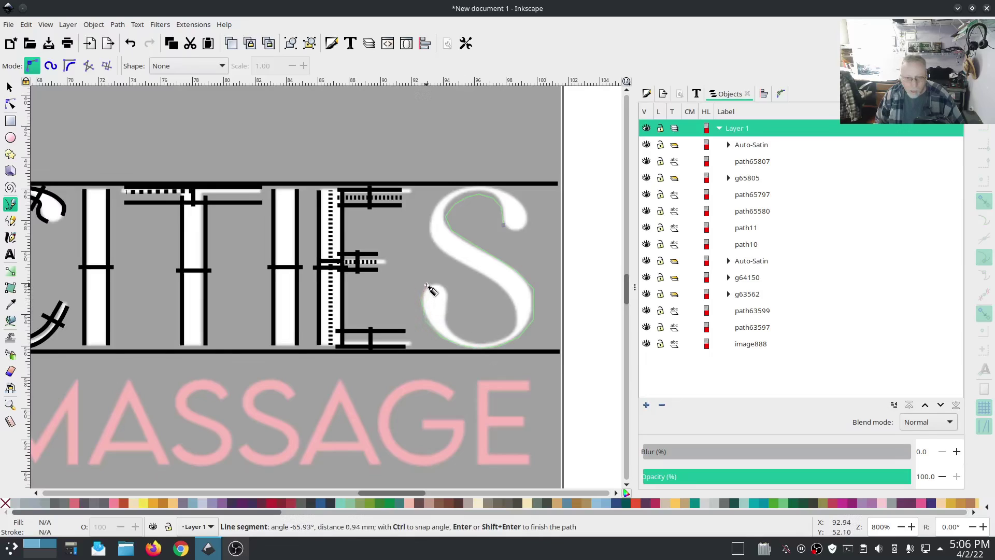
key(Return)
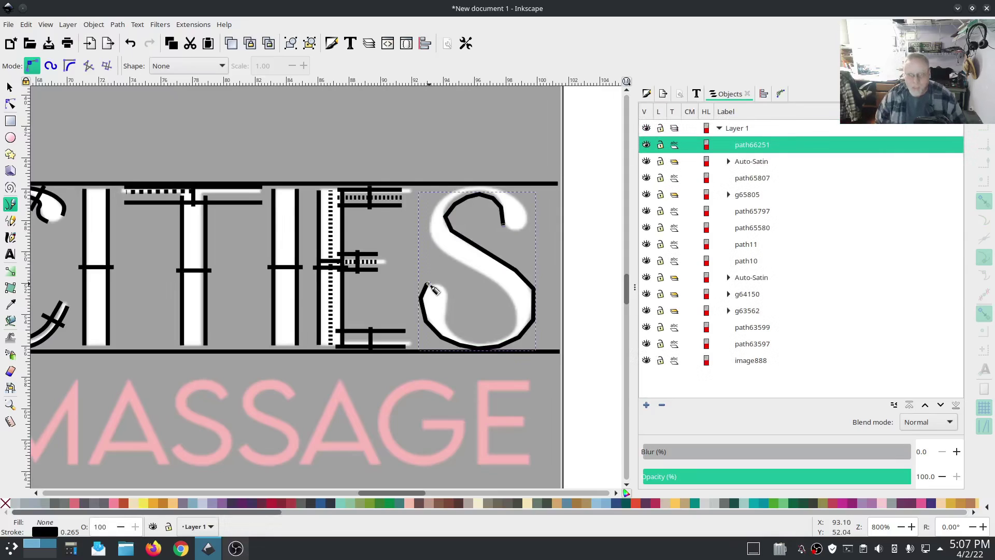
Trace the opposite rail of the final S, along its outer upper curve, diagonal and inner lower curve.
click(527, 224)
click(504, 194)
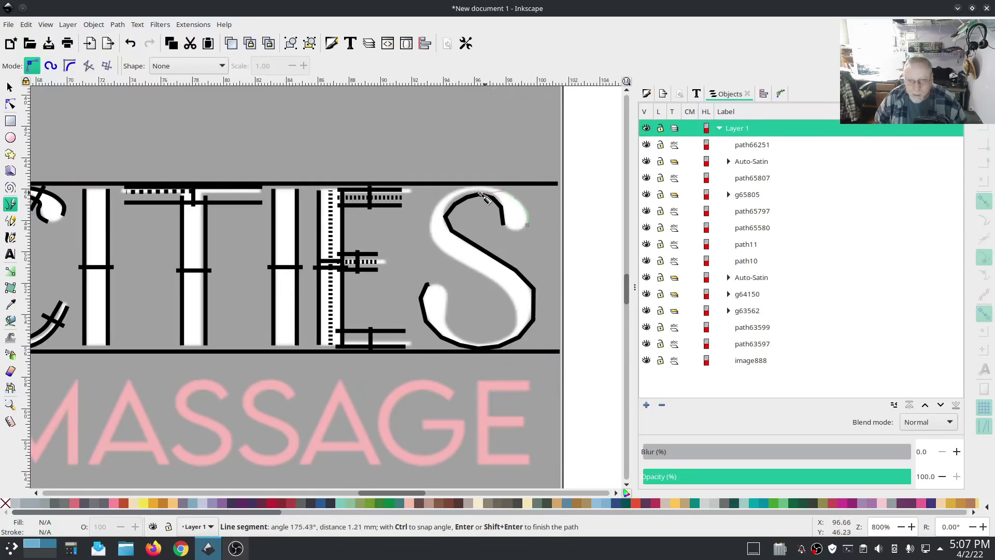
click(460, 189)
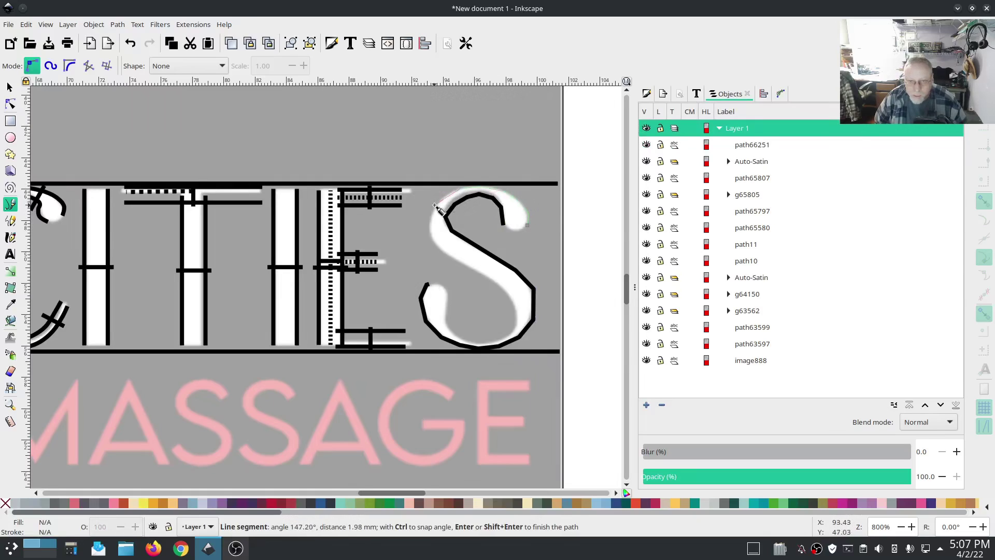
click(429, 230)
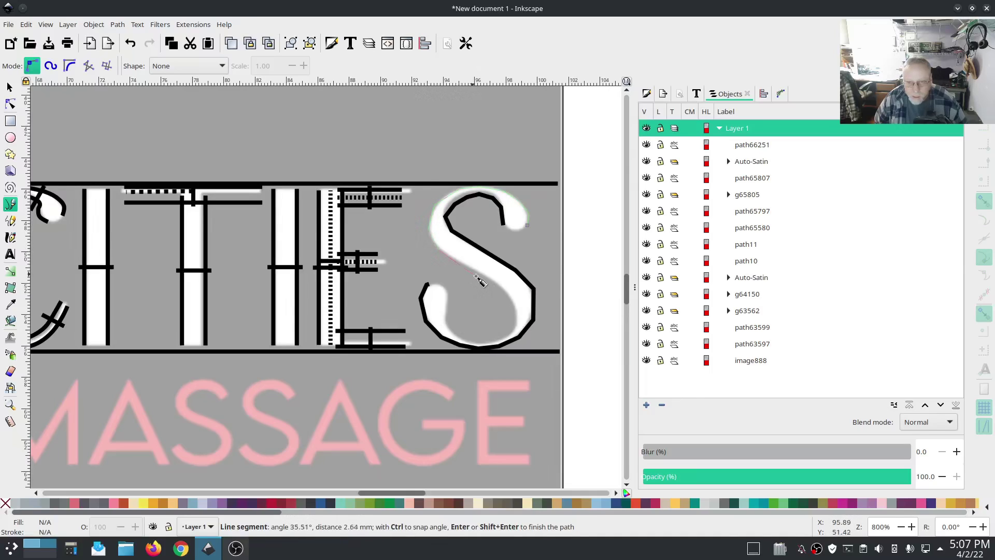
click(513, 307)
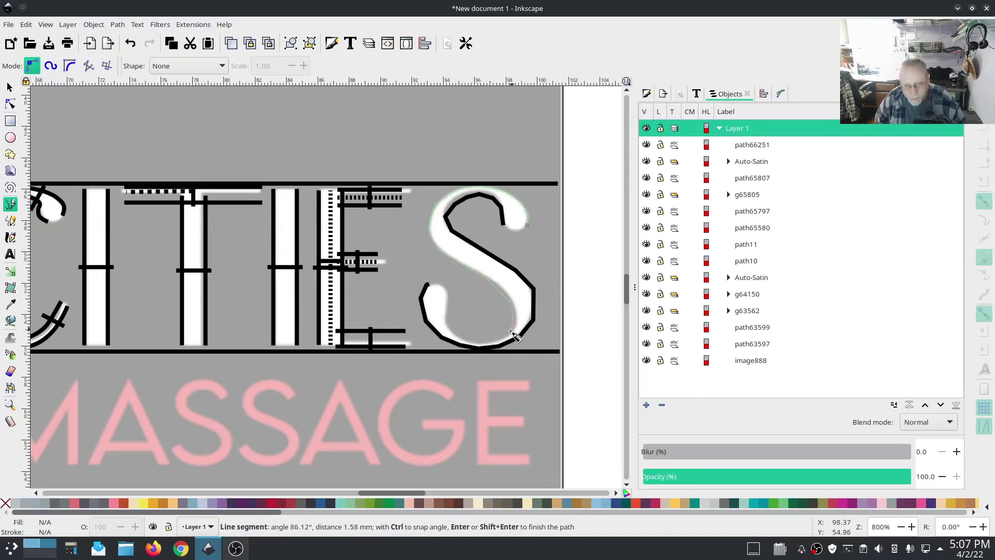
click(512, 331)
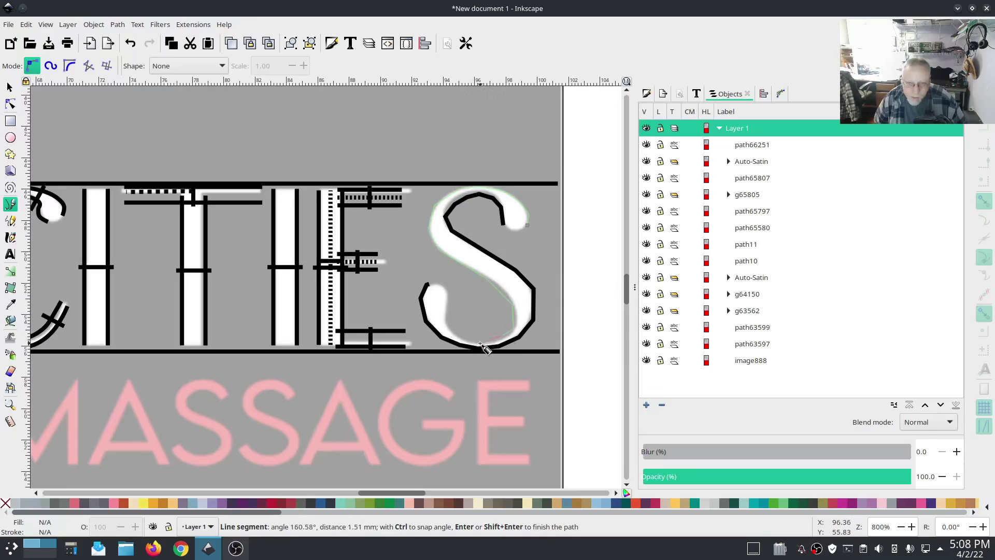
click(481, 339)
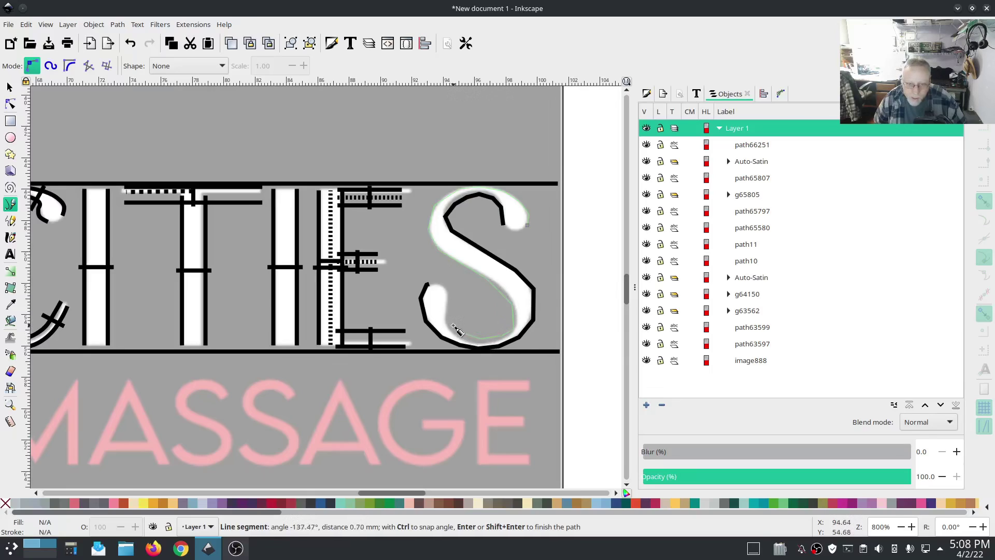
click(448, 314)
click(449, 300)
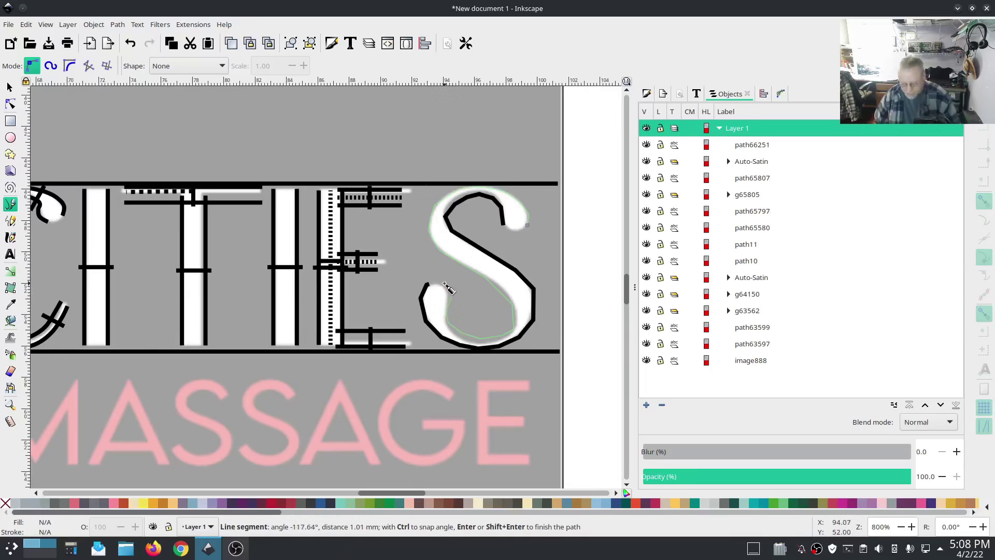
double_click(445, 285)
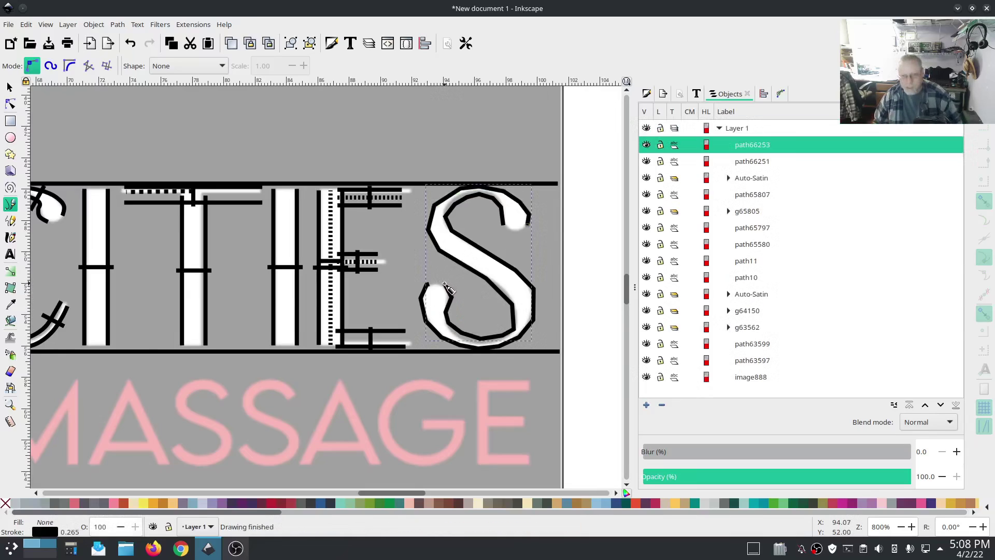
Make all nodes of the S's two rail paths symmetric to turn the straight segments into smooth curves.
shift+click(761, 162)
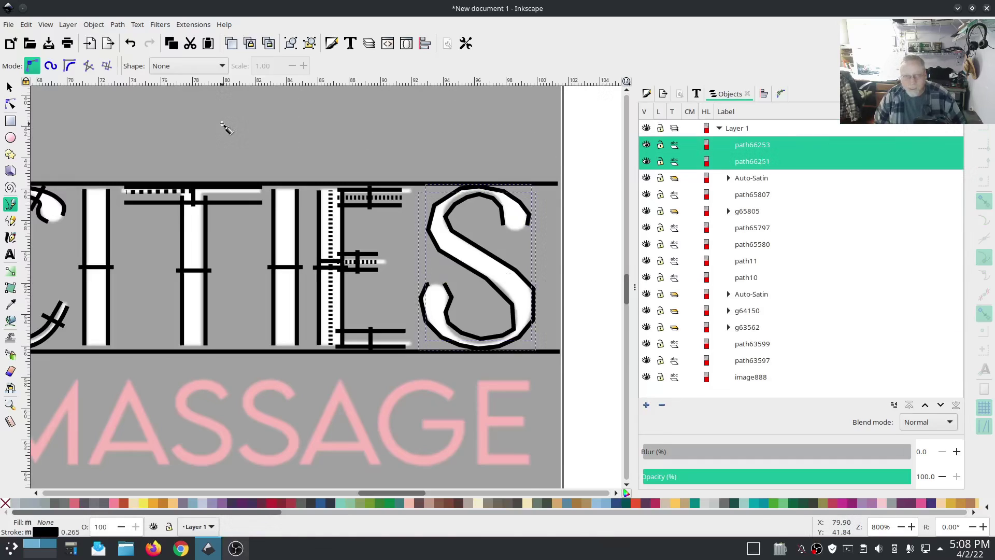
click(10, 104)
key(ctrl+a)
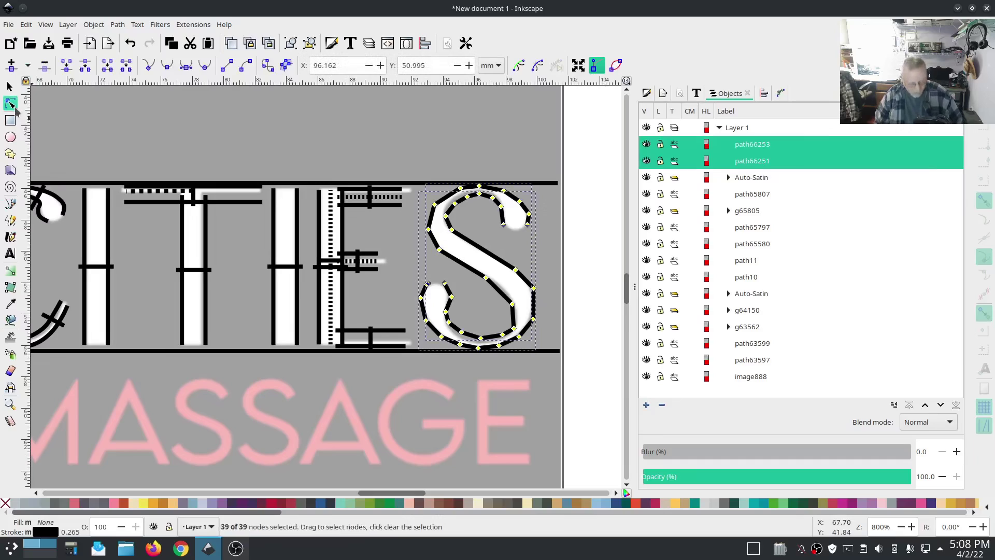
click(186, 66)
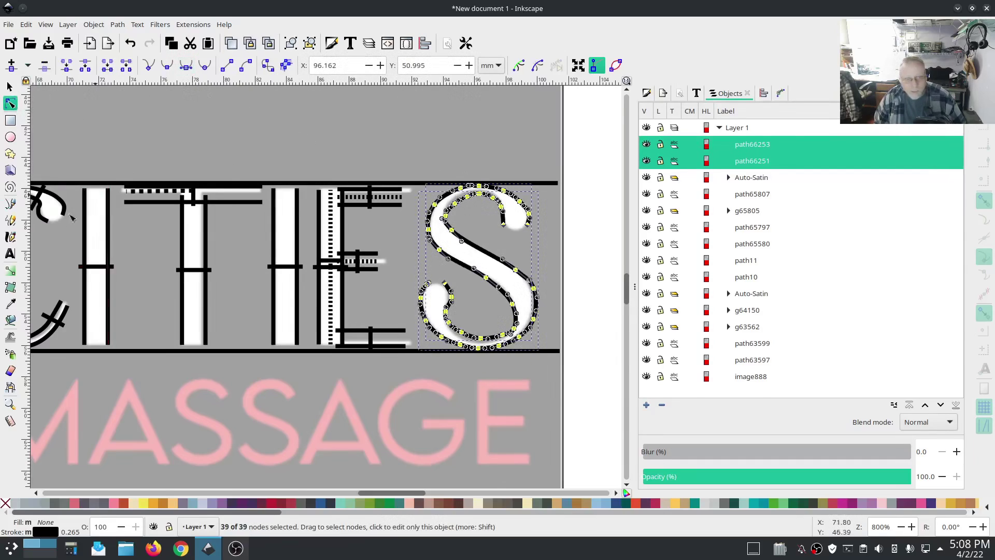
Draw five short straight rungs across both S rails: two on the lower curve, two on the diagonal and one at the top.
click(11, 220)
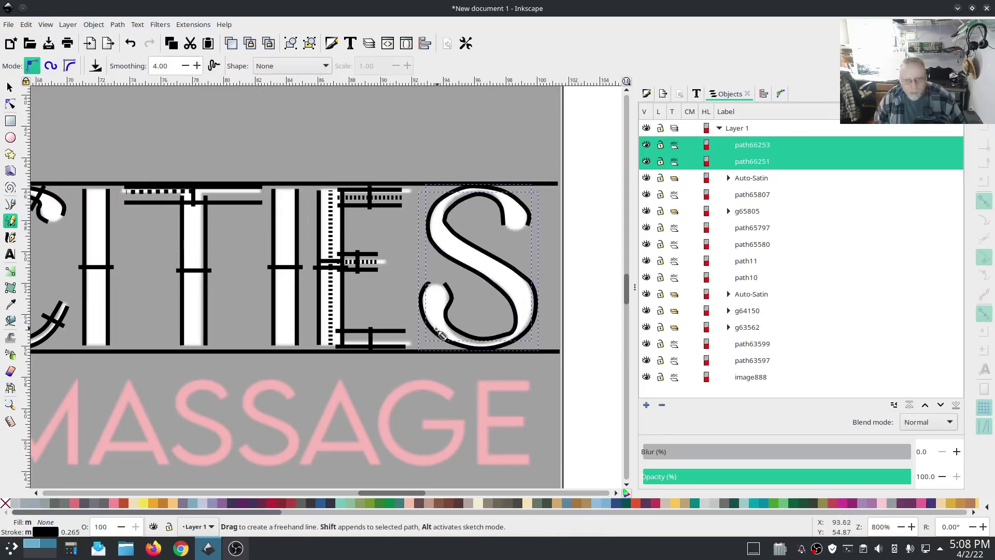
drag(421, 326, 462, 316)
click(459, 312)
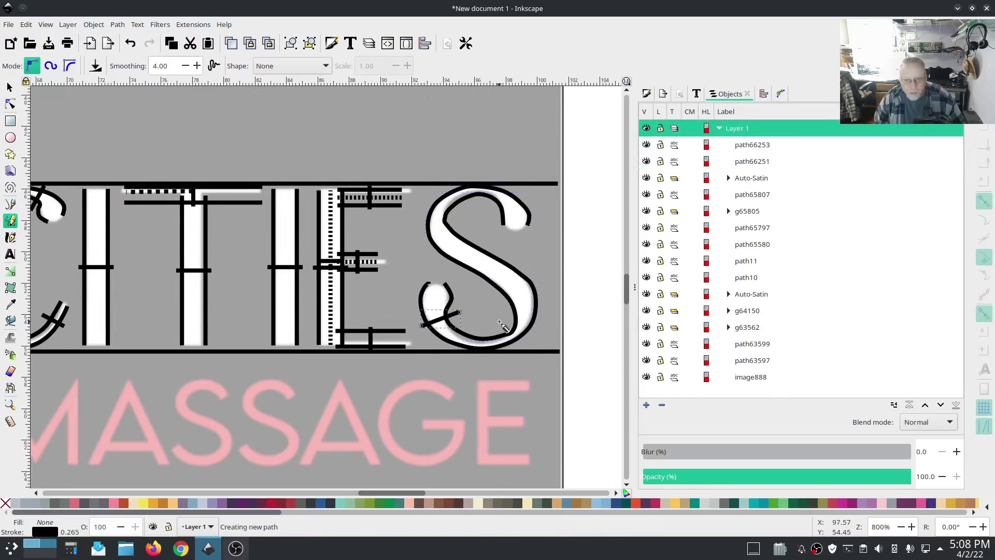
click(501, 322)
click(520, 344)
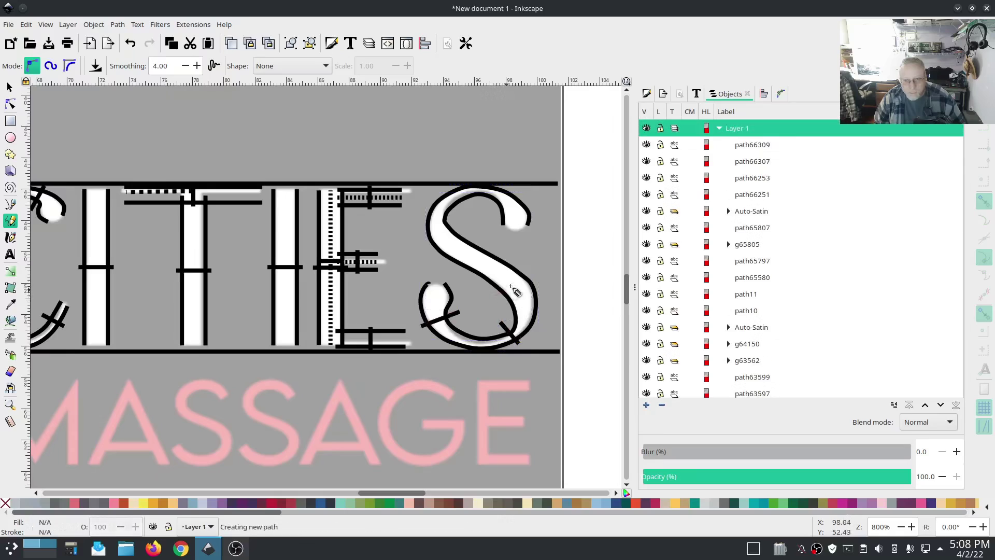
drag(525, 271, 496, 294)
drag(441, 255, 466, 235)
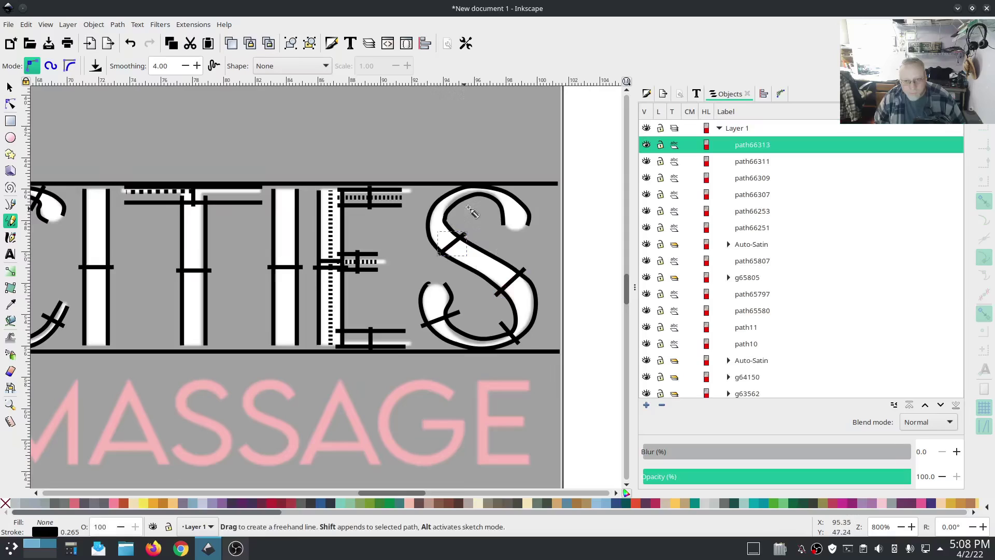
drag(478, 202, 478, 184)
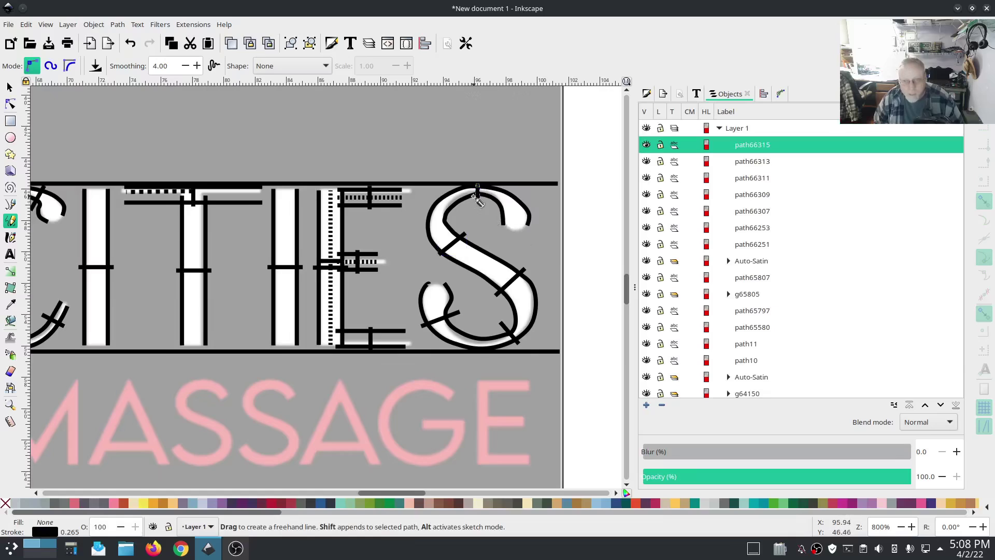
Extend the top rung of the S upward by about 0.05 mm past the outer rail.
scroll(478, 197, up, 5)
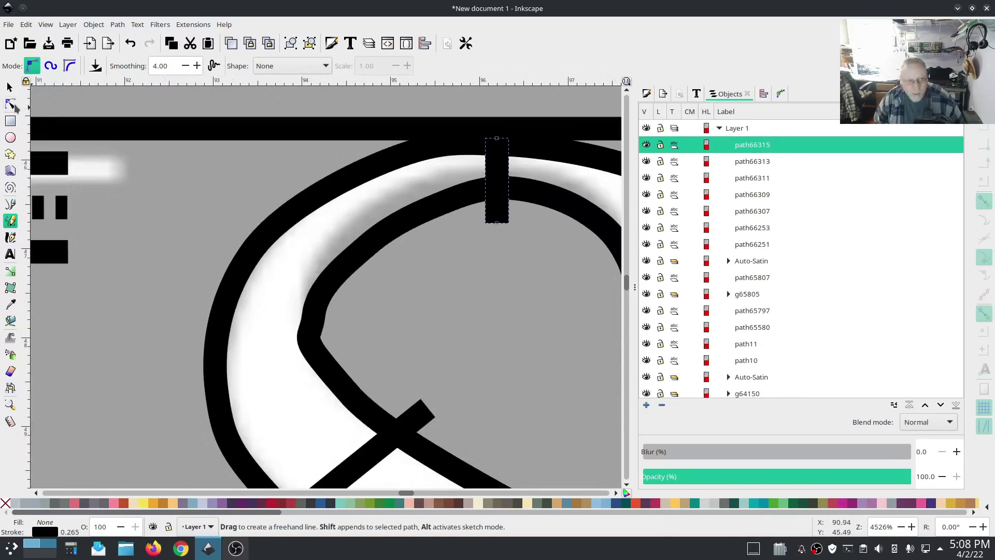
click(10, 104)
click(498, 138)
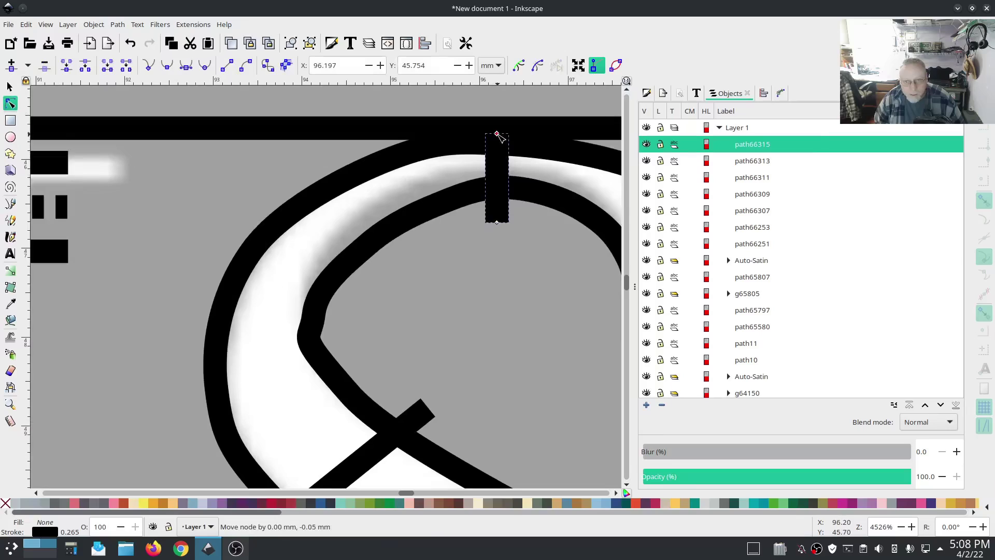
Try to enable Custom satin column in Ink/Stitch Params for the S's separate rail and rung paths.
click(749, 248)
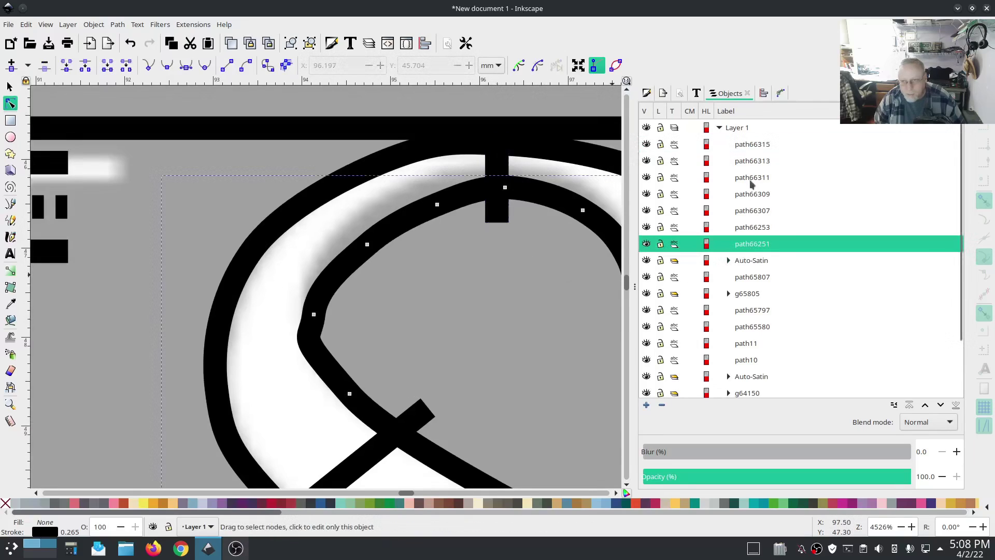
shift+click(752, 146)
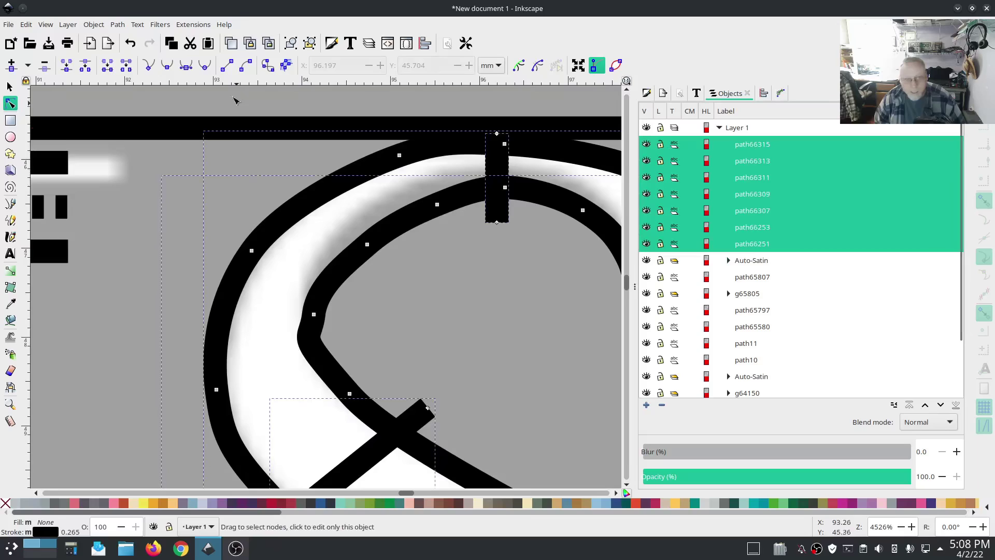
click(192, 24)
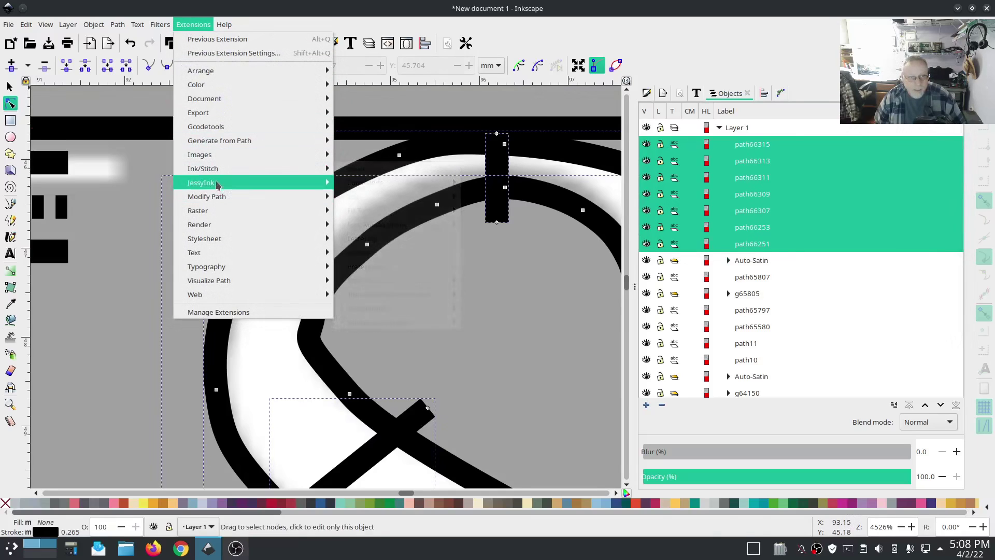
mouse_move(250, 176)
click(360, 253)
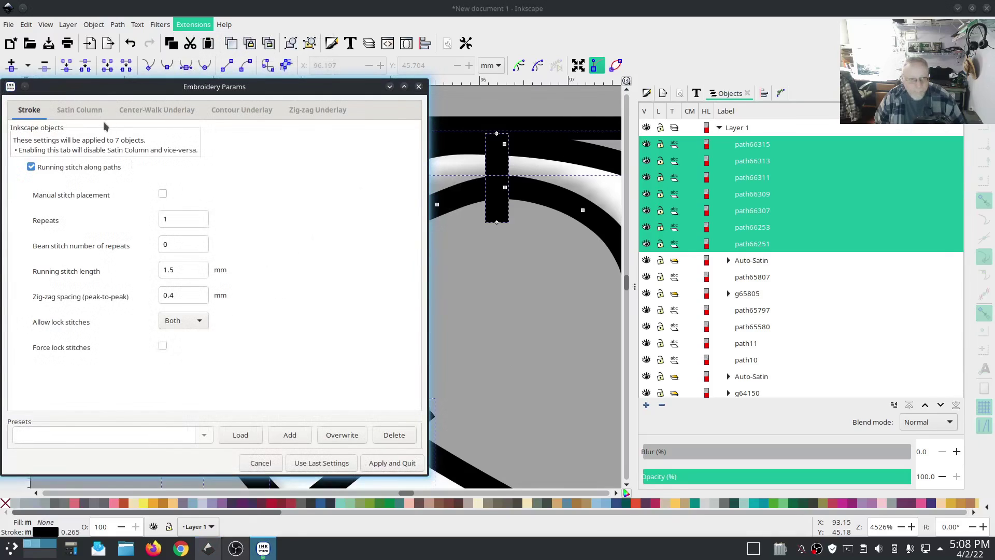
click(85, 111)
click(31, 176)
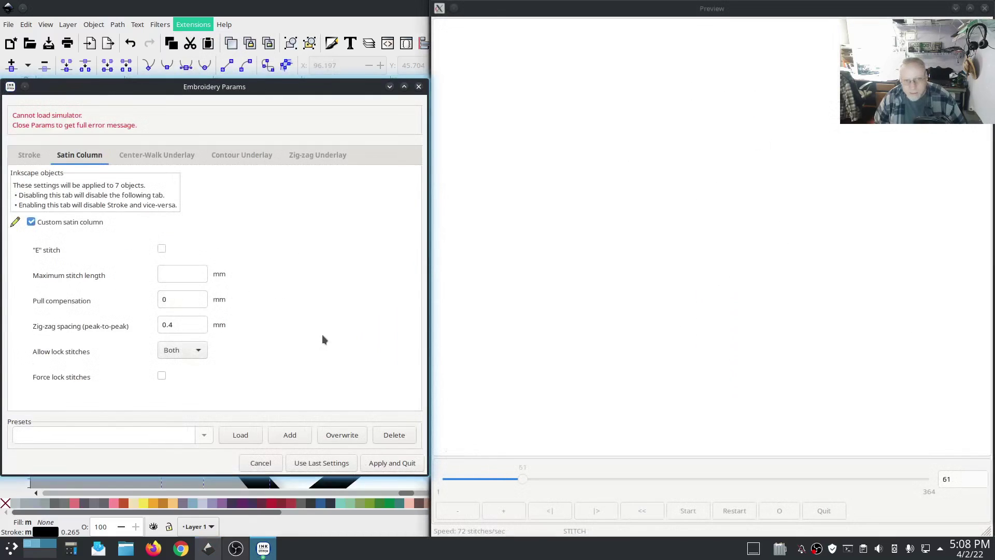
click(274, 462)
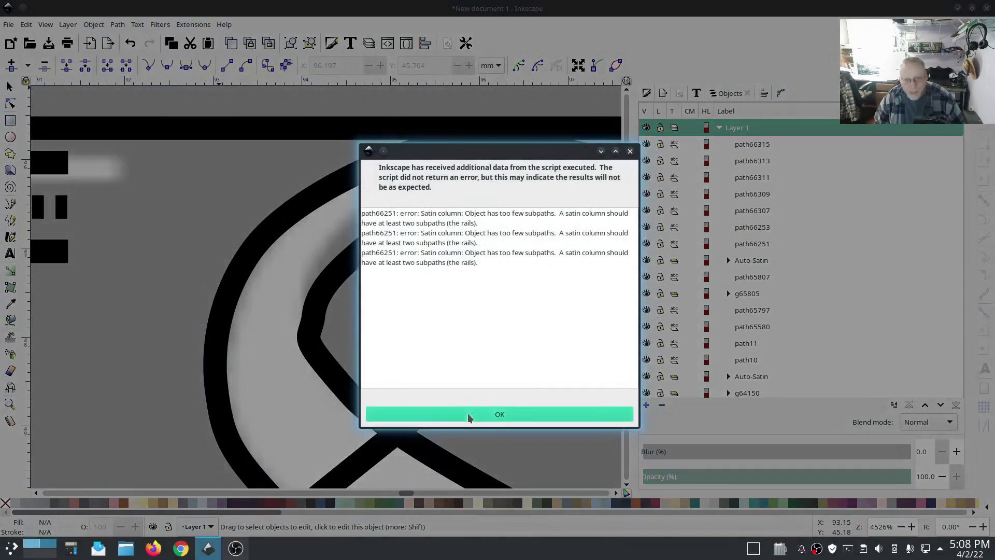
Dismiss the script error report and combine the S's rail and rung paths into a single path.
click(468, 413)
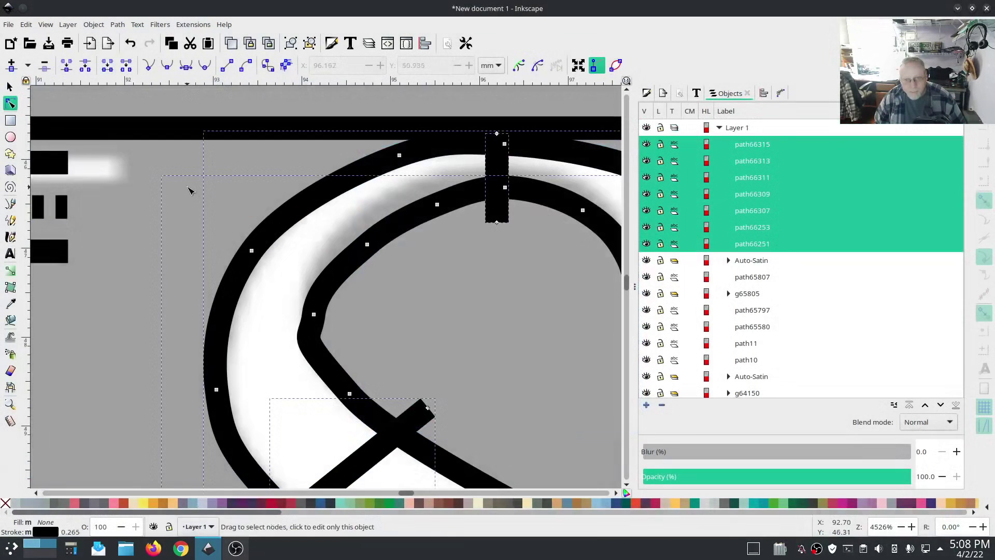
click(114, 26)
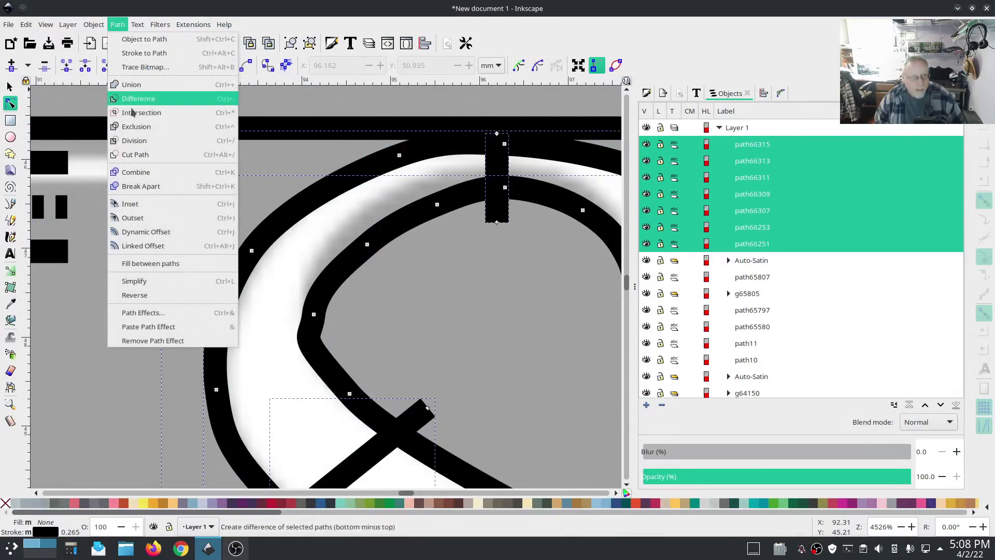
click(144, 171)
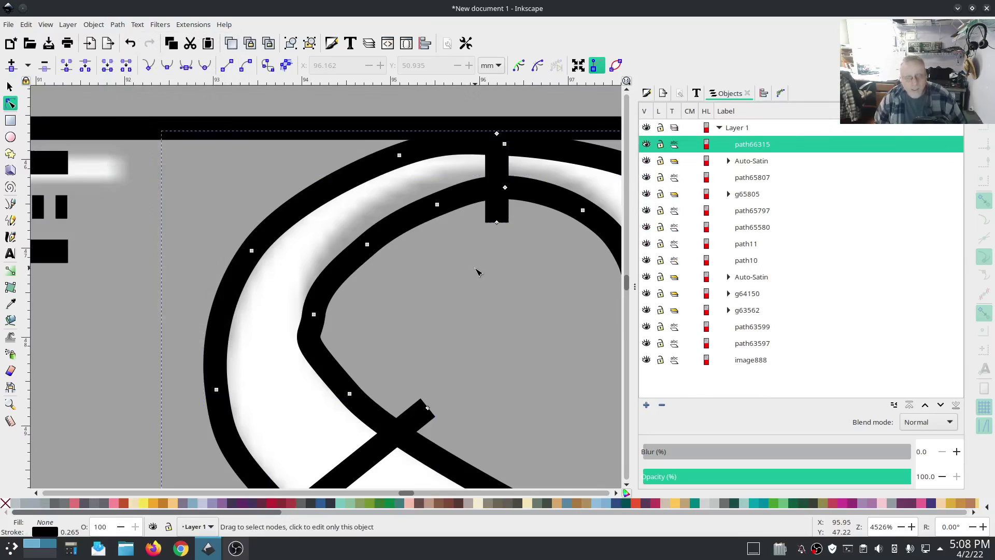
Enable Custom satin column for the combined S path in Ink/Stitch Params and apply the settings.
click(193, 24)
mouse_move(207, 169)
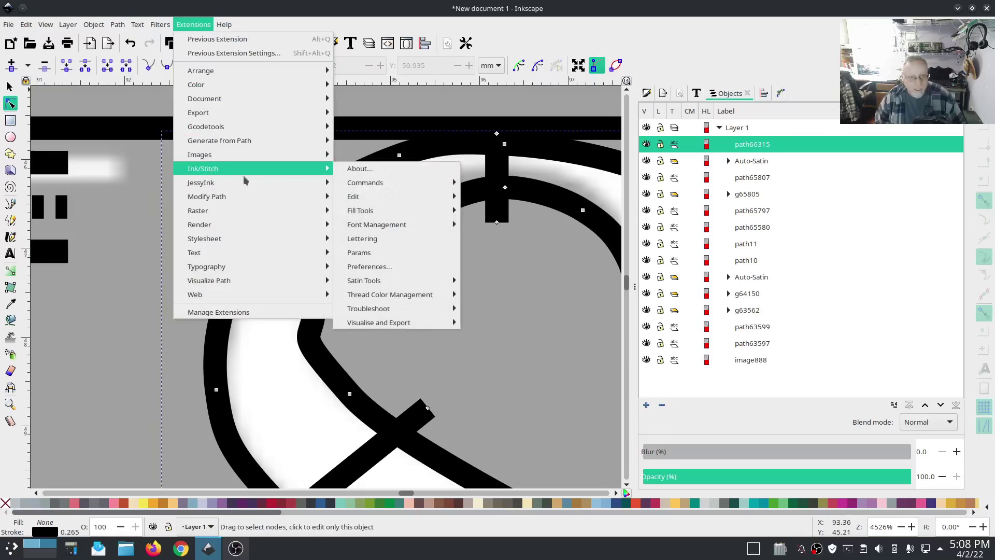
click(375, 253)
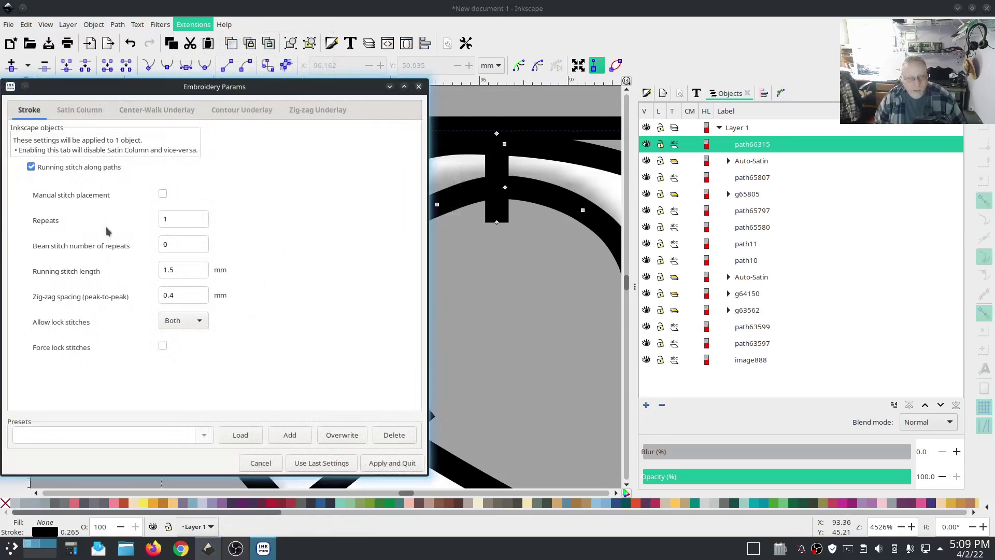
click(80, 109)
click(30, 177)
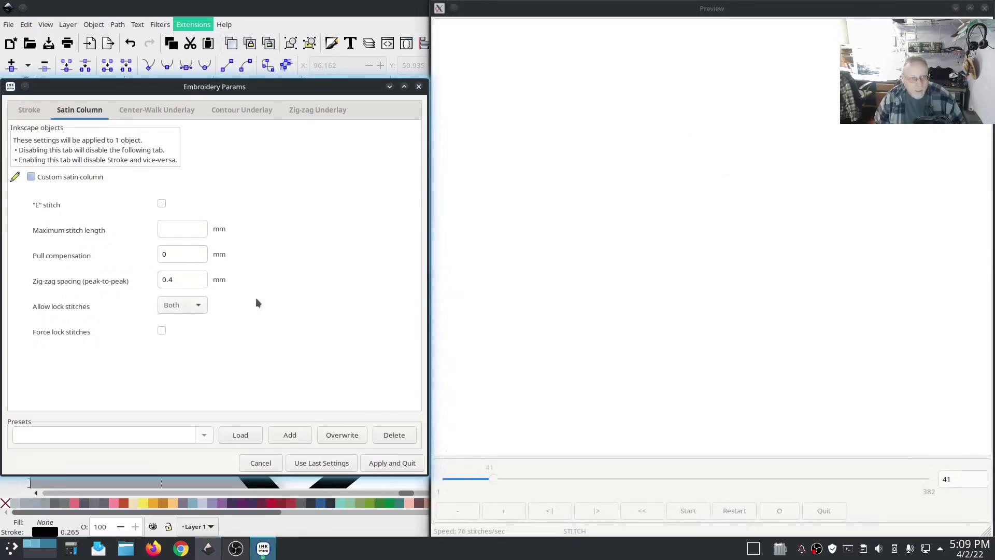
click(376, 466)
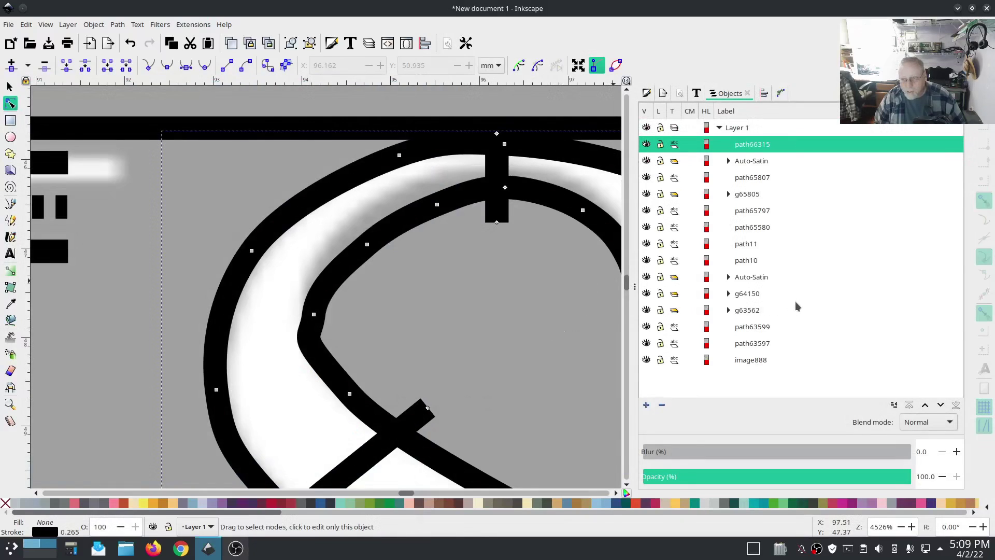
Delete the two long horizontal guide paths running along the top and bottom of the TRI-CITIES lettering.
scroll(534, 365, down, 8)
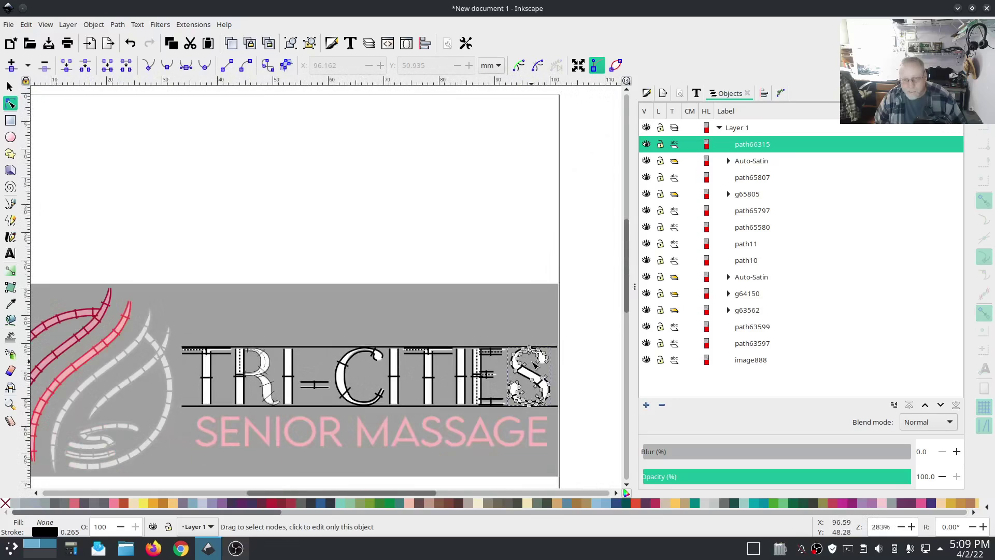
click(754, 345)
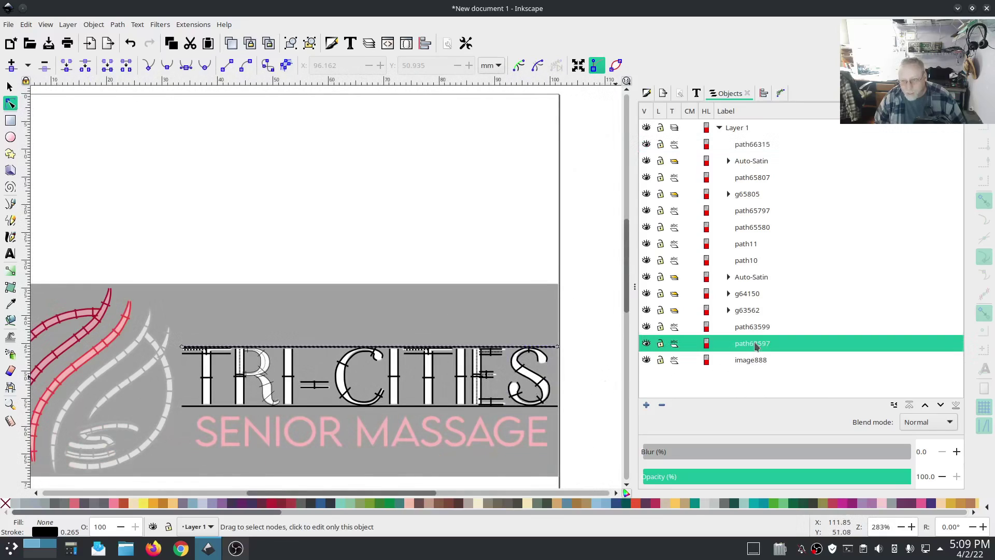
shift+click(752, 327)
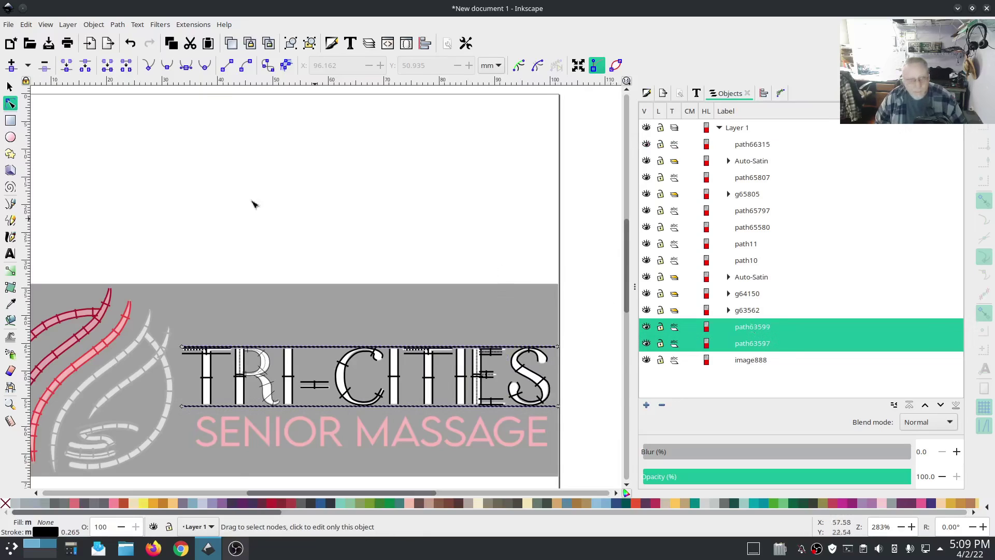
key(s)
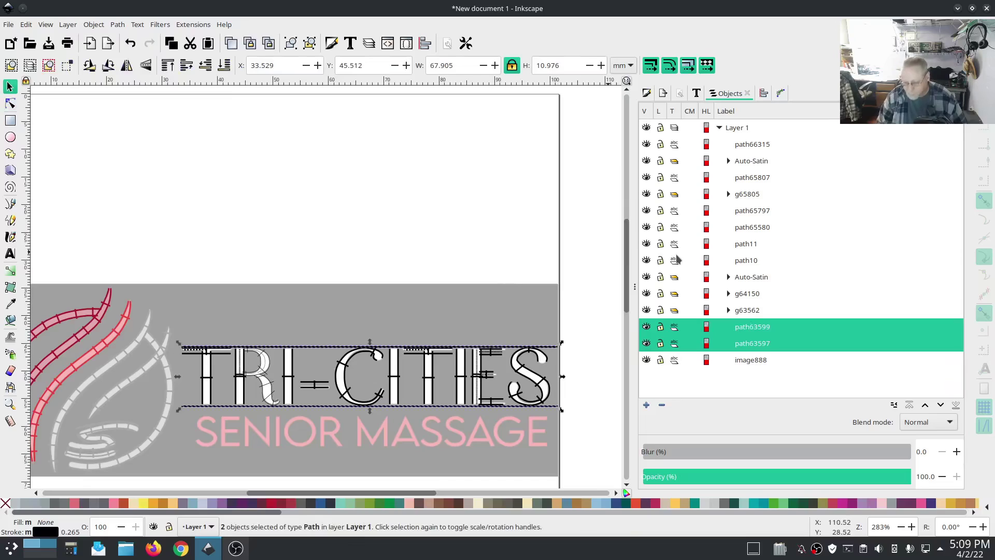
key(Delete)
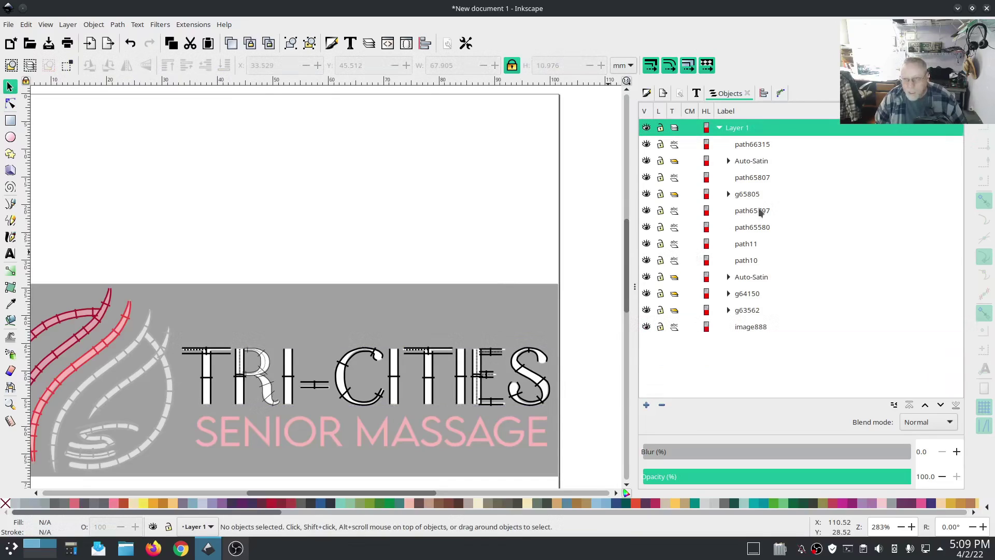
Group all the TRI-CITIES letter objects, leaving out the logo group and the background image.
click(747, 311)
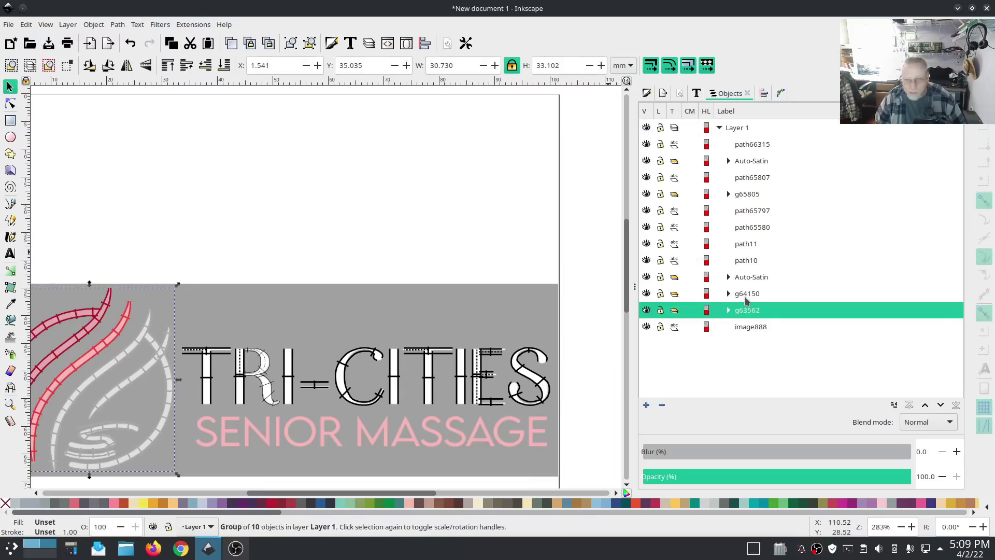
click(747, 296)
shift+click(758, 147)
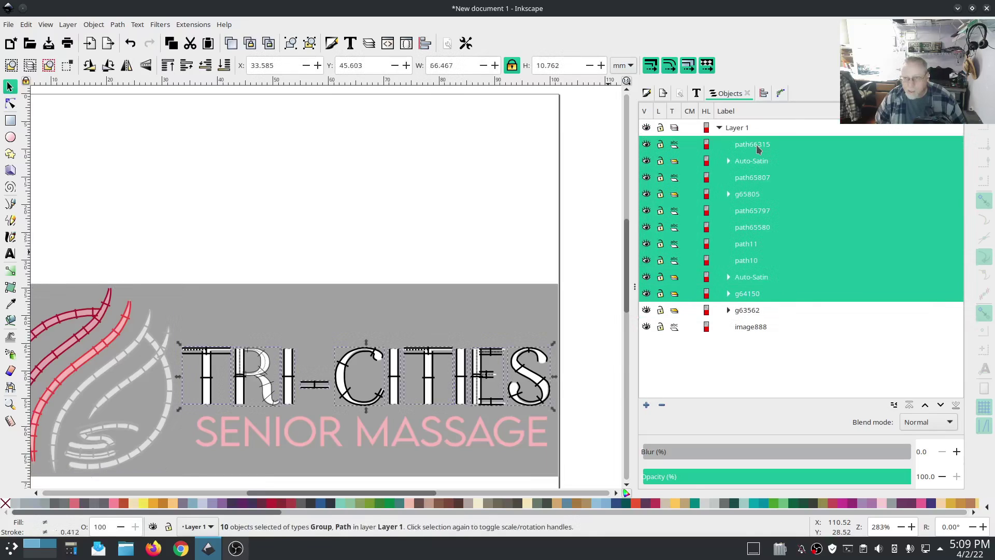
right_click(756, 150)
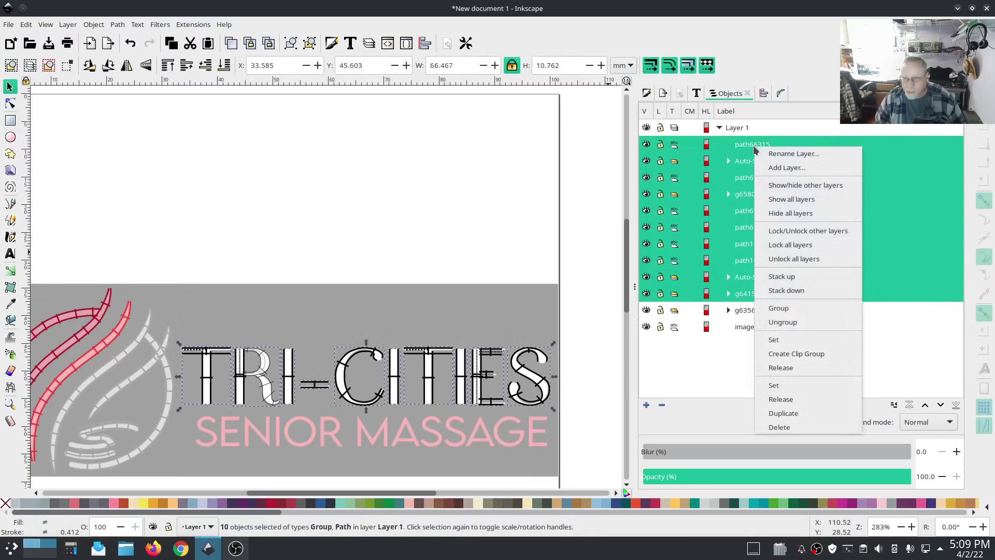
click(780, 306)
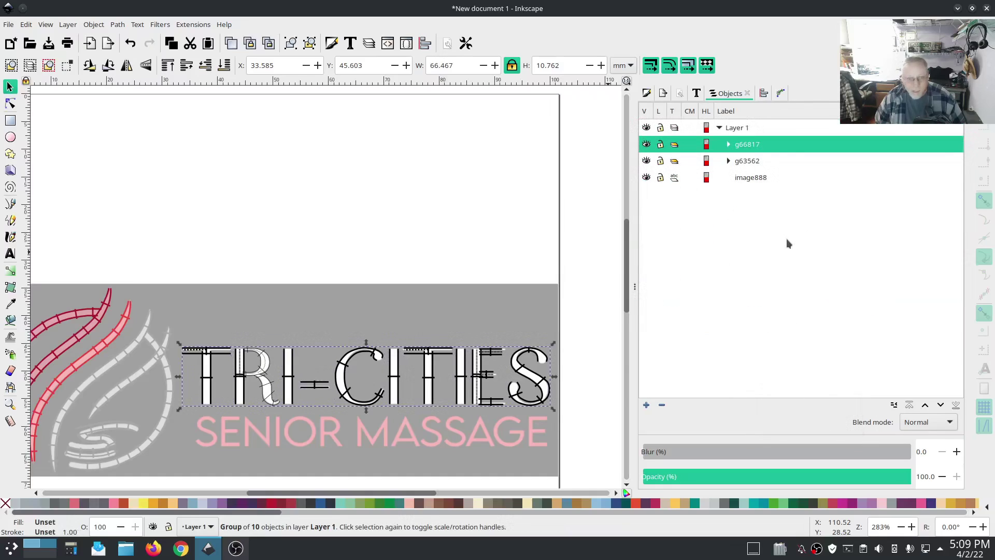
click(744, 162)
click(748, 145)
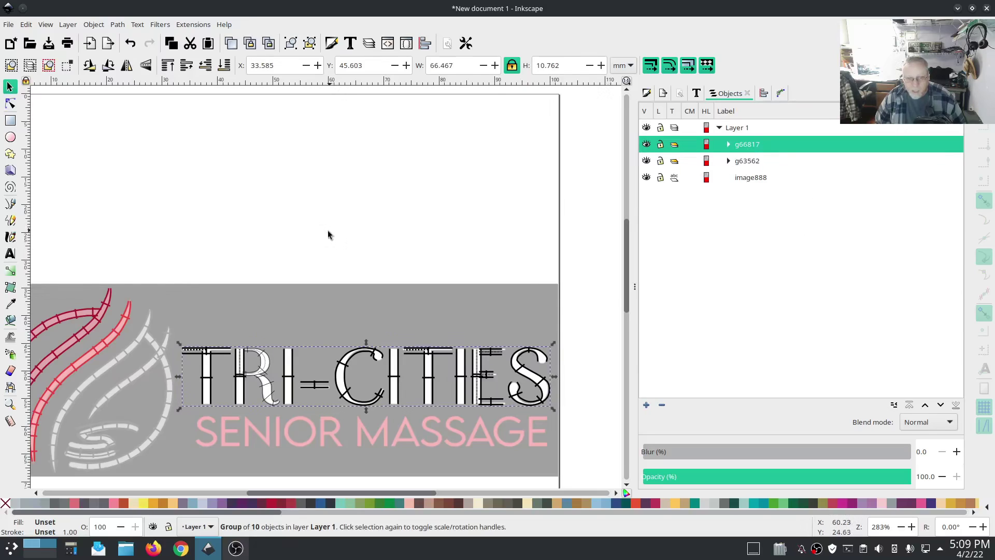
scroll(313, 441, down, 1)
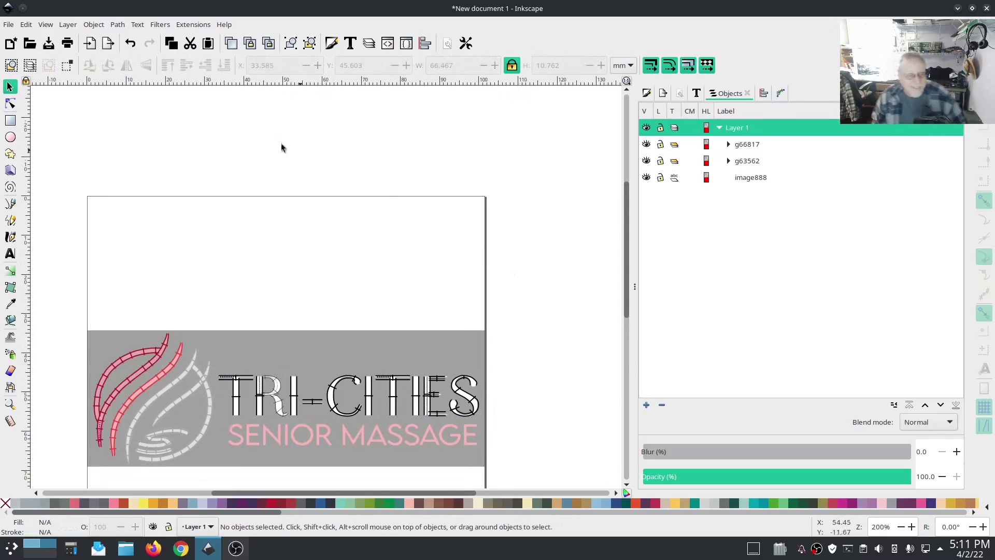
click(191, 25)
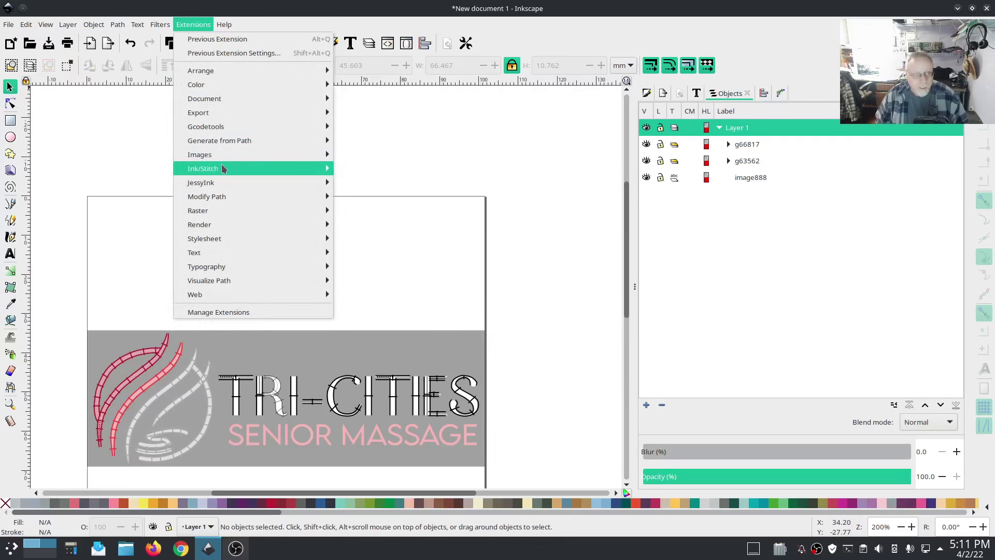
mouse_move(293, 171)
click(405, 239)
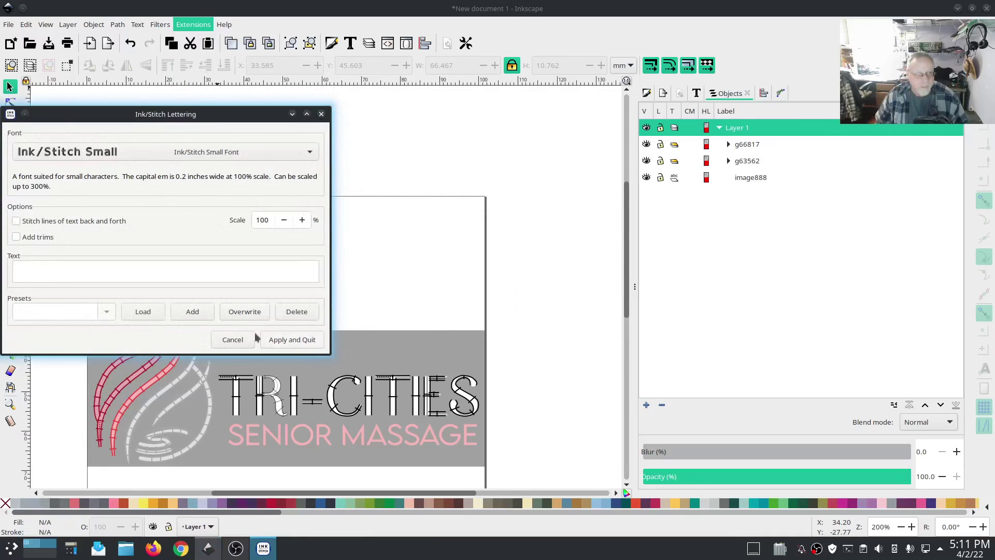
click(239, 336)
Set the stroke colour of the TRI-CITIES letter group to the Lily White 1803 palette swatch.
click(743, 146)
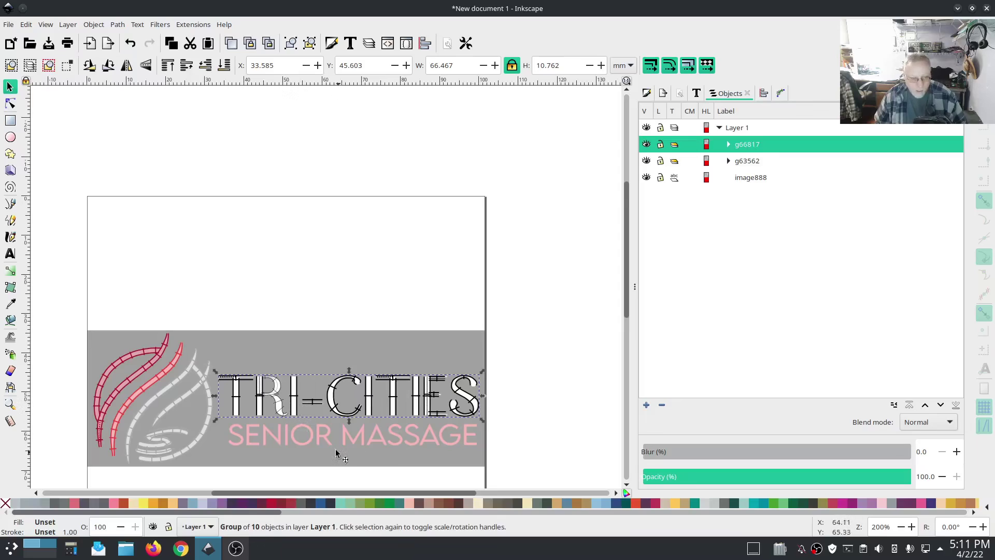
drag(100, 516, 429, 511)
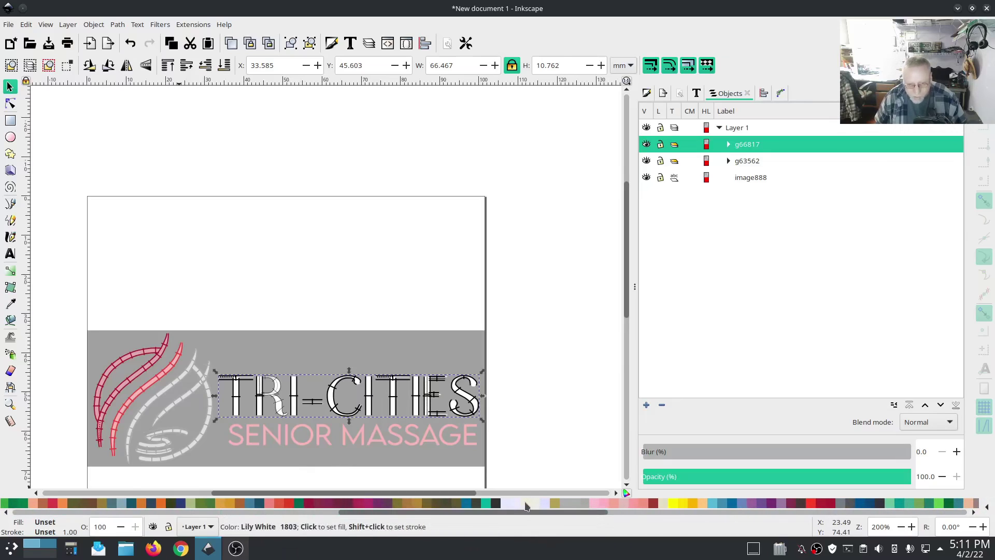
click(525, 505)
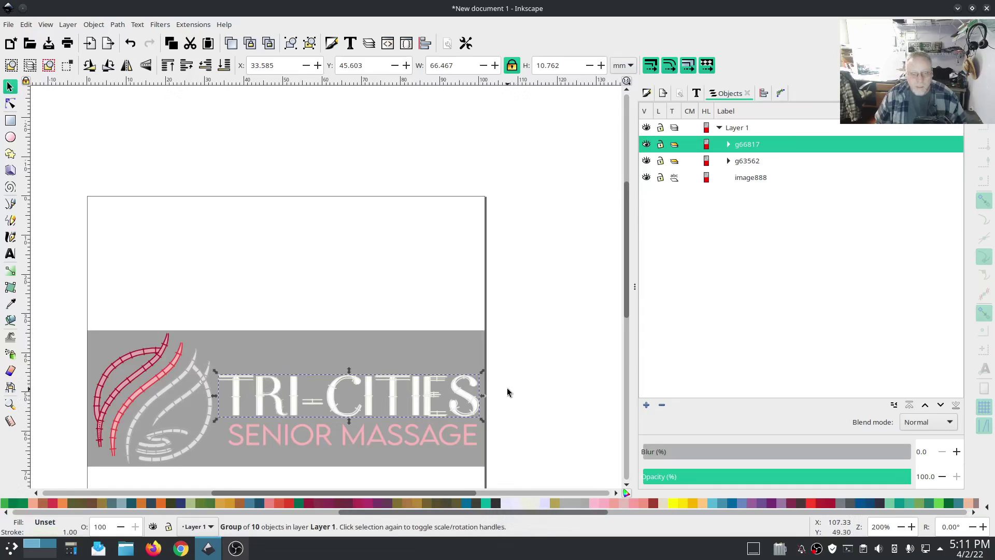
Generate Ink/Stitch lettering on Layer 1 reading SENIOR MASSAGE, in Ink/Stitch Small at 100% scale with trims added.
scroll(511, 392, down, 2)
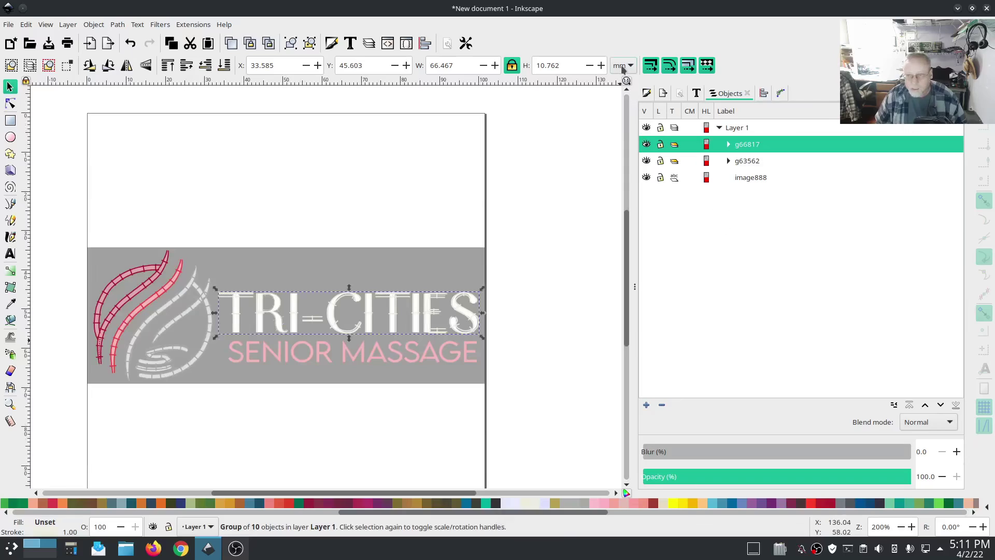
click(728, 125)
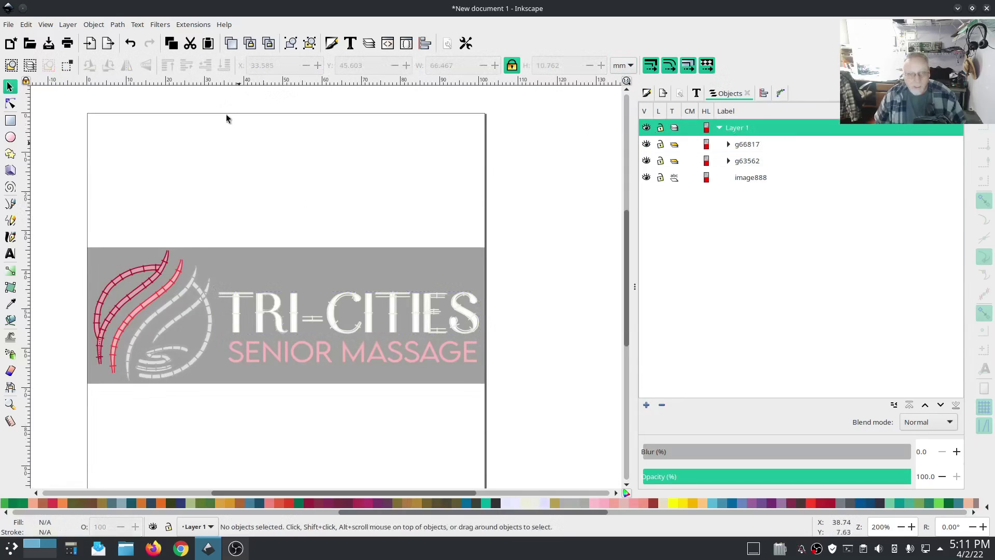
click(185, 27)
mouse_move(212, 170)
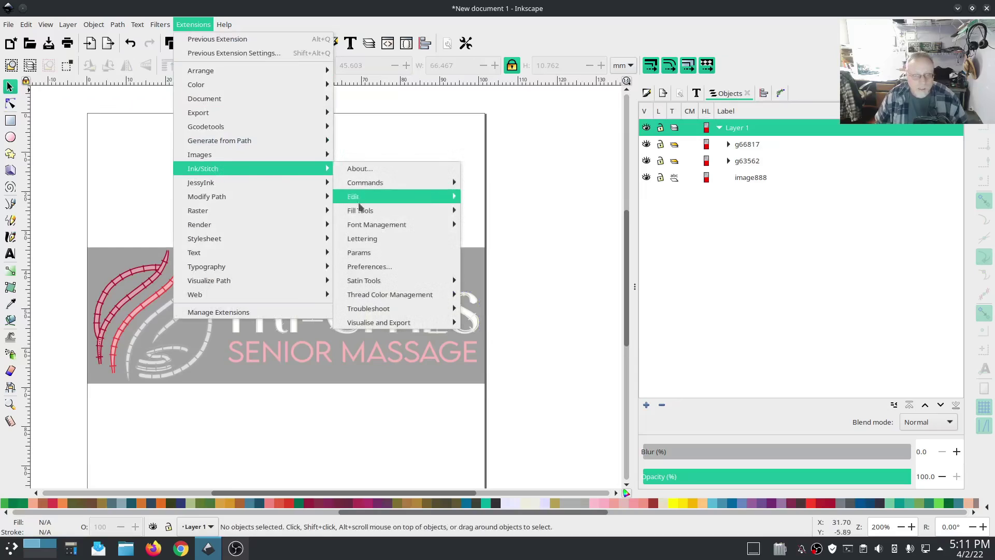
click(380, 239)
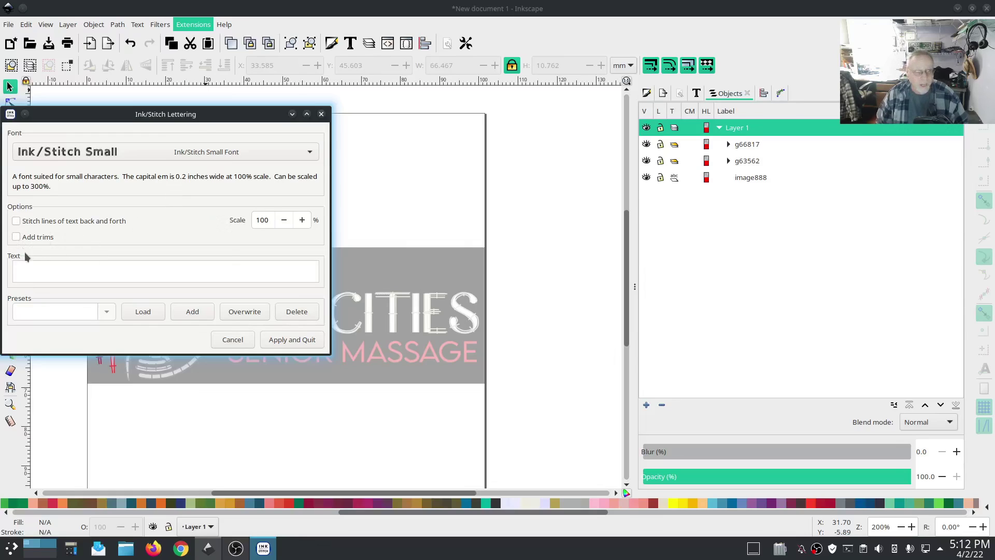
click(16, 238)
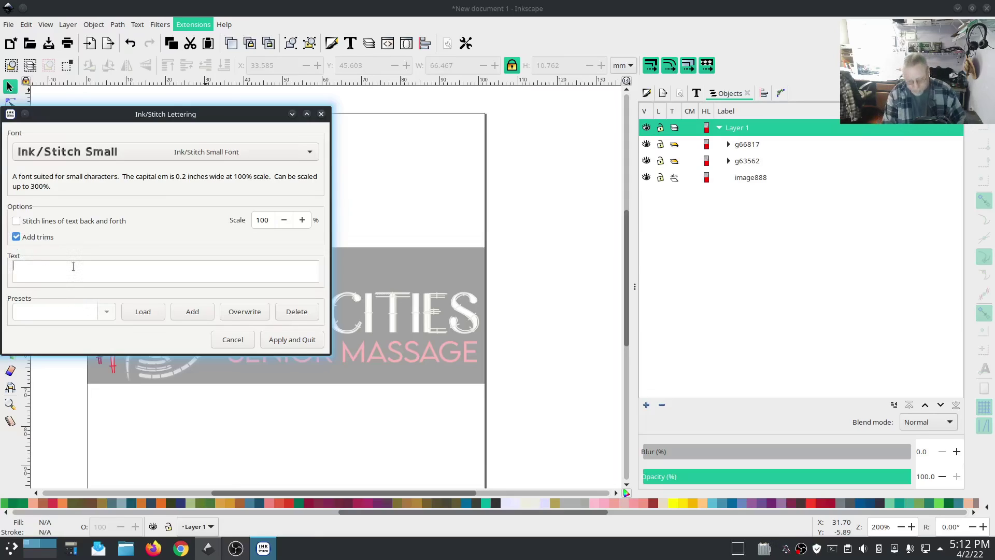
drag(166, 115, 185, 86)
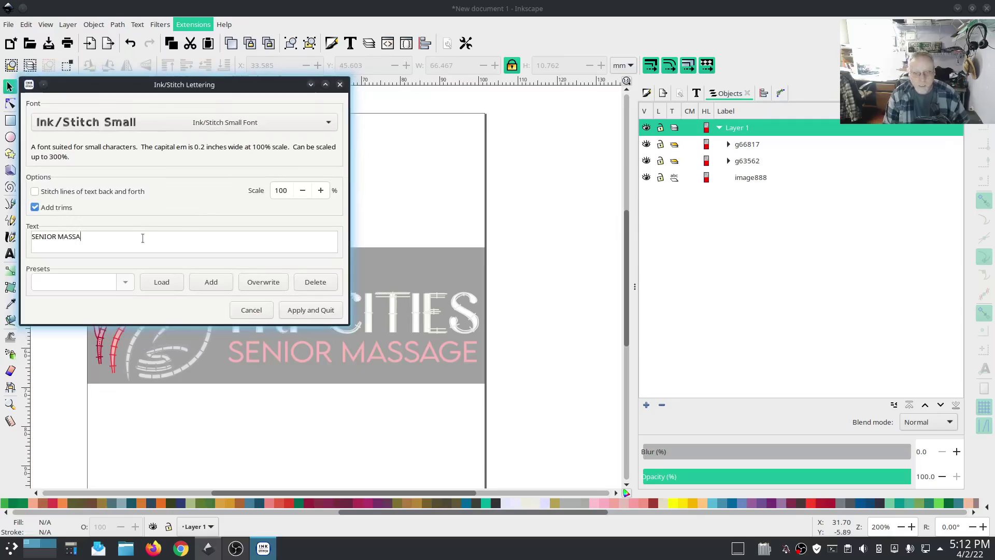
text(GE)
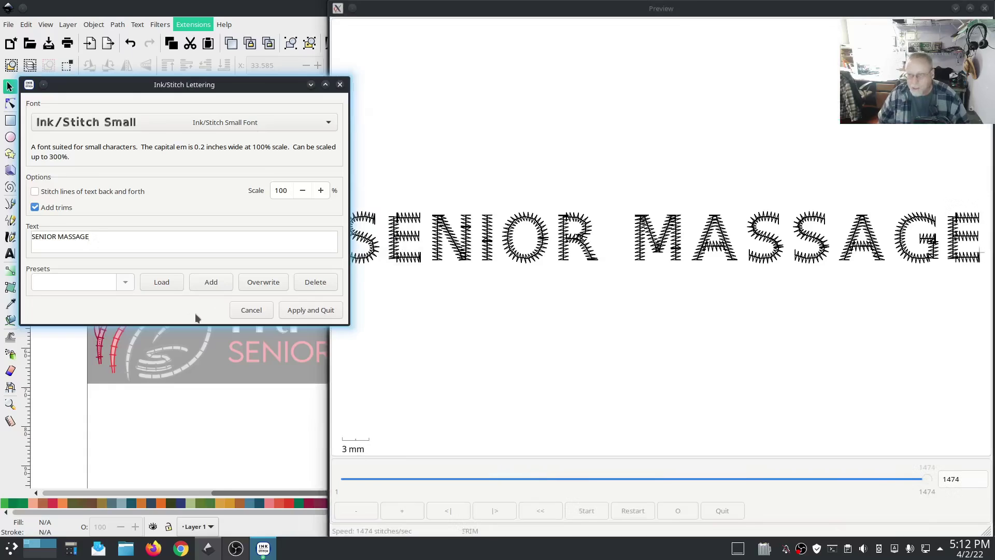
click(305, 311)
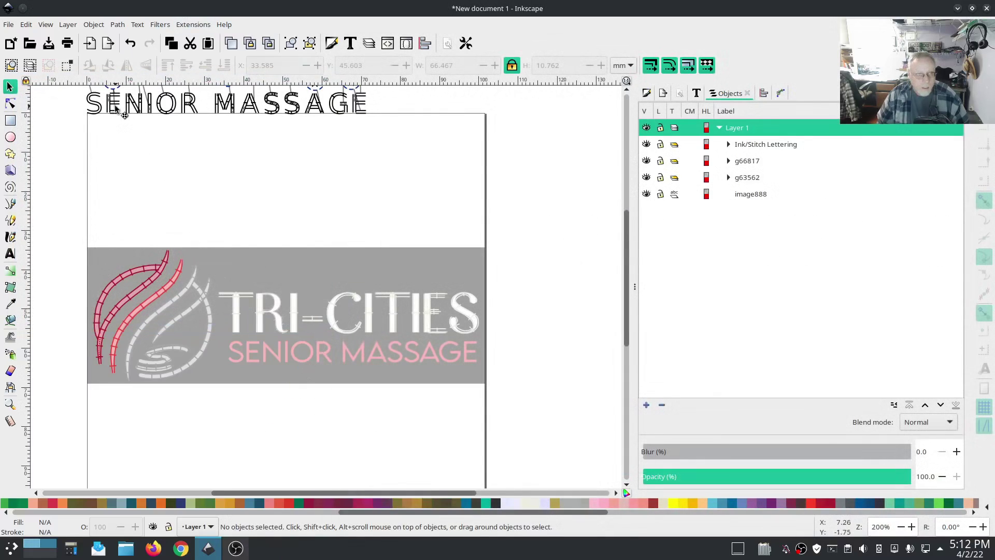
Move the SENIOR MASSAGE lettering onto the matching pink text in the image and expand its group in the object list.
mouse_move(121, 112)
mouse_down()
mouse_move(253, 284)
mouse_move(266, 350)
mouse_move(260, 364)
mouse_up()
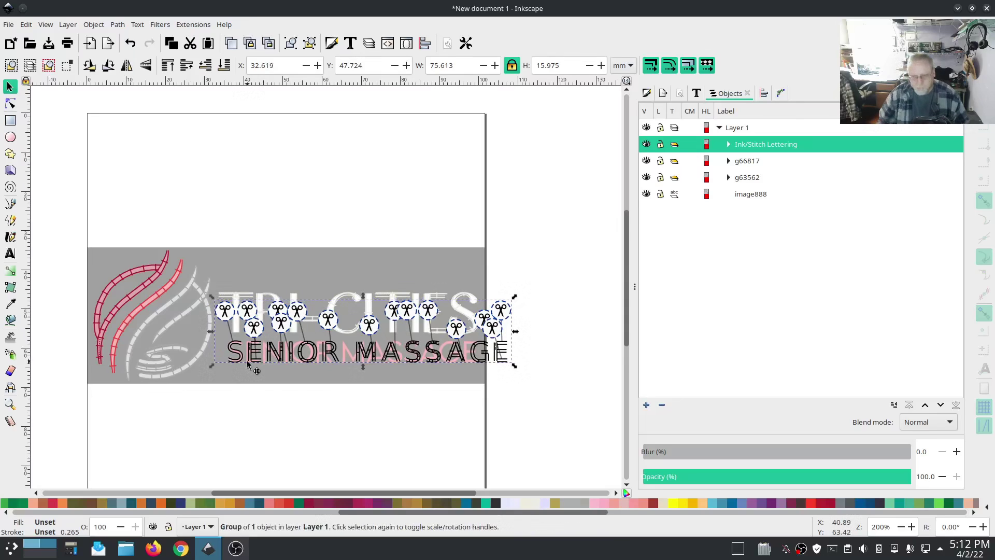
ctrl+scroll(253, 359, up, 3)
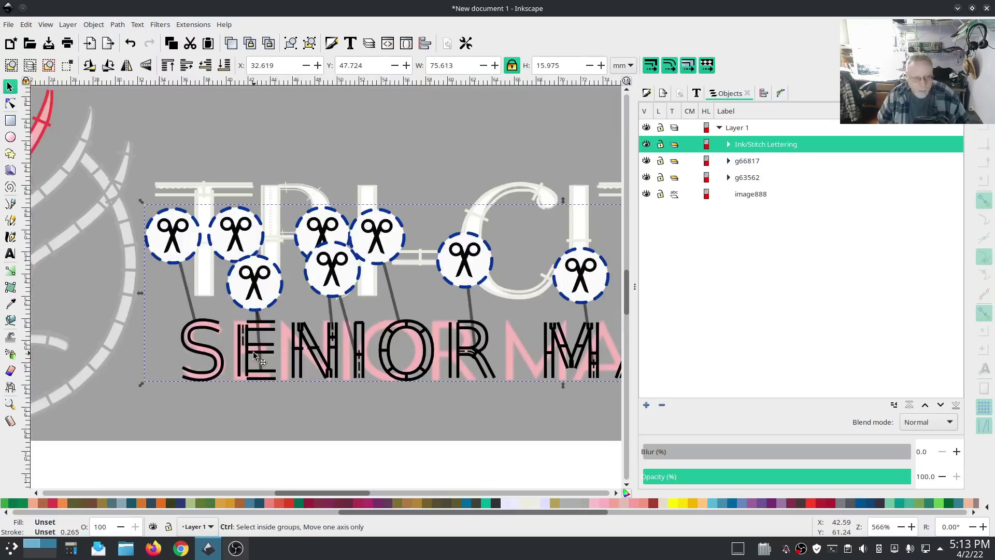
ctrl+scroll(253, 358, up, 1)
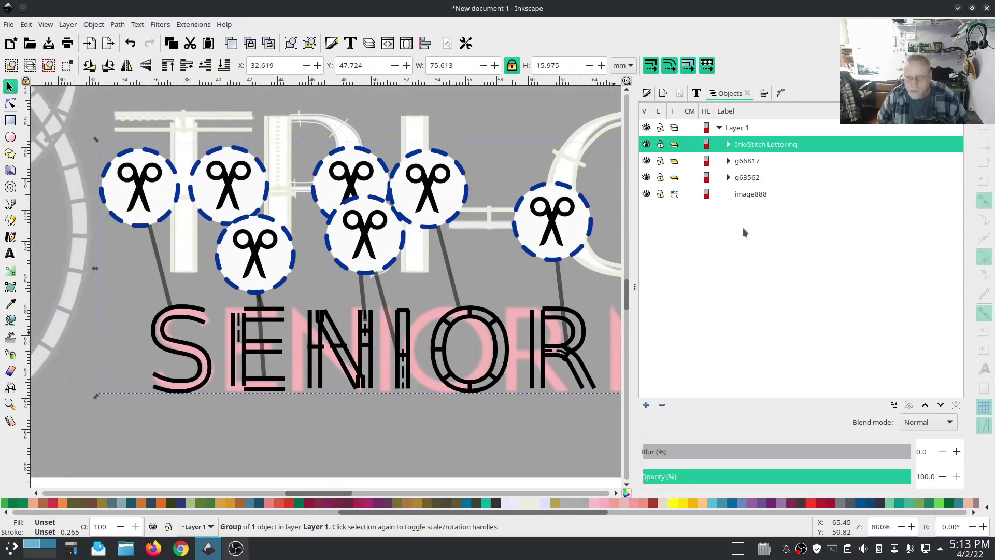
click(728, 144)
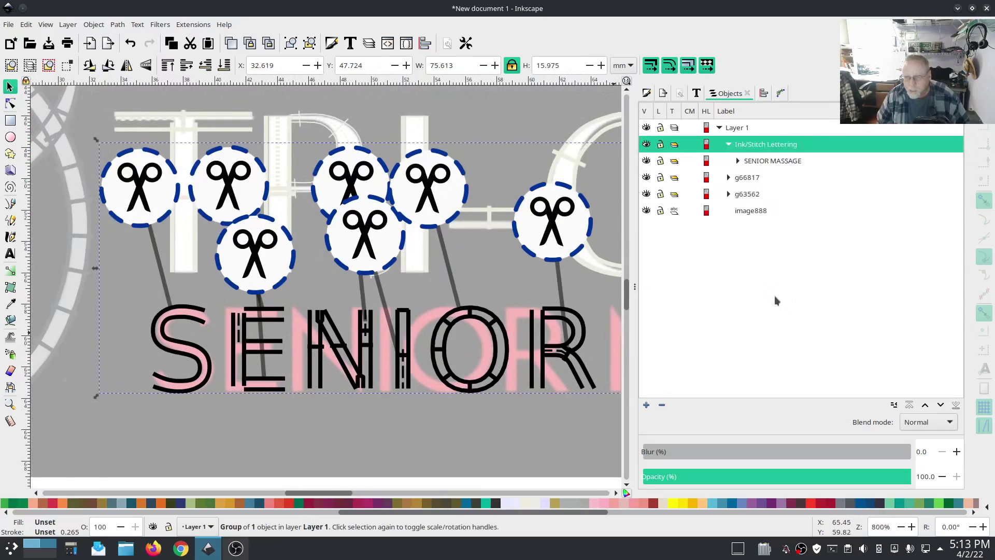
Expand the SENIOR MASSAGE lettering group and shift the letters E, N, I, O and R individually onto the pink SENIOR text.
click(741, 164)
click(736, 161)
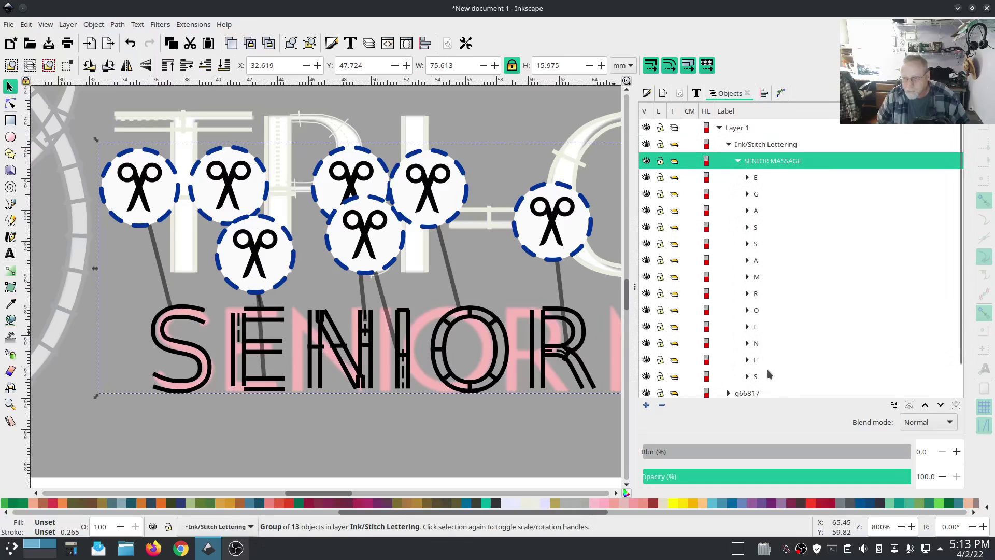
click(755, 362)
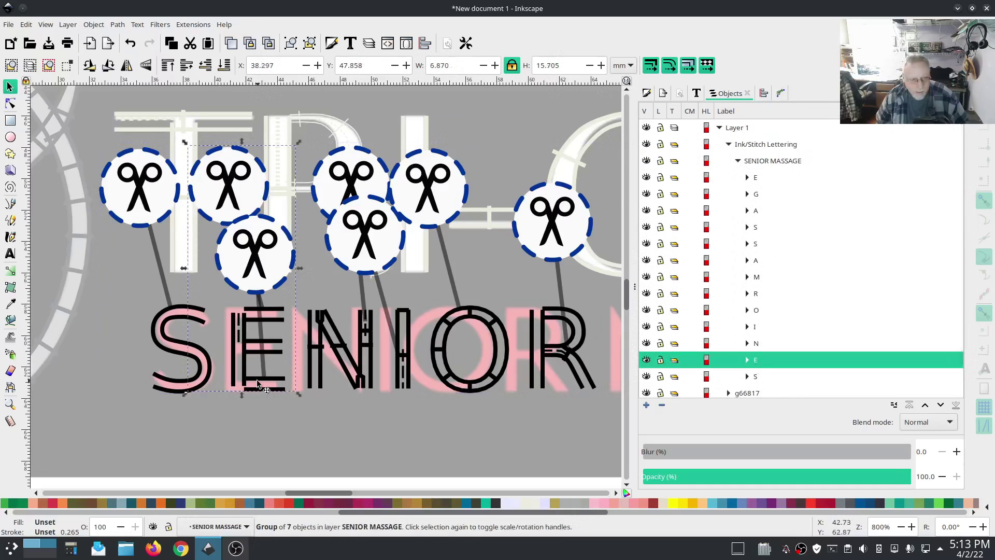
drag(256, 383, 416, 373)
click(756, 344)
click(403, 385)
click(438, 374)
drag(529, 368, 508, 368)
drag(559, 373, 263, 347)
Shift each letter of MASSAGE individually to line up with the matching pink letter in the background image.
click(371, 350)
drag(371, 350, 323, 350)
click(462, 353)
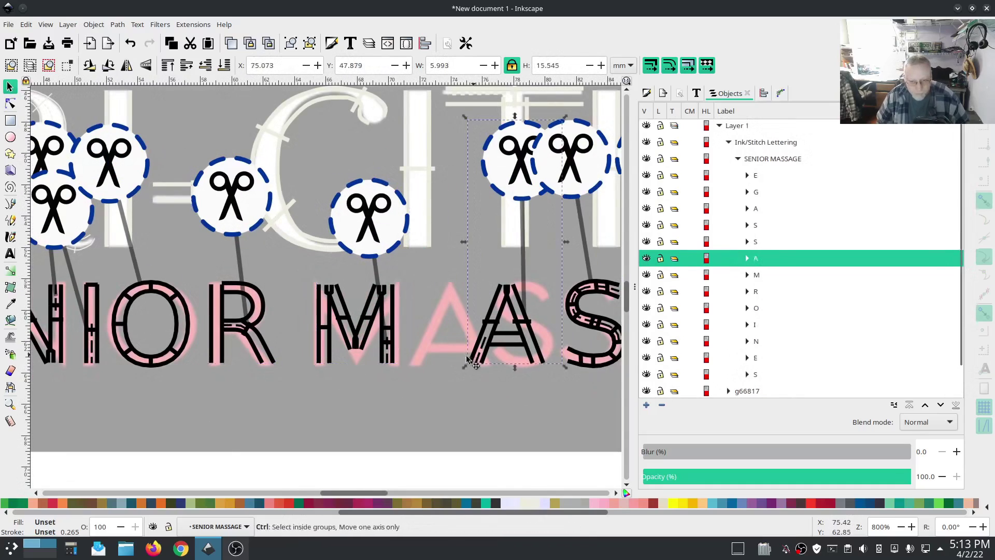
drag(462, 352, 421, 352)
drag(591, 358, 519, 358)
drag(456, 325, 379, 323)
drag(573, 317, 471, 317)
drag(523, 347, 342, 345)
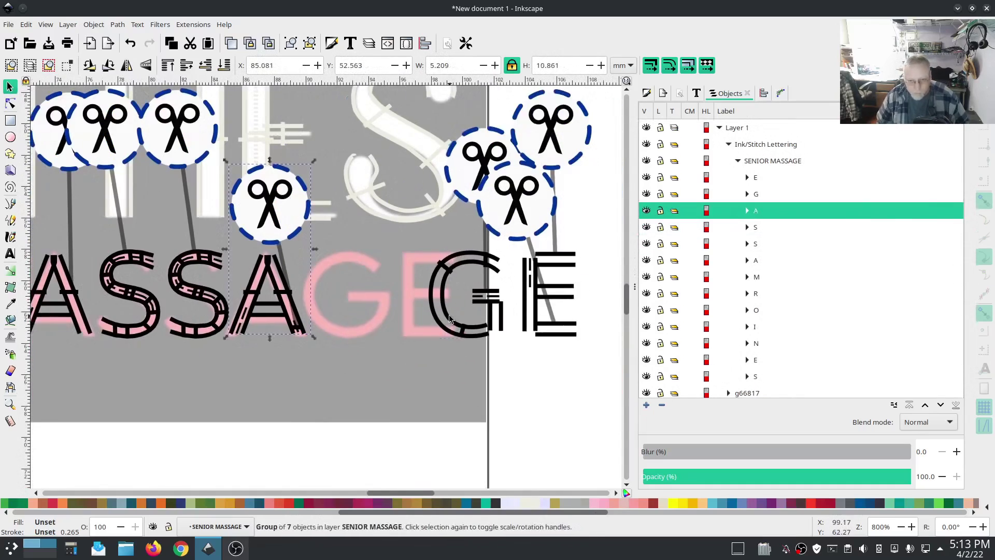
drag(489, 321, 379, 321)
drag(573, 324, 449, 322)
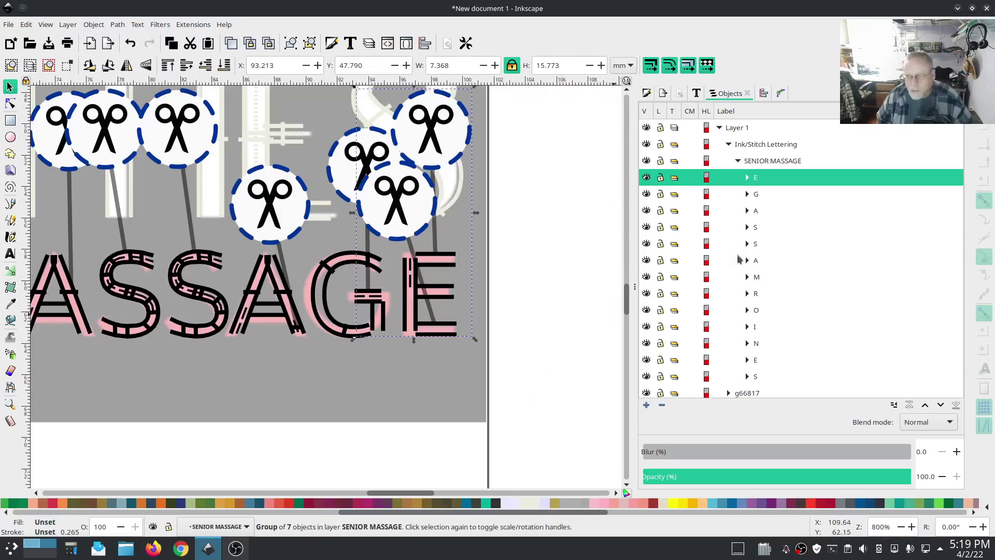
Collapse the lettering group, expand the logo group g63562 and check which flame shapes path1 and path11170 belong to.
click(727, 145)
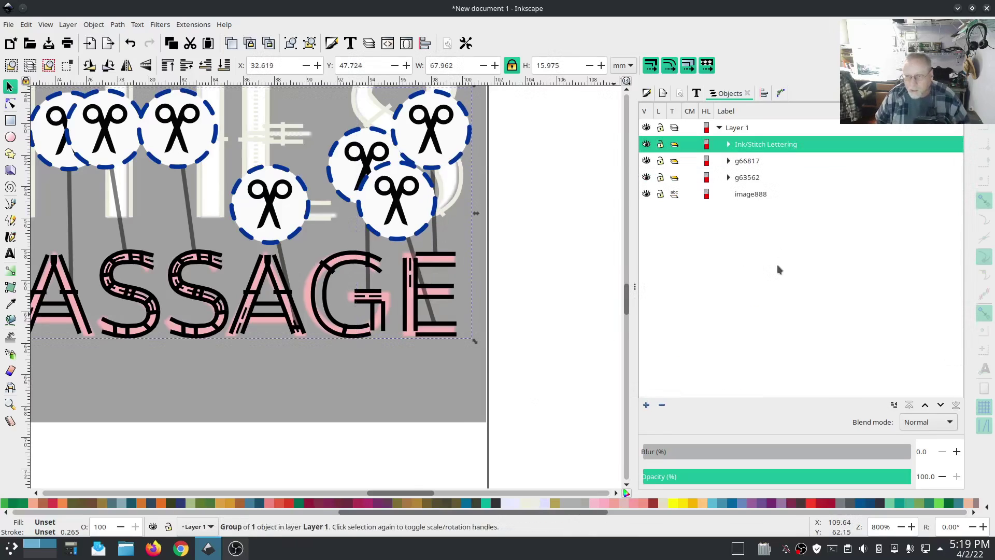
click(728, 178)
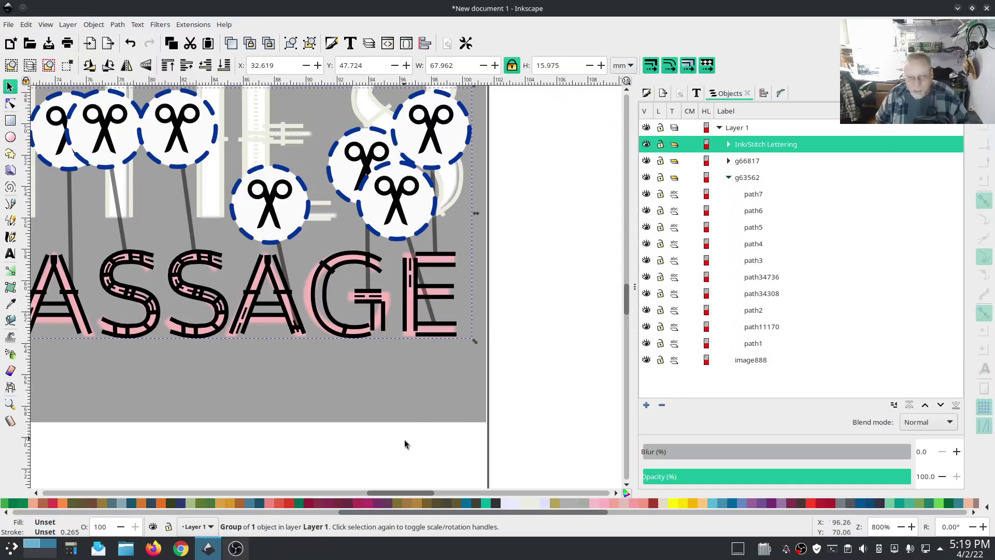
scroll(337, 421, down, 8)
scroll(281, 424, up, 5)
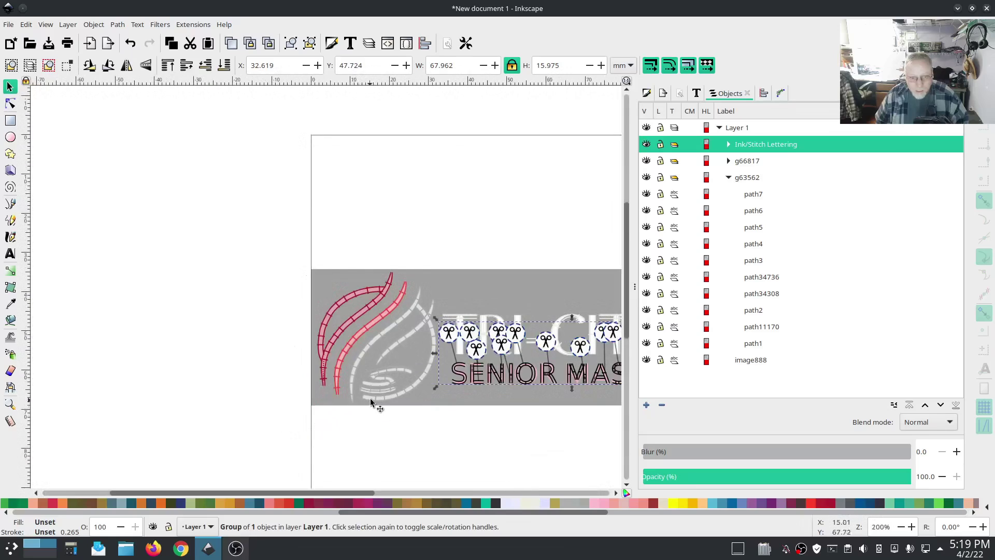
scroll(371, 397, up, 1)
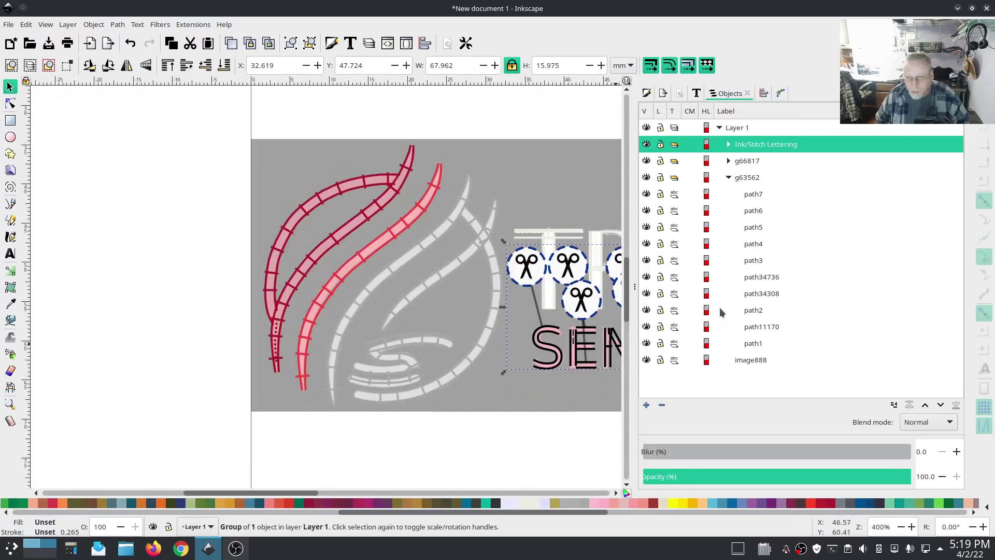
click(738, 178)
click(752, 345)
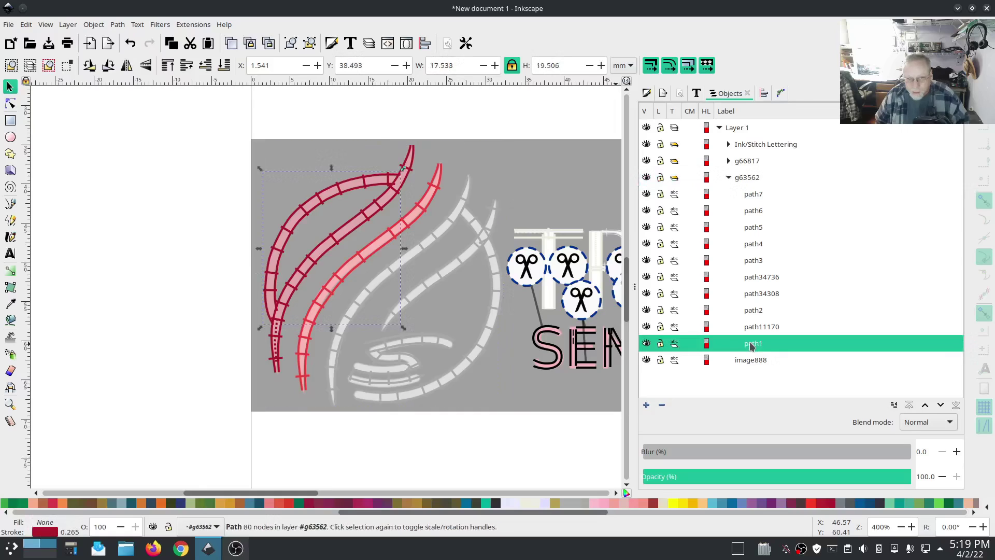
click(754, 331)
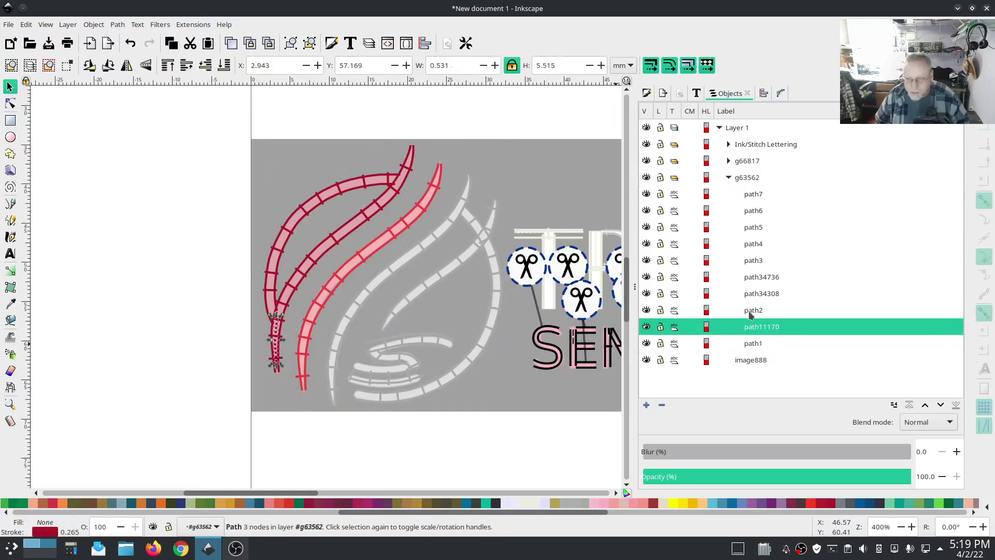
Attach a Trim thread after sewing command to path2, path34308, path34736, path3, path4 and path7 in the logo group.
click(750, 312)
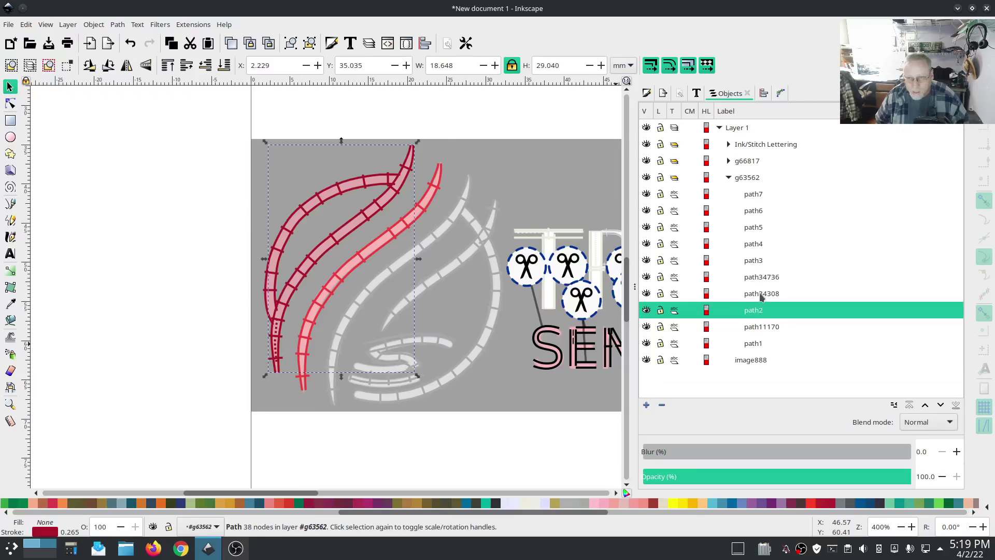
shift+click(761, 295)
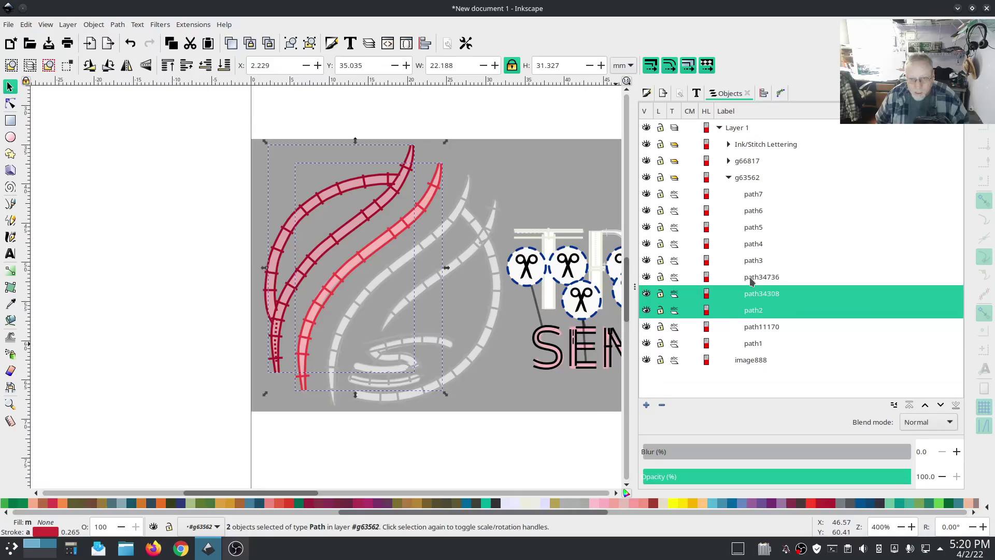
shift+click(751, 277)
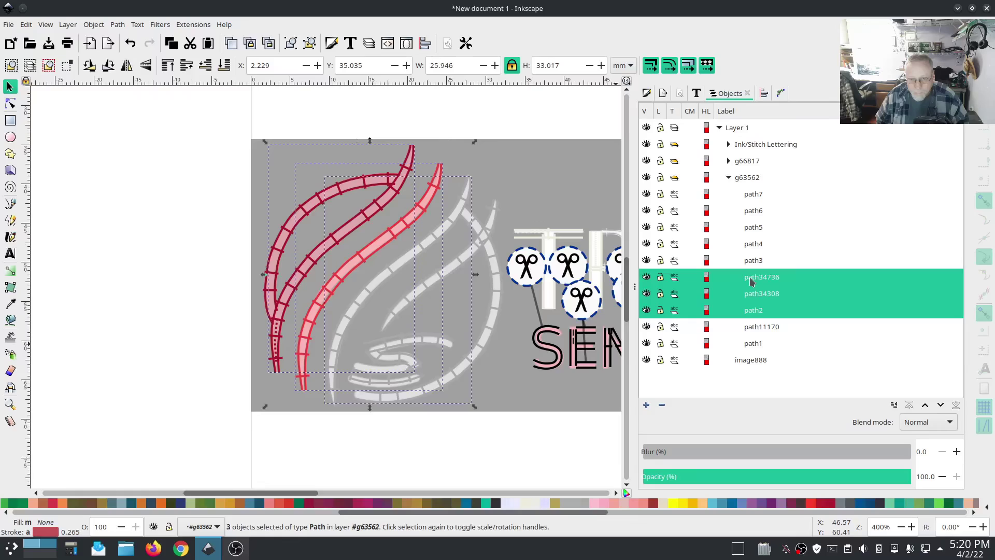
ctrl+click(752, 280)
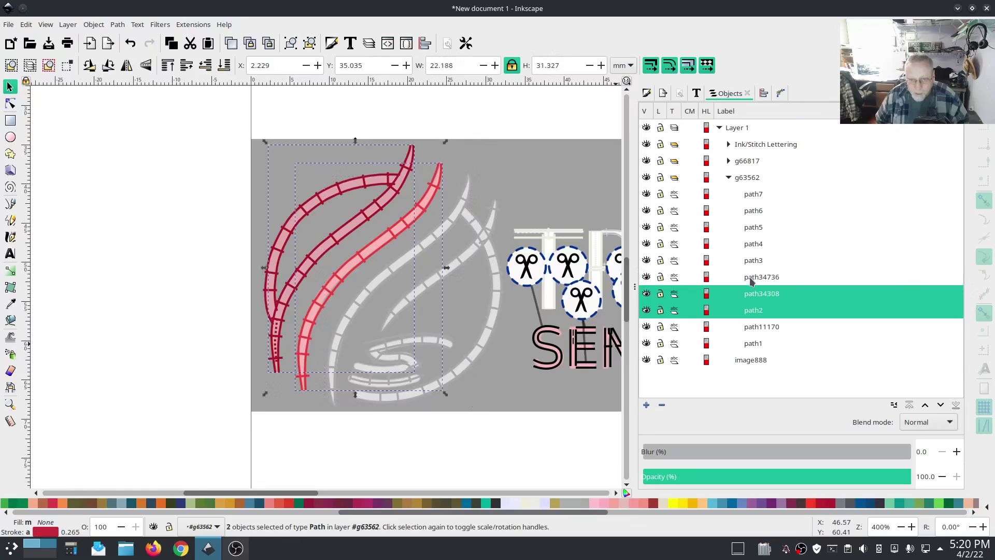
shift+click(752, 279)
shift+click(749, 265)
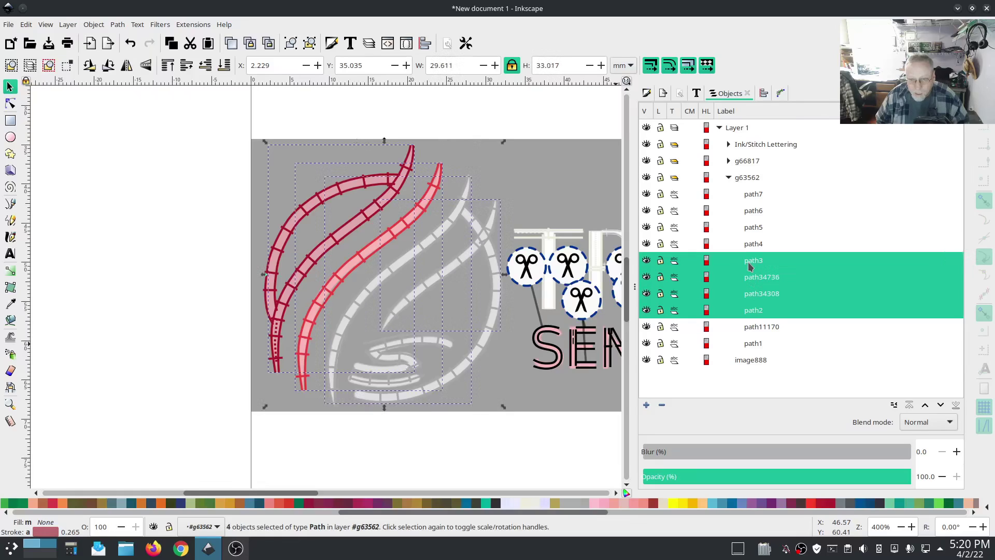
shift+click(753, 248)
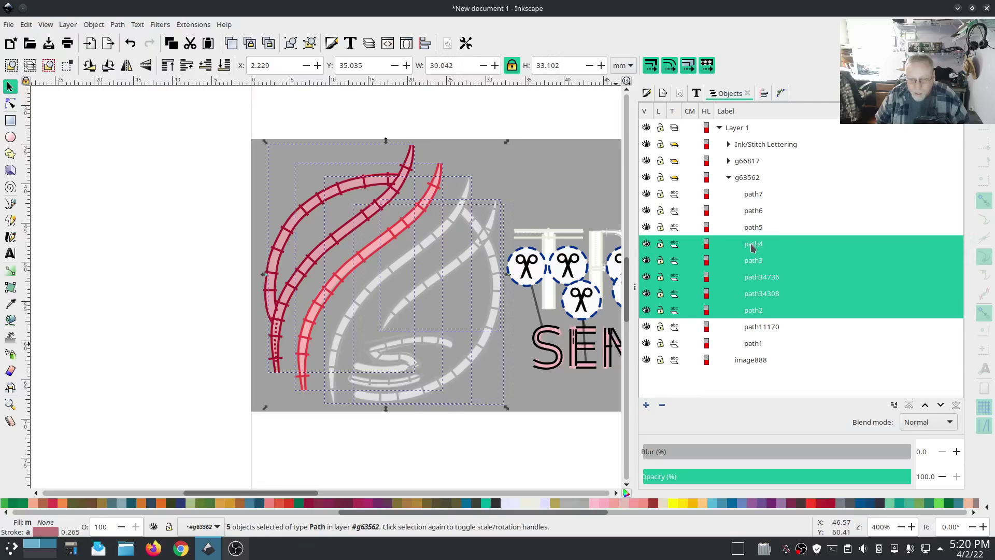
shift+click(752, 195)
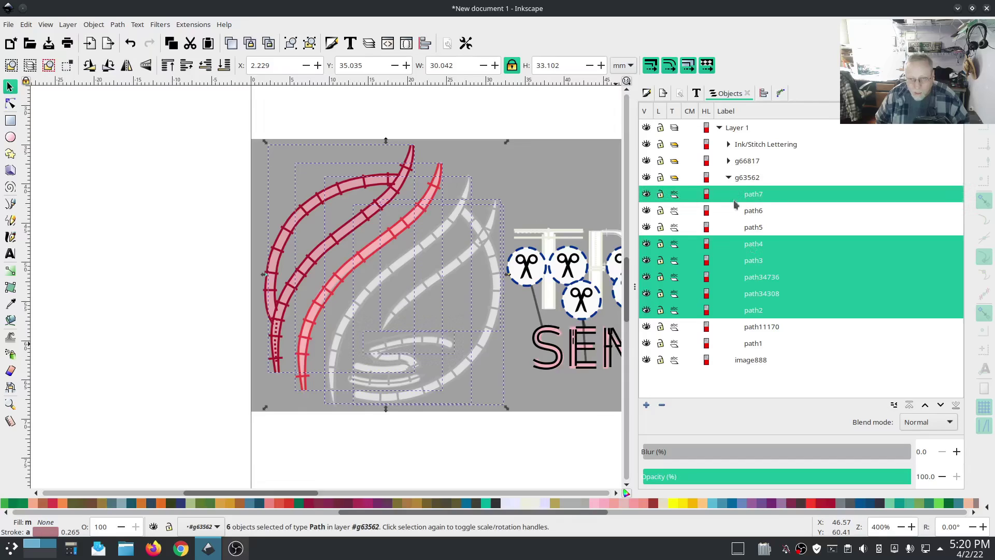
click(192, 24)
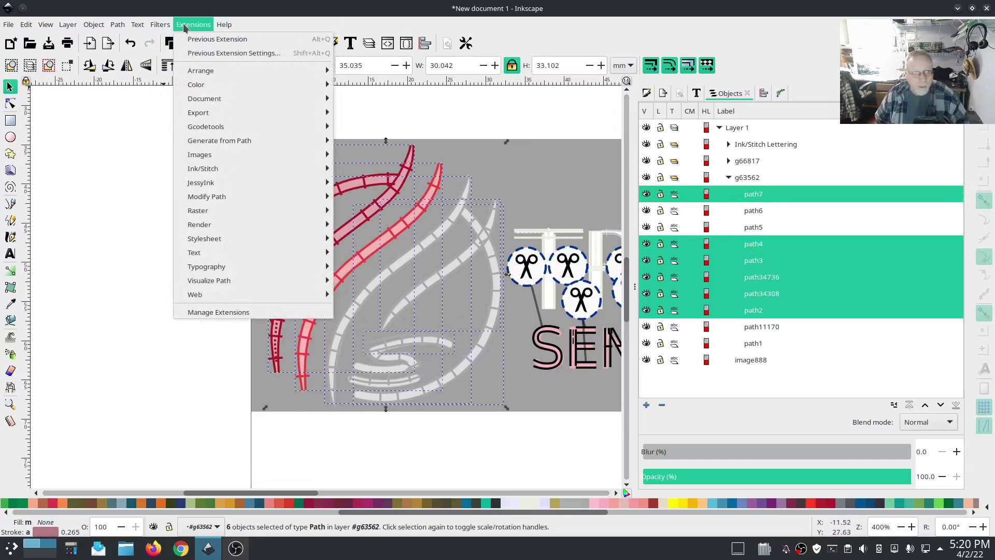
mouse_move(231, 169)
mouse_move(371, 183)
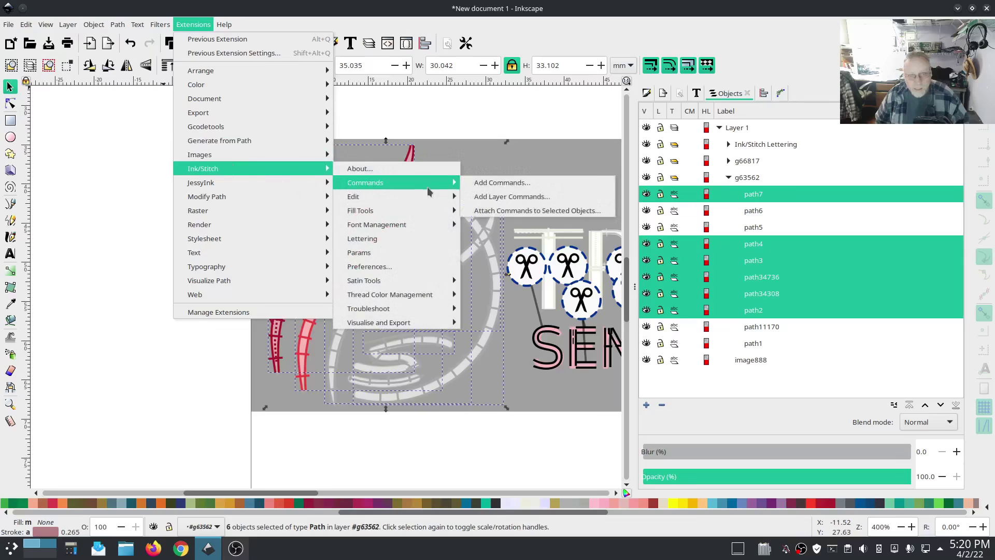
click(507, 210)
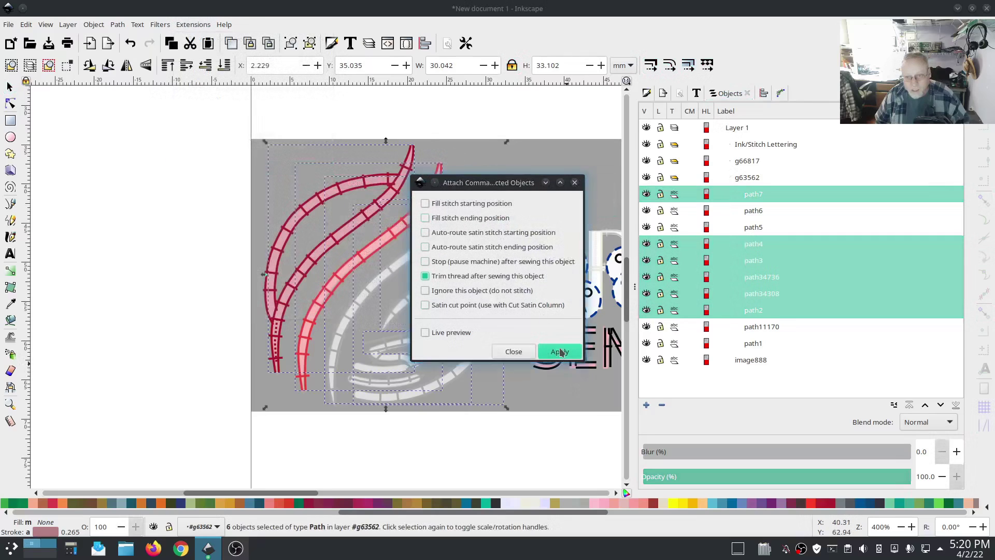
click(550, 354)
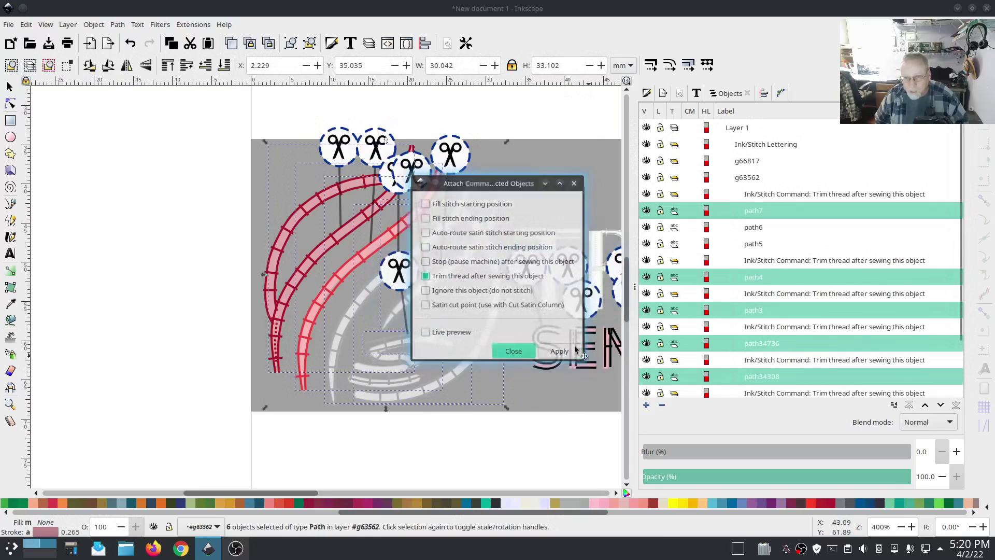
click(514, 352)
Expand the TRI-CITIES group g66817 and attach a Trim thread after sewing command to path9, the first T's top bar.
click(729, 177)
click(729, 160)
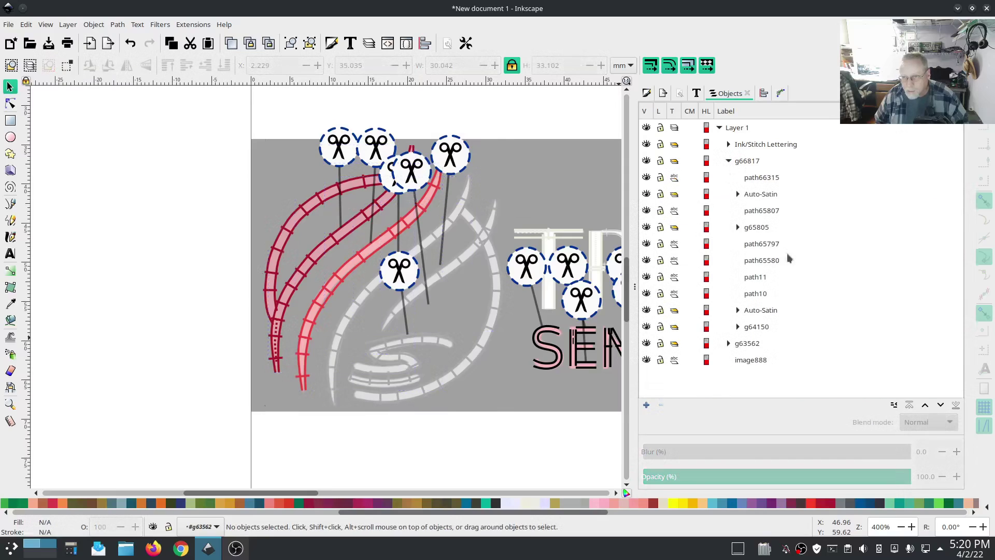
scroll(585, 376, right, 5)
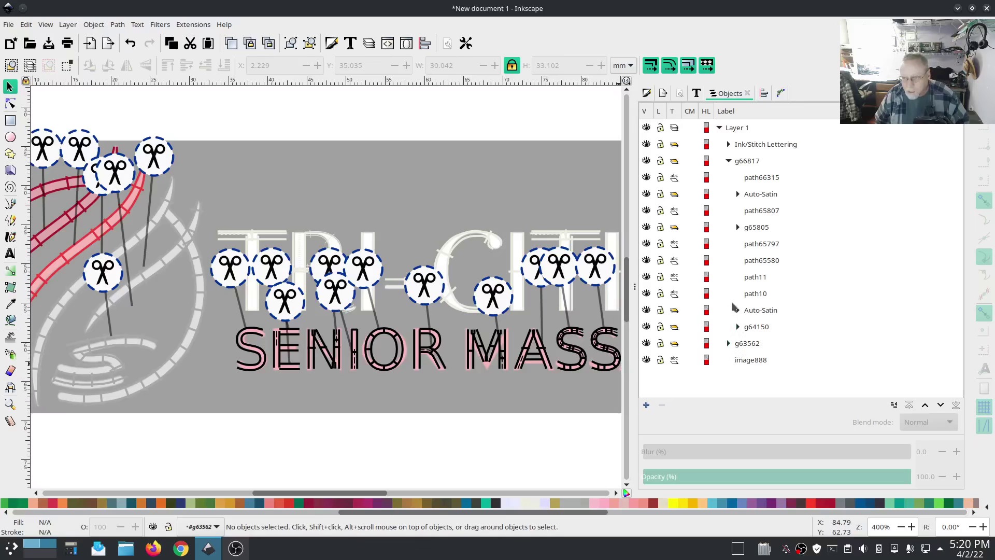
click(737, 327)
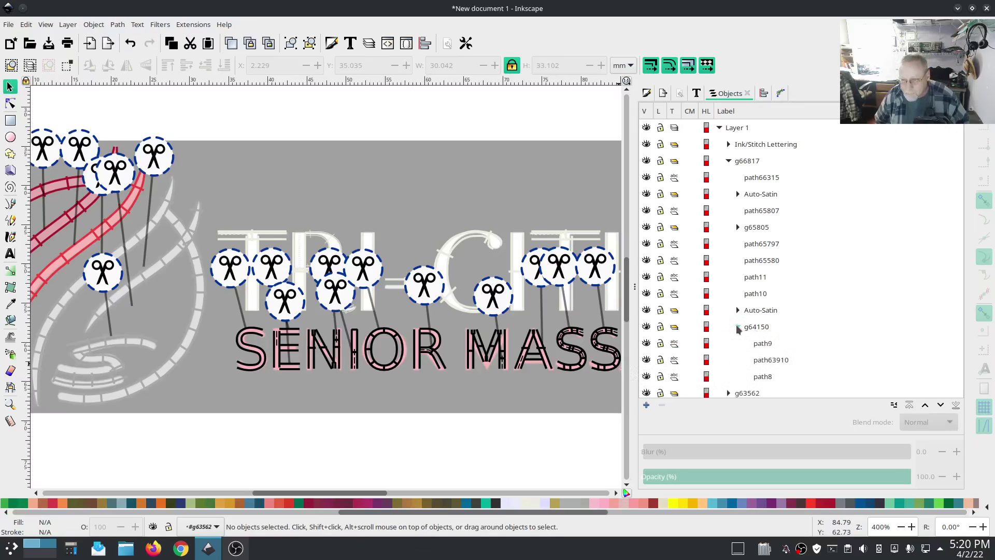
click(762, 343)
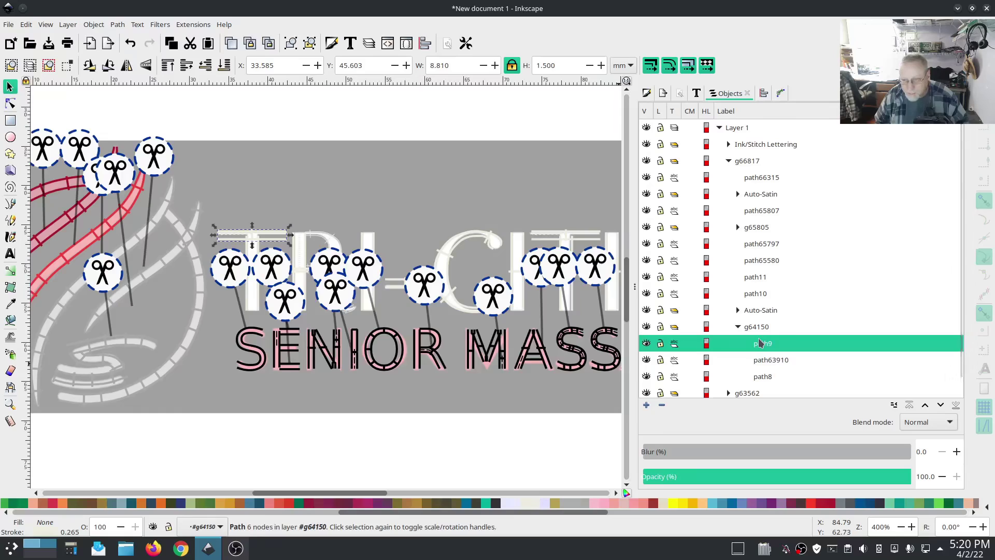
click(737, 310)
scroll(739, 317, down, 3)
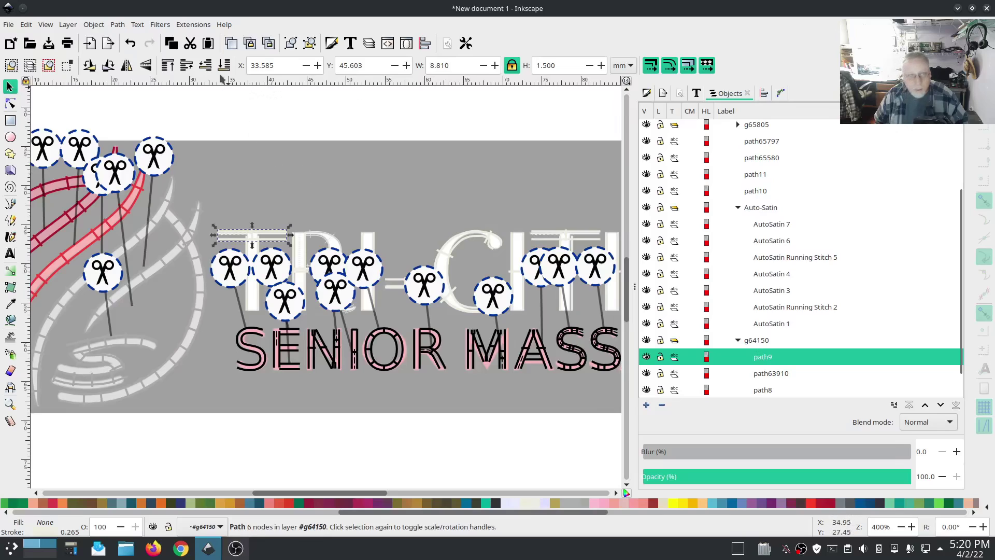
click(193, 24)
mouse_move(202, 169)
mouse_move(365, 182)
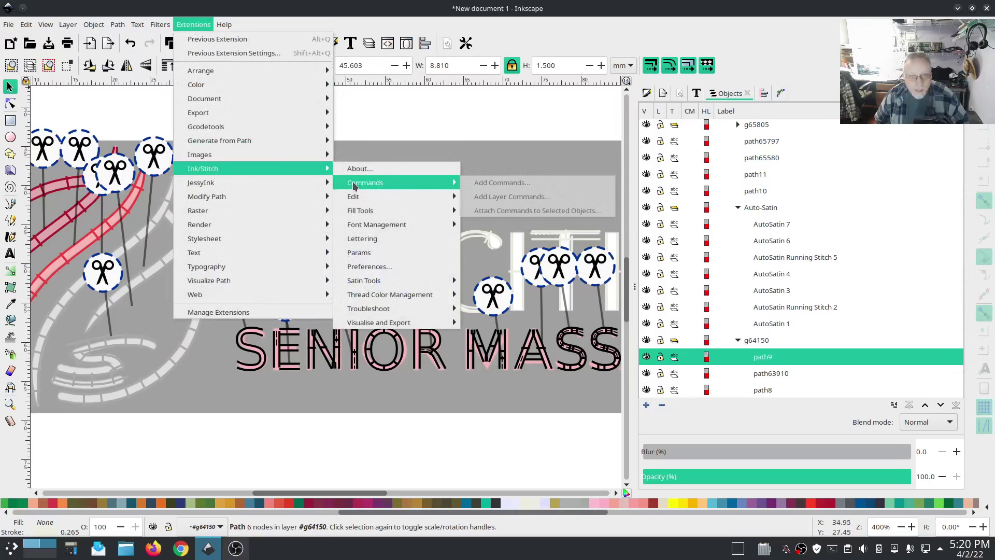
click(497, 211)
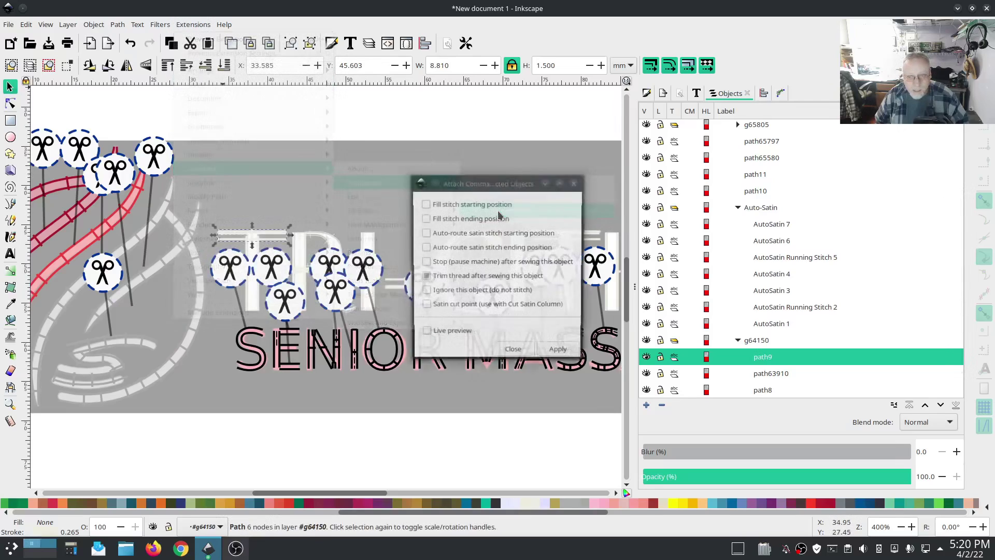
click(553, 352)
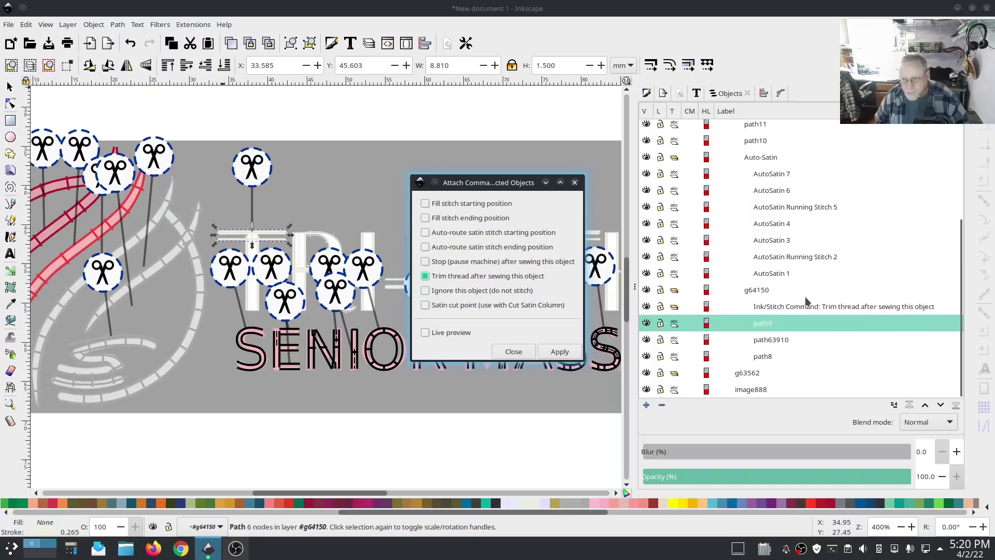
Select AutoSatin 7 of the letter R and dismiss the leftover Attach Commands to Selected Objects dialog.
scroll(801, 332, up, 3)
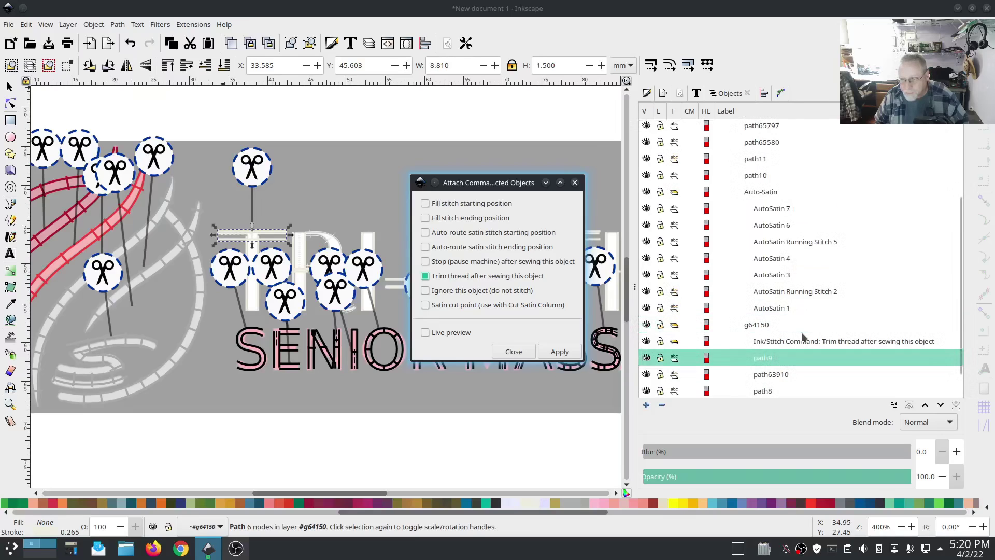
click(778, 242)
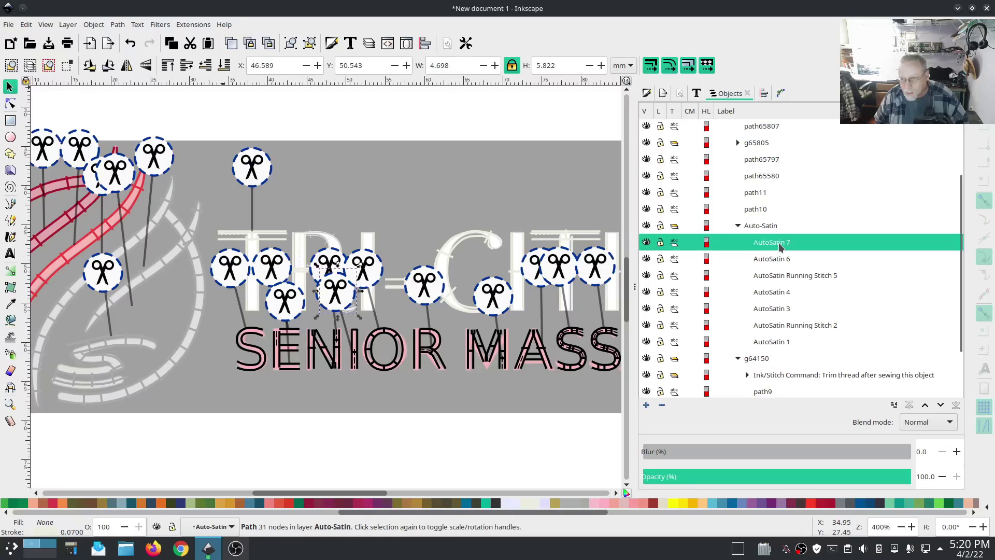
mouse_move(207, 548)
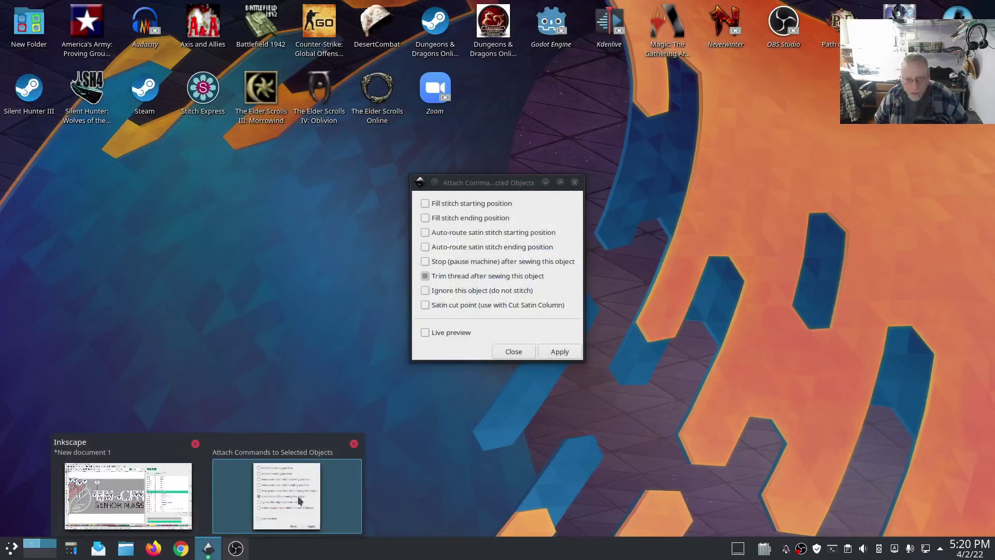
click(298, 495)
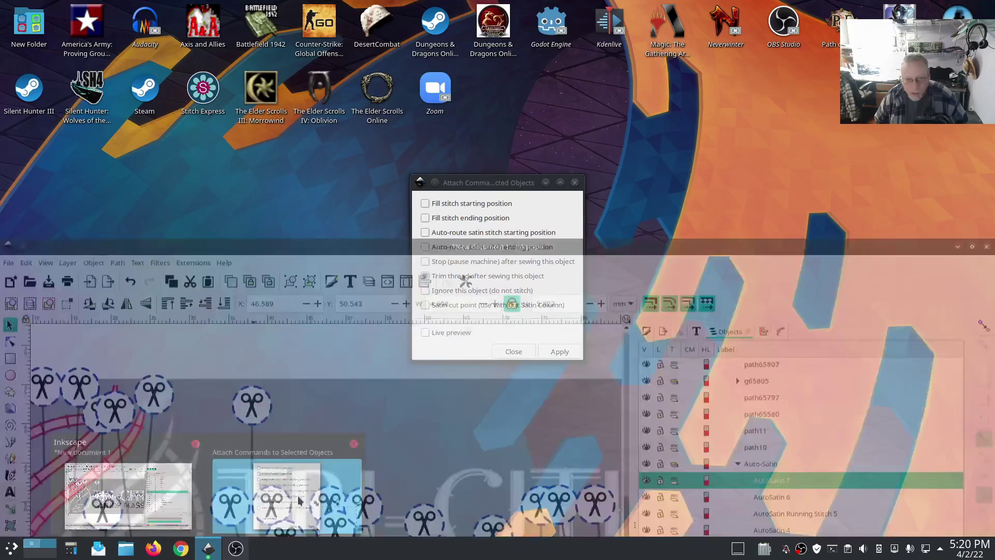
click(506, 353)
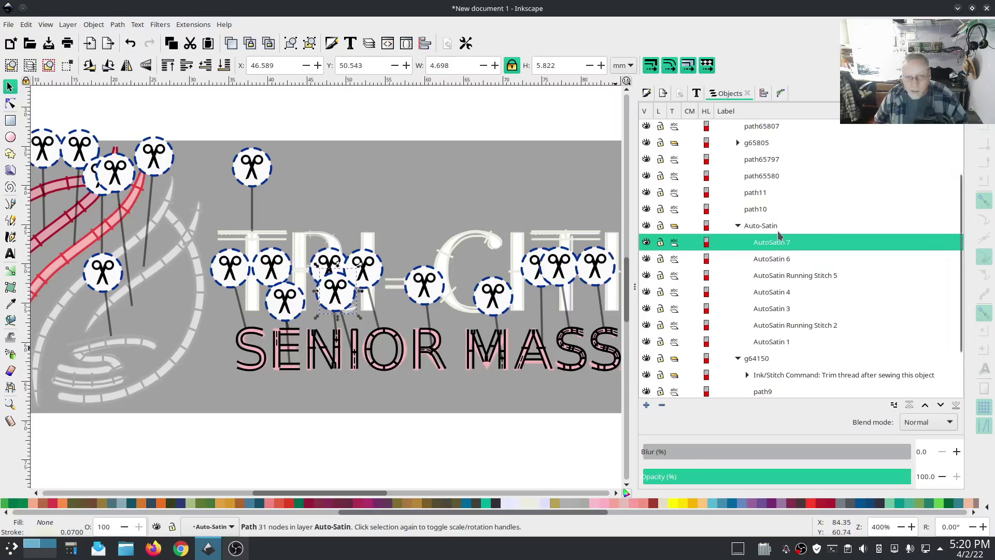
Attach a Trim thread after sewing command to AutoSatin 7 in the letter R's Auto-Satin group.
click(755, 207)
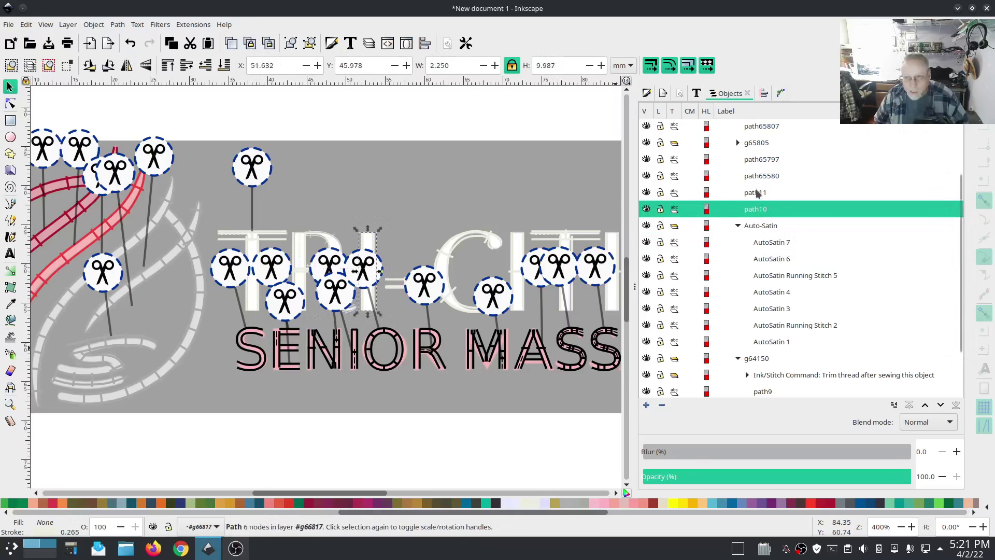
click(758, 192)
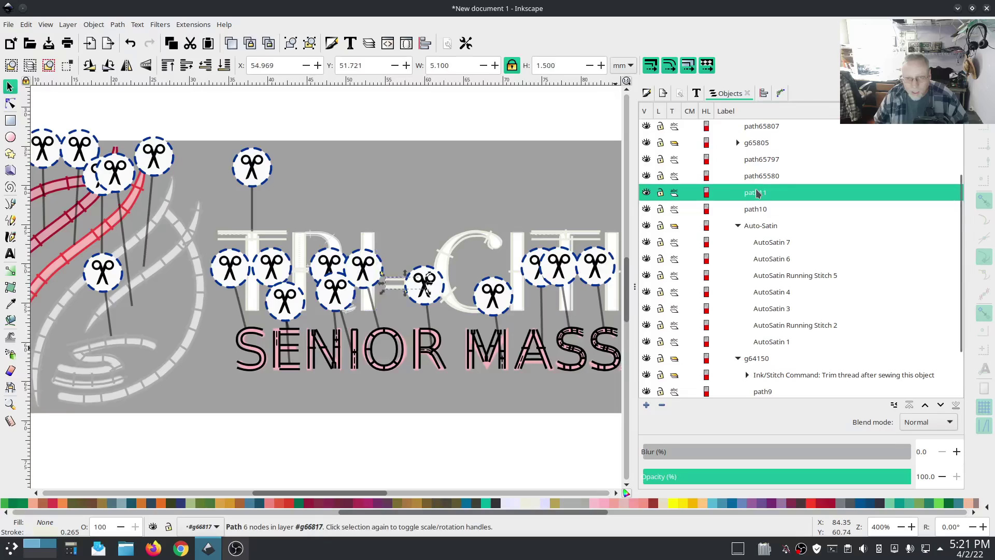
click(755, 159)
click(764, 243)
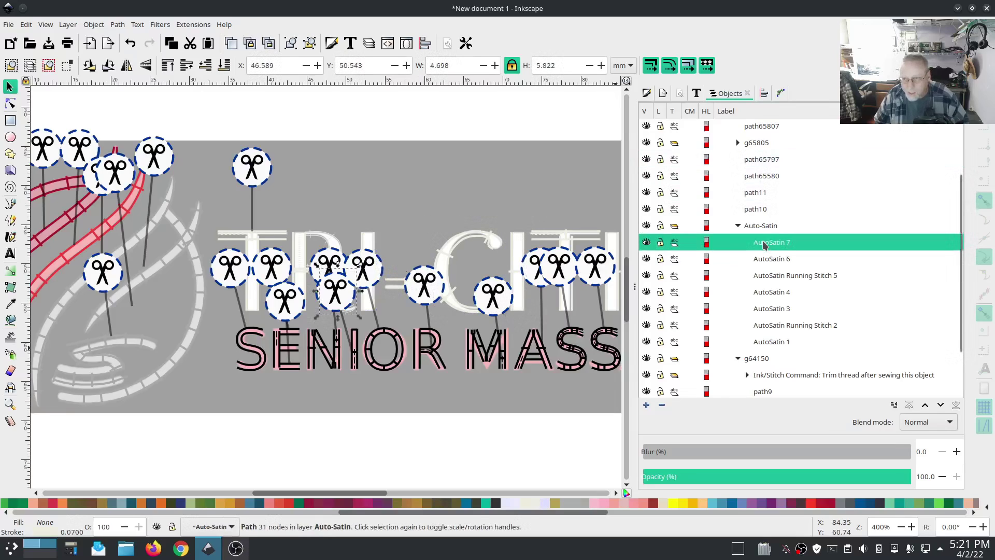
click(193, 24)
mouse_move(210, 168)
mouse_move(374, 182)
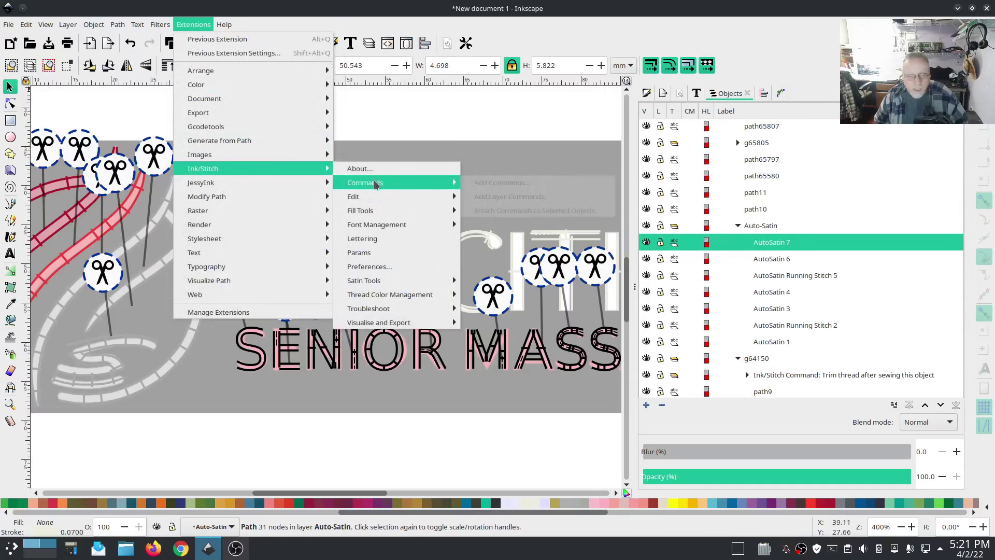
click(518, 210)
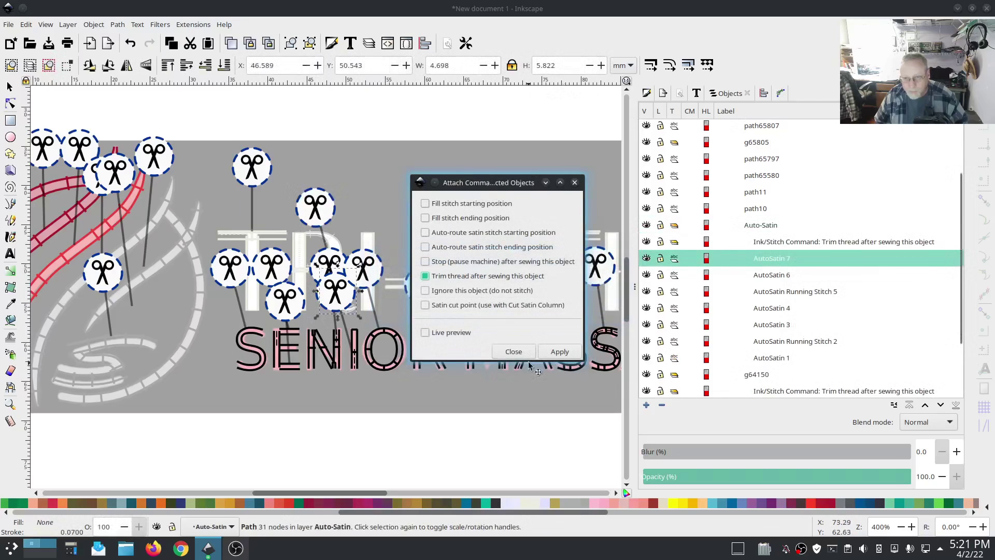
Attach a Trim thread after sewing command to path10, path11, path65580 and path65797 together in group g66817.
click(757, 210)
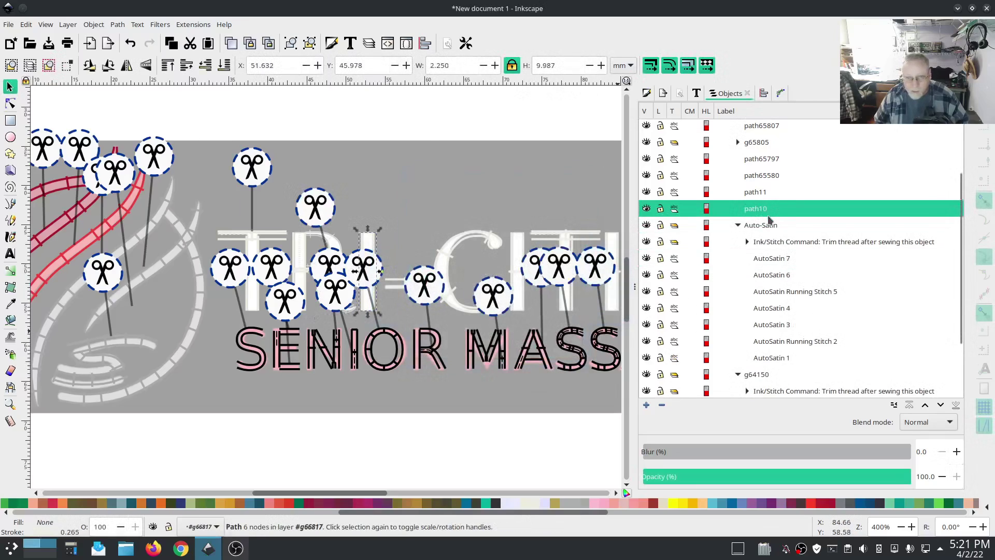
shift+click(763, 194)
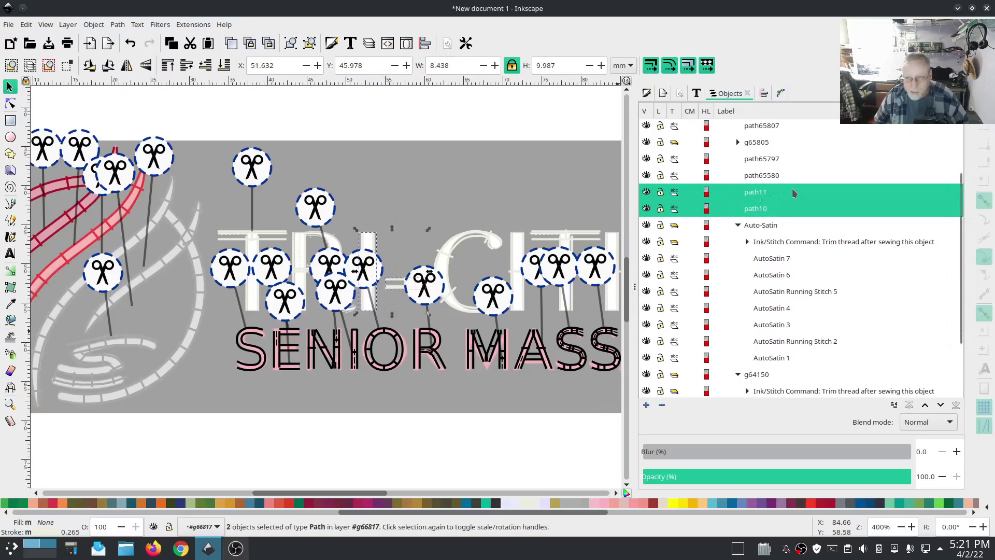
shift+click(770, 177)
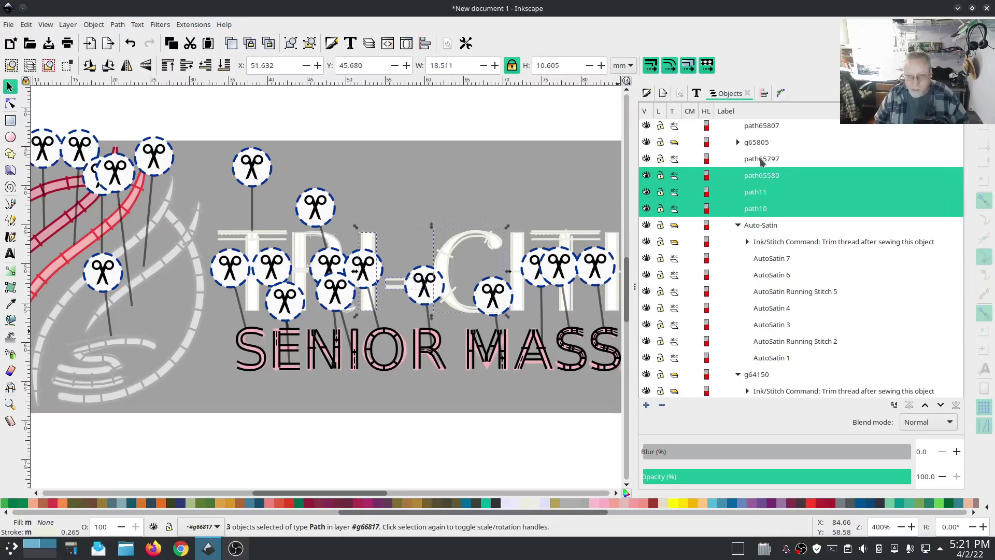
shift+click(762, 161)
click(194, 24)
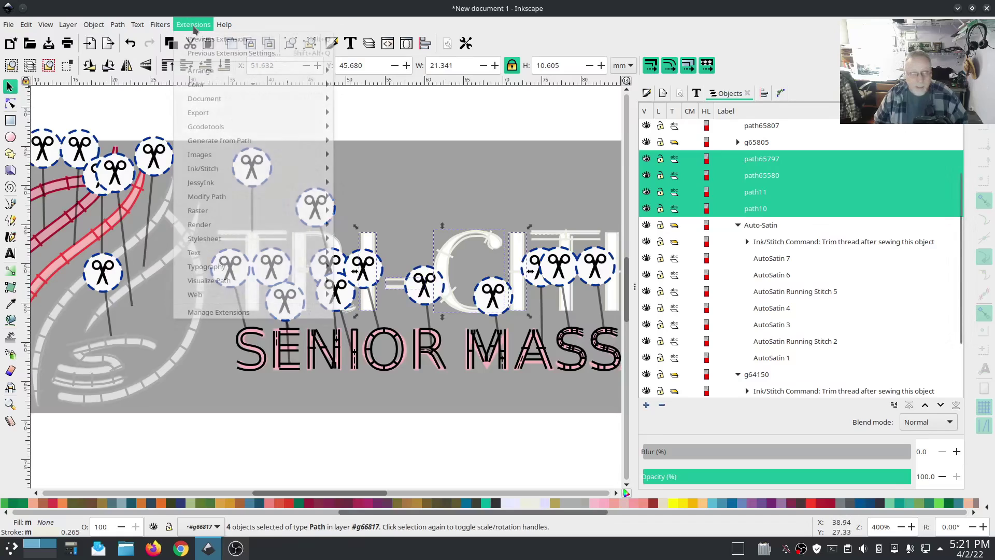
mouse_move(232, 174)
mouse_move(366, 182)
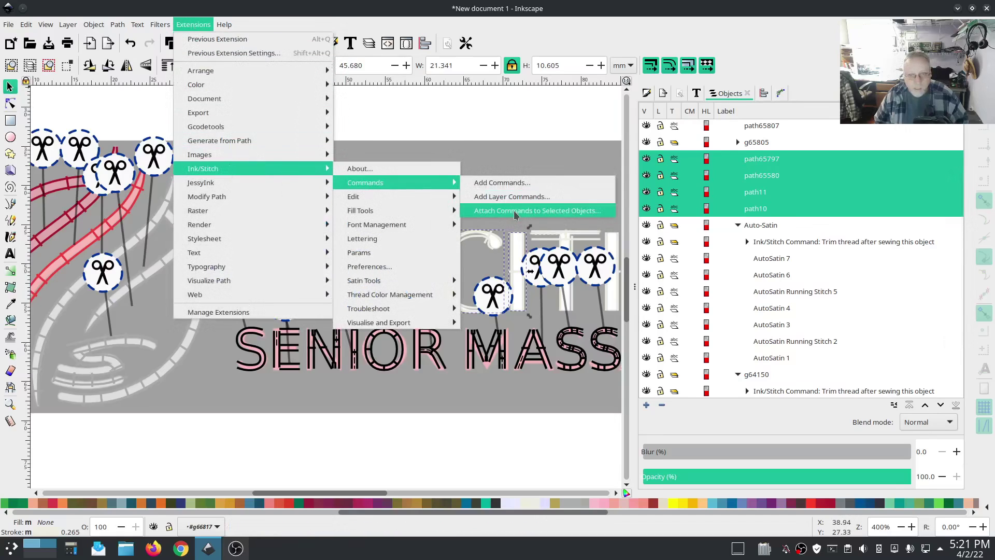
click(514, 210)
click(551, 355)
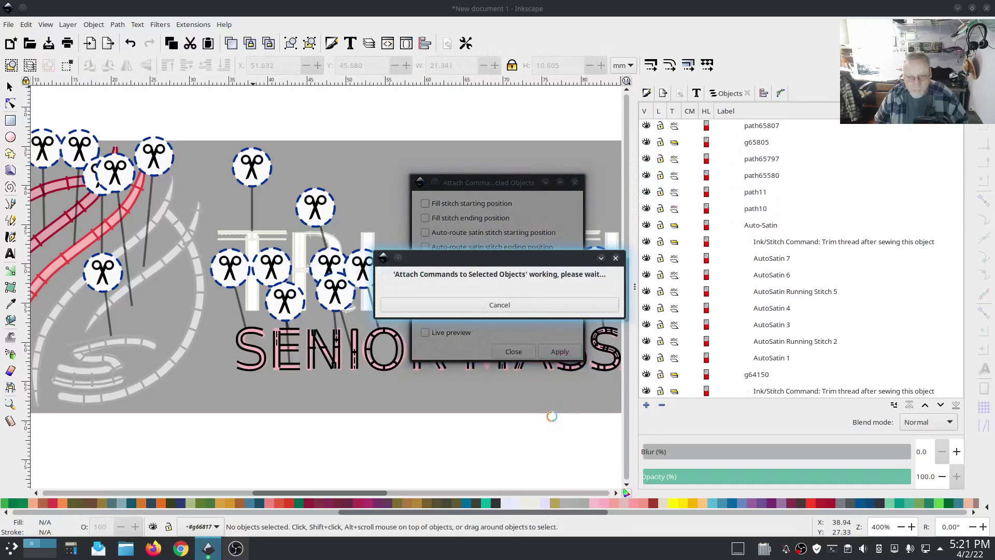
click(513, 352)
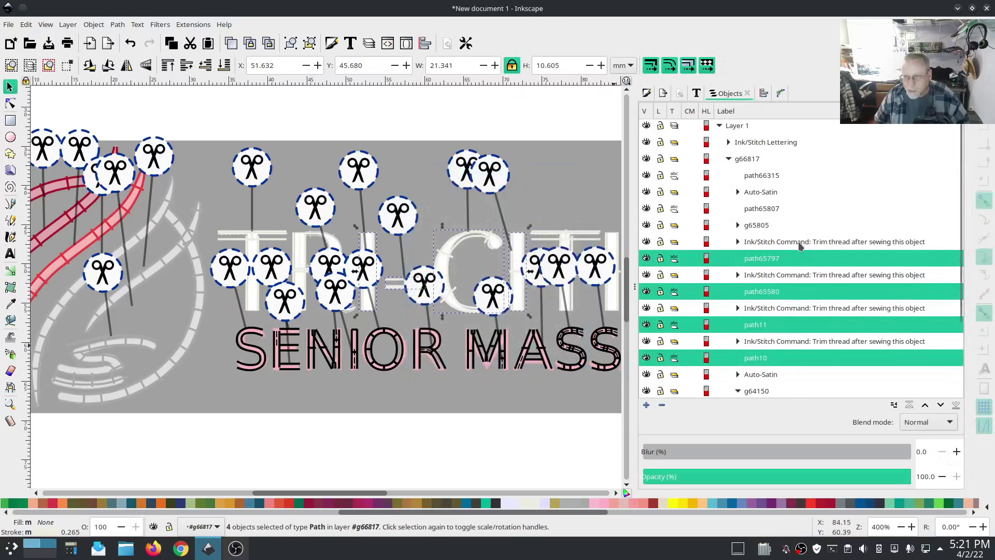
Expand group g65805 and attach a Trim thread after sewing command to path65803, the top bar of the T in CITIES.
click(737, 225)
click(772, 242)
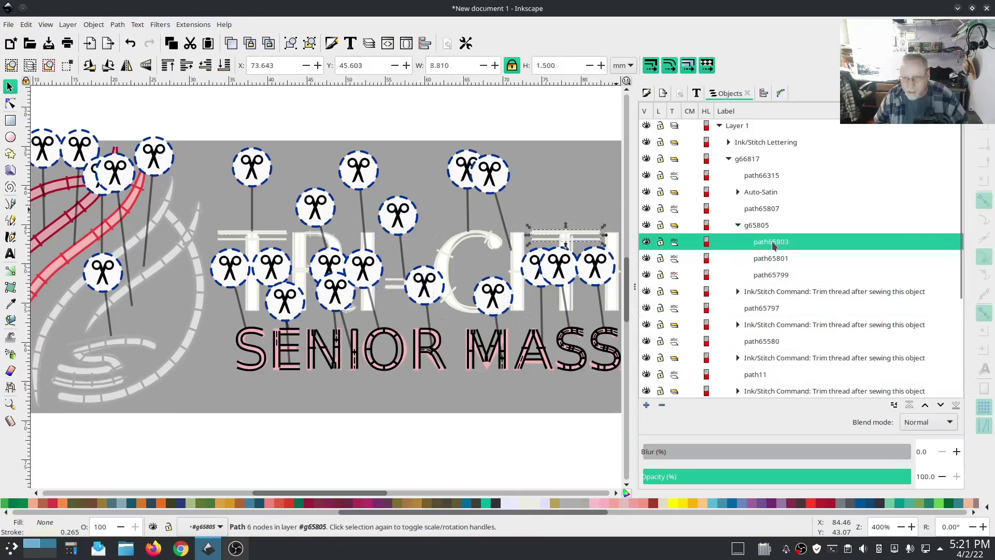
click(193, 25)
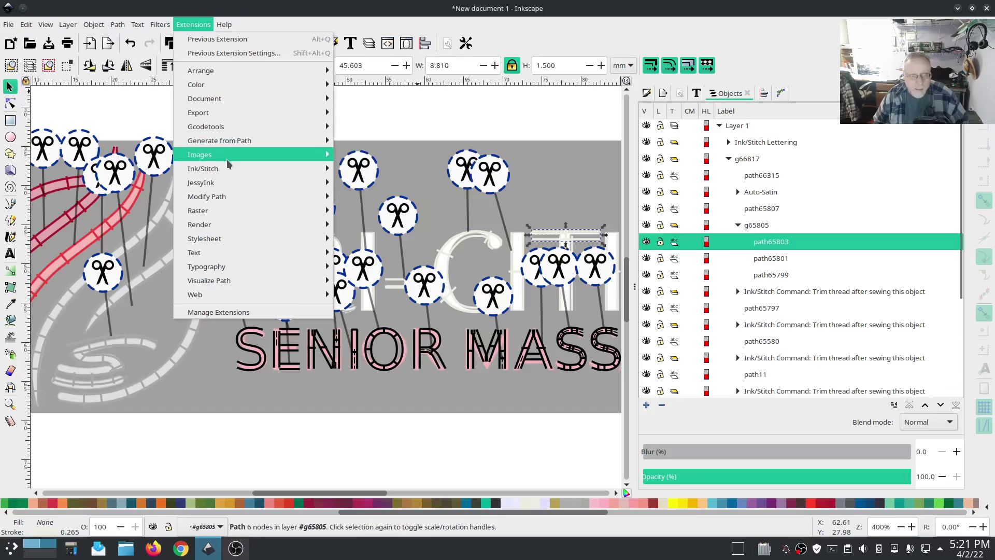
mouse_move(231, 169)
mouse_move(374, 185)
click(505, 212)
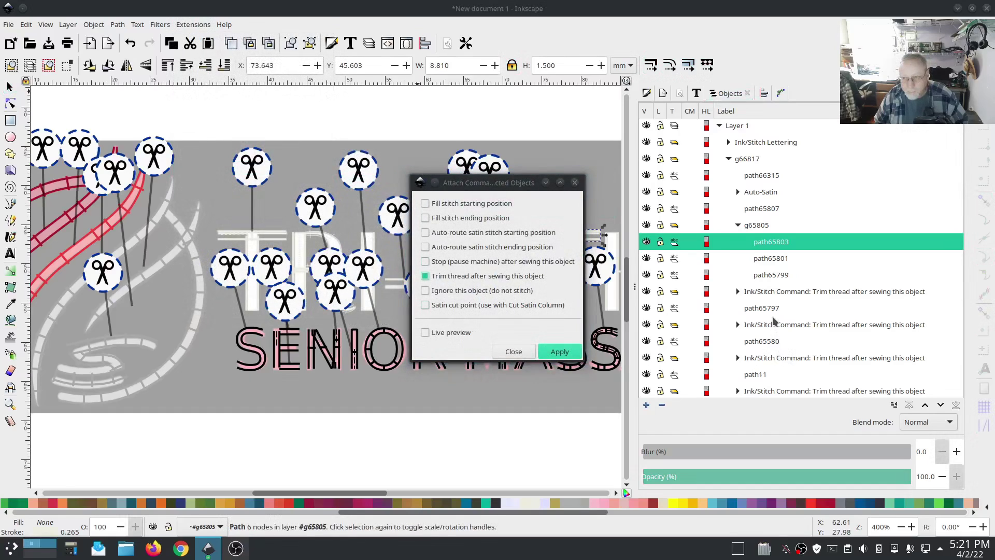
key(Return)
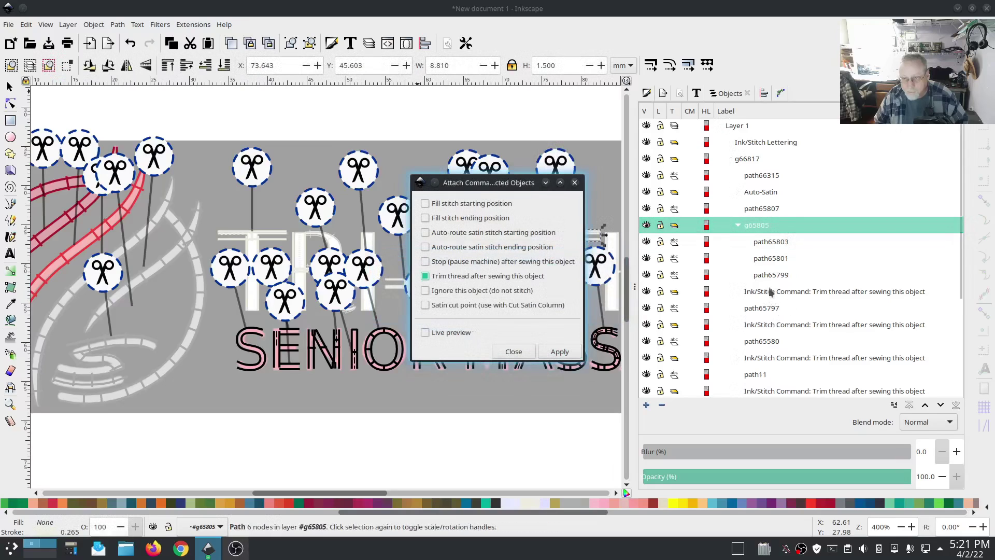
click(513, 351)
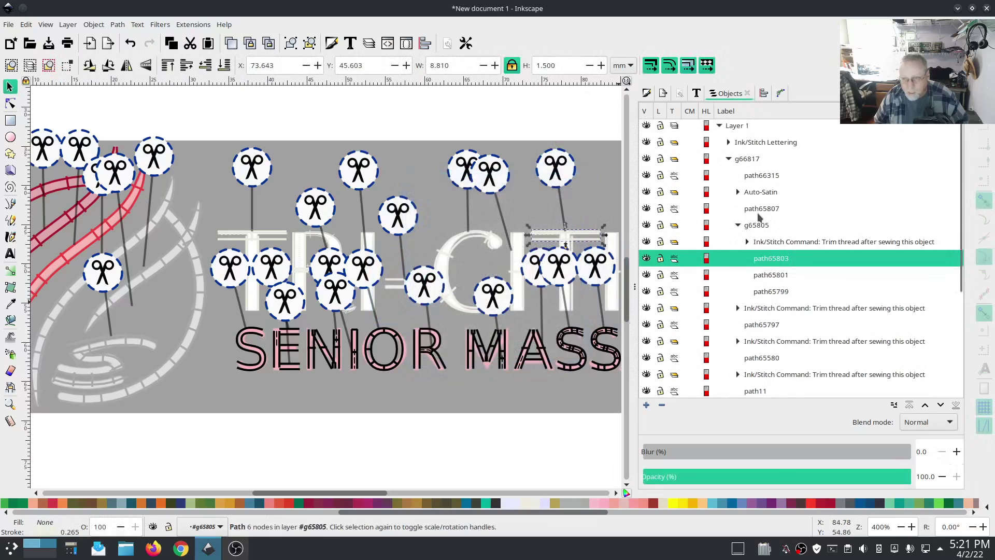
Attach a Trim thread after sewing command to path65807, path66315 and AutoSatin 8, covering the final I, E and S of CITIES.
click(759, 209)
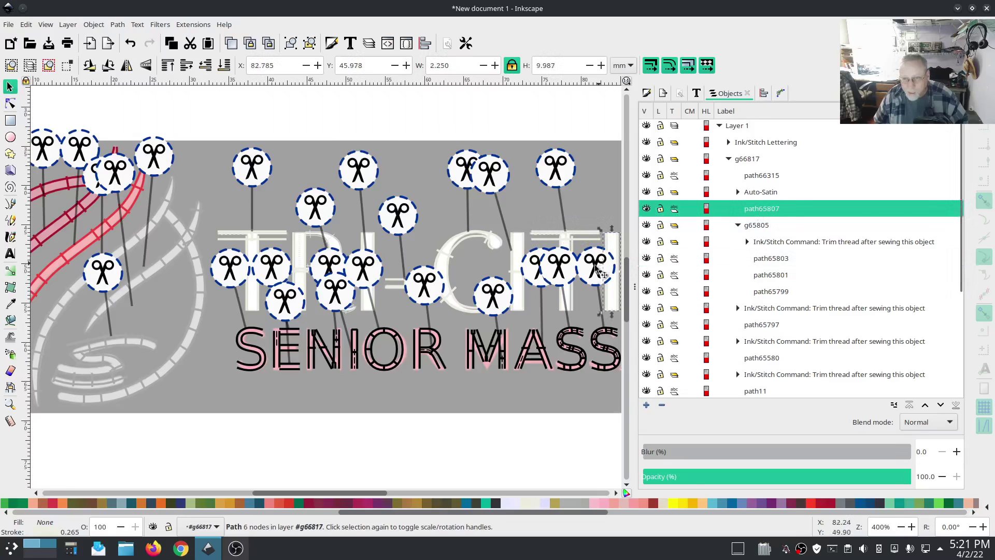
scroll(596, 269, right, 10)
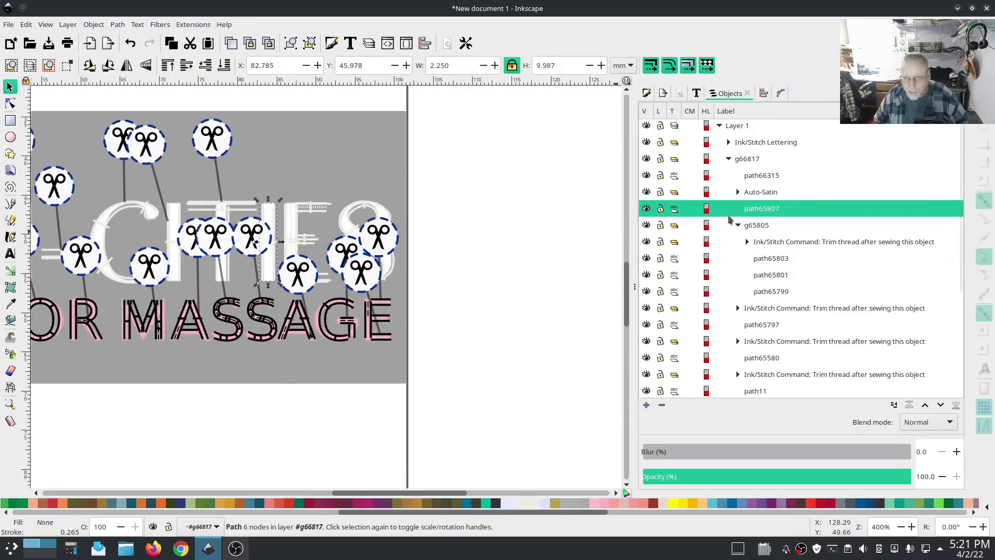
ctrl+click(766, 176)
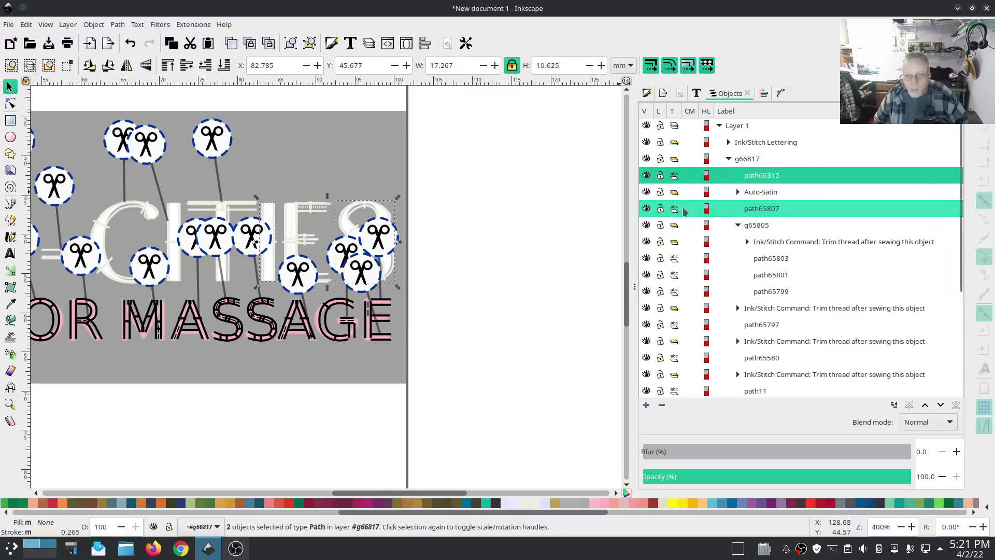
click(737, 192)
ctrl+click(773, 209)
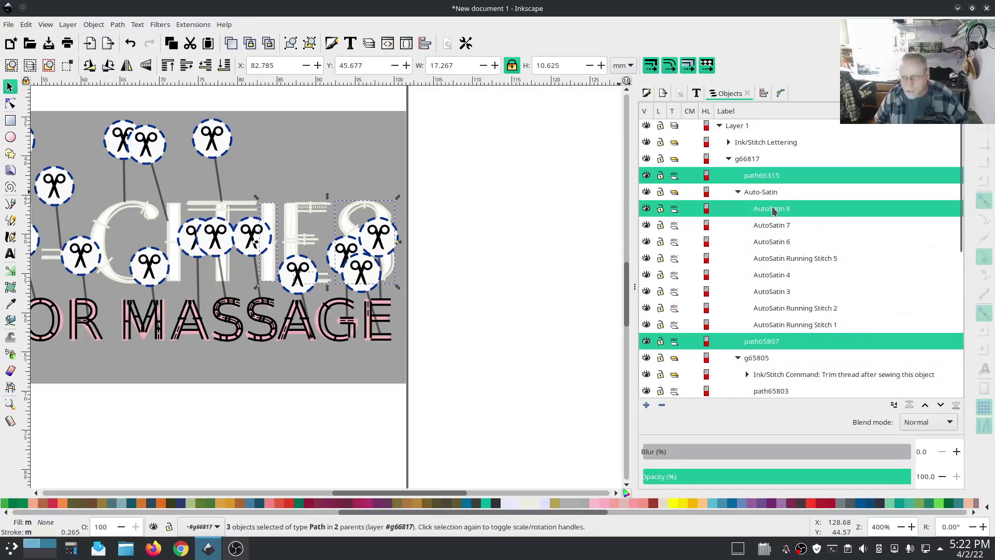
click(192, 24)
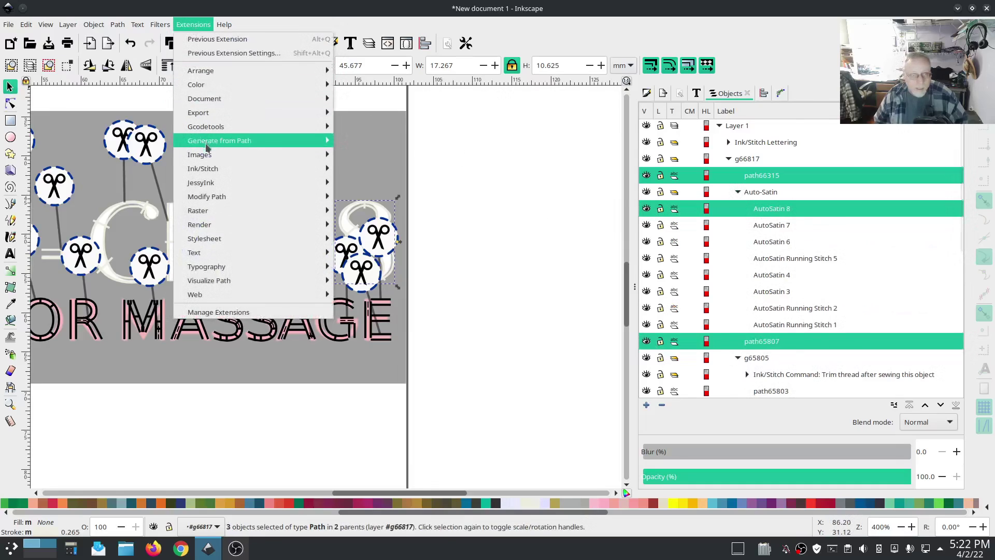
mouse_move(203, 168)
mouse_move(365, 183)
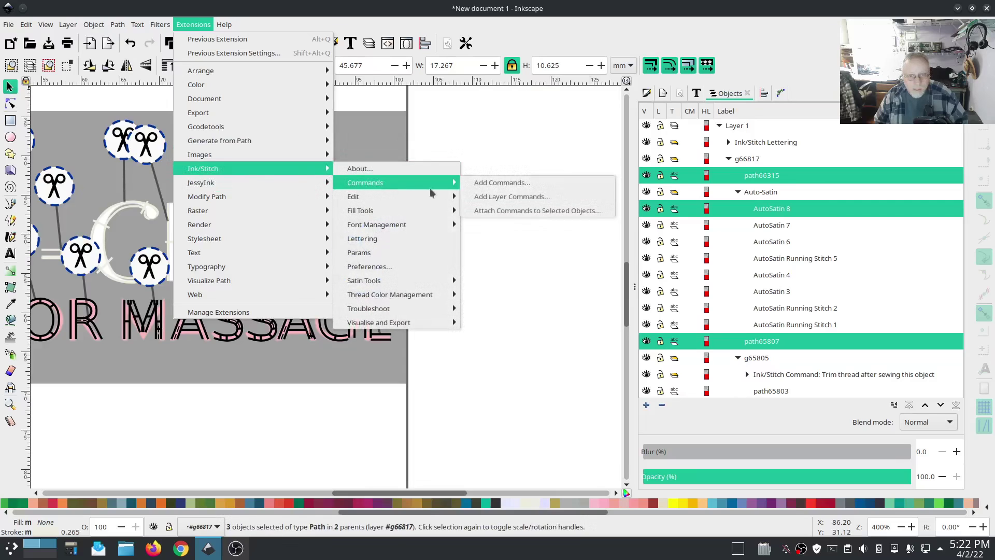
click(519, 211)
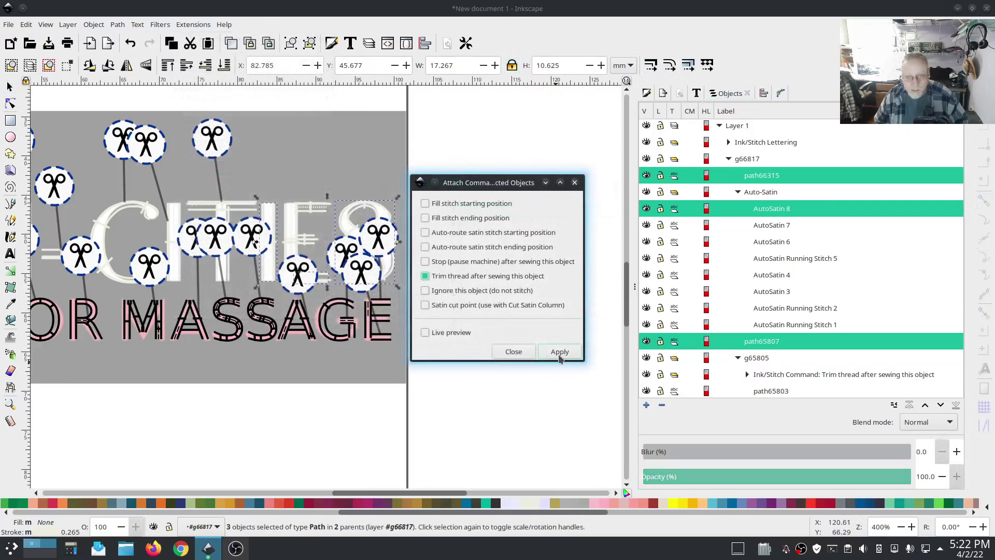
click(559, 354)
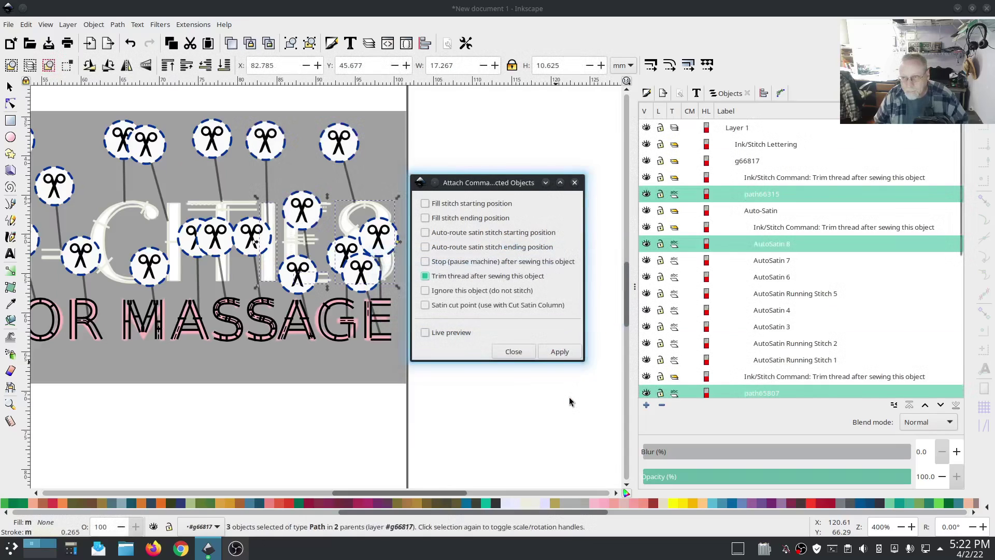
click(506, 350)
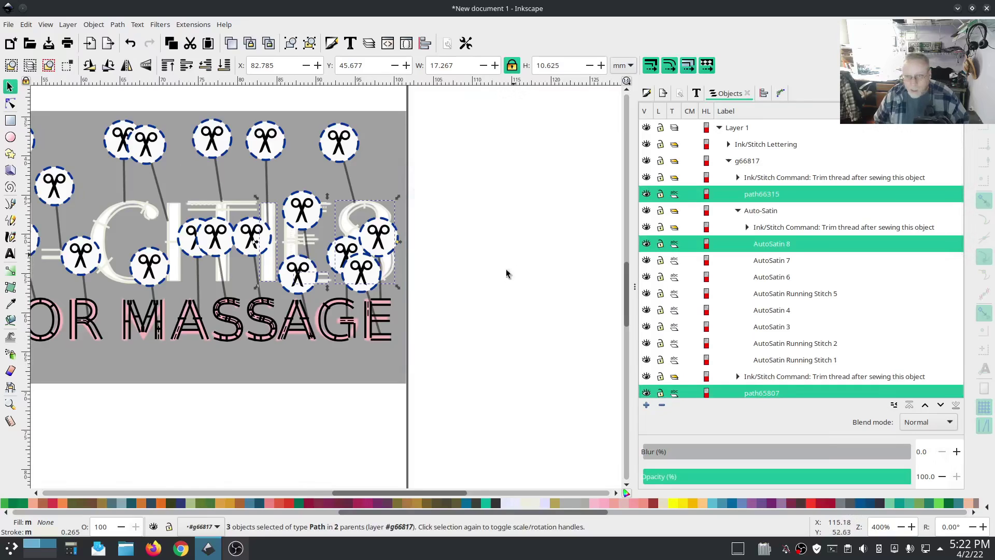
Clear the selection, make Layer 1 the current layer, and run the Ink/Stitch object troubleshooting on the whole design.
ctrl+scroll(469, 337, down, 2)
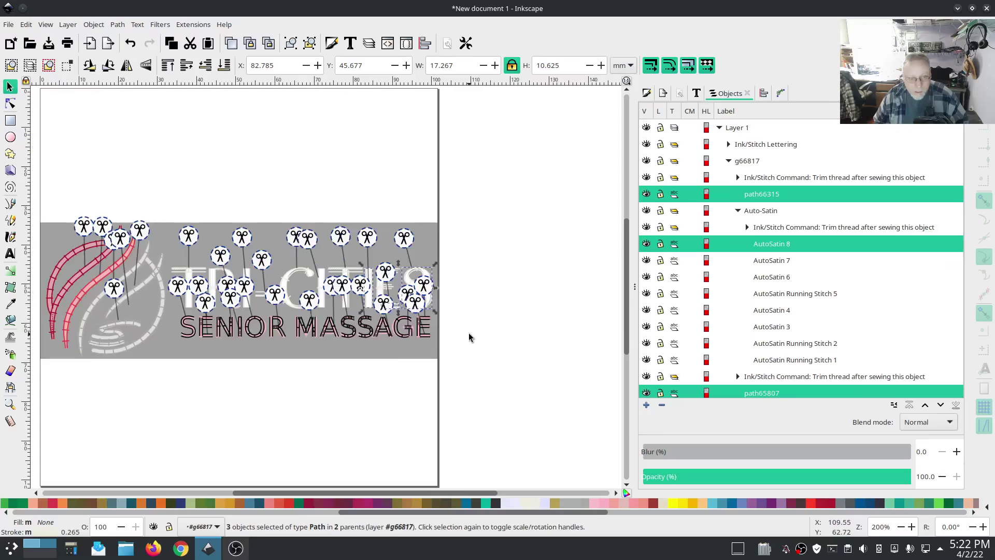
click(505, 257)
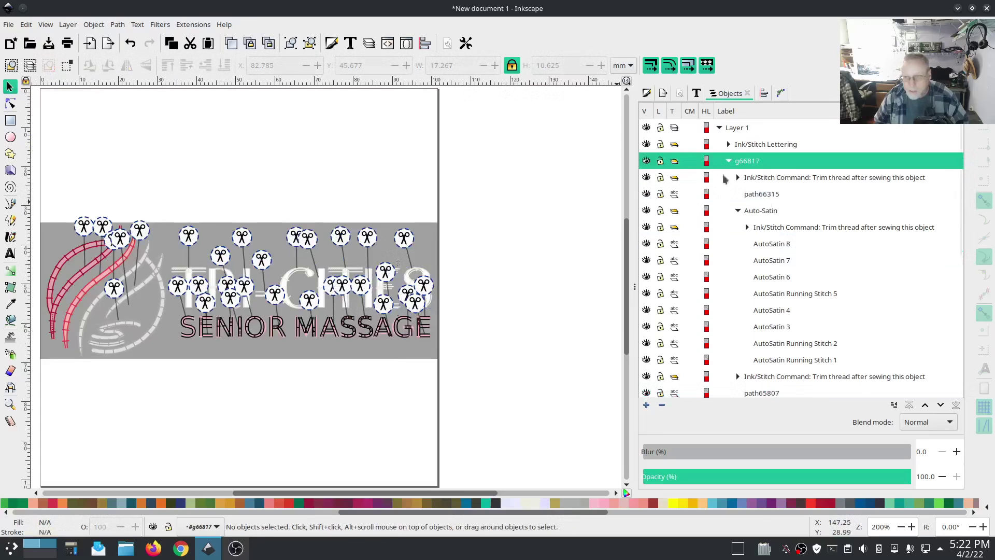
click(730, 130)
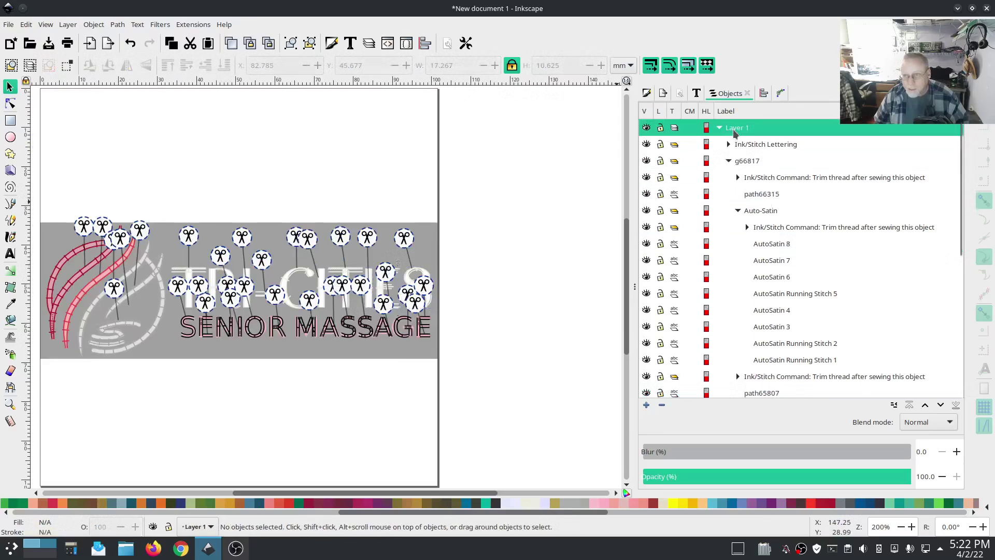
click(191, 25)
mouse_move(259, 168)
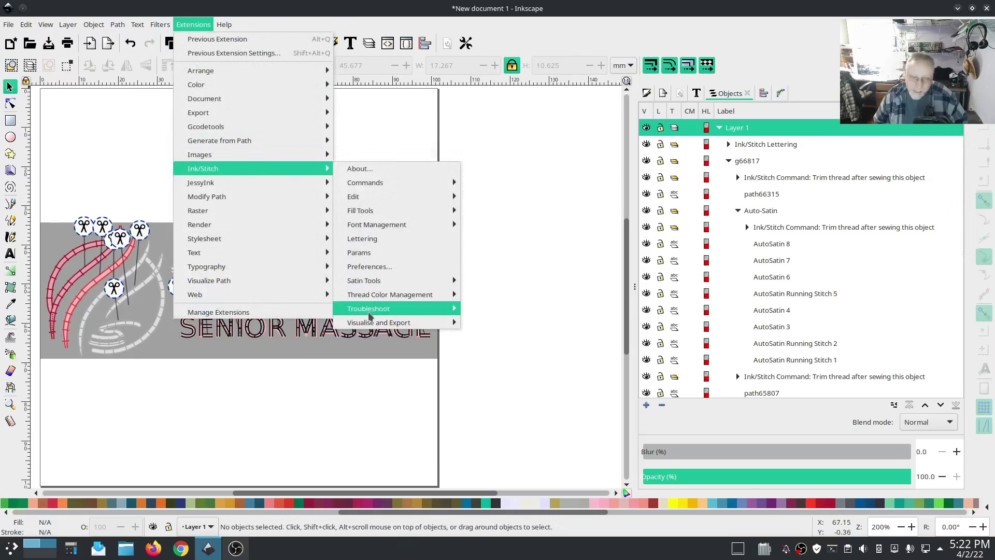
mouse_move(368, 312)
click(504, 335)
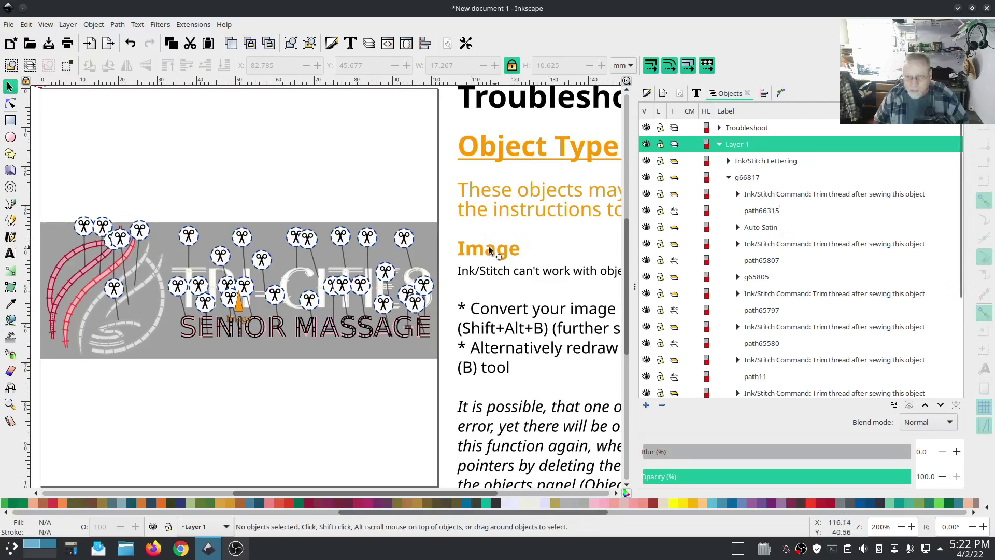
Hide the background image image888 and delete the Troubleshoot layer.
scroll(811, 326, down, 5)
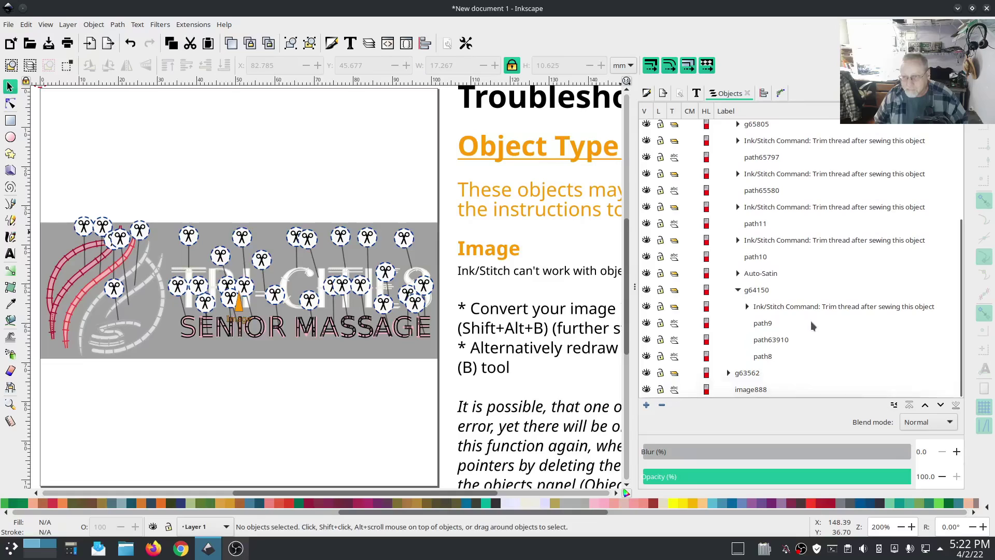
click(646, 389)
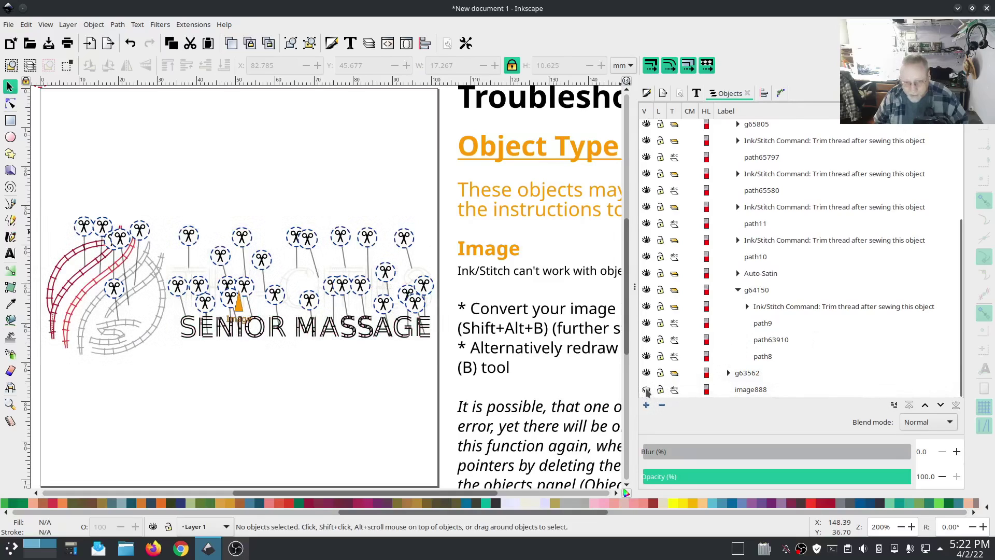
scroll(743, 259, up, 10)
click(750, 145)
click(746, 127)
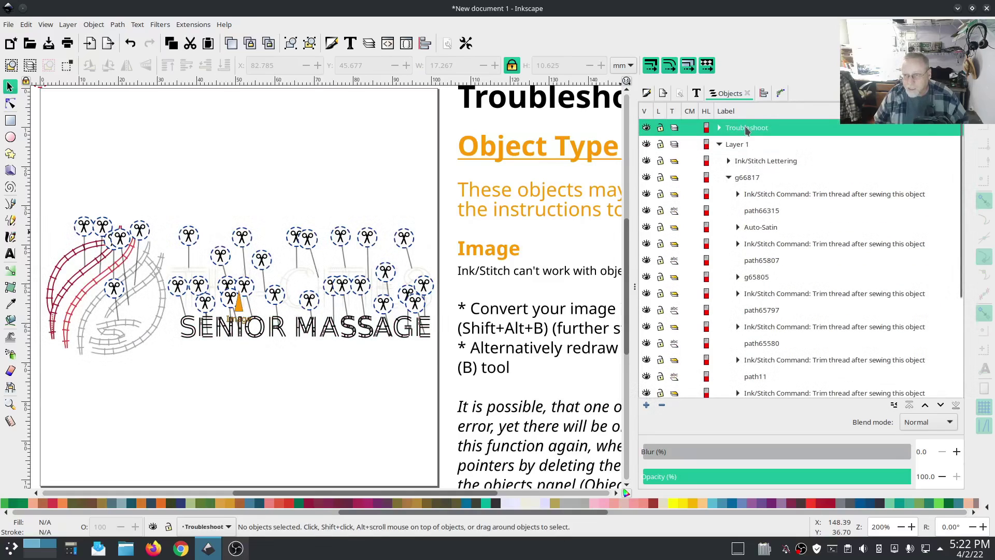
right_click(746, 127)
click(772, 409)
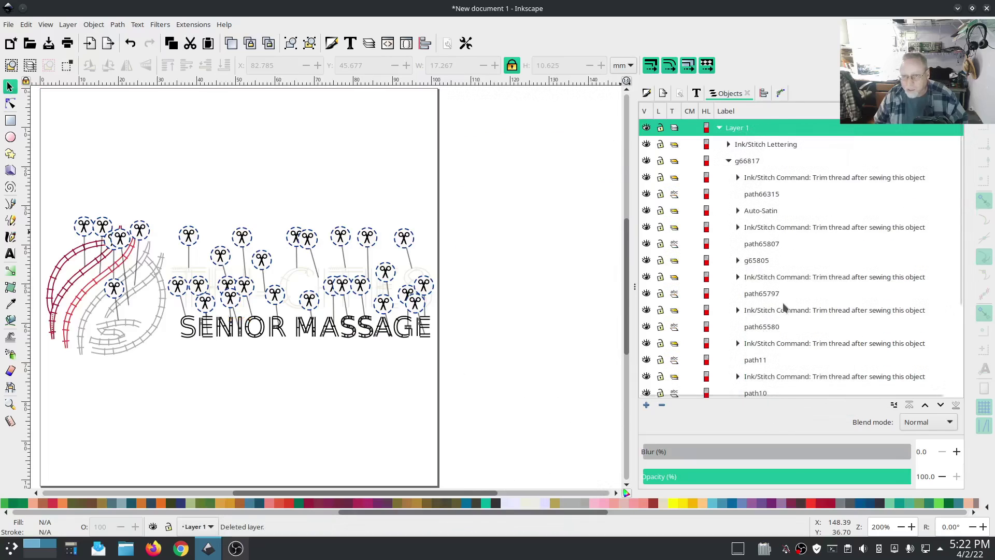
Preview the whole design in the Ink/Stitch simulator at 128 stitches/sec with realistic rendering, and close the preview.
click(190, 25)
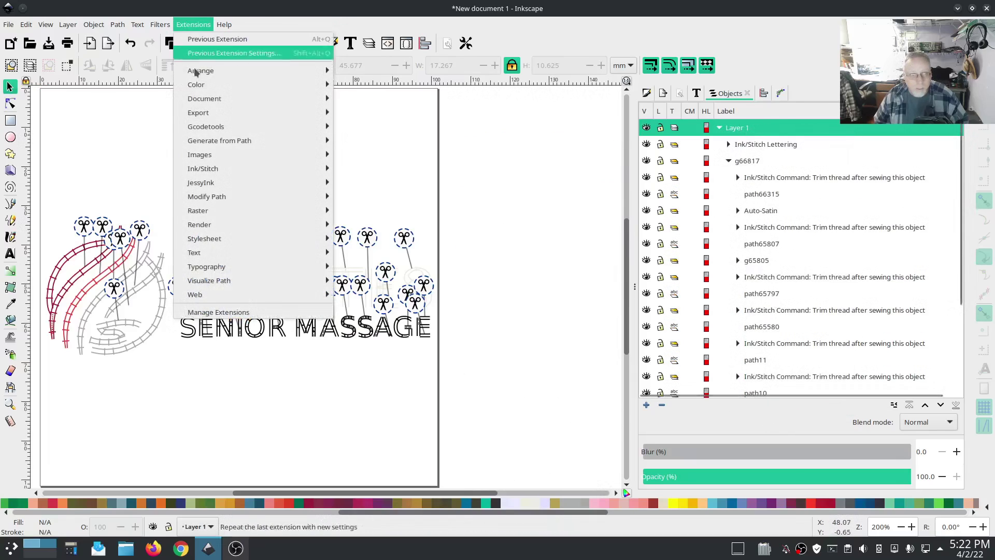
mouse_move(207, 169)
mouse_move(383, 323)
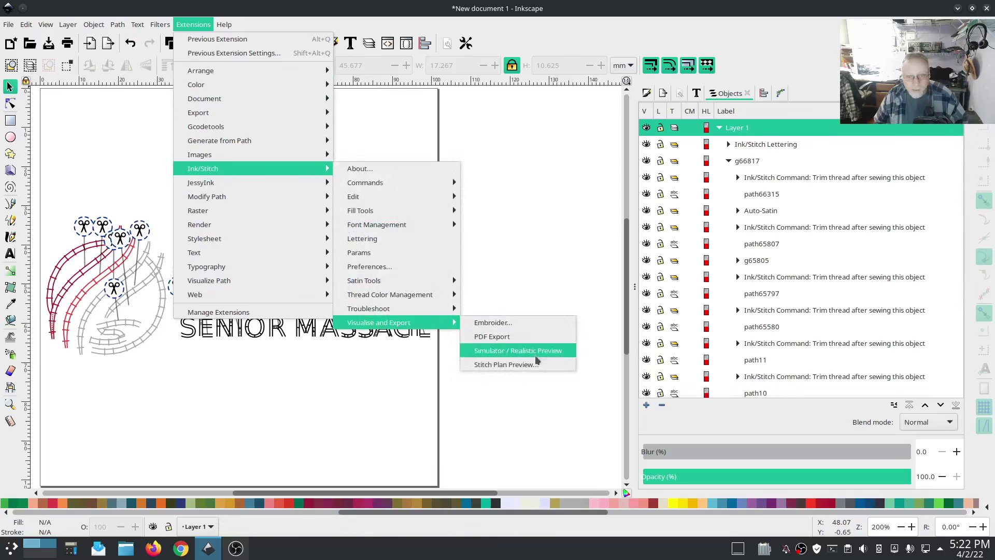
click(536, 350)
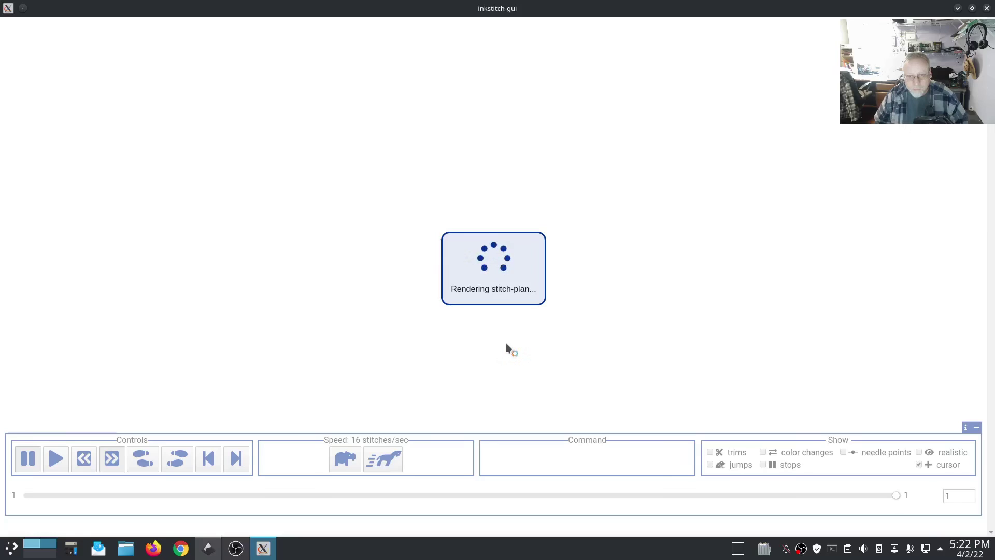
click(384, 459)
click(384, 459)
click(384, 459)
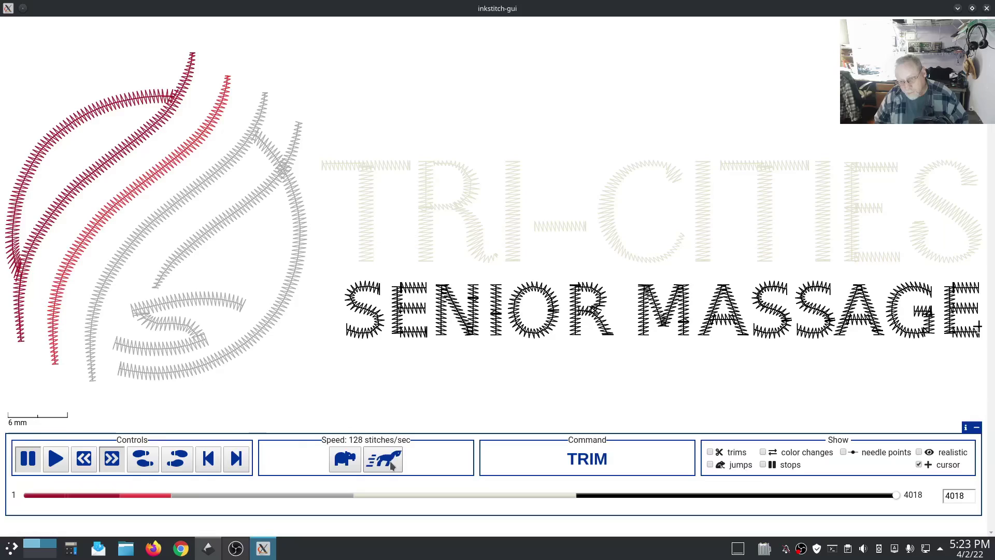
click(919, 452)
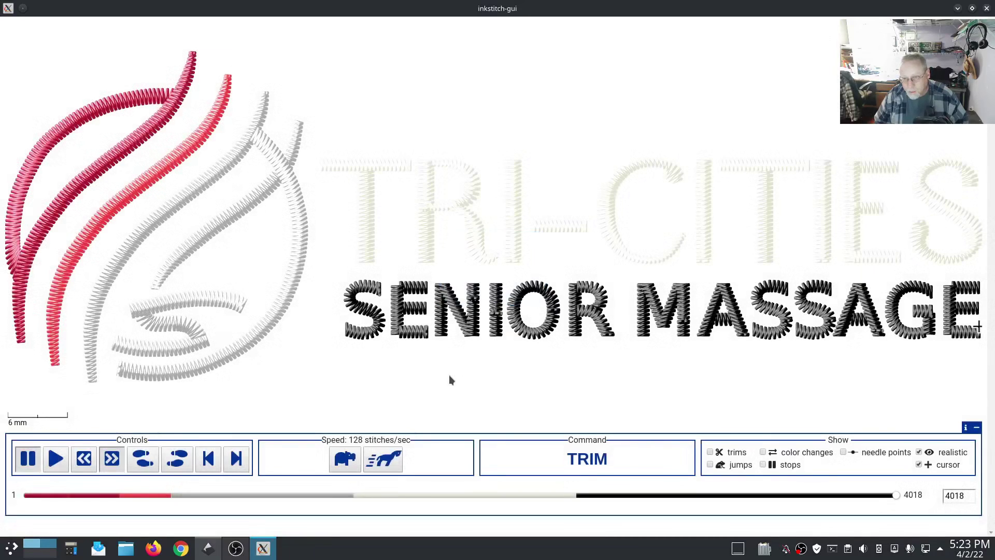
click(985, 9)
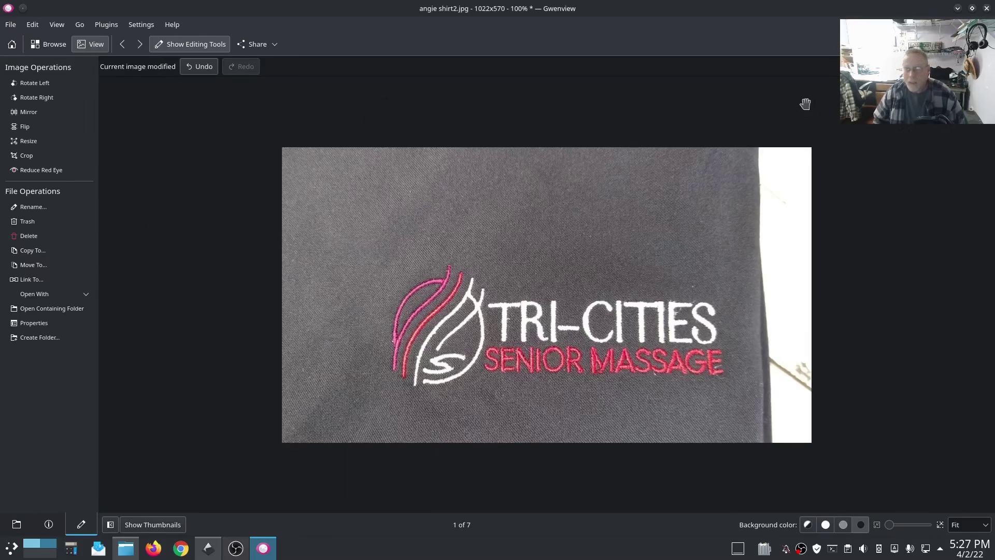
View the photo angie shirt1.jpg of the embroidered shirt in Gwenview.
scroll(934, 296, down, 1)
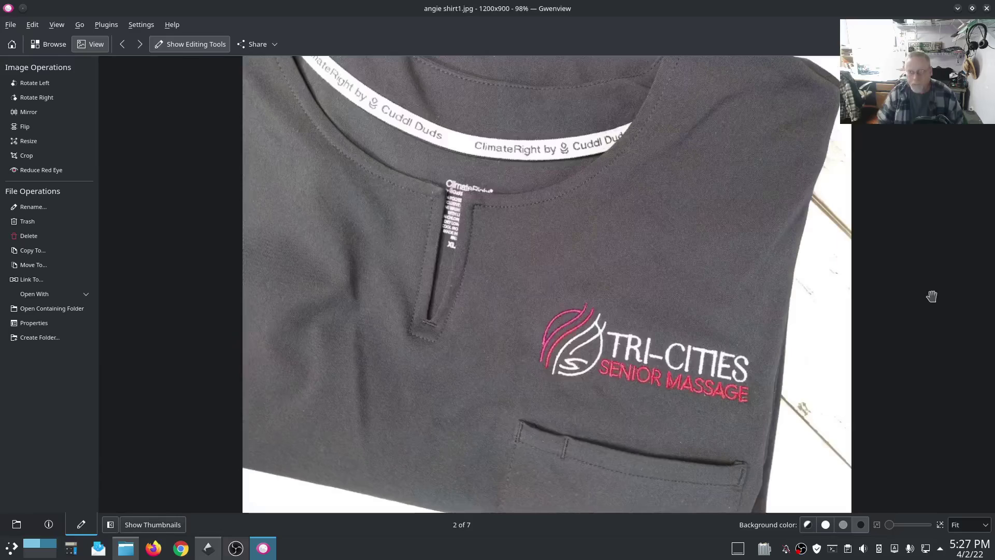